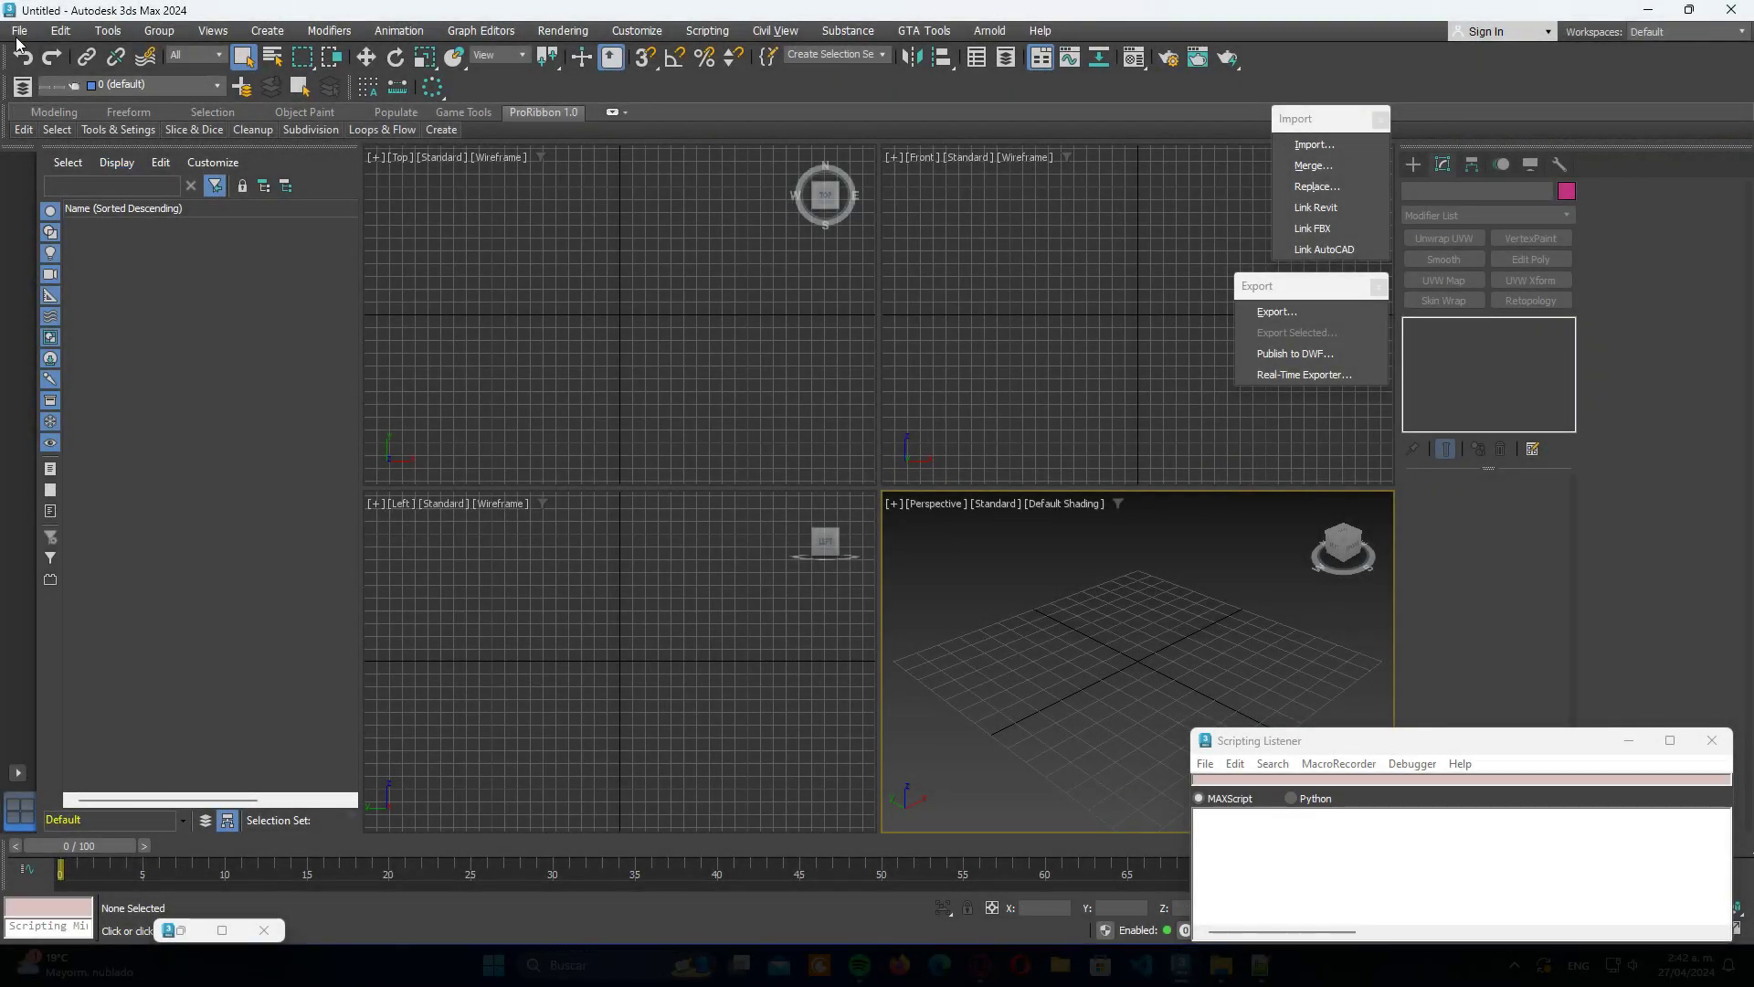
Step: Open 'Original Model wBones -scaled NoWeapons-Fingers_FIXED.max' from the recent Home0Model folder
{"action": "left_click", "coordinate": [17, 33]}
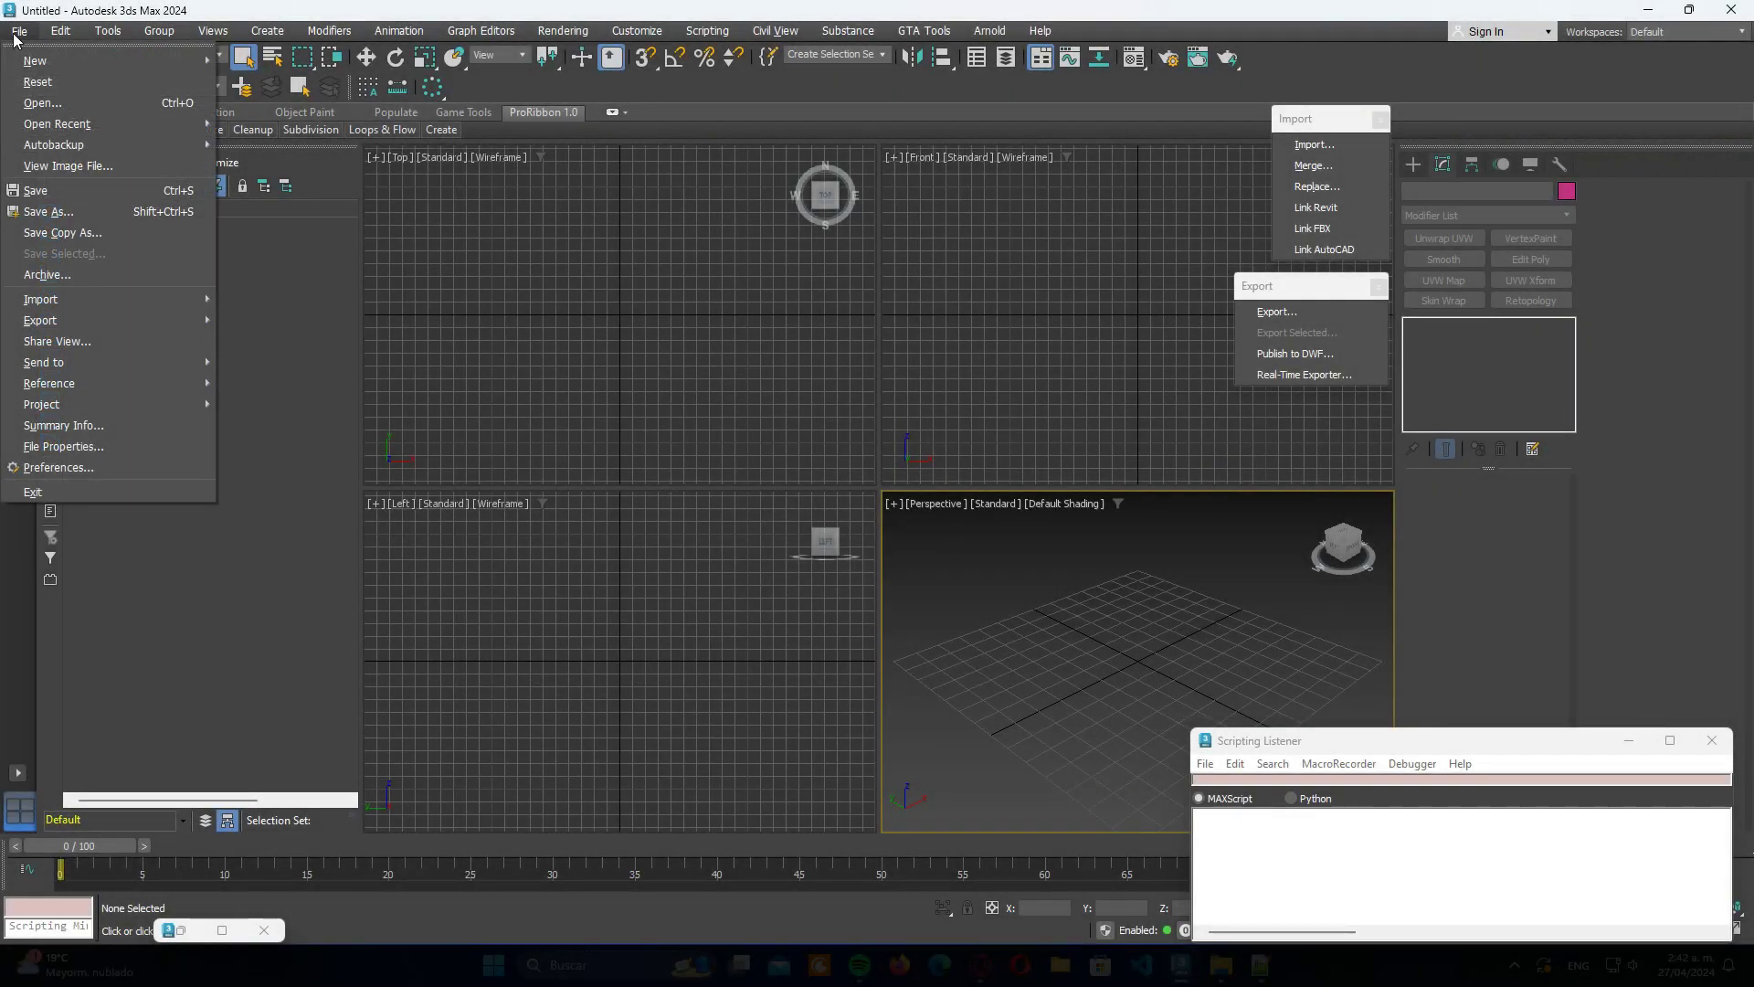
{"action": "left_click", "coordinate": [42, 102]}
{"action": "left_click", "coordinate": [411, 65]}
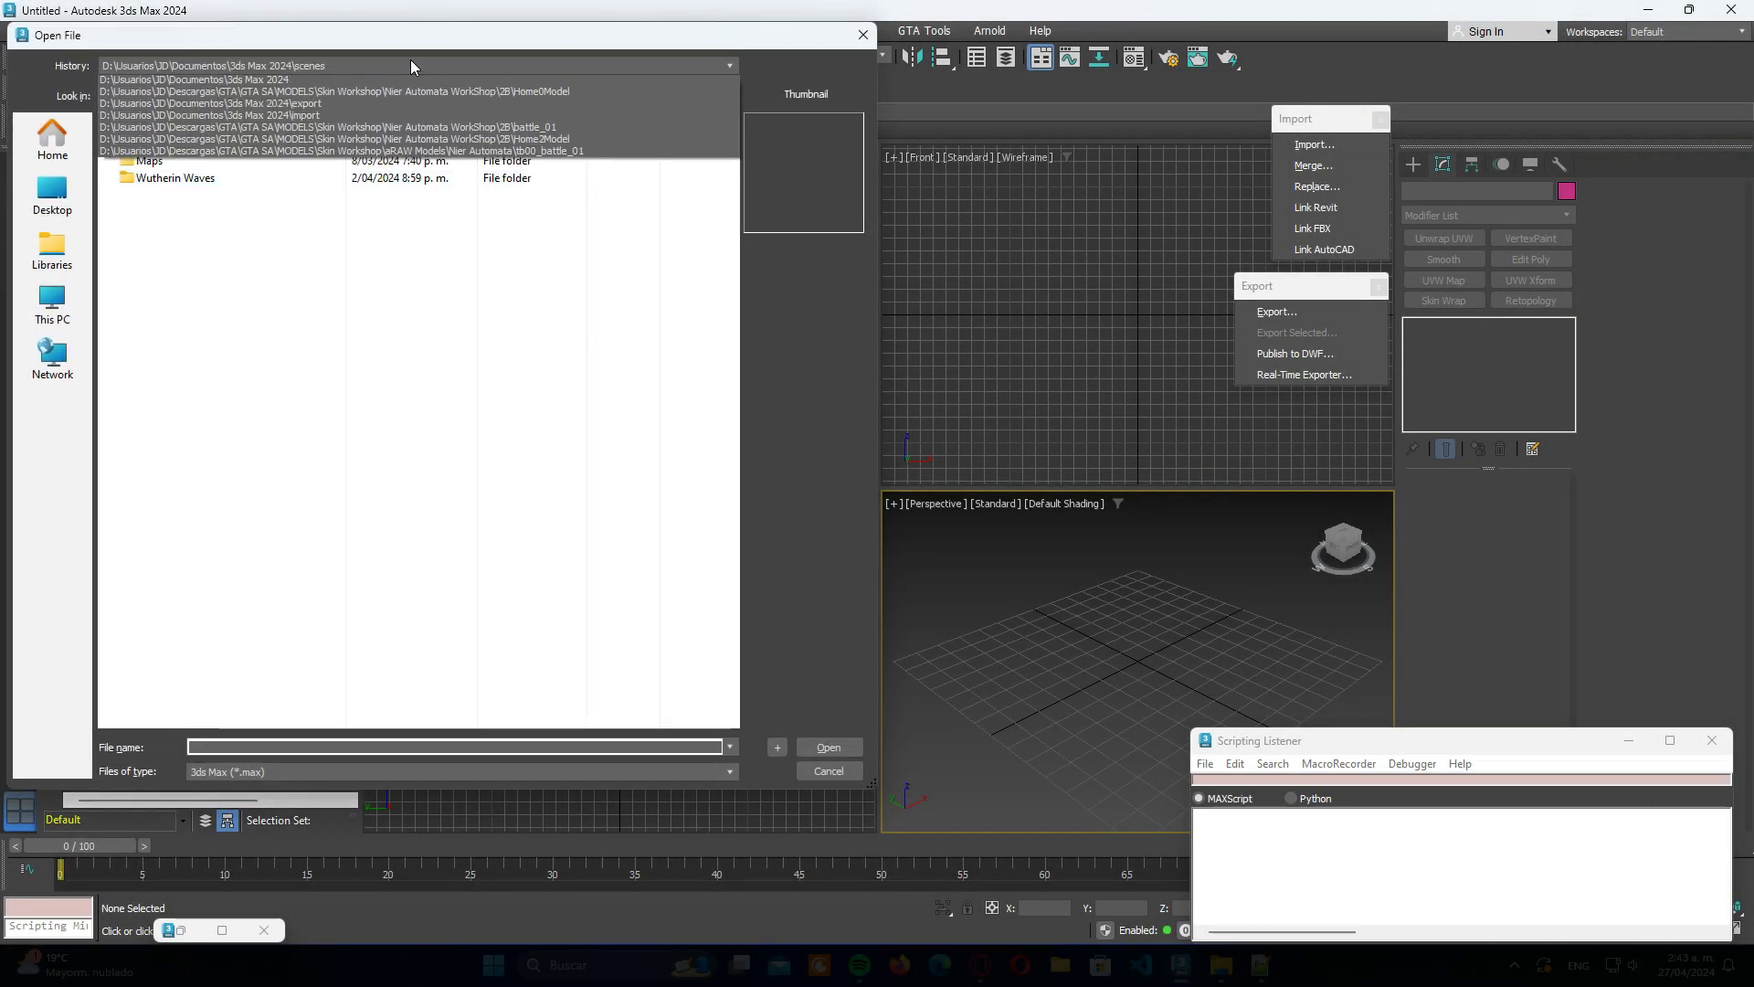
{"action": "left_click", "coordinate": [411, 91]}
{"action": "left_click", "coordinate": [283, 254]}
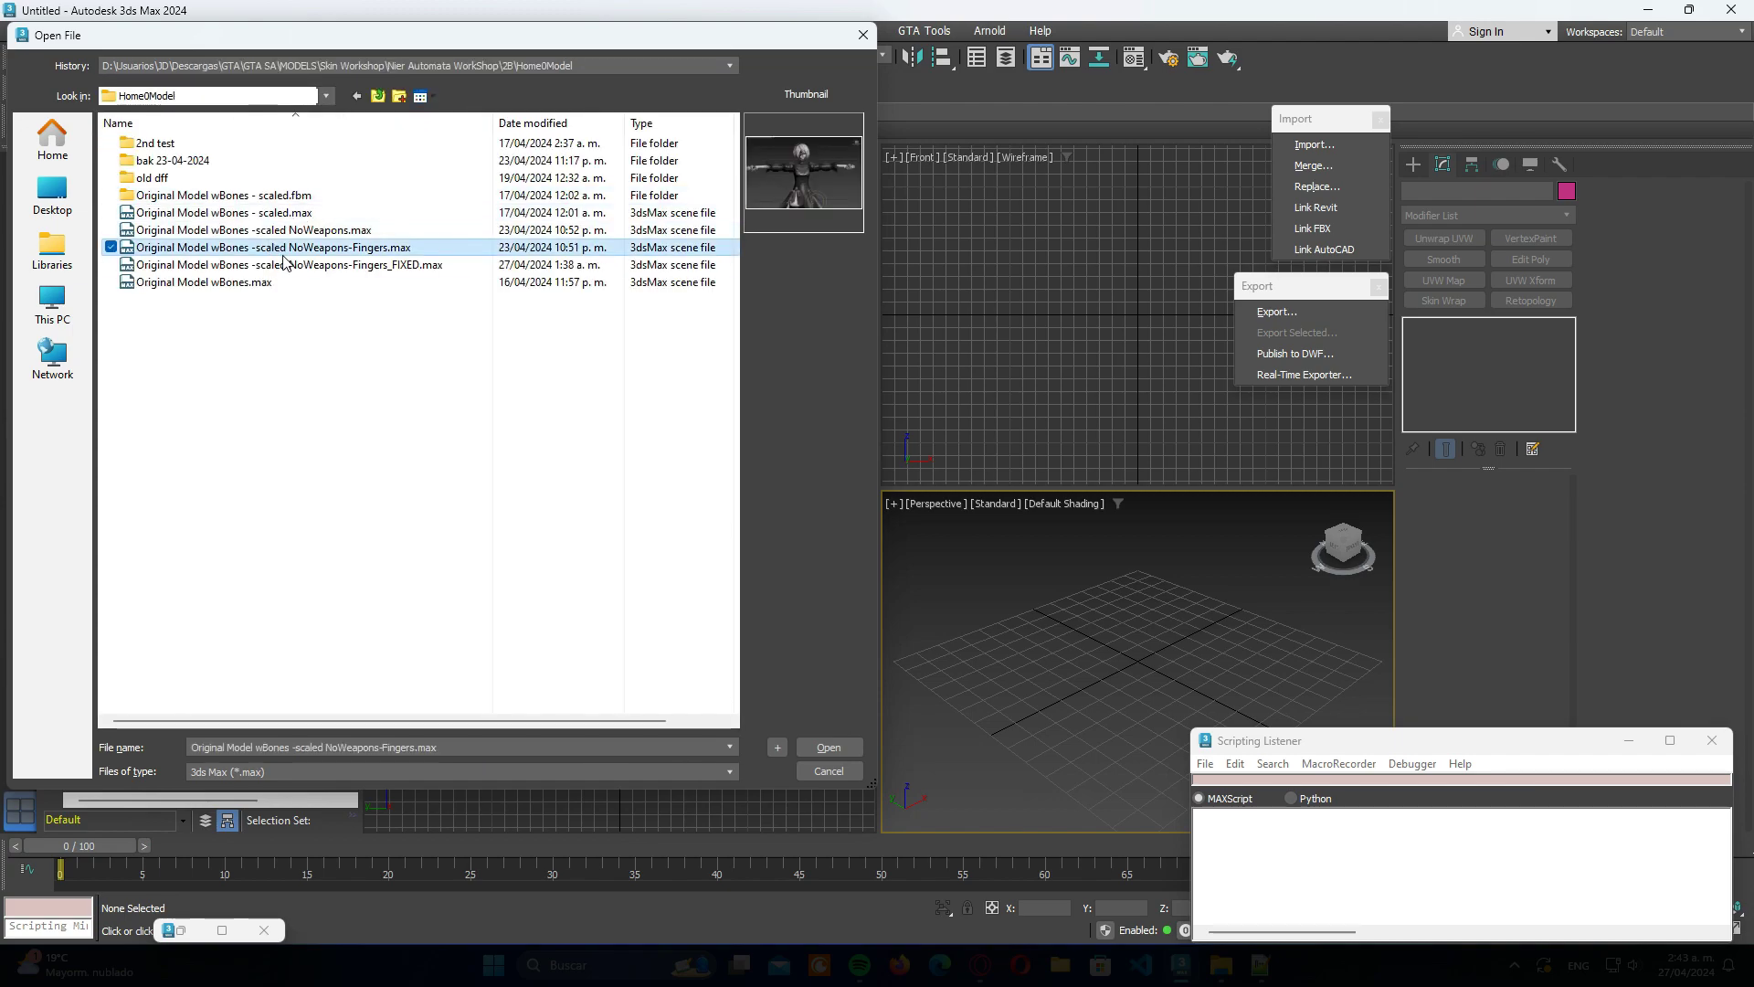
{"action": "left_click", "coordinate": [831, 746]}
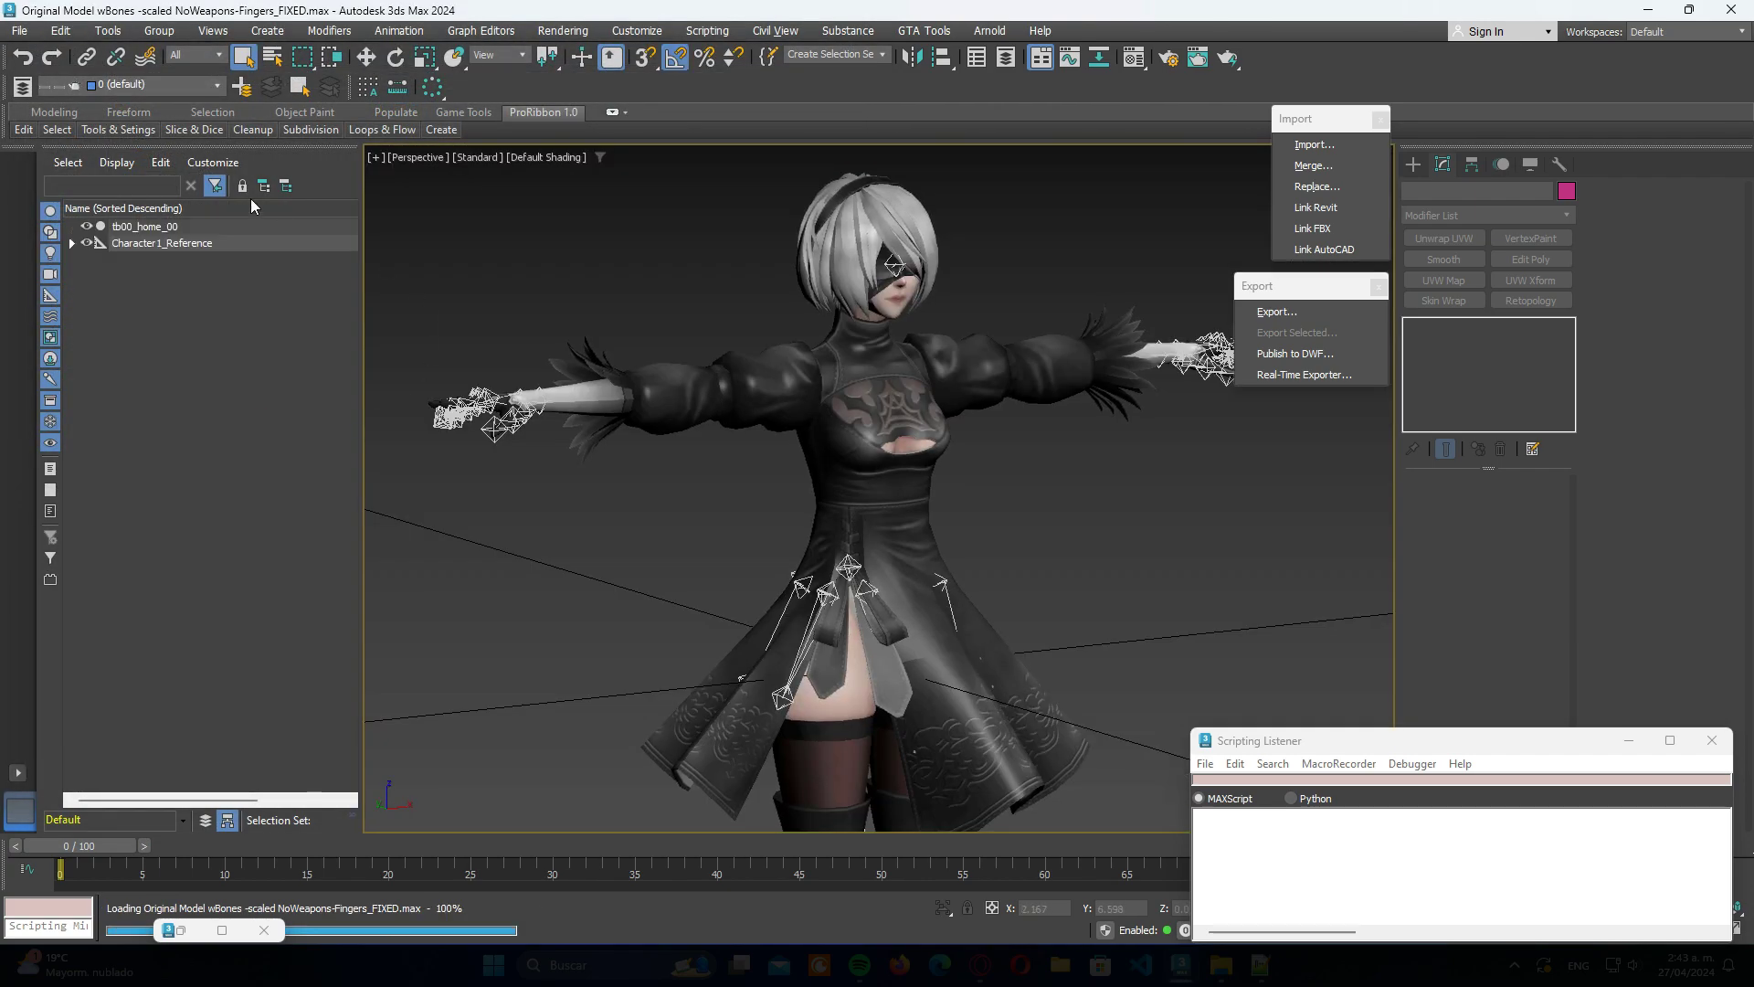
Step: Expand the whole scene hierarchy, then collapse skirt_Hips, Character1_RightHand and Character1_LeftHand
{"action": "left_click", "coordinate": [117, 162]}
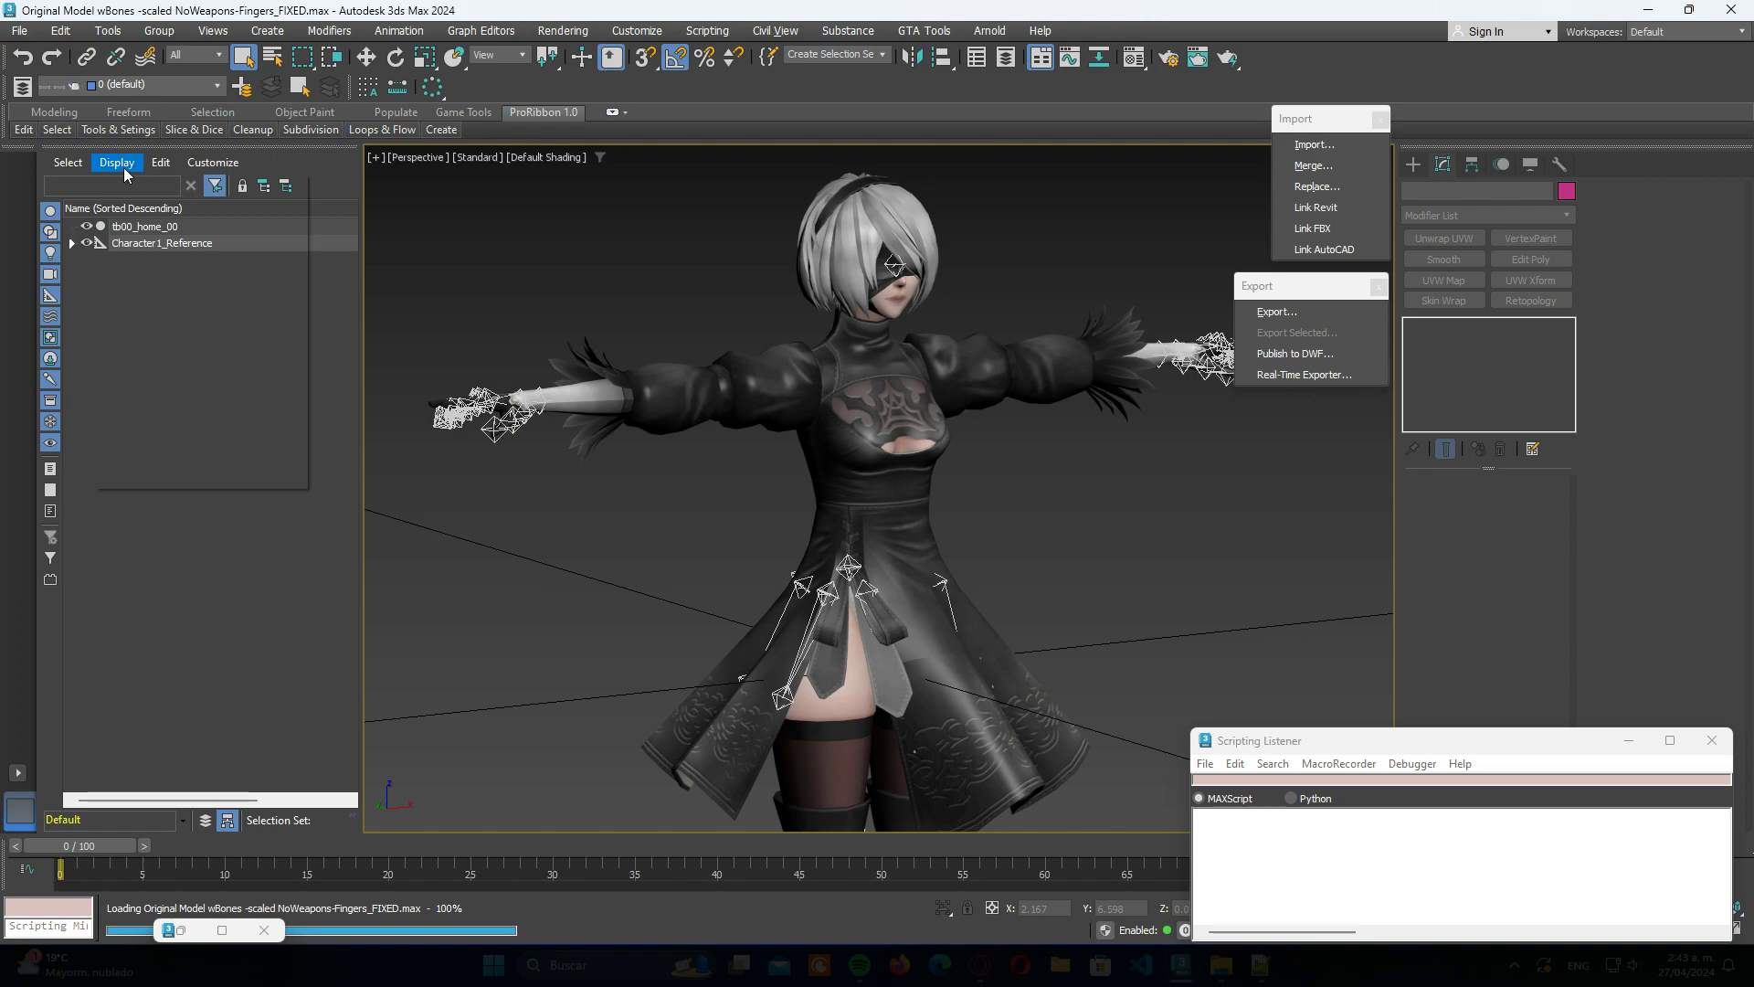
{"action": "left_click", "coordinate": [159, 413]}
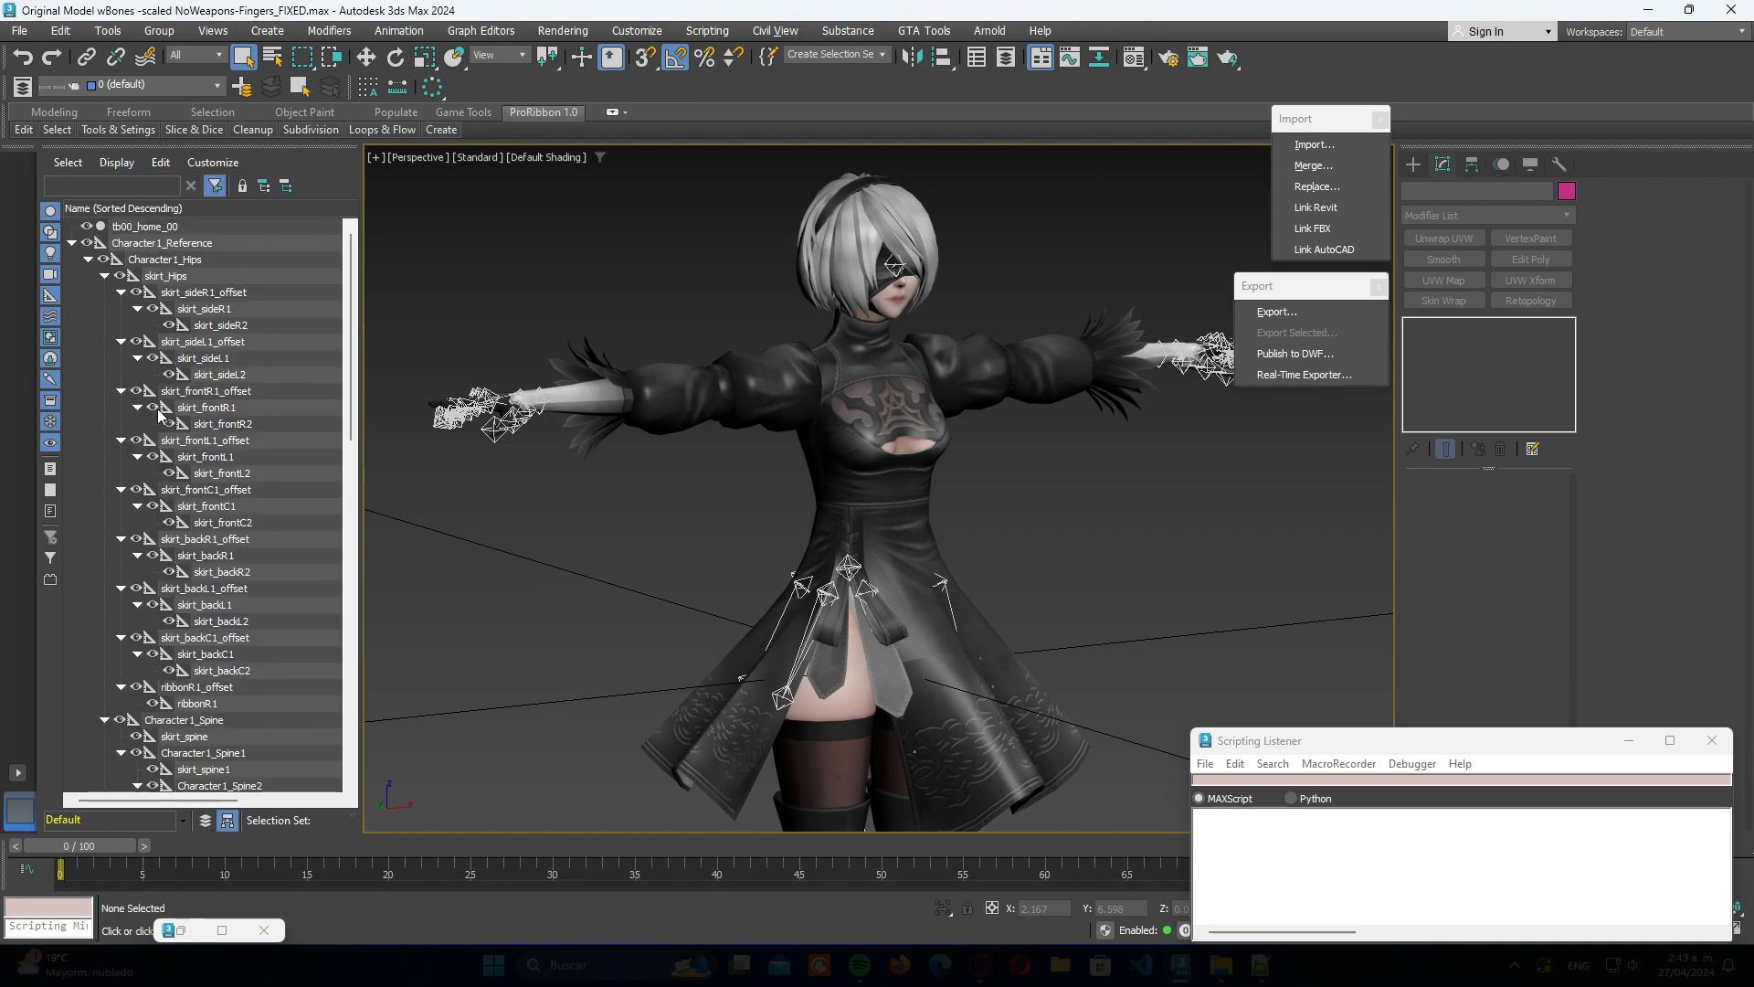
{"action": "left_click", "coordinate": [105, 277]}
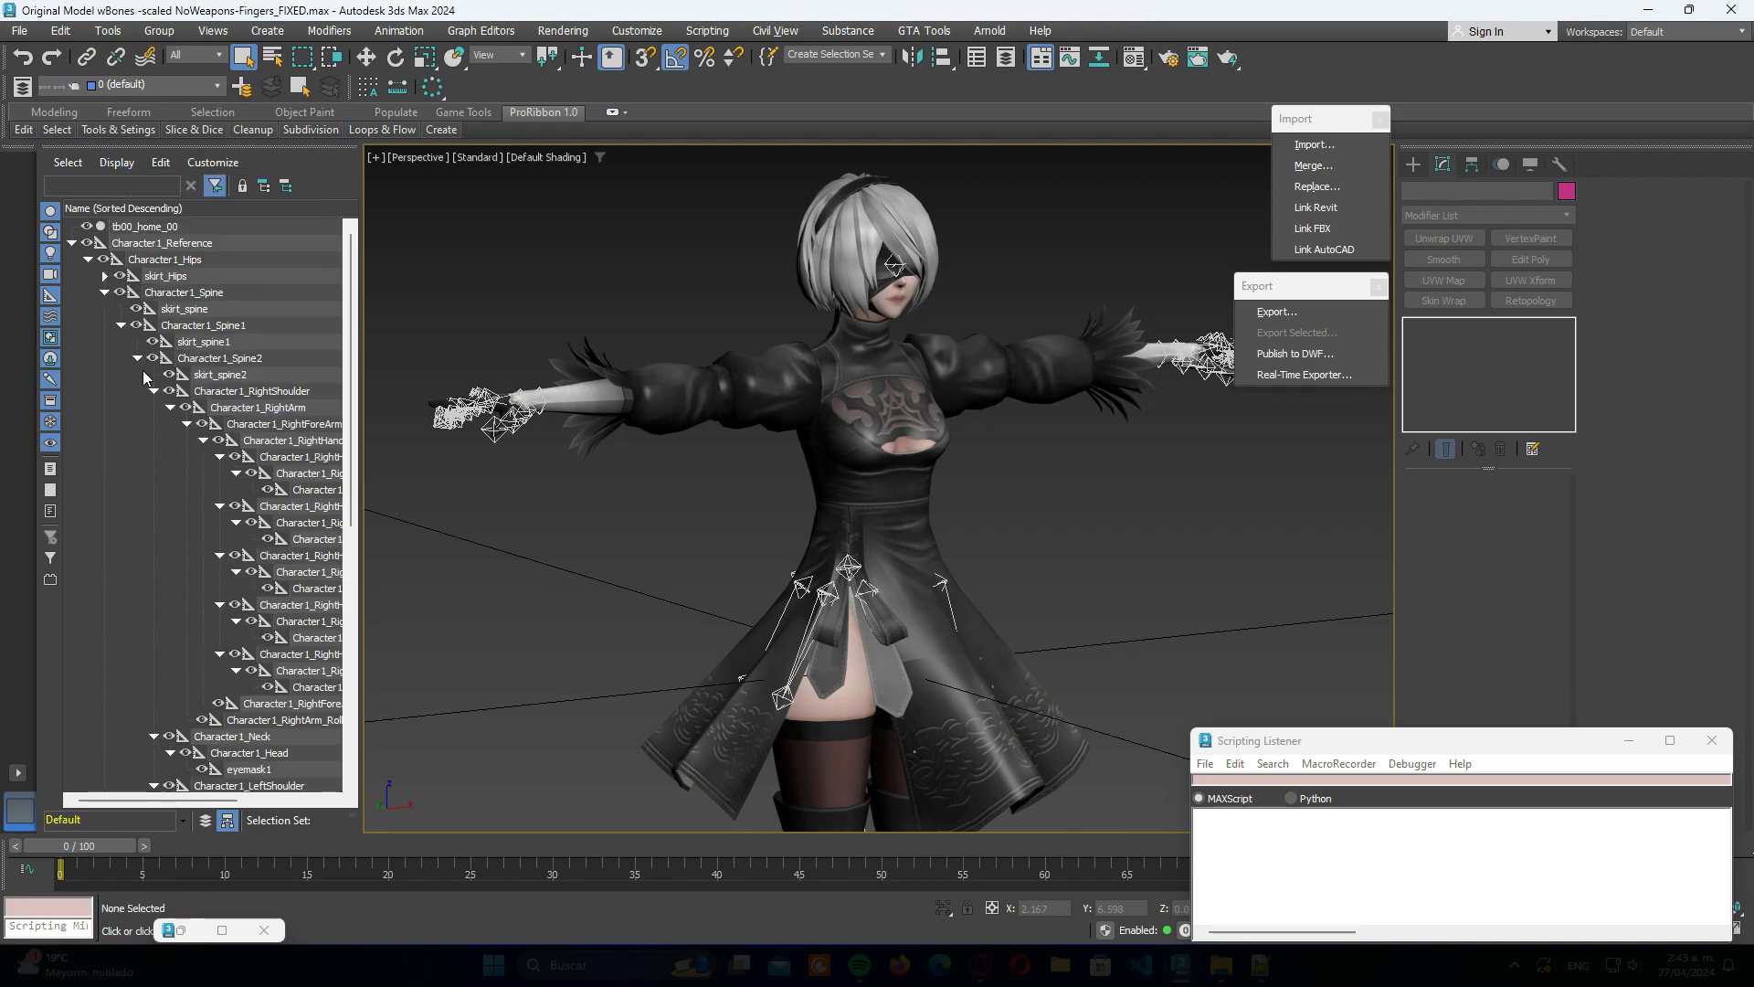
{"action": "left_click", "coordinate": [315, 442]}
{"action": "left_click", "coordinate": [203, 441]}
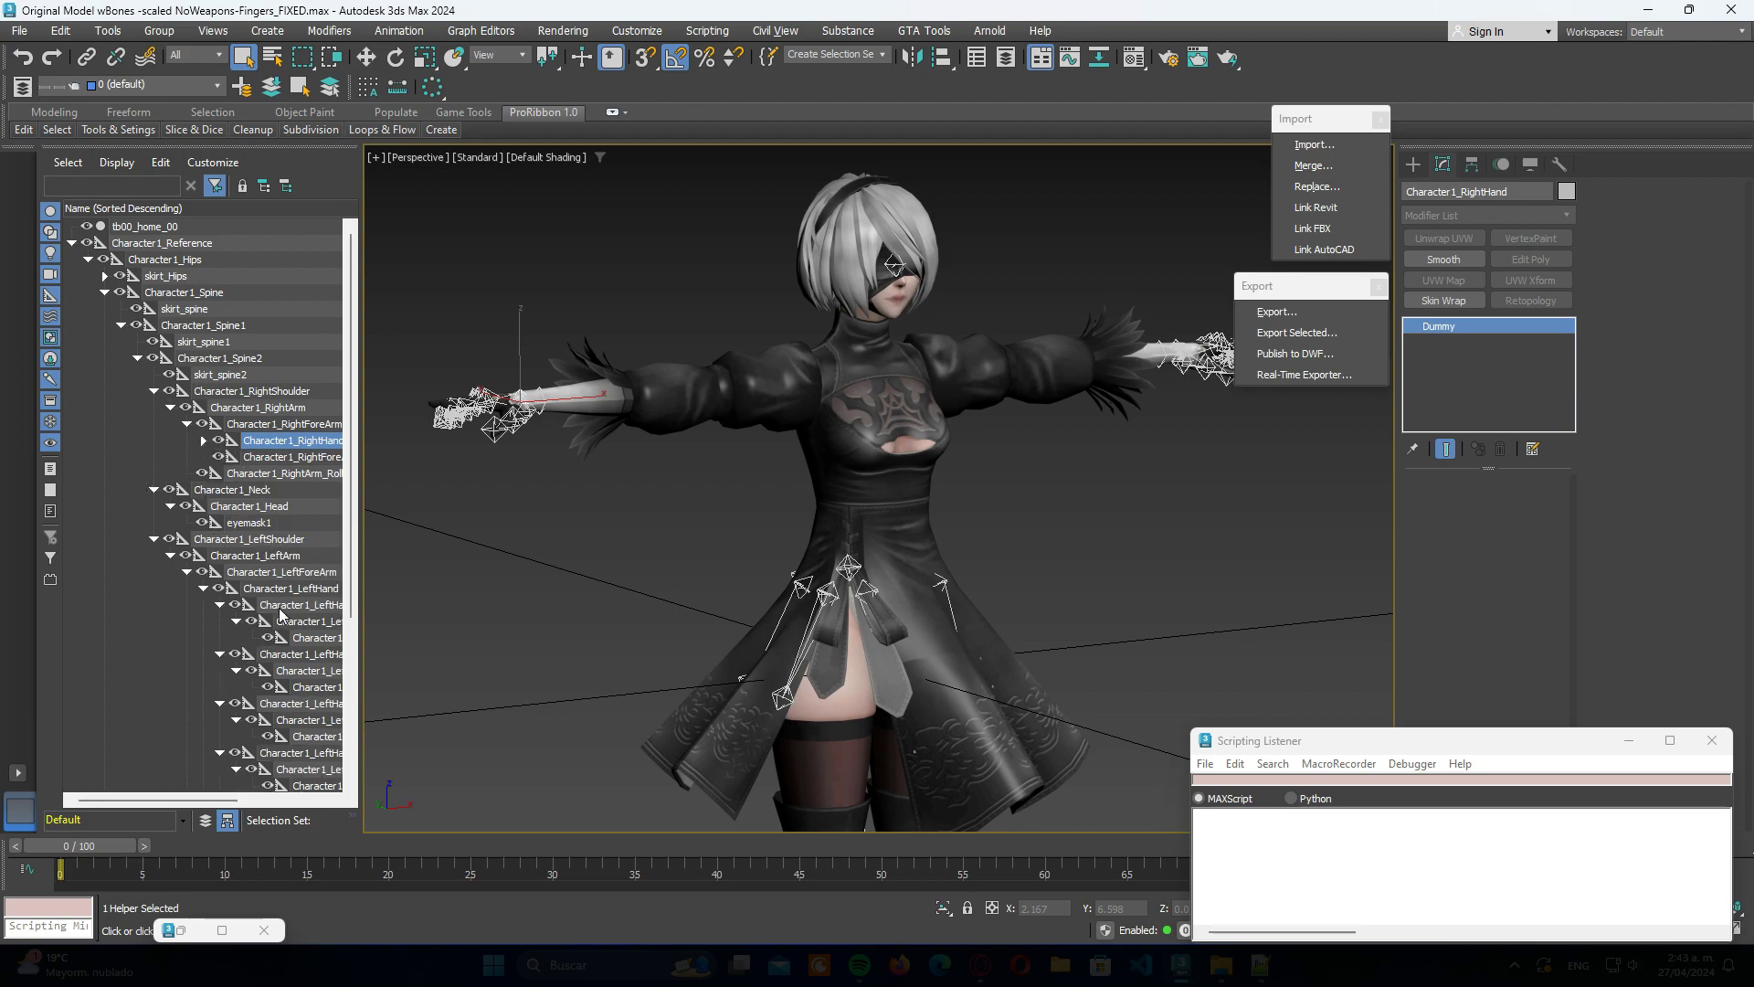
{"action": "left_click", "coordinate": [310, 590]}
{"action": "left_click", "coordinate": [202, 588]}
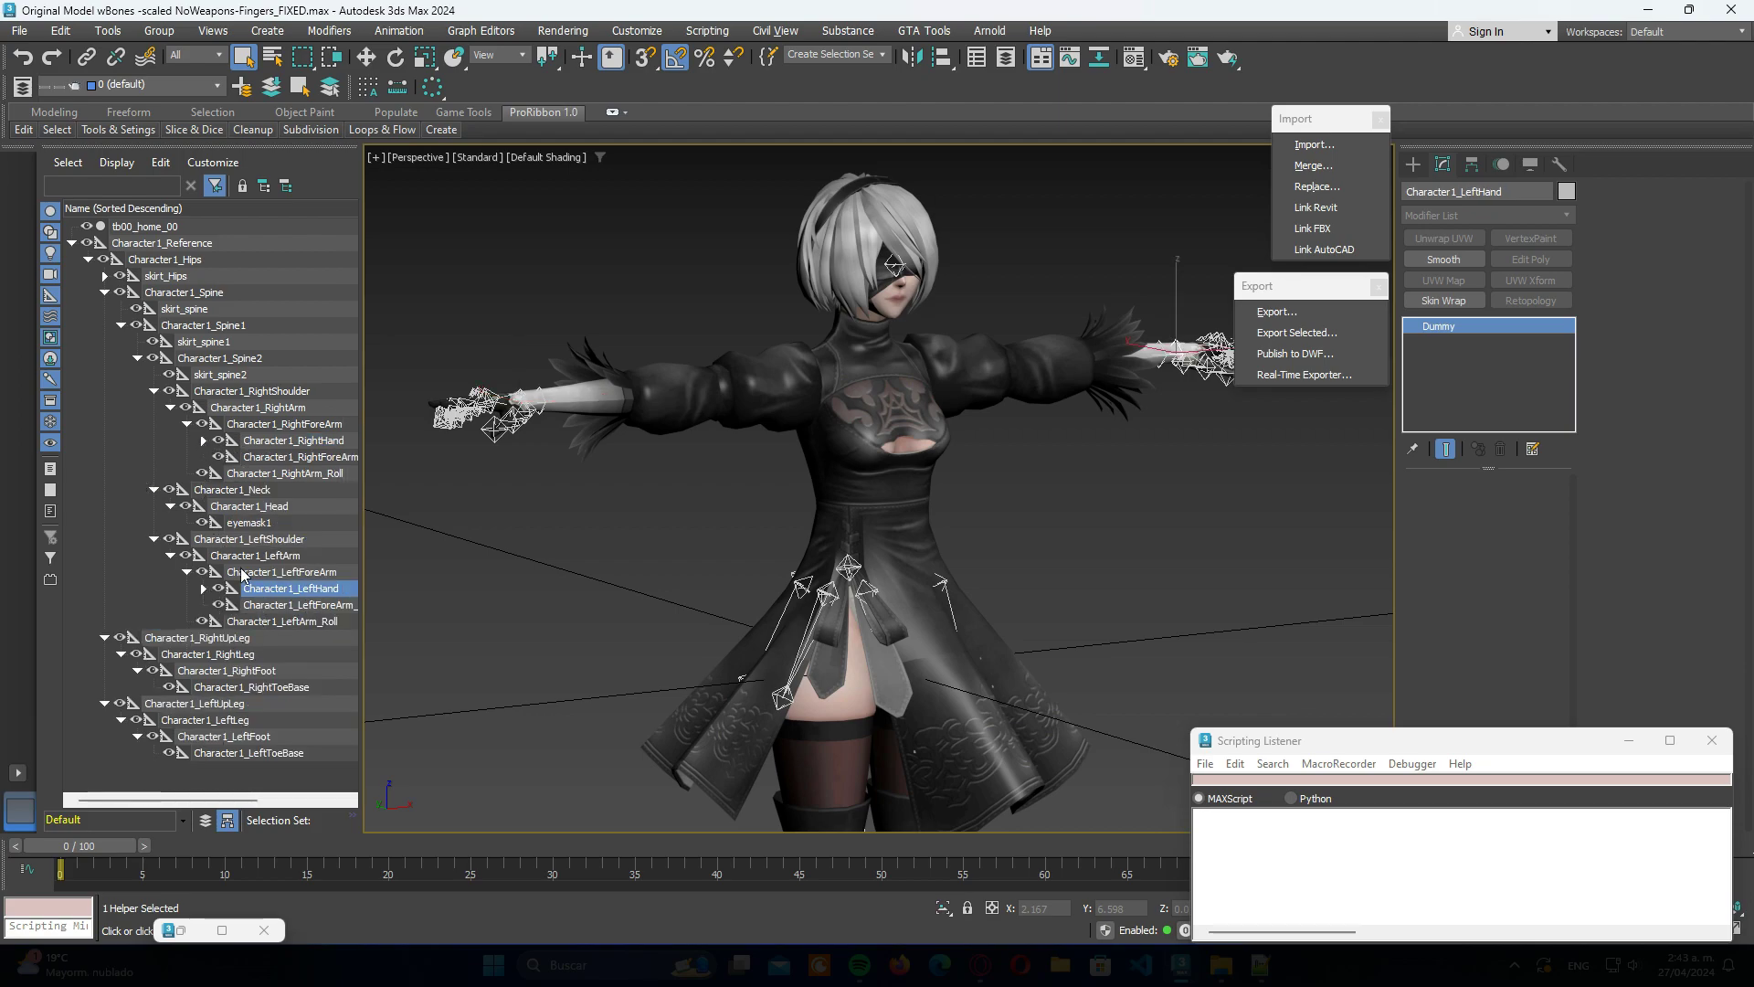
Step: Run the _fastRigTools.ms script to launch Rig Tools
{"action": "left_click", "coordinate": [707, 30]}
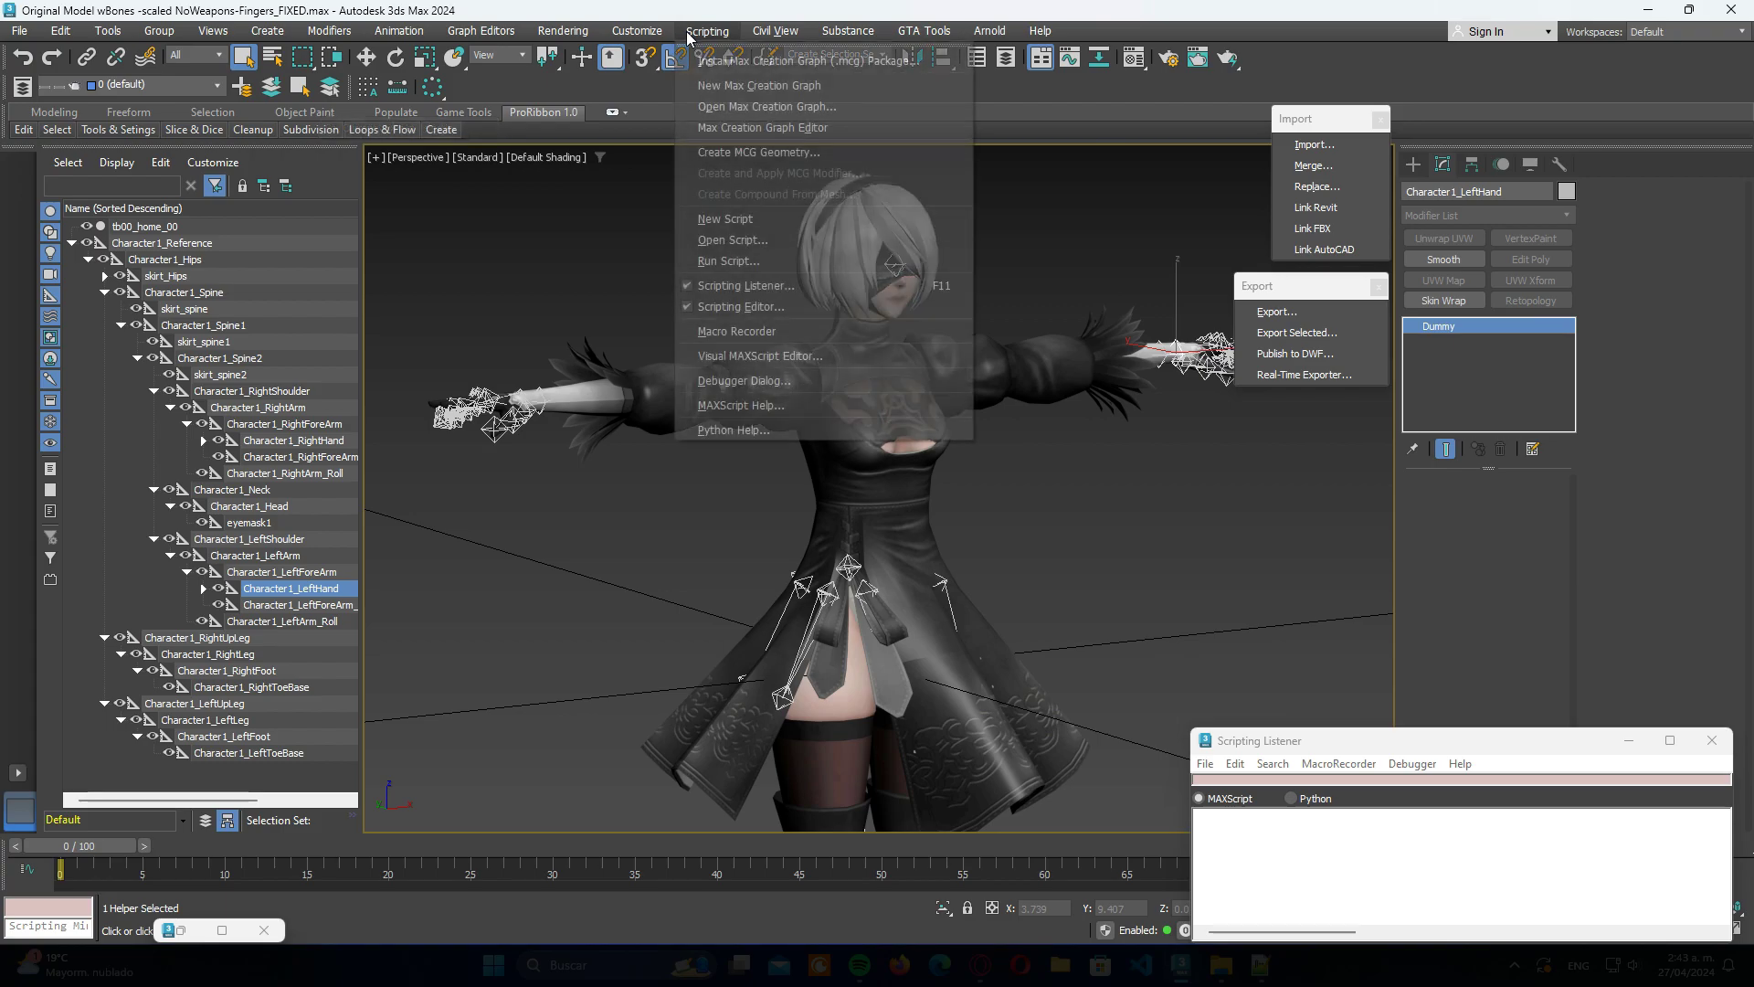
{"action": "left_click", "coordinate": [676, 284]}
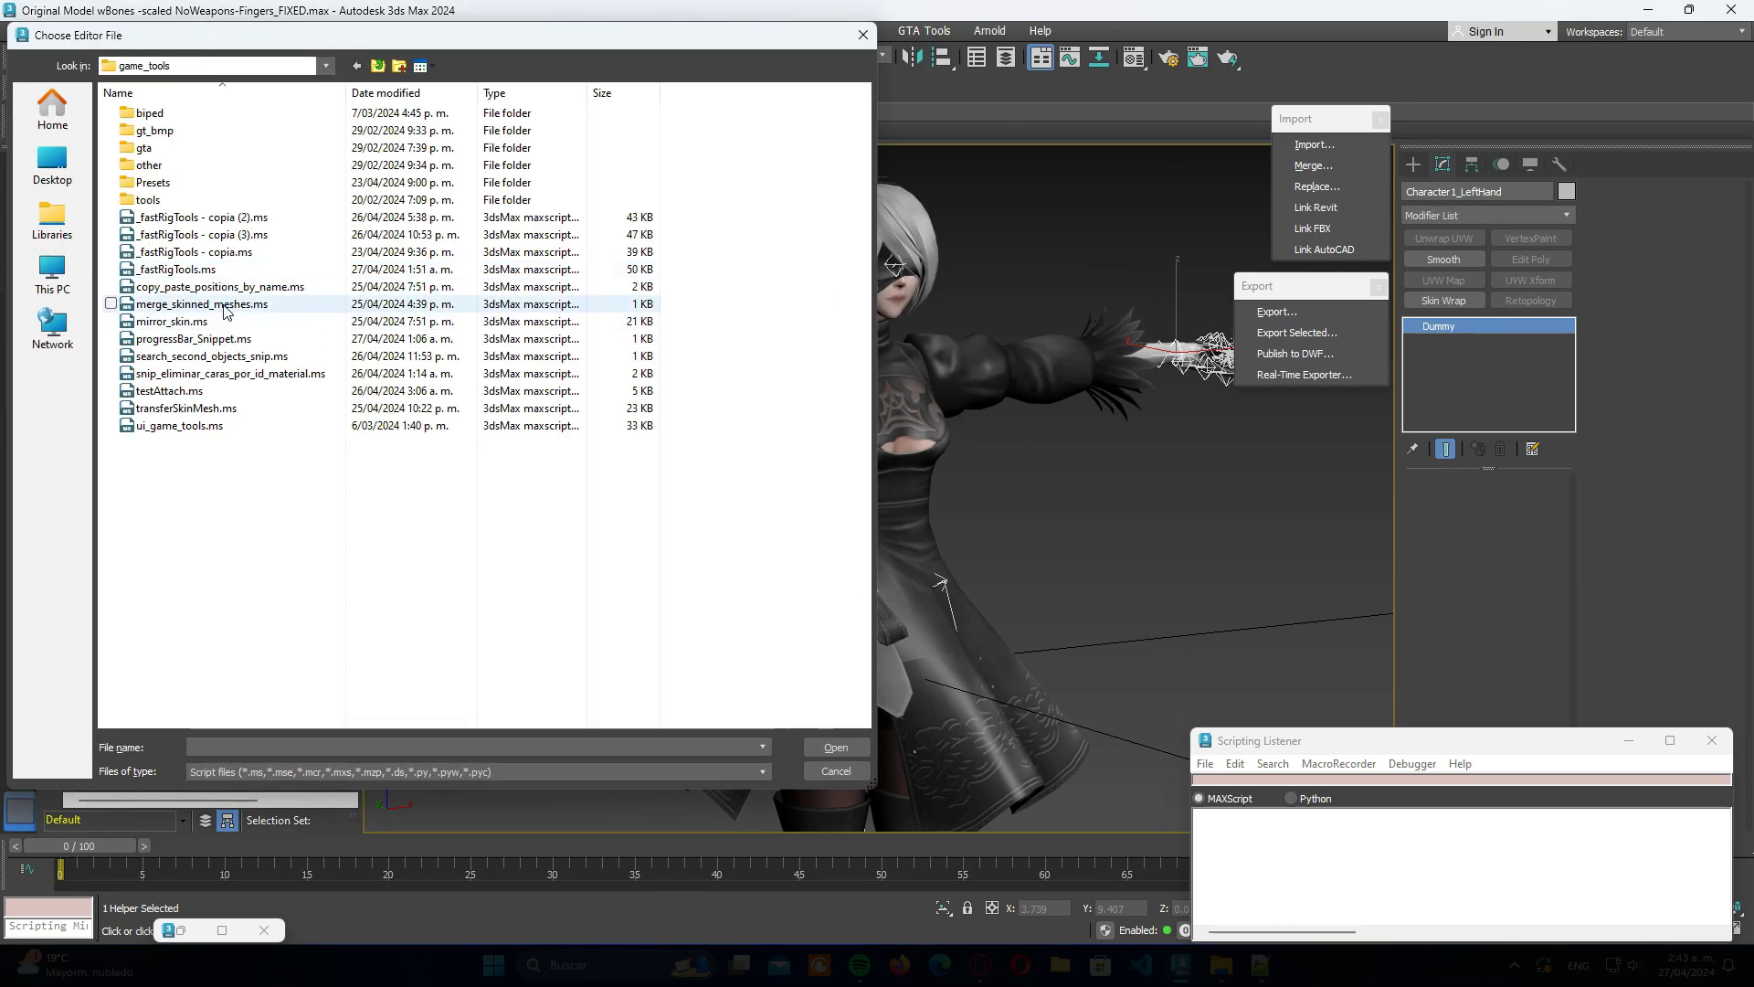
{"action": "left_click", "coordinate": [226, 269]}
{"action": "left_click", "coordinate": [828, 759]}
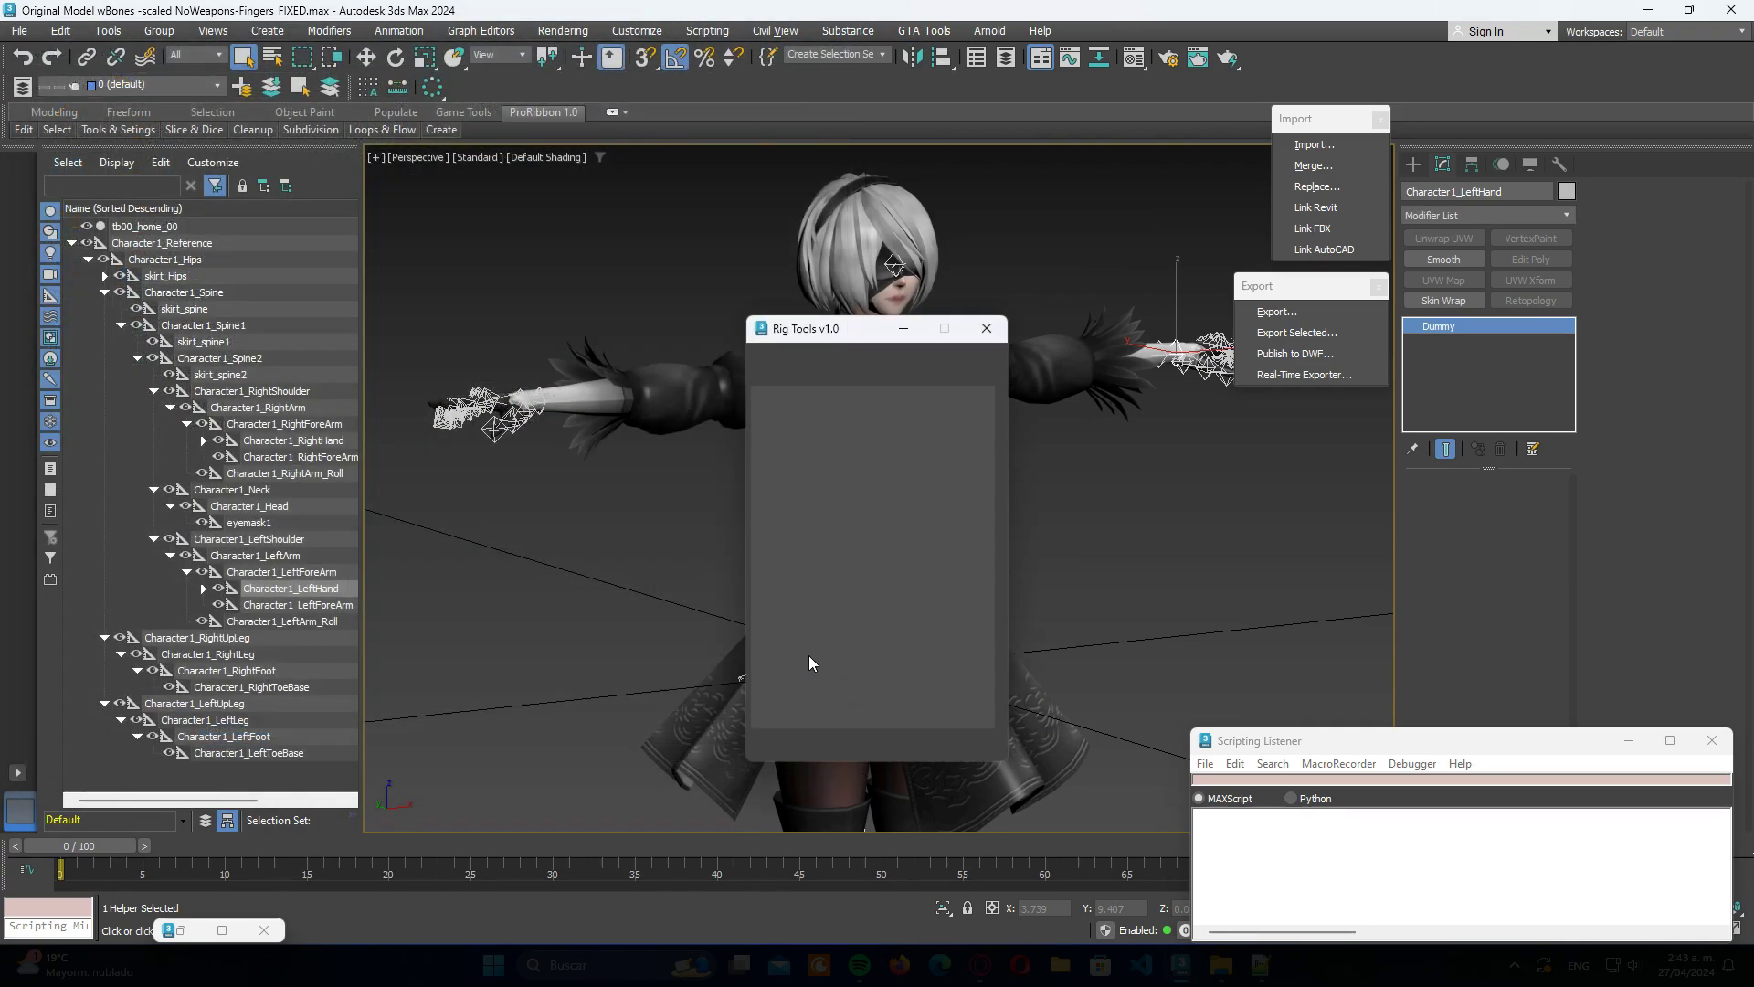
Step: Move the Rig Tools window beside the scene list and set default bone names to GTA SA
{"action": "left_click_drag", "start_coordinate": [822, 336], "coordinate": [454, 196]}
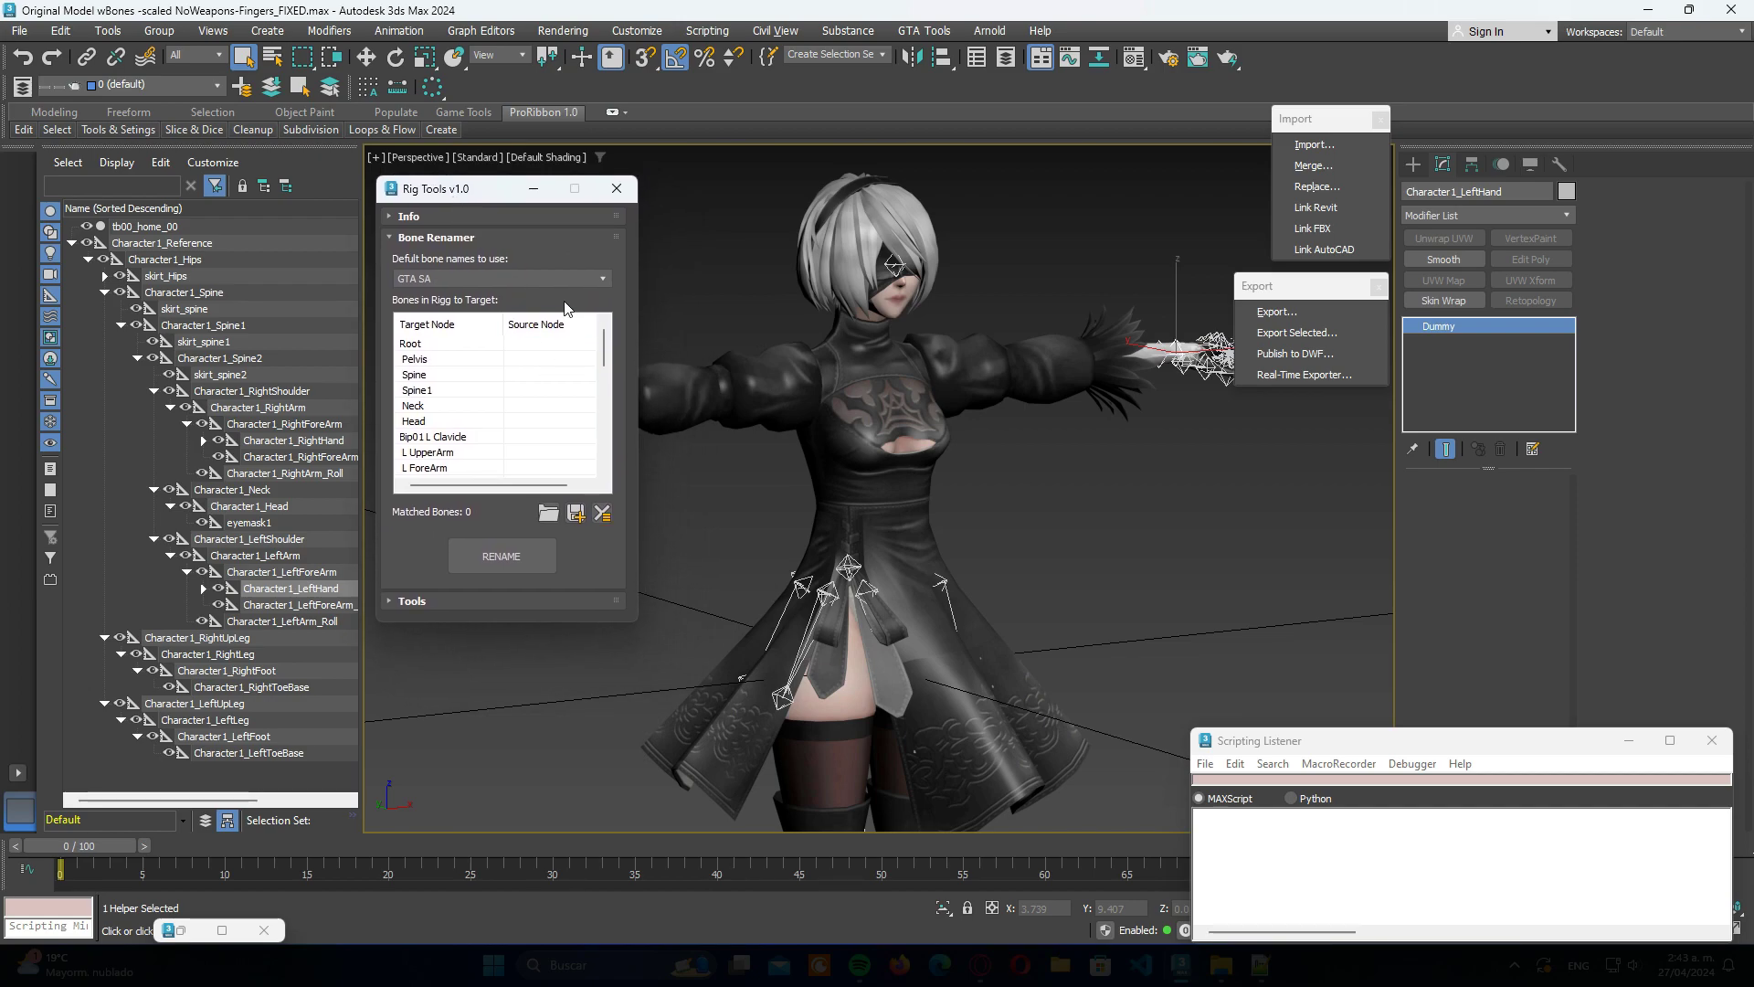
{"action": "left_click", "coordinate": [507, 278]}
{"action": "left_click", "coordinate": [439, 331]}
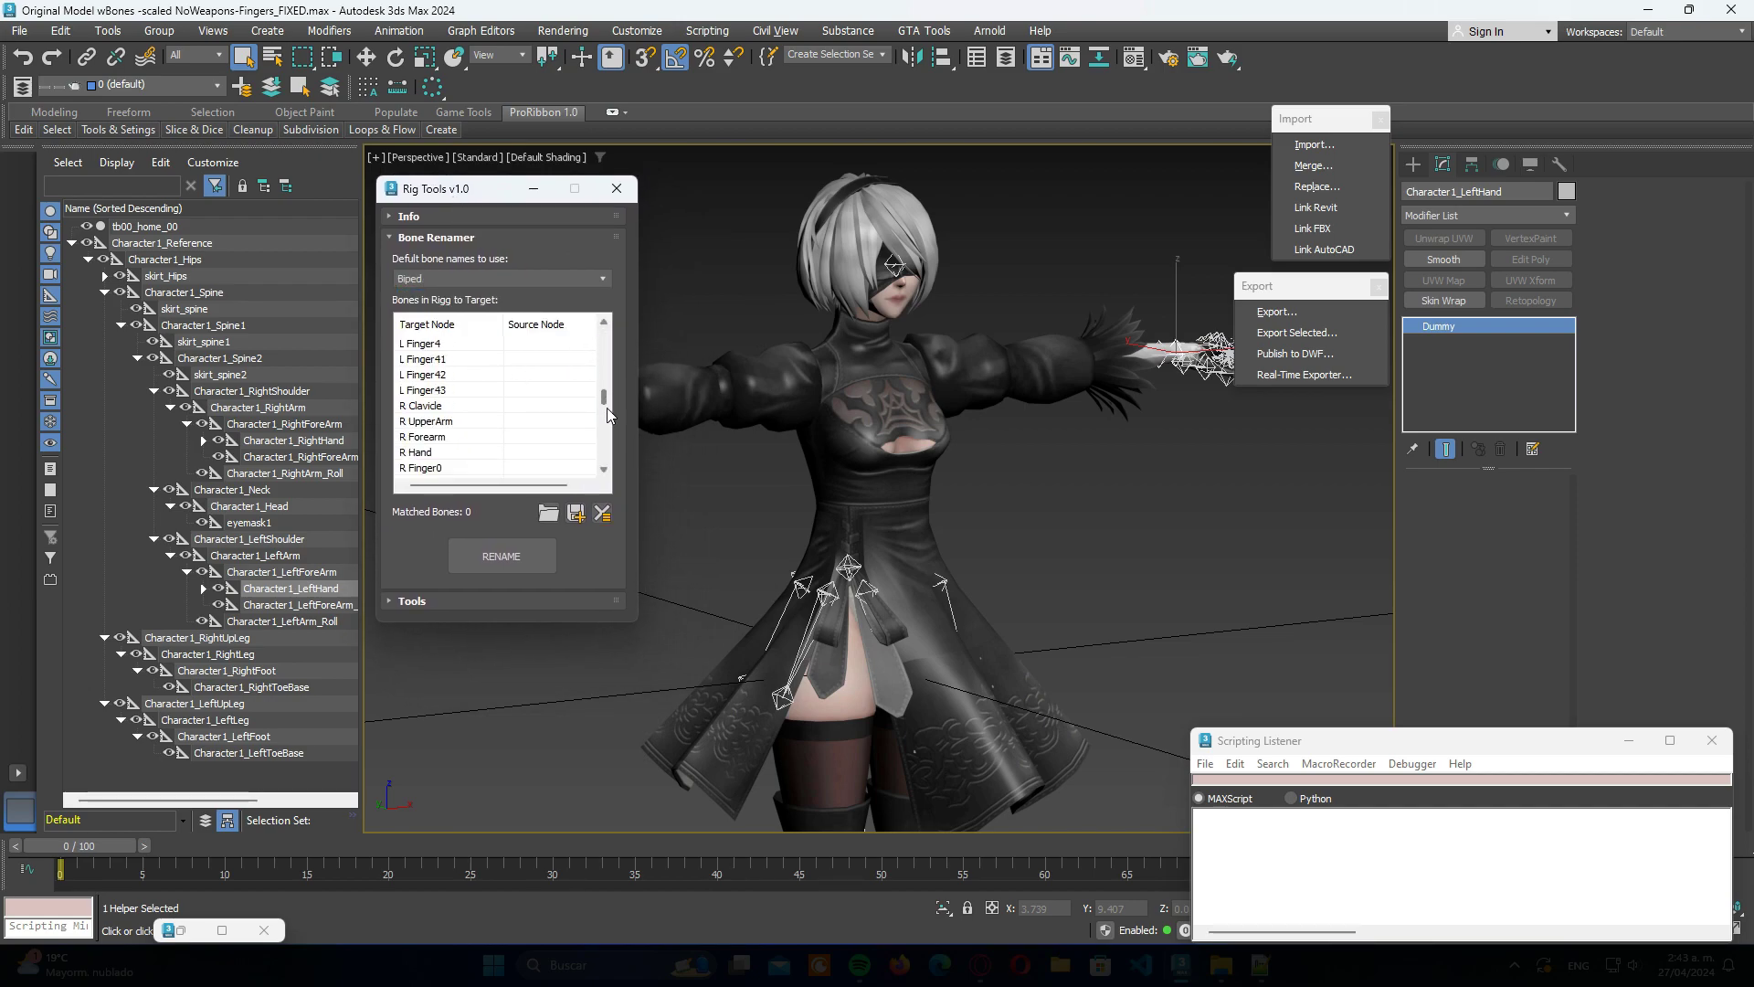
{"action": "left_click", "coordinate": [584, 278]}
{"action": "left_click", "coordinate": [473, 294]}
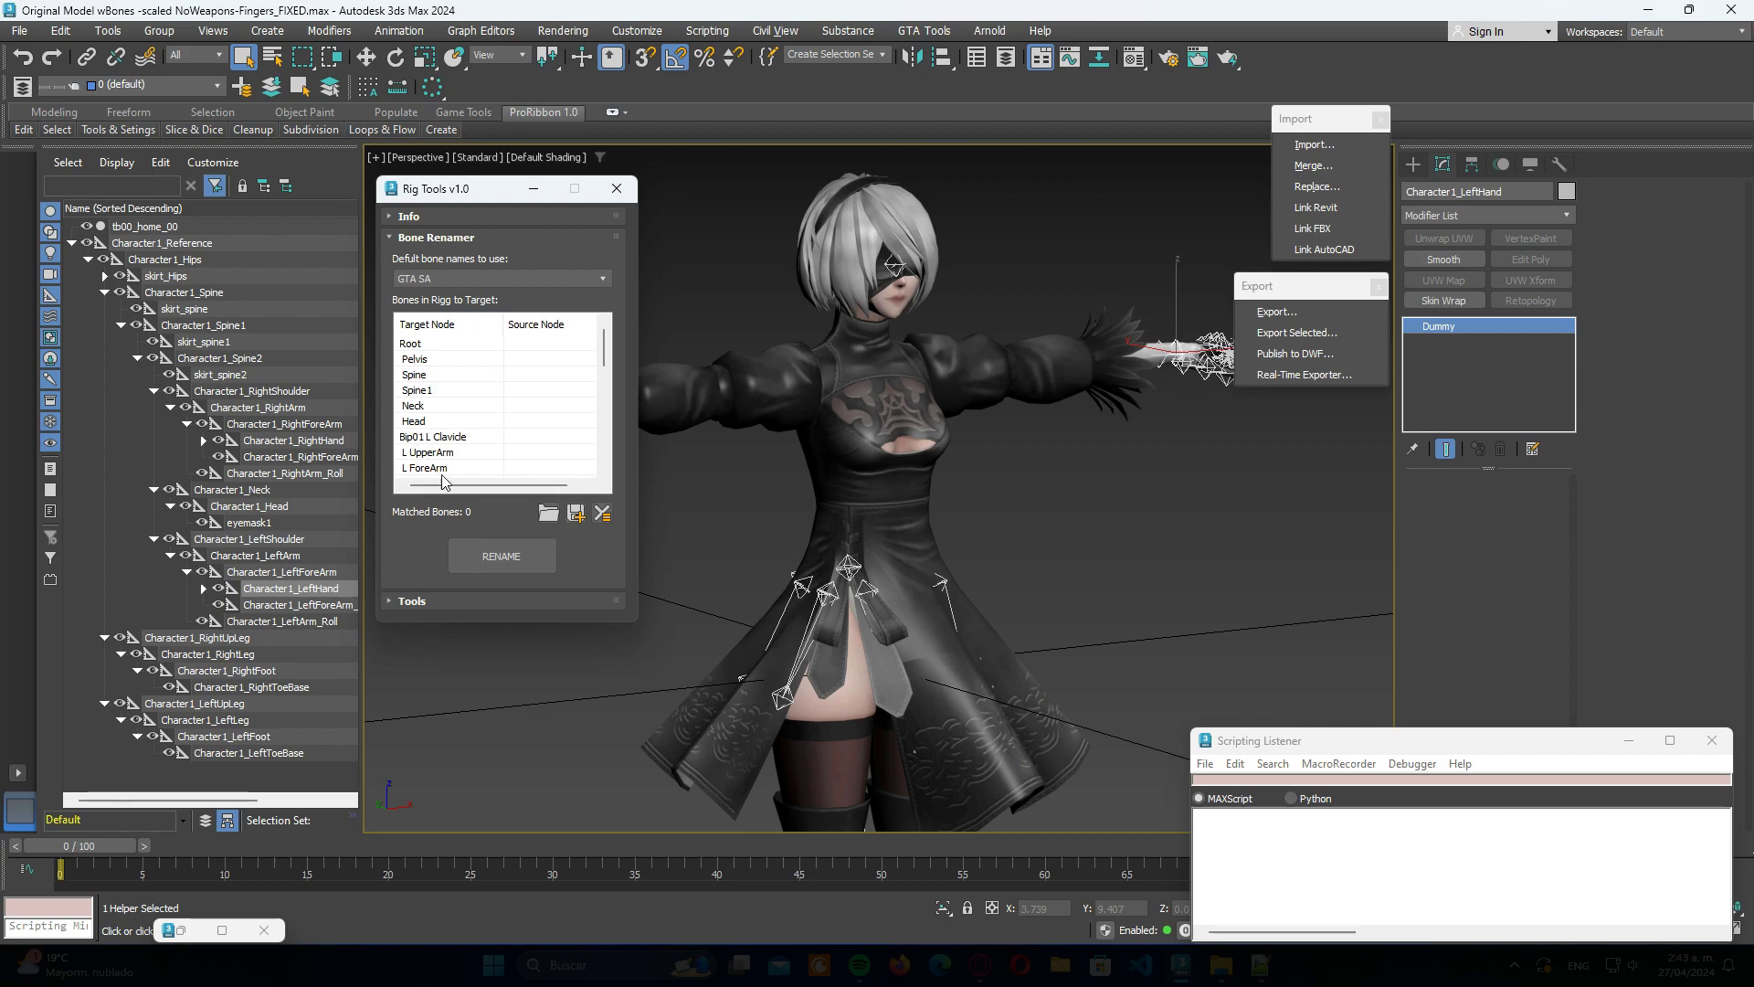
Step: Load the map_2b_home0.mr bone mapping and assign Character1_Spine2 to Spine1
{"action": "left_click", "coordinate": [549, 509]}
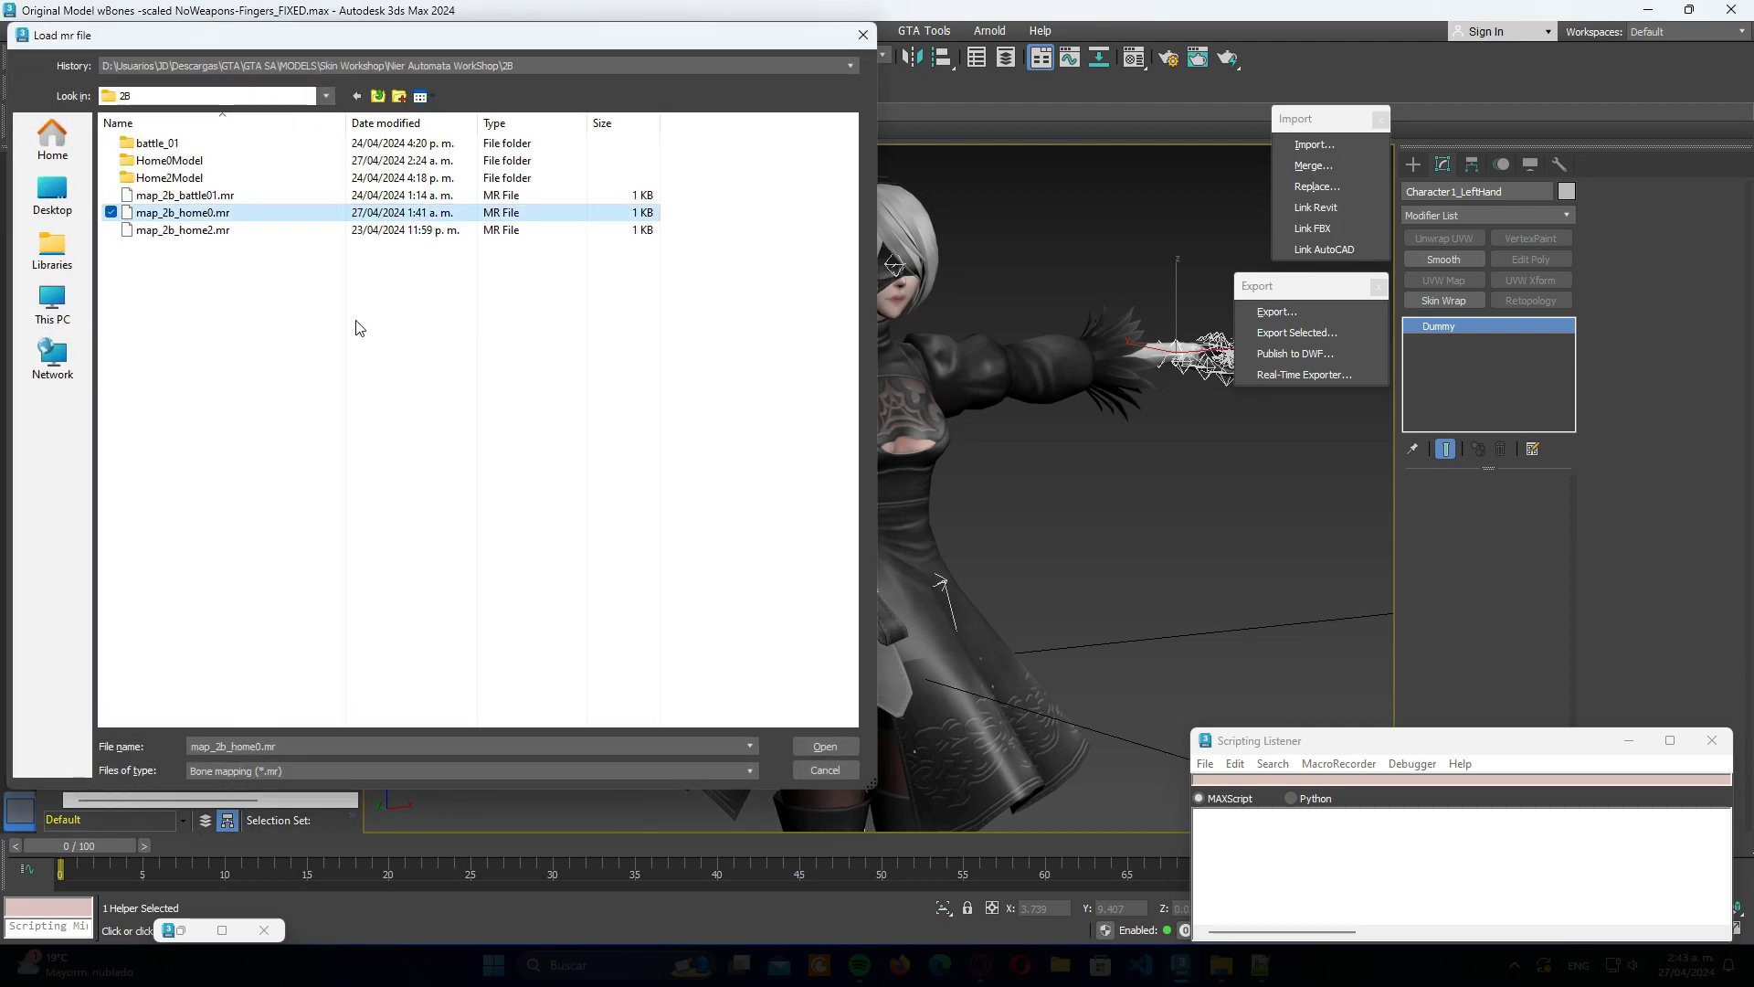
{"action": "left_click", "coordinate": [822, 746]}
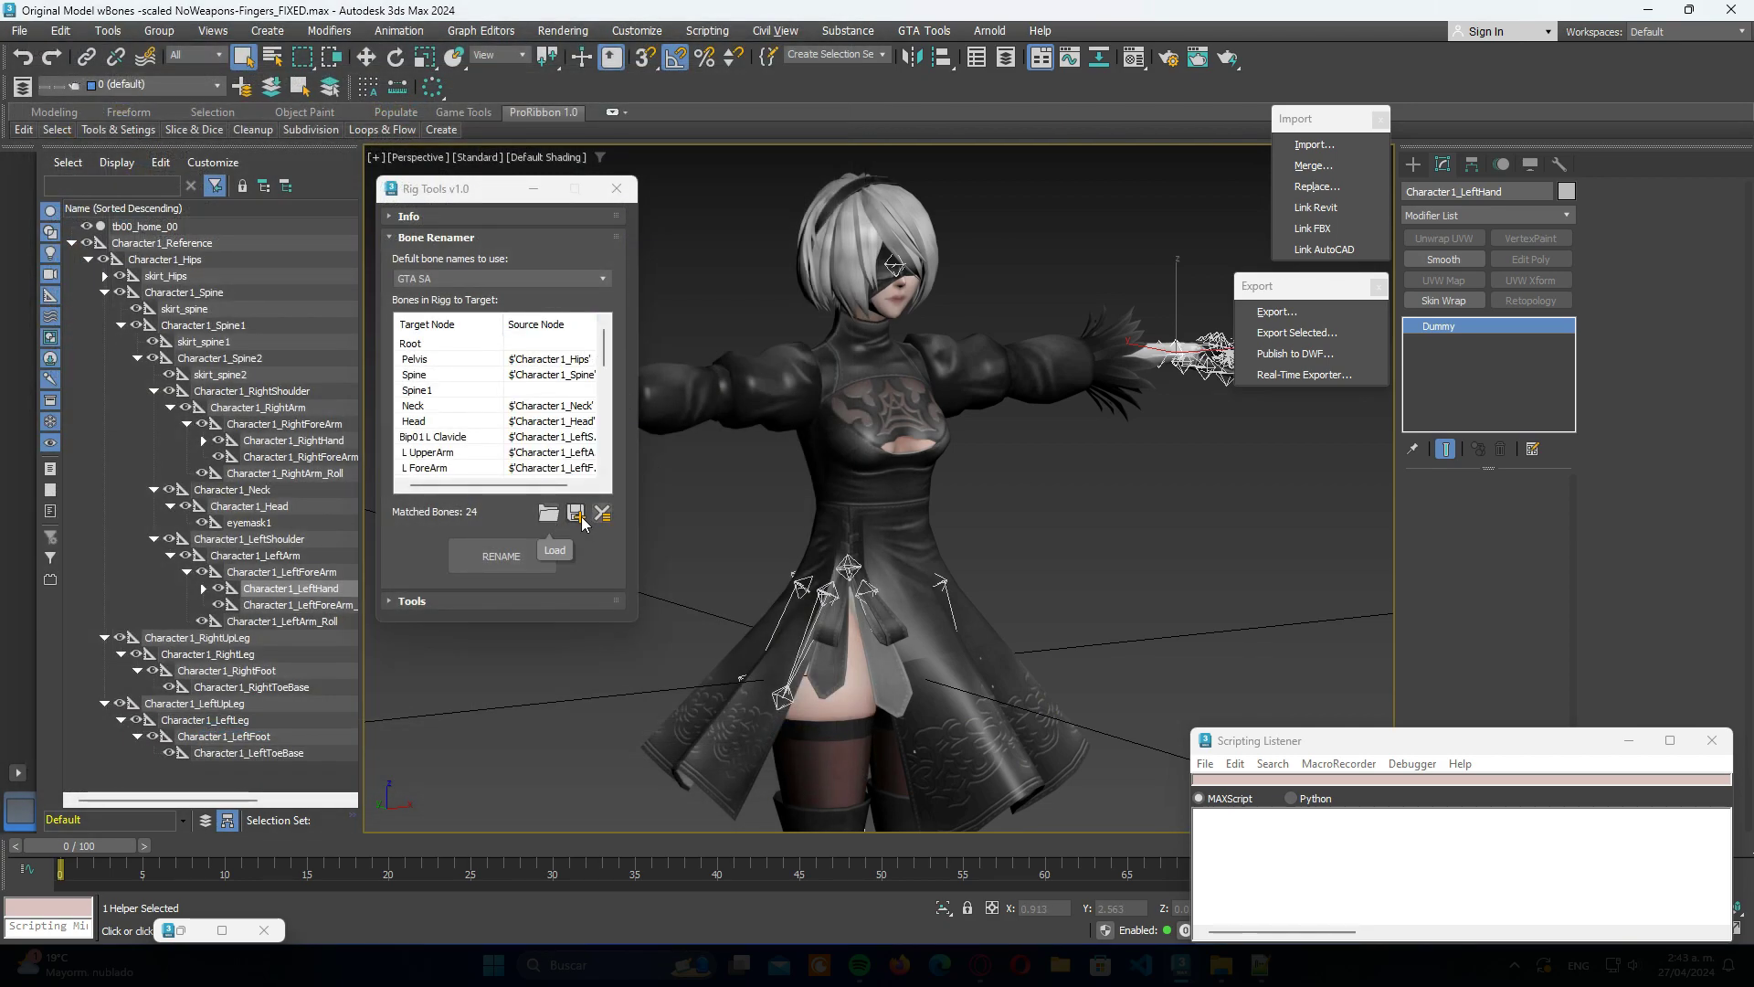
{"action": "left_click", "coordinate": [240, 359]}
{"action": "left_click", "coordinate": [524, 393]}
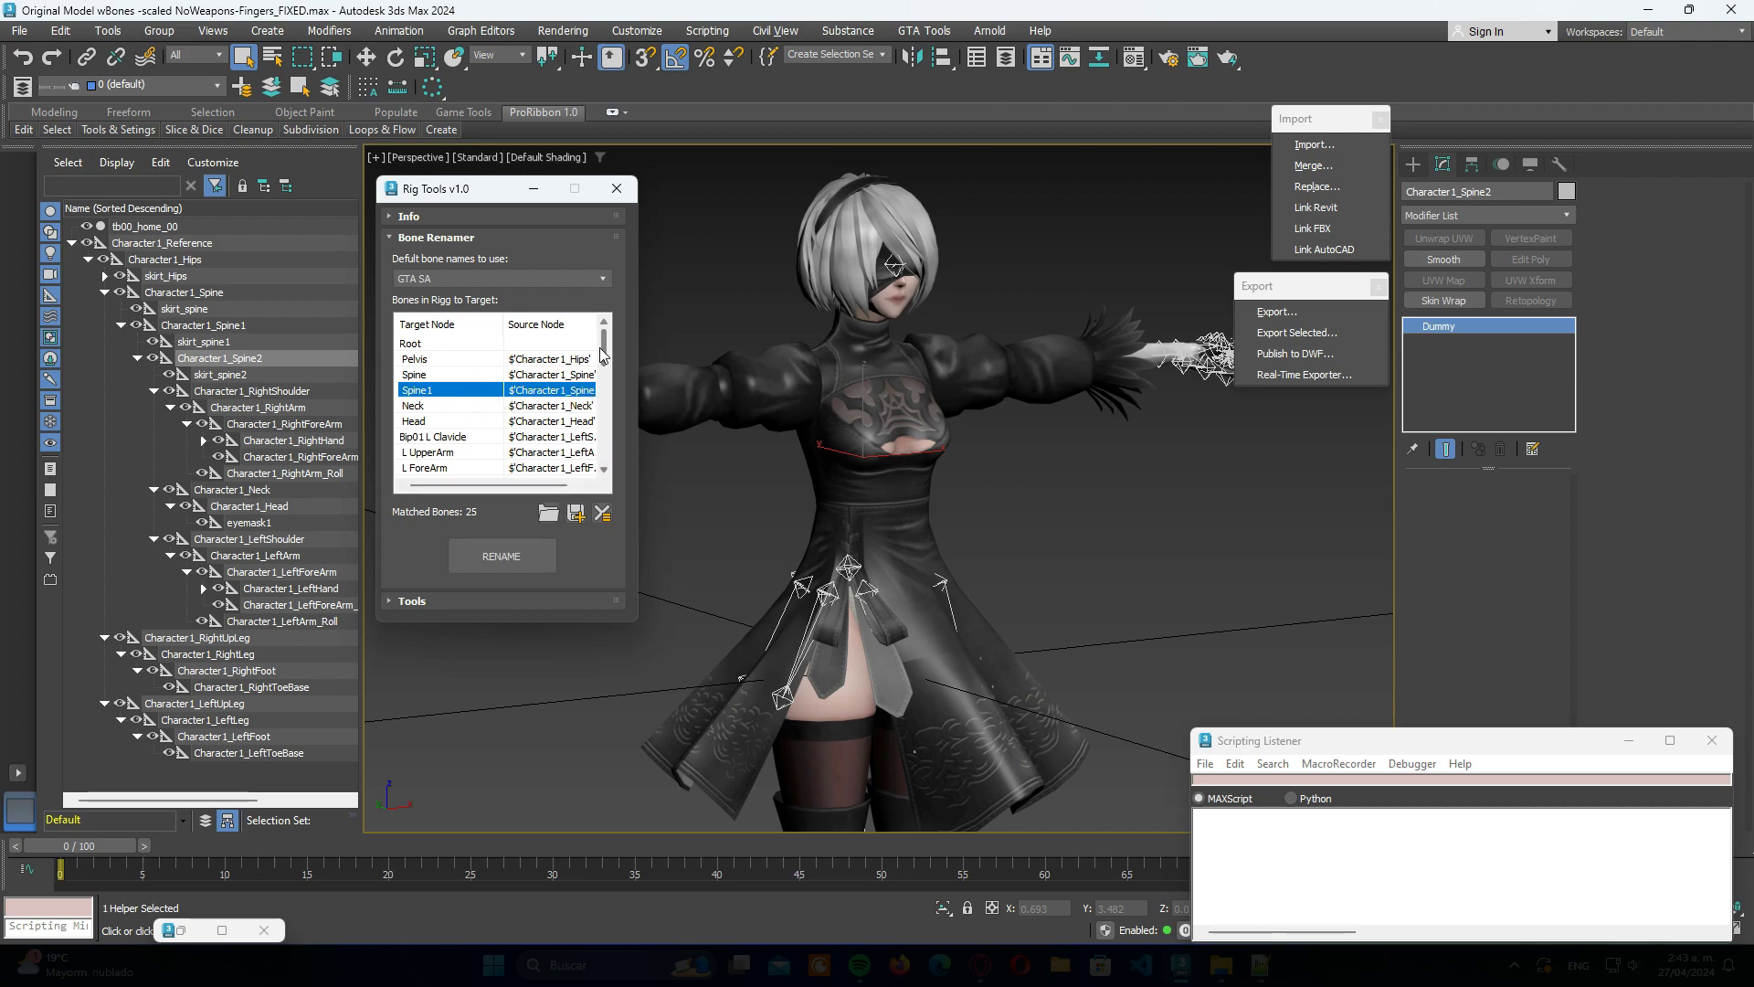
Step: Rename the matched bones to GTA SA names, repeating until the report shows 58 renamed
{"action": "scroll", "coordinate": [603, 422], "scroll_direction": "down", "scroll_amount": 2}
{"action": "scroll", "coordinate": [612, 369], "scroll_direction": "down", "scroll_amount": 1}
{"action": "scroll", "coordinate": [611, 369], "scroll_direction": "up", "scroll_amount": 3}
{"action": "left_click", "coordinate": [522, 557]}
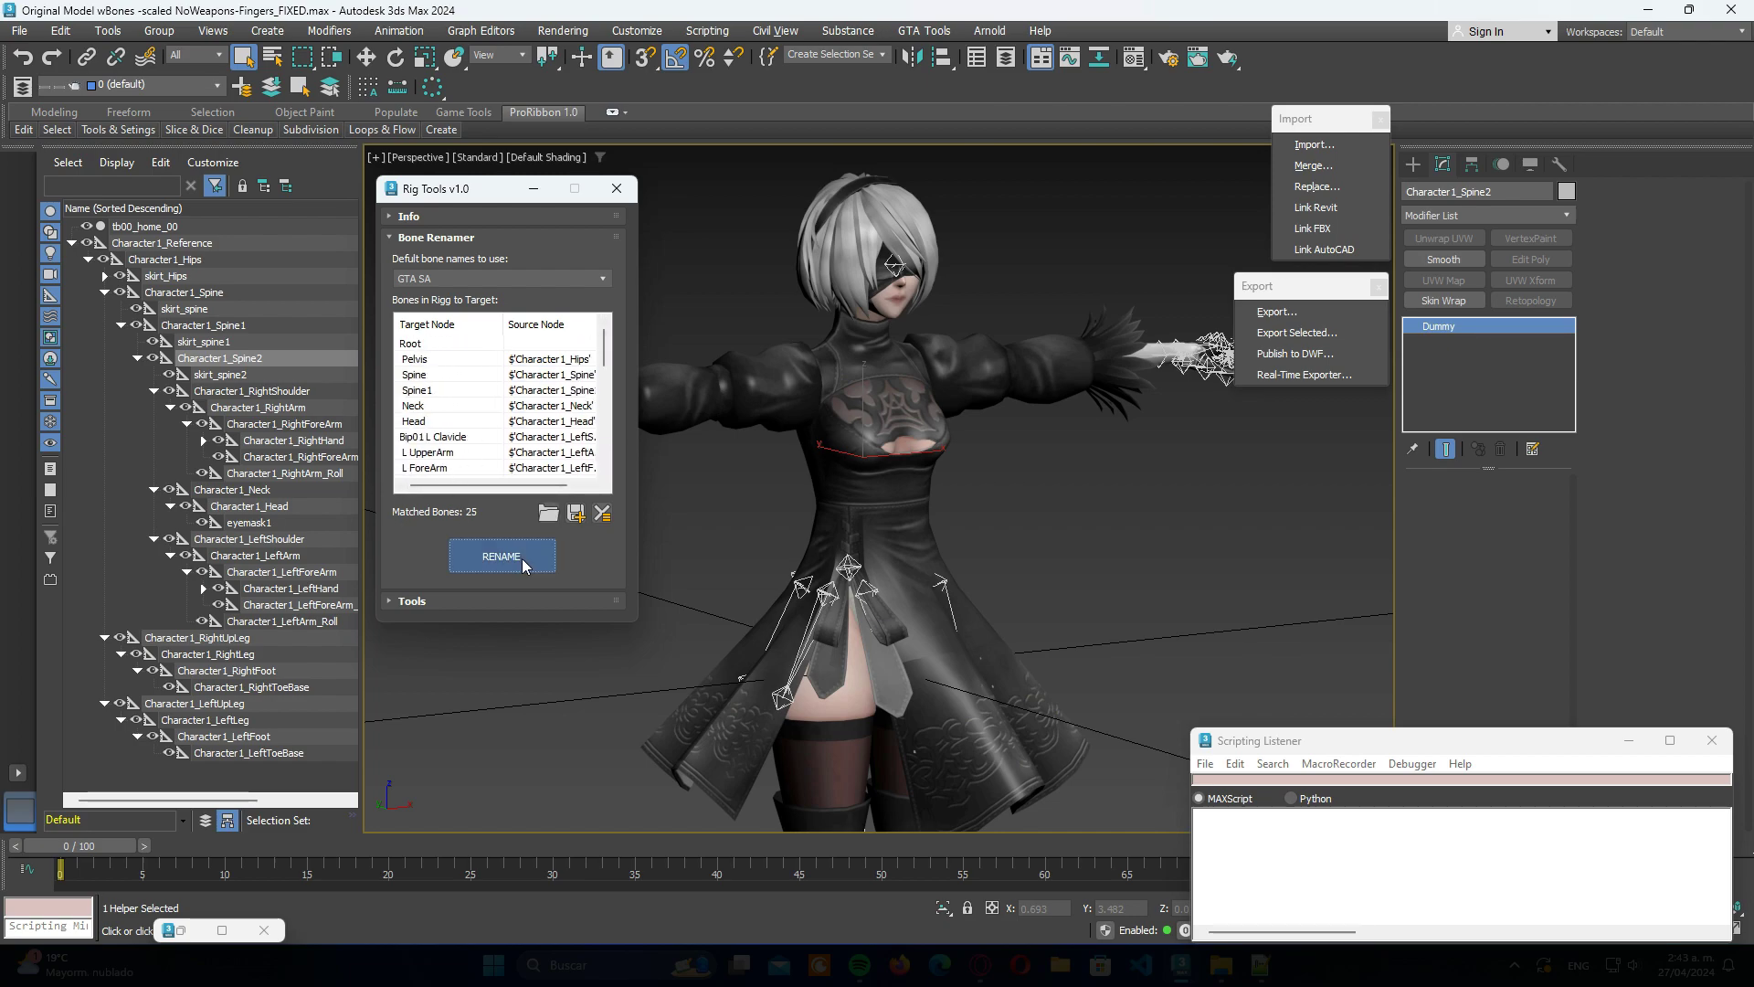
{"action": "left_click", "coordinate": [922, 505]}
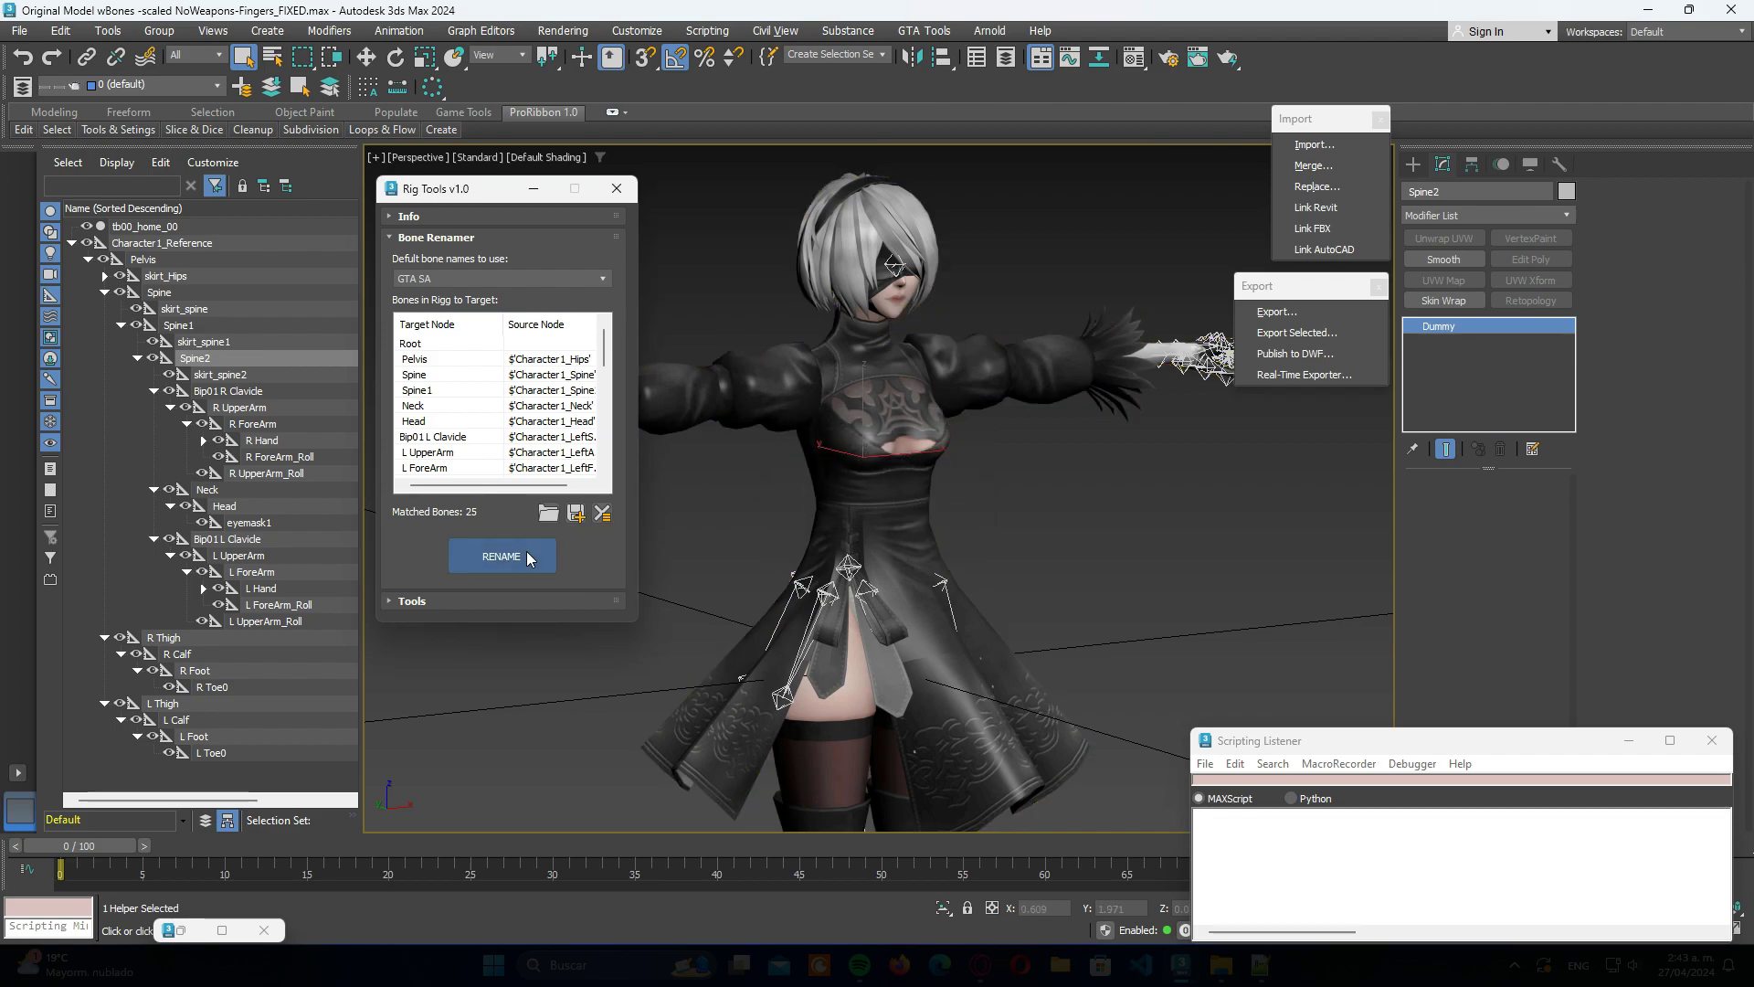
{"action": "left_click", "coordinate": [526, 551]}
{"action": "left_click", "coordinate": [913, 502]}
{"action": "left_click", "coordinate": [511, 555]}
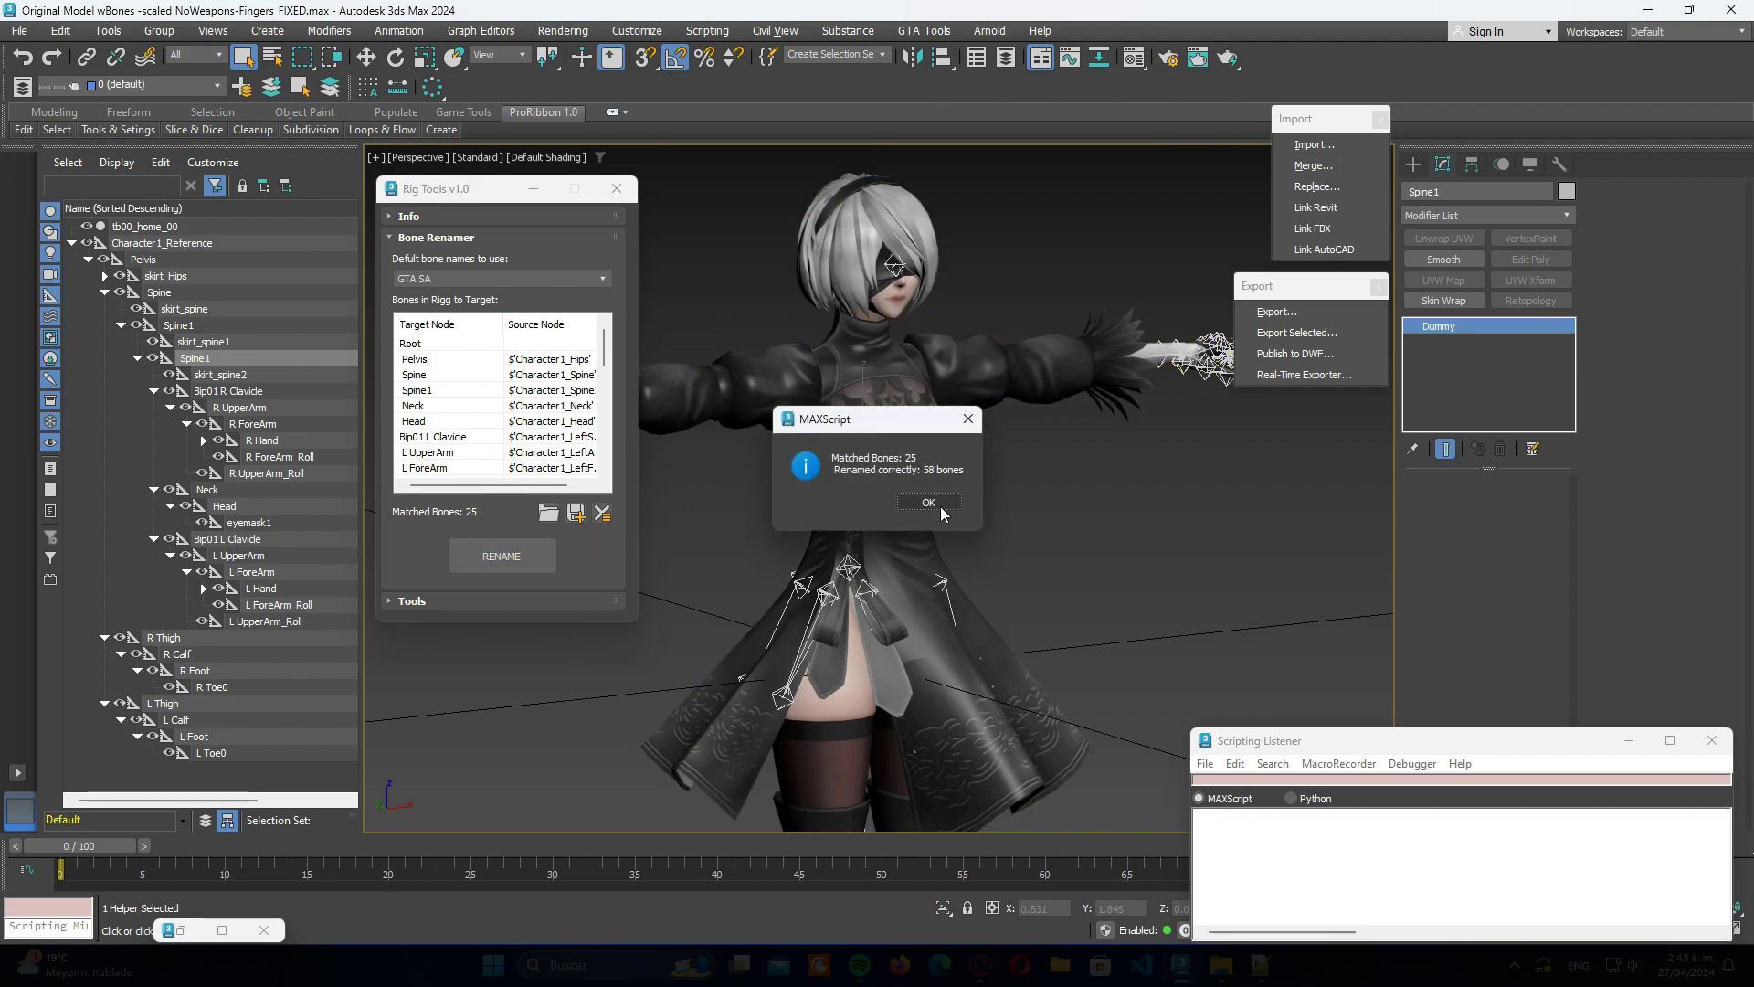
{"action": "left_click", "coordinate": [914, 503]}
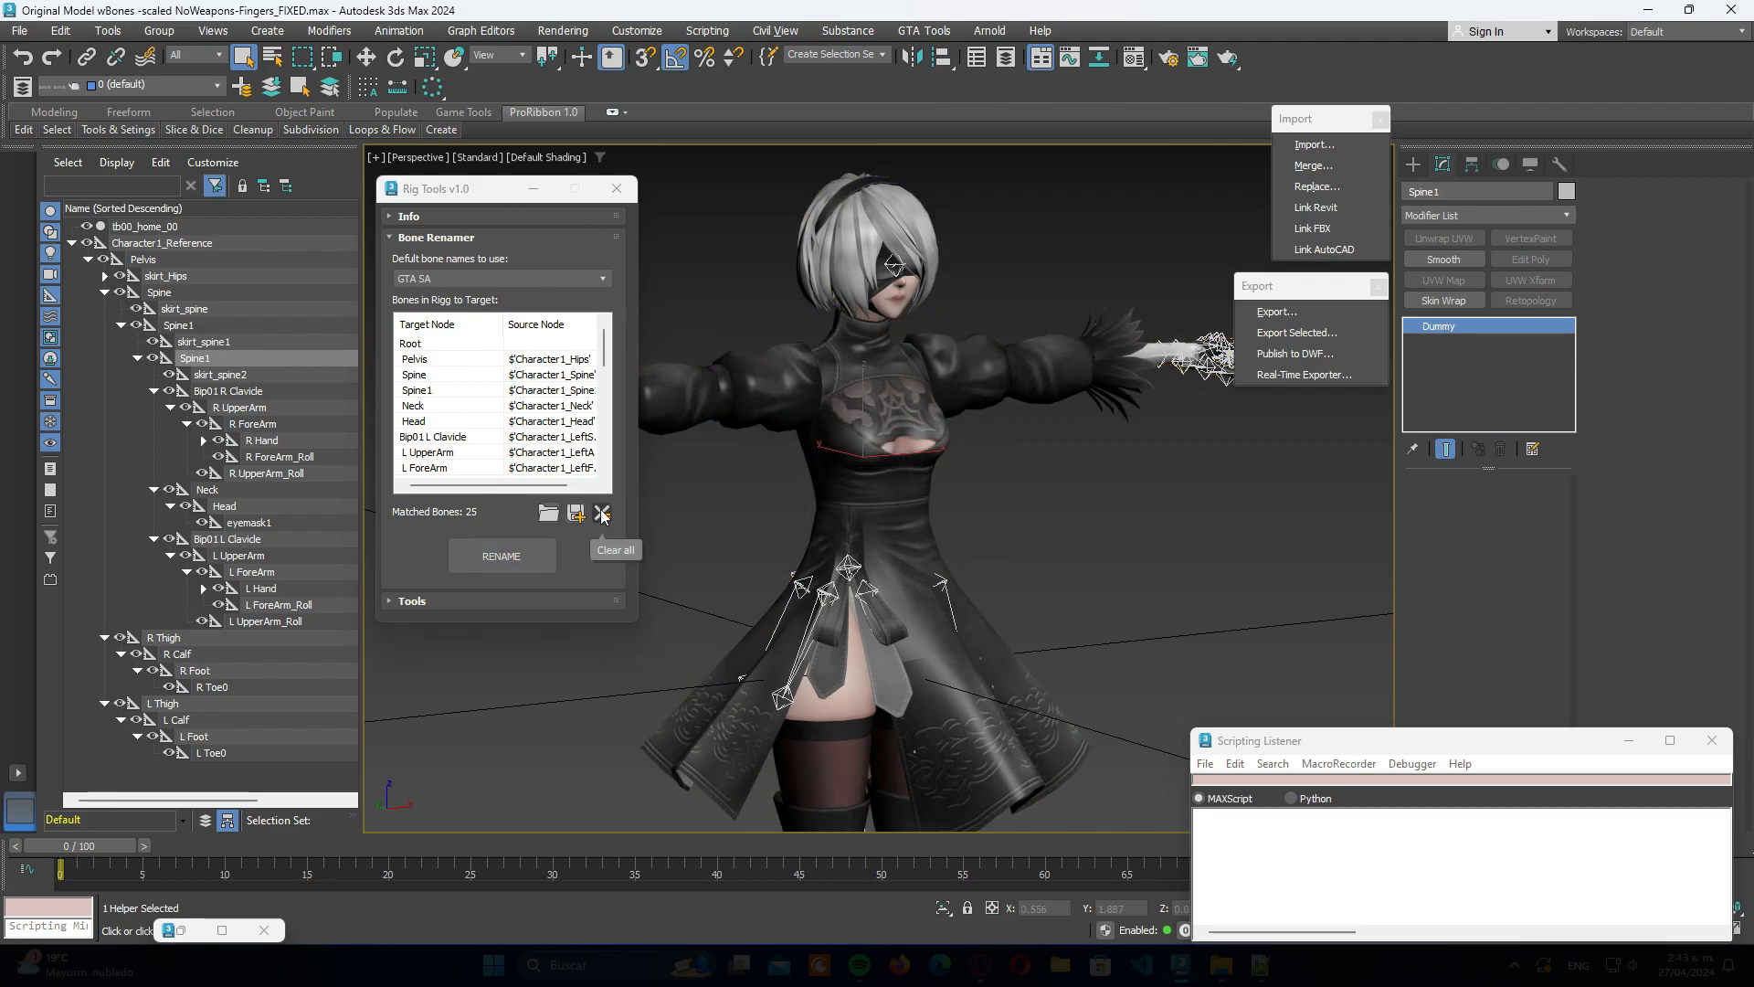
Step: Rename the upper duplicate Spine1 bone in Scene Explorer to 'Spine X'
{"action": "left_click", "coordinate": [393, 239]}
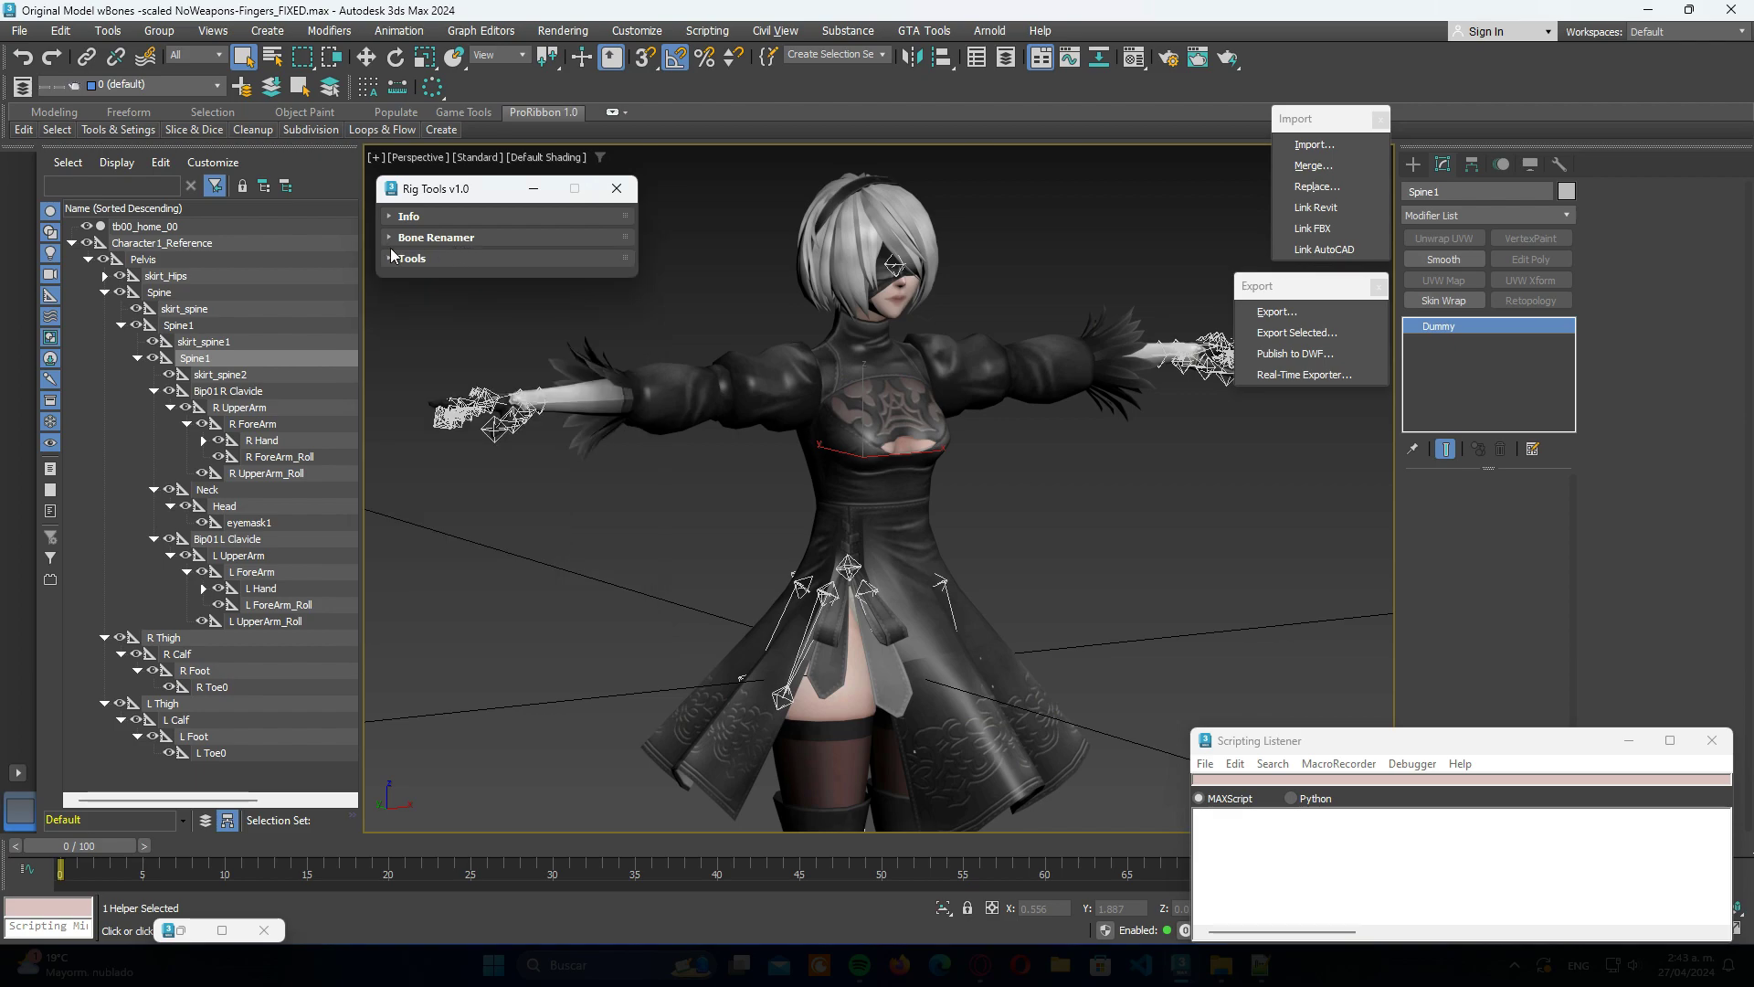
{"action": "left_click", "coordinate": [194, 327]}
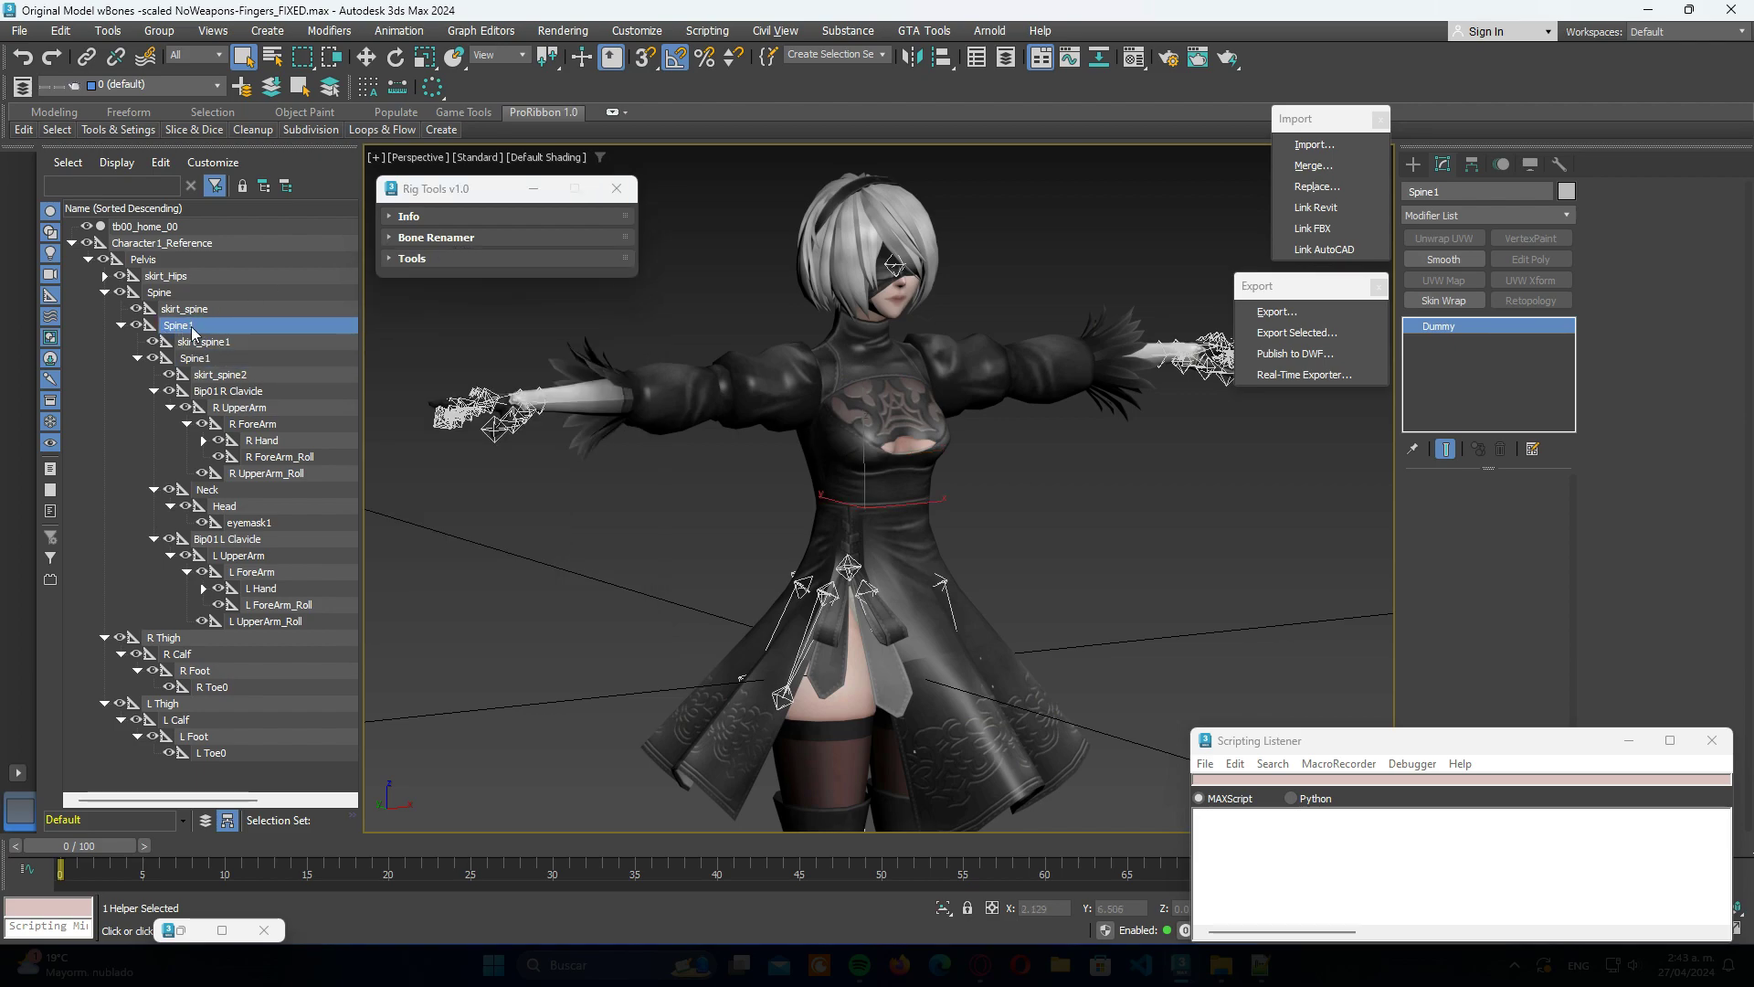
{"action": "left_click", "coordinate": [209, 325]}
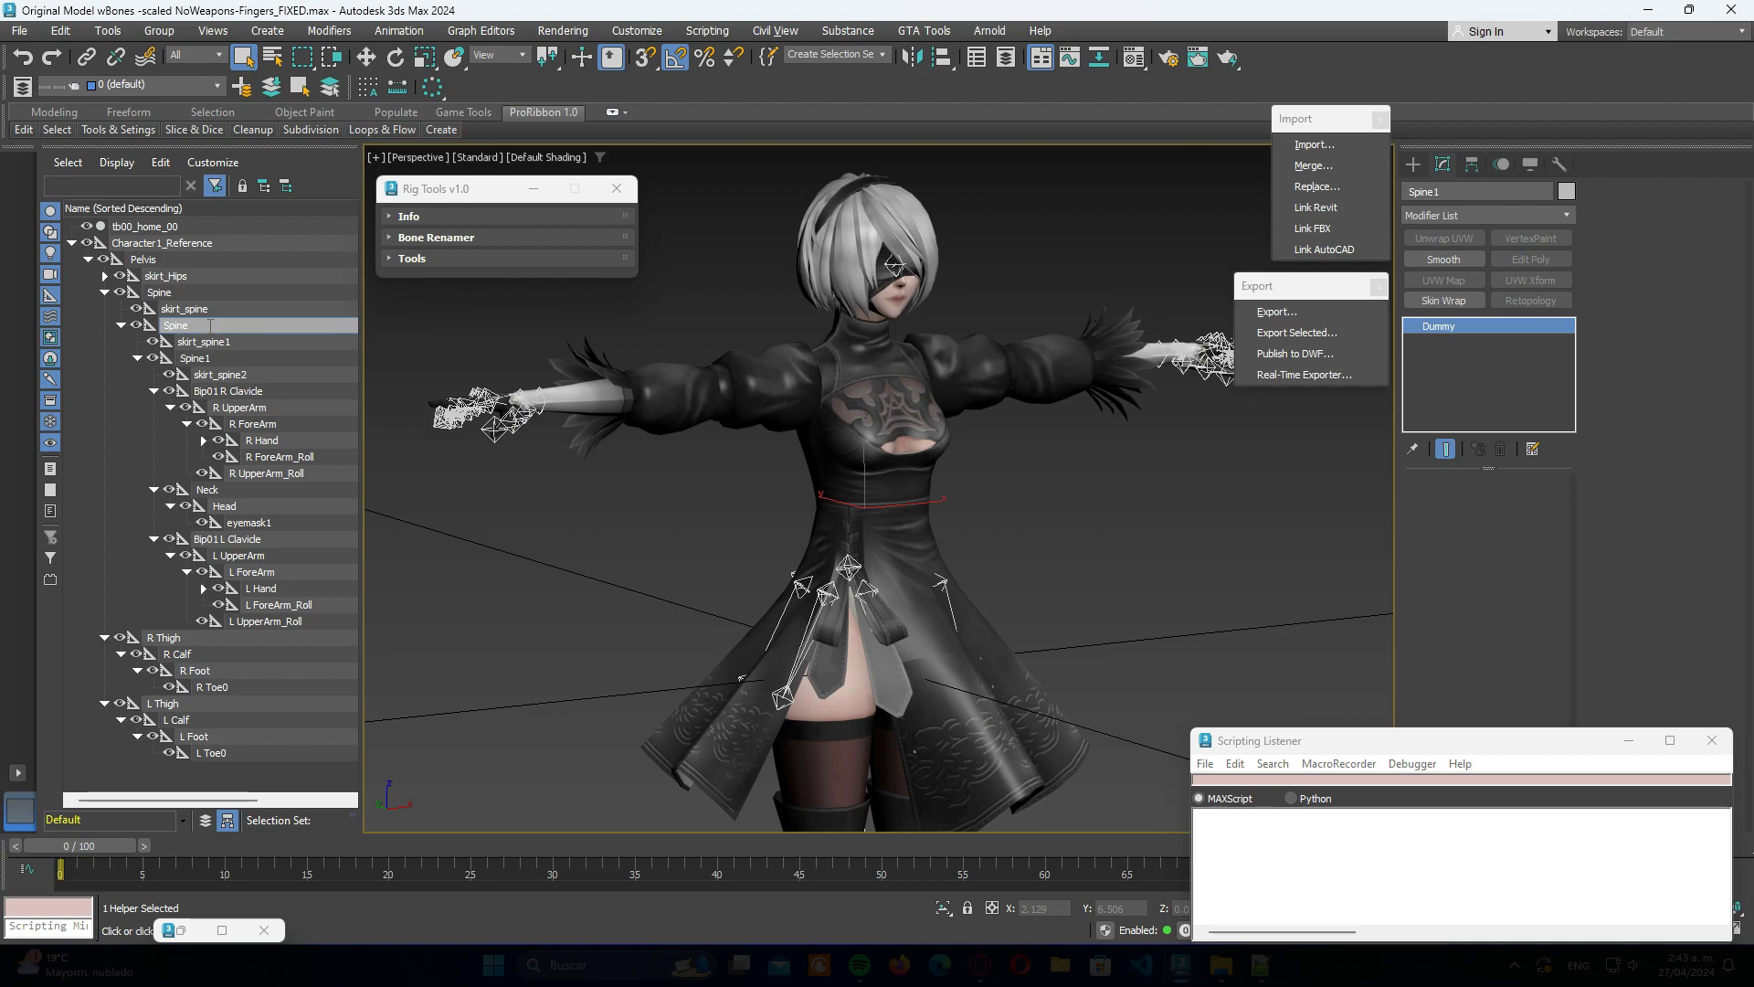
{"action": "type", "text": "X"}
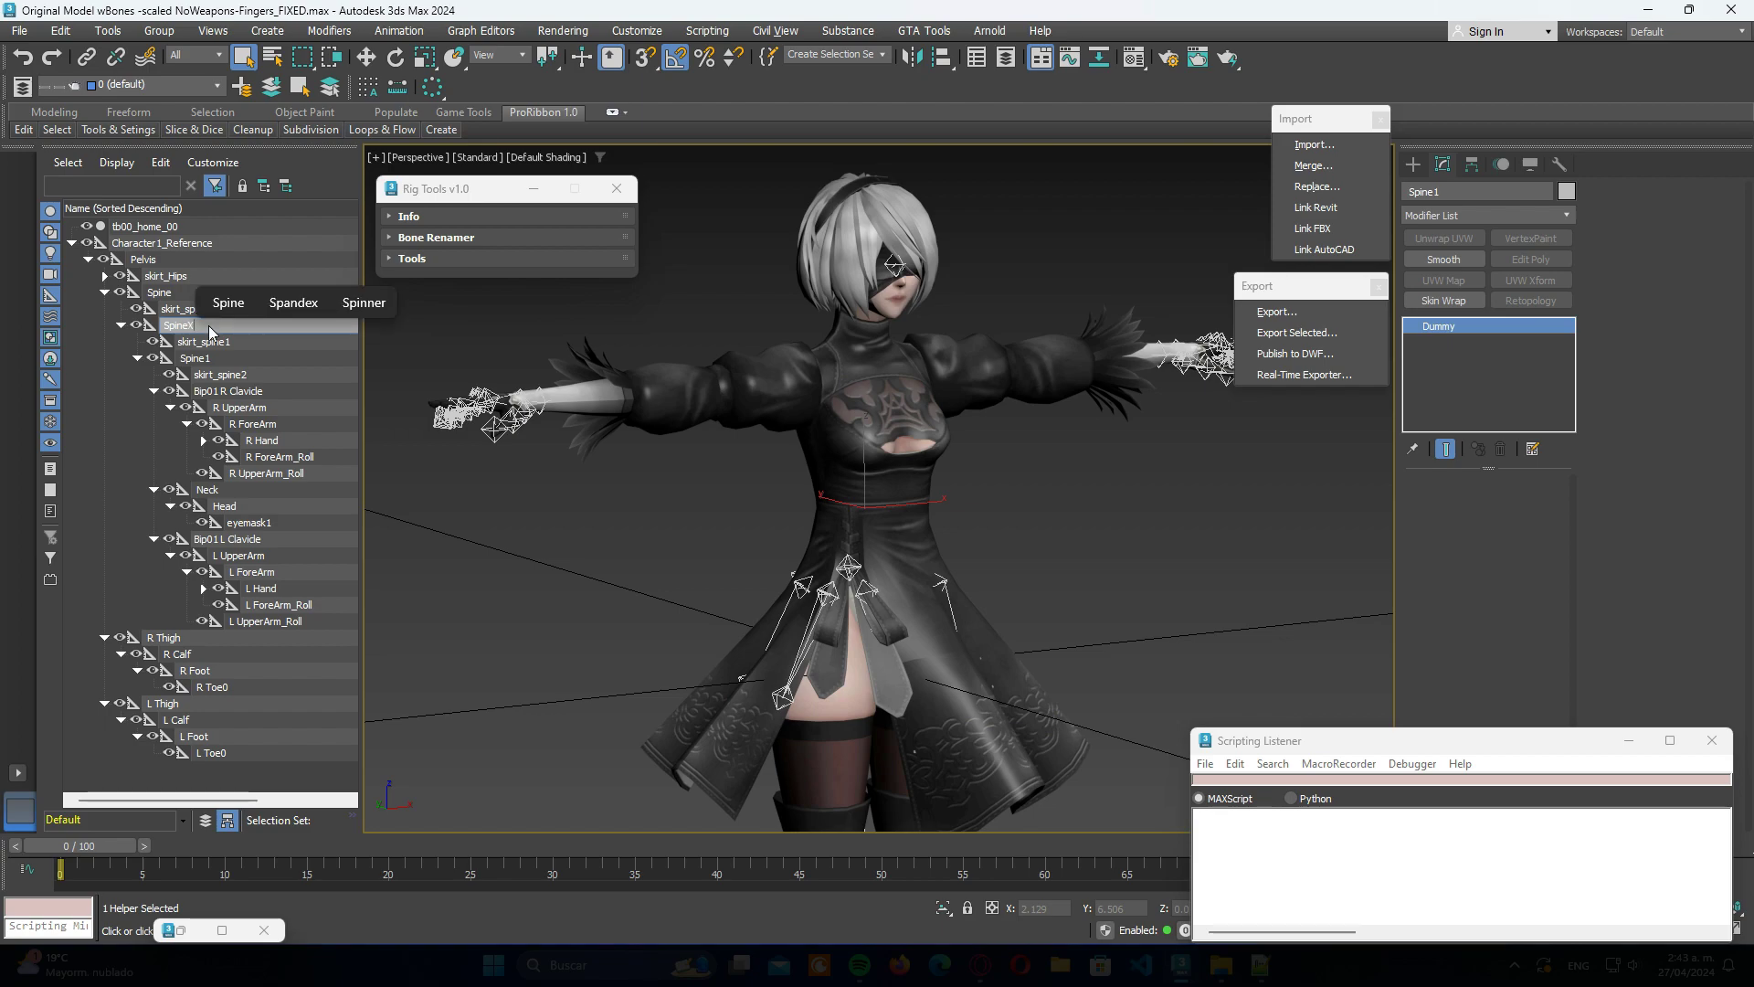
{"action": "key", "text": "BackSpace"}
{"action": "type", "text": "("}
{"action": "key", "text": "Return"}
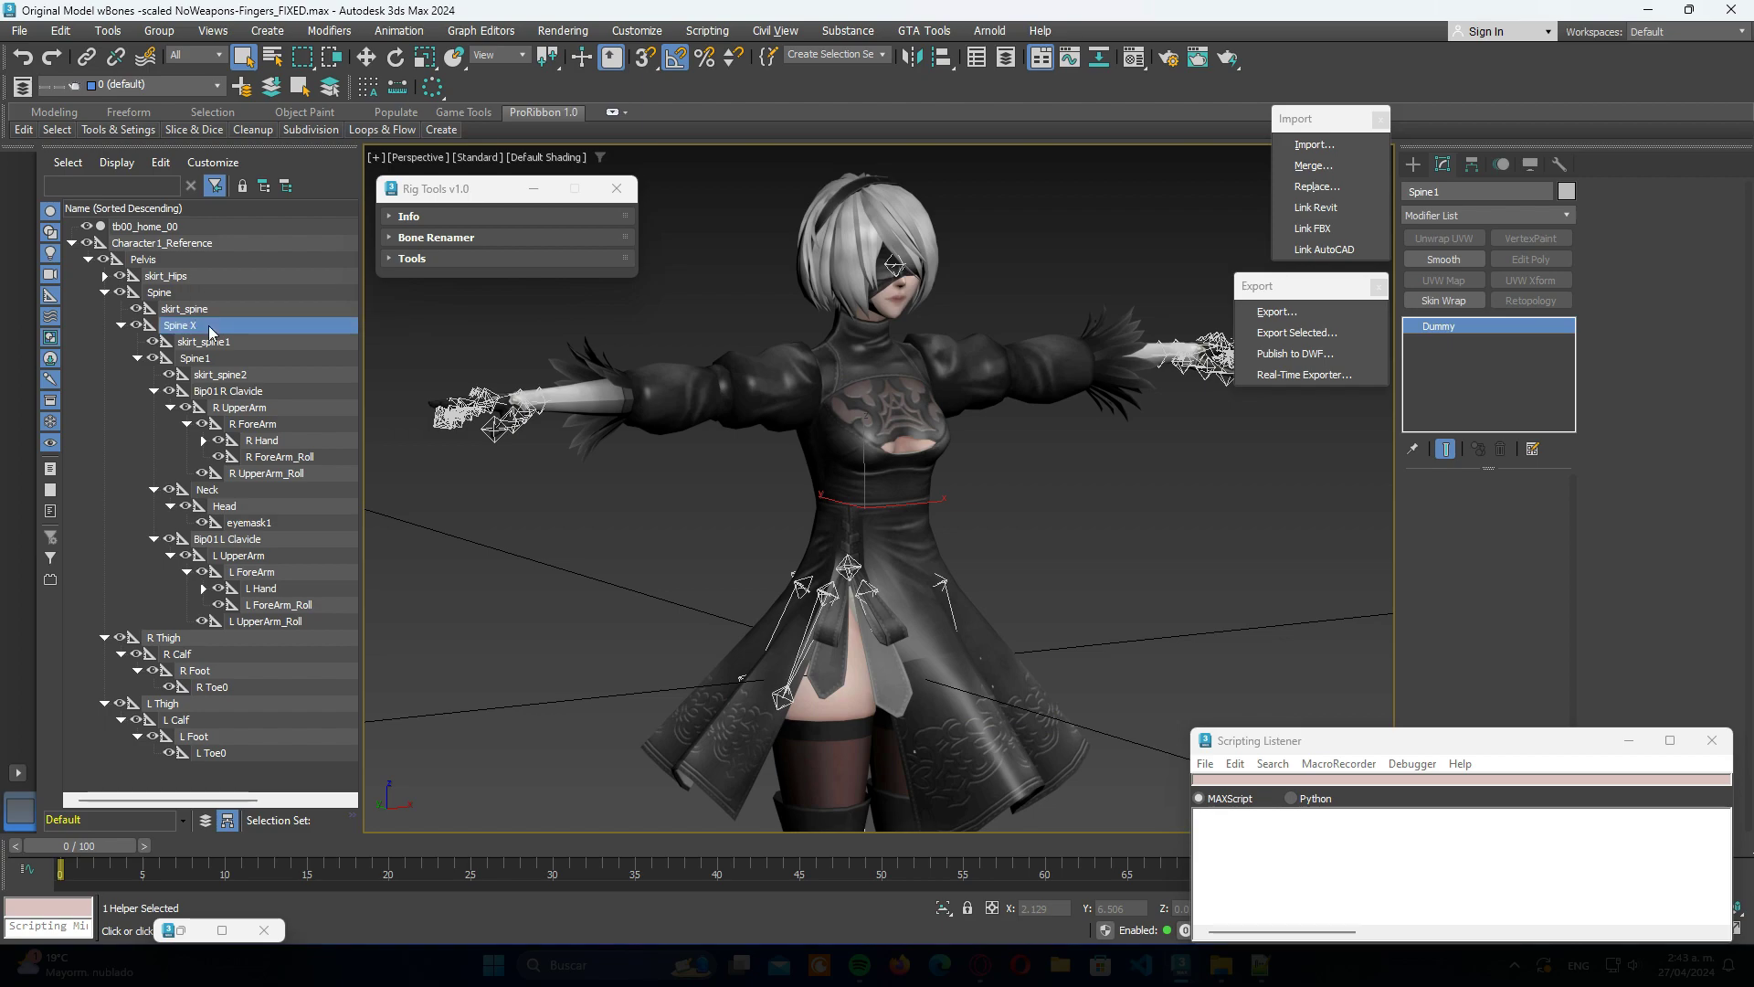
{"action": "left_click", "coordinate": [217, 359]}
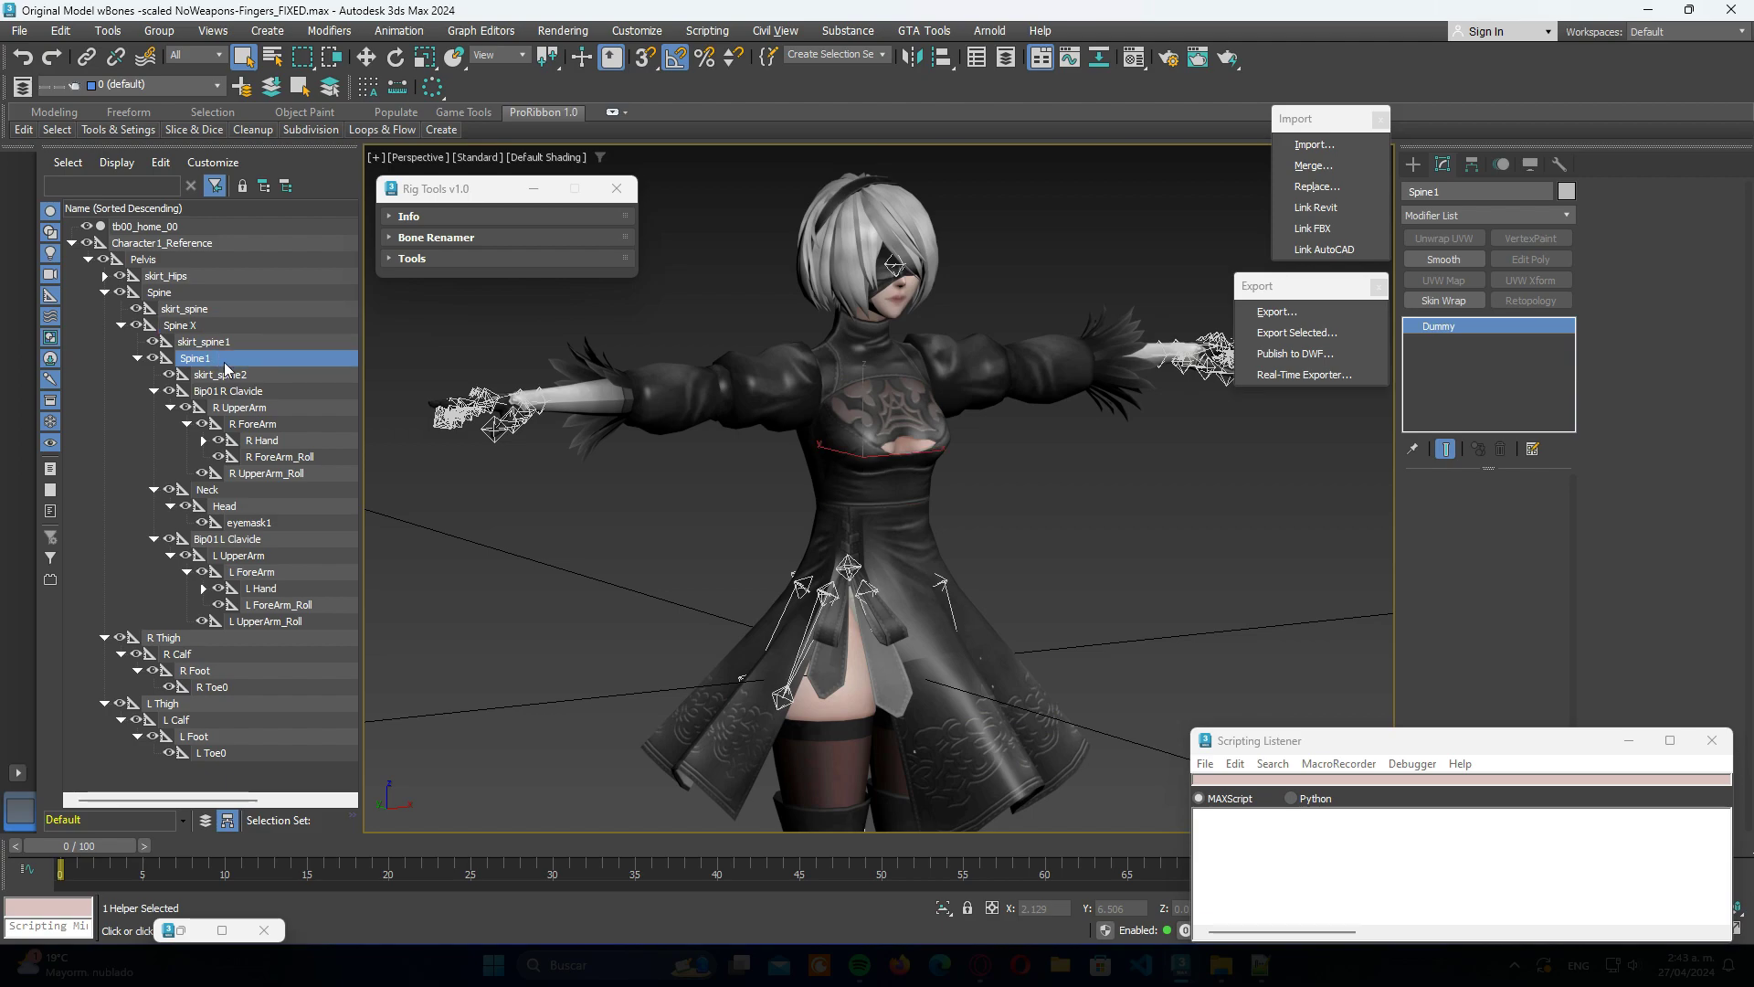
Step: Open the Multiple bone transfer tool and pick tb00_home_00 as its skin mesh
{"action": "left_click", "coordinate": [474, 260]}
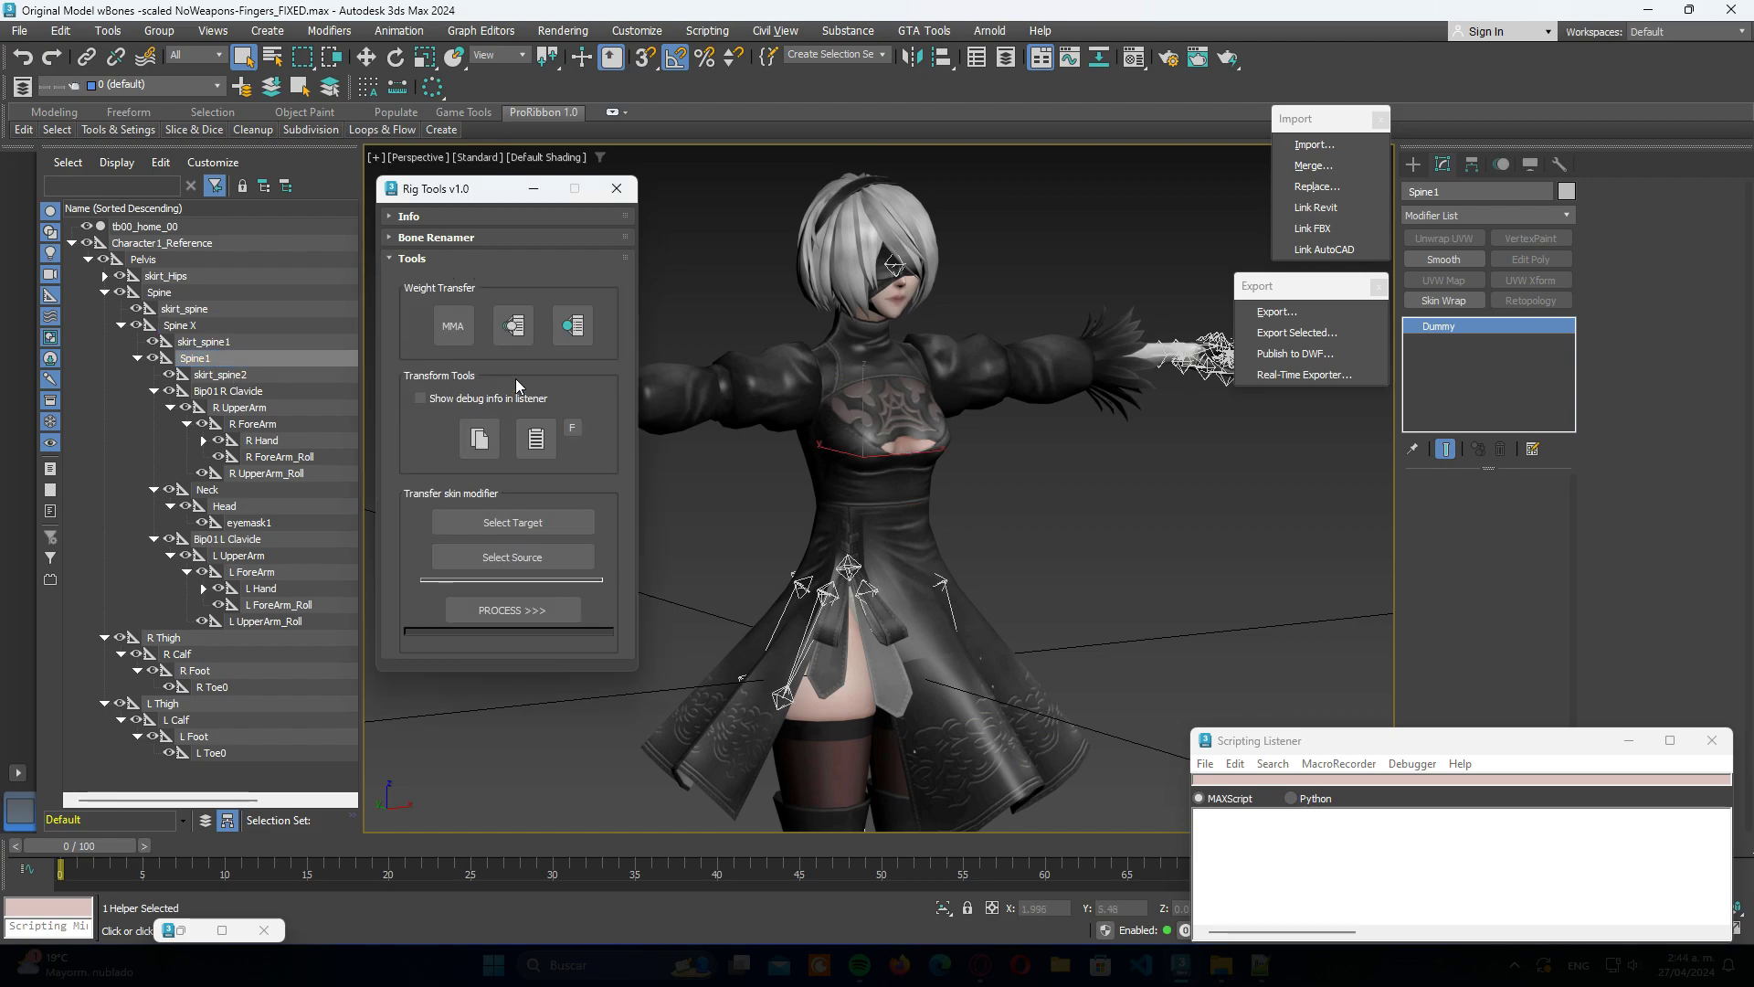
{"action": "left_click", "coordinate": [517, 330]}
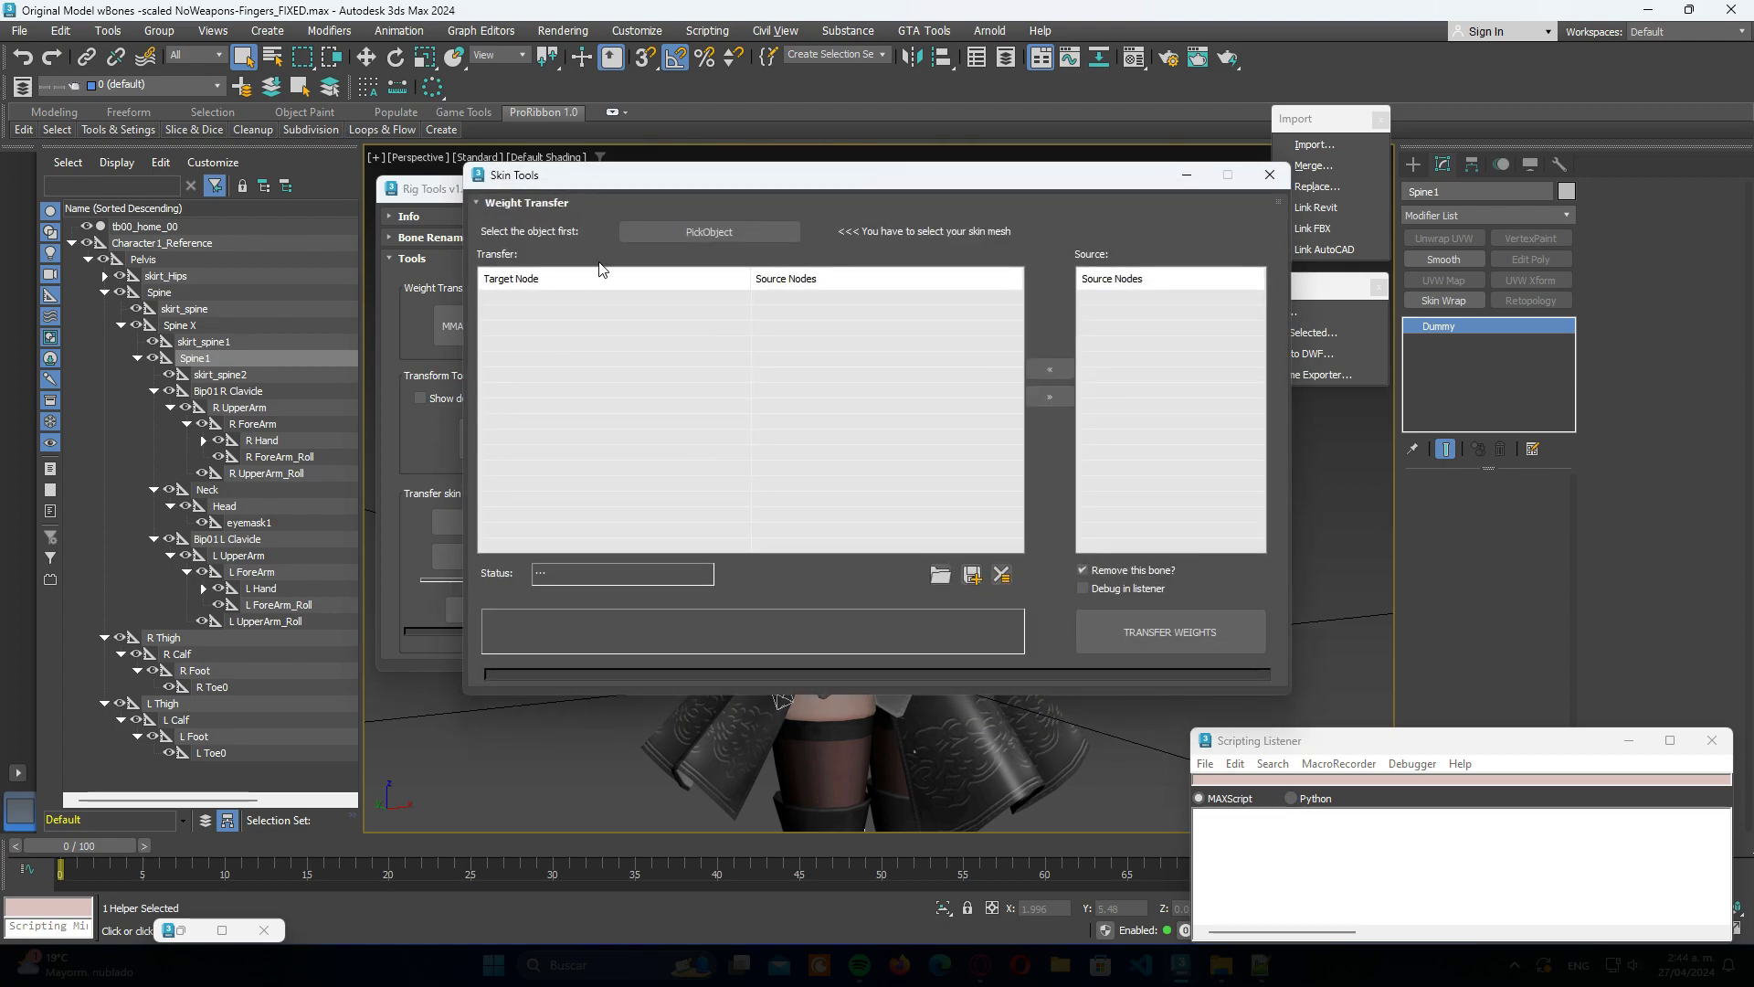
{"action": "left_click_drag", "start_coordinate": [645, 181], "coordinate": [654, 290]}
{"action": "left_click", "coordinate": [670, 349]}
{"action": "left_click", "coordinate": [867, 232]}
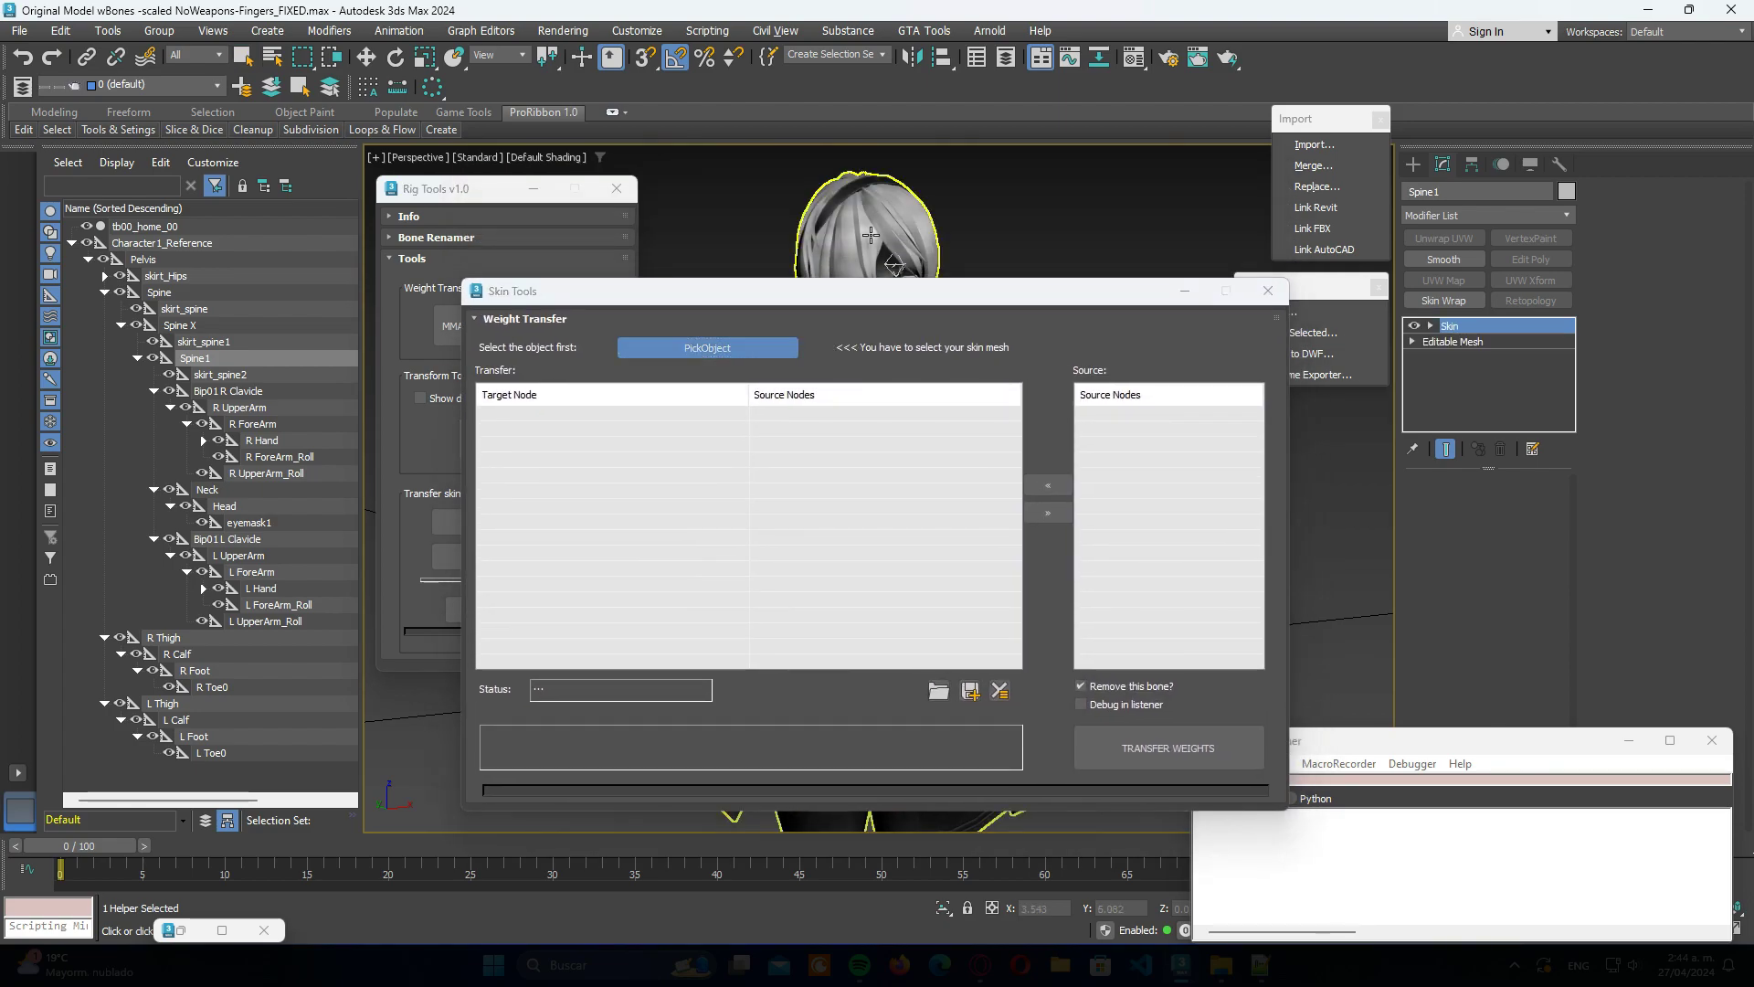
{"action": "left_click_drag", "start_coordinate": [793, 303], "coordinate": [747, 220]}
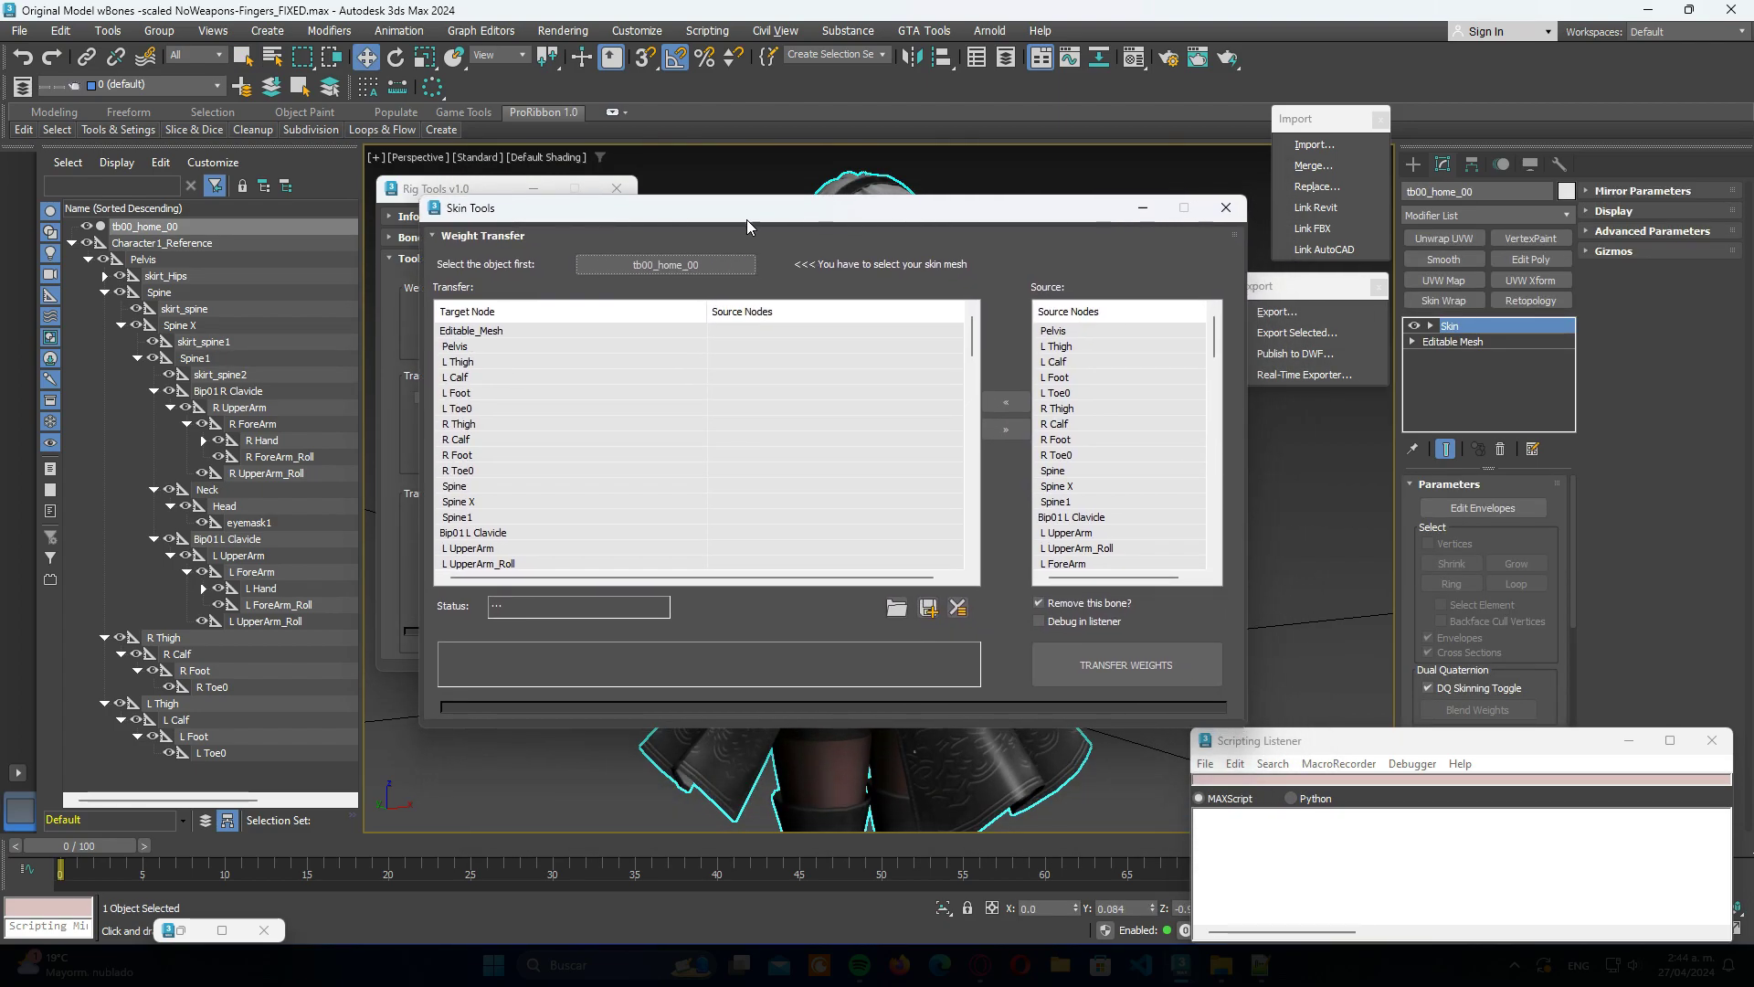
{"action": "scroll", "coordinate": [958, 342], "scroll_direction": "down", "scroll_amount": 5}
{"action": "scroll", "coordinate": [957, 342], "scroll_direction": "up", "scroll_amount": 5}
{"action": "scroll", "coordinate": [1206, 375], "scroll_direction": "down", "scroll_amount": 4}
{"action": "scroll", "coordinate": [1220, 388], "scroll_direction": "up", "scroll_amount": 4}
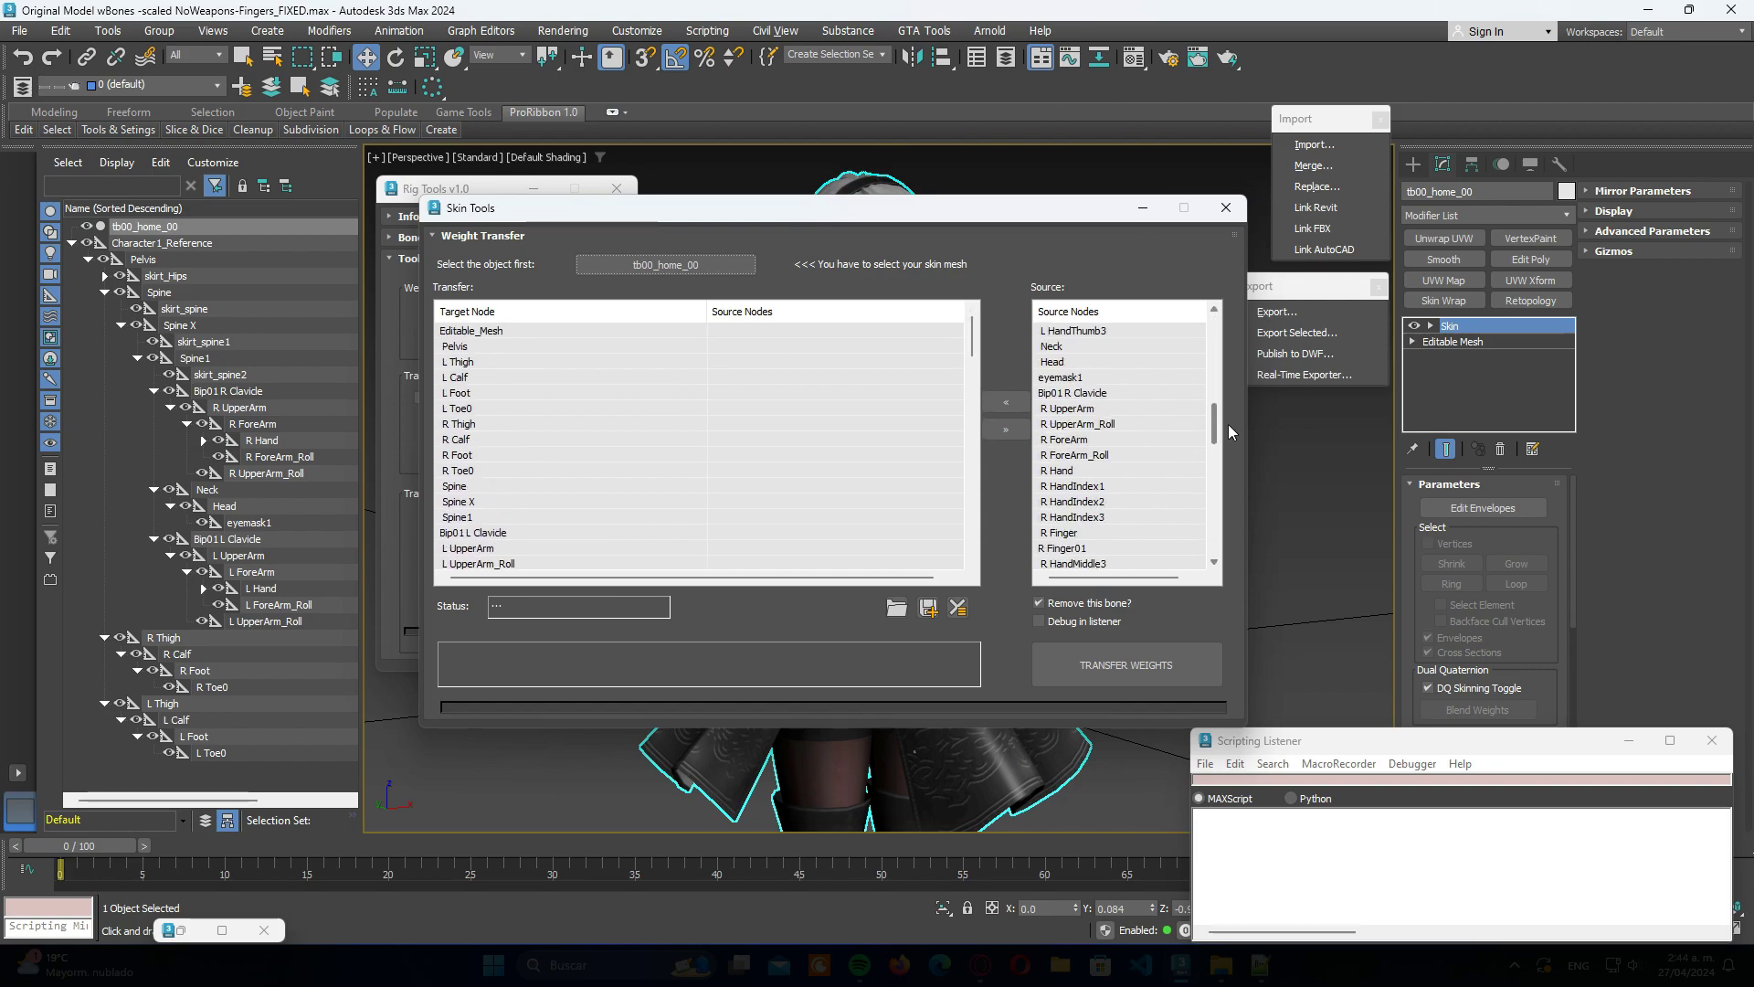
Step: Load the map_2B_home0_B.mrs bone mapping into the weight transfer
{"action": "left_click", "coordinate": [899, 610]}
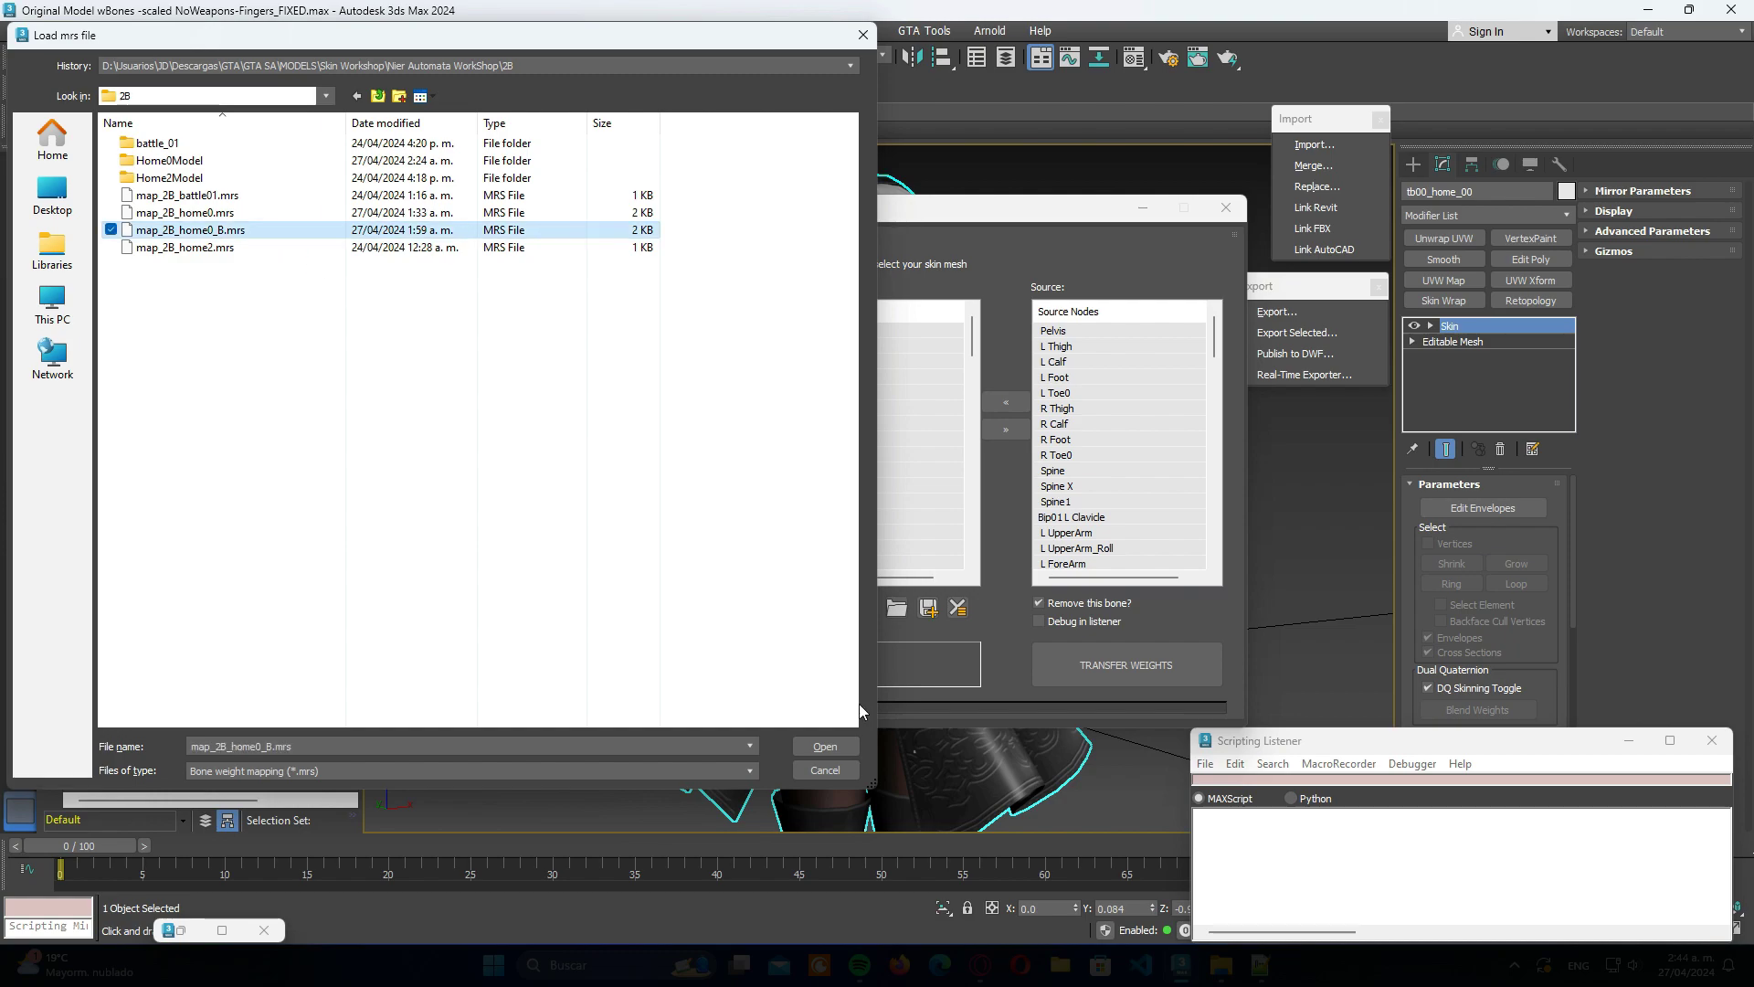
{"action": "left_click", "coordinate": [841, 747]}
{"action": "left_click_drag", "start_coordinate": [974, 352], "coordinate": [974, 384]}
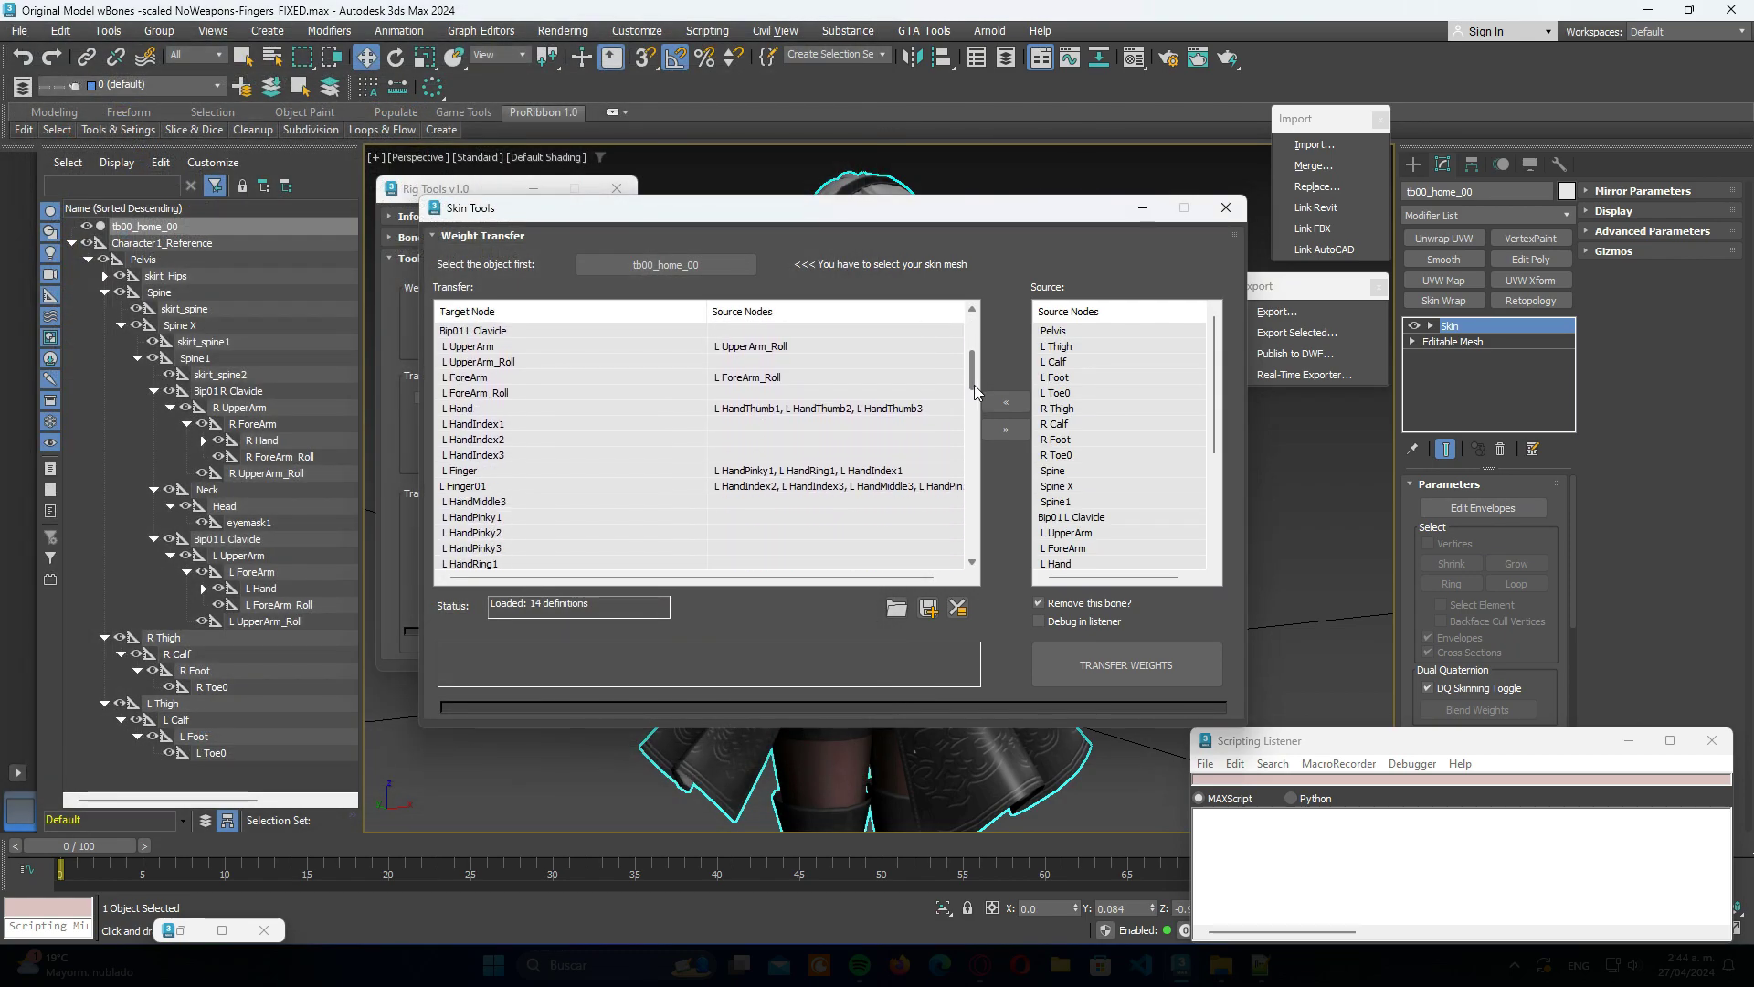
{"action": "left_click_drag", "start_coordinate": [973, 384], "coordinate": [964, 447]}
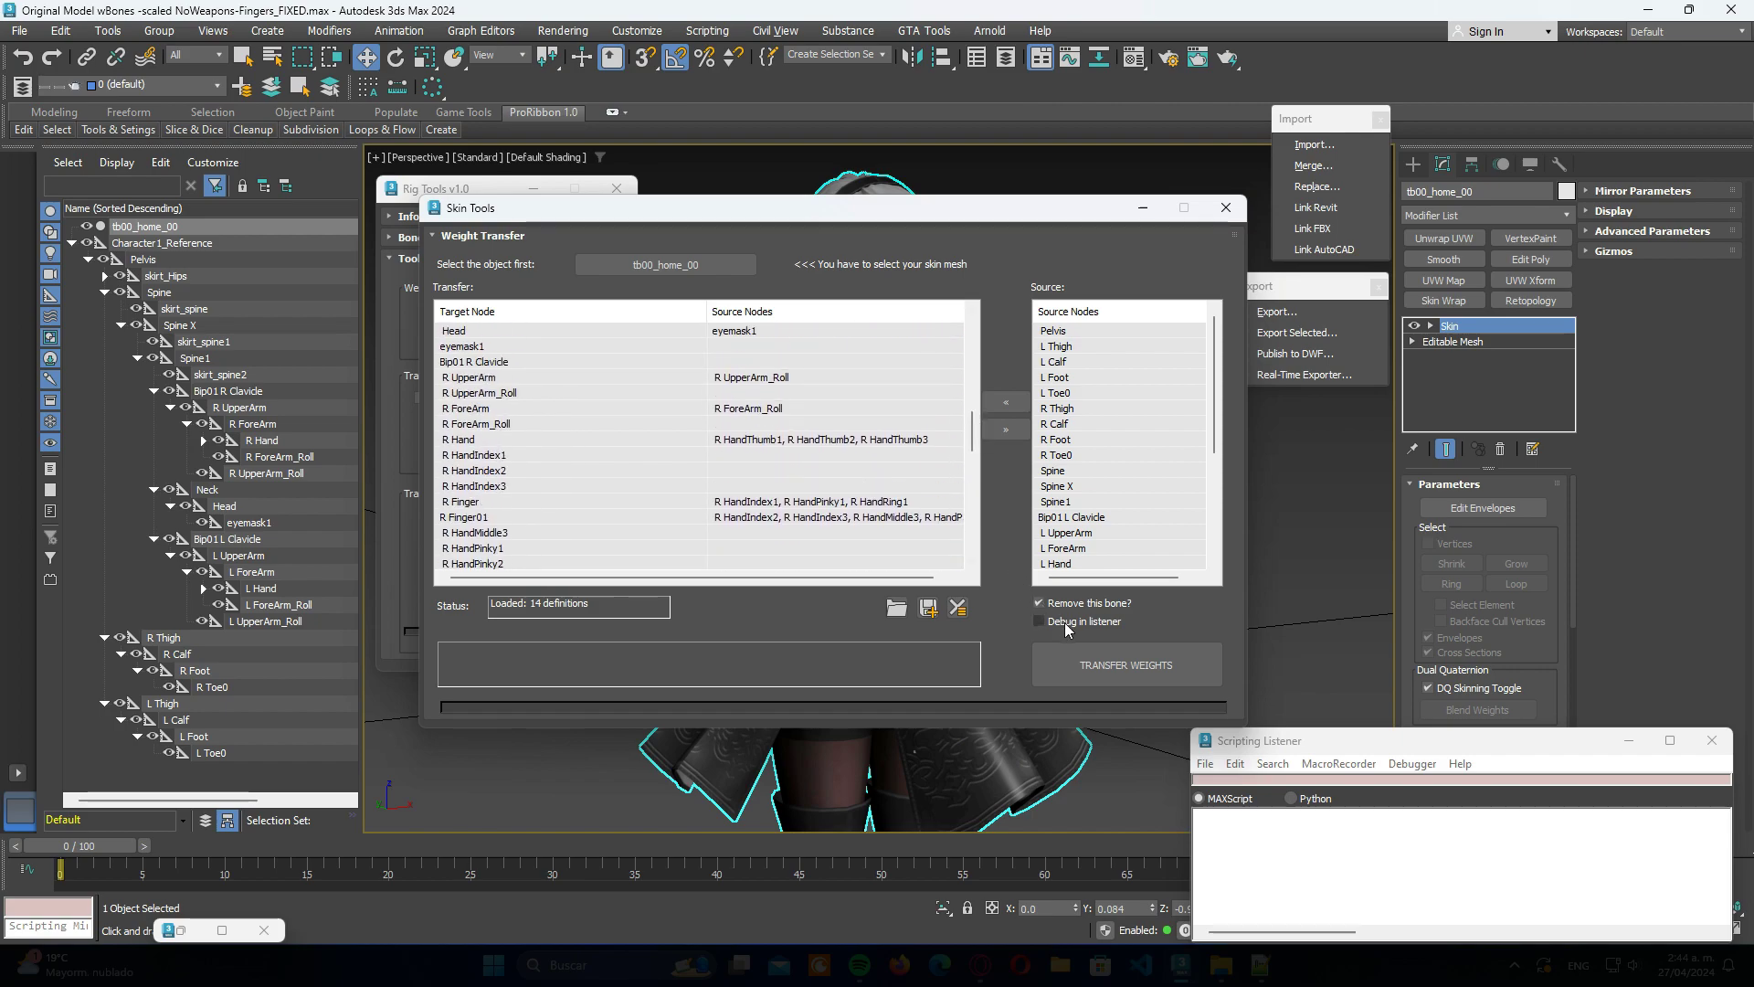
Step: Review the R Finger01, L Hand and Spine mappings, then turn off Debug in listener
{"action": "left_click", "coordinate": [874, 518]}
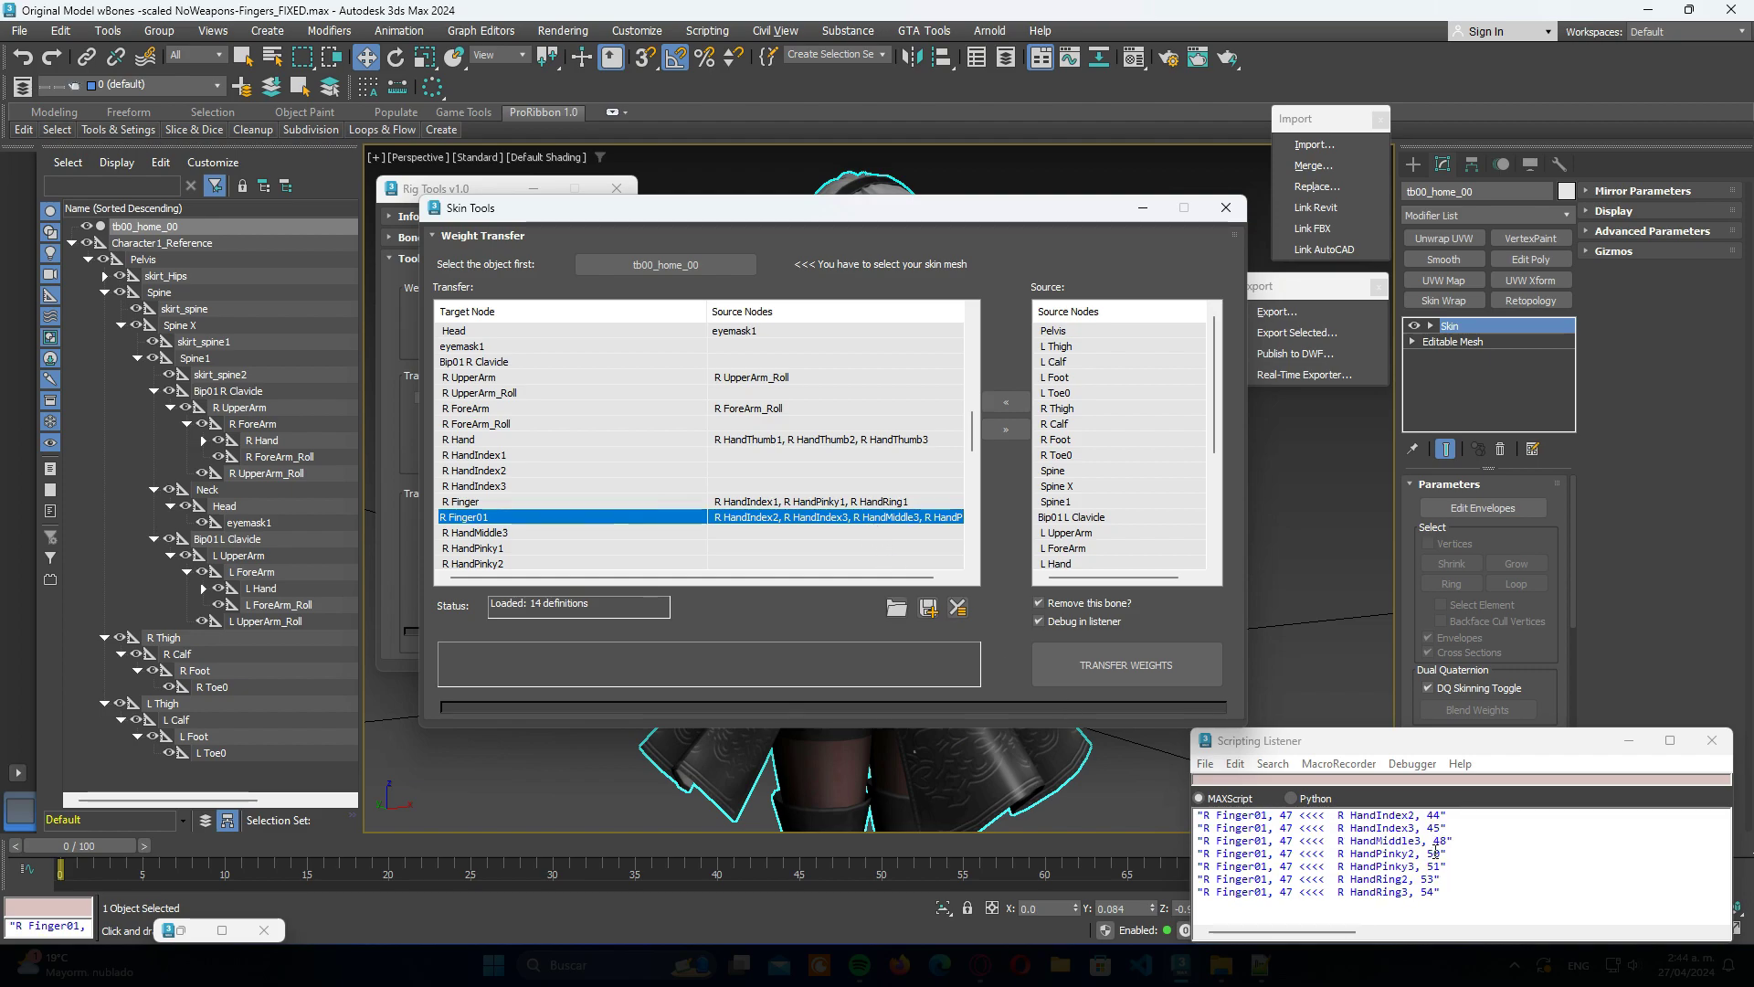
{"action": "scroll", "coordinate": [859, 484], "scroll_direction": "up", "scroll_amount": 3}
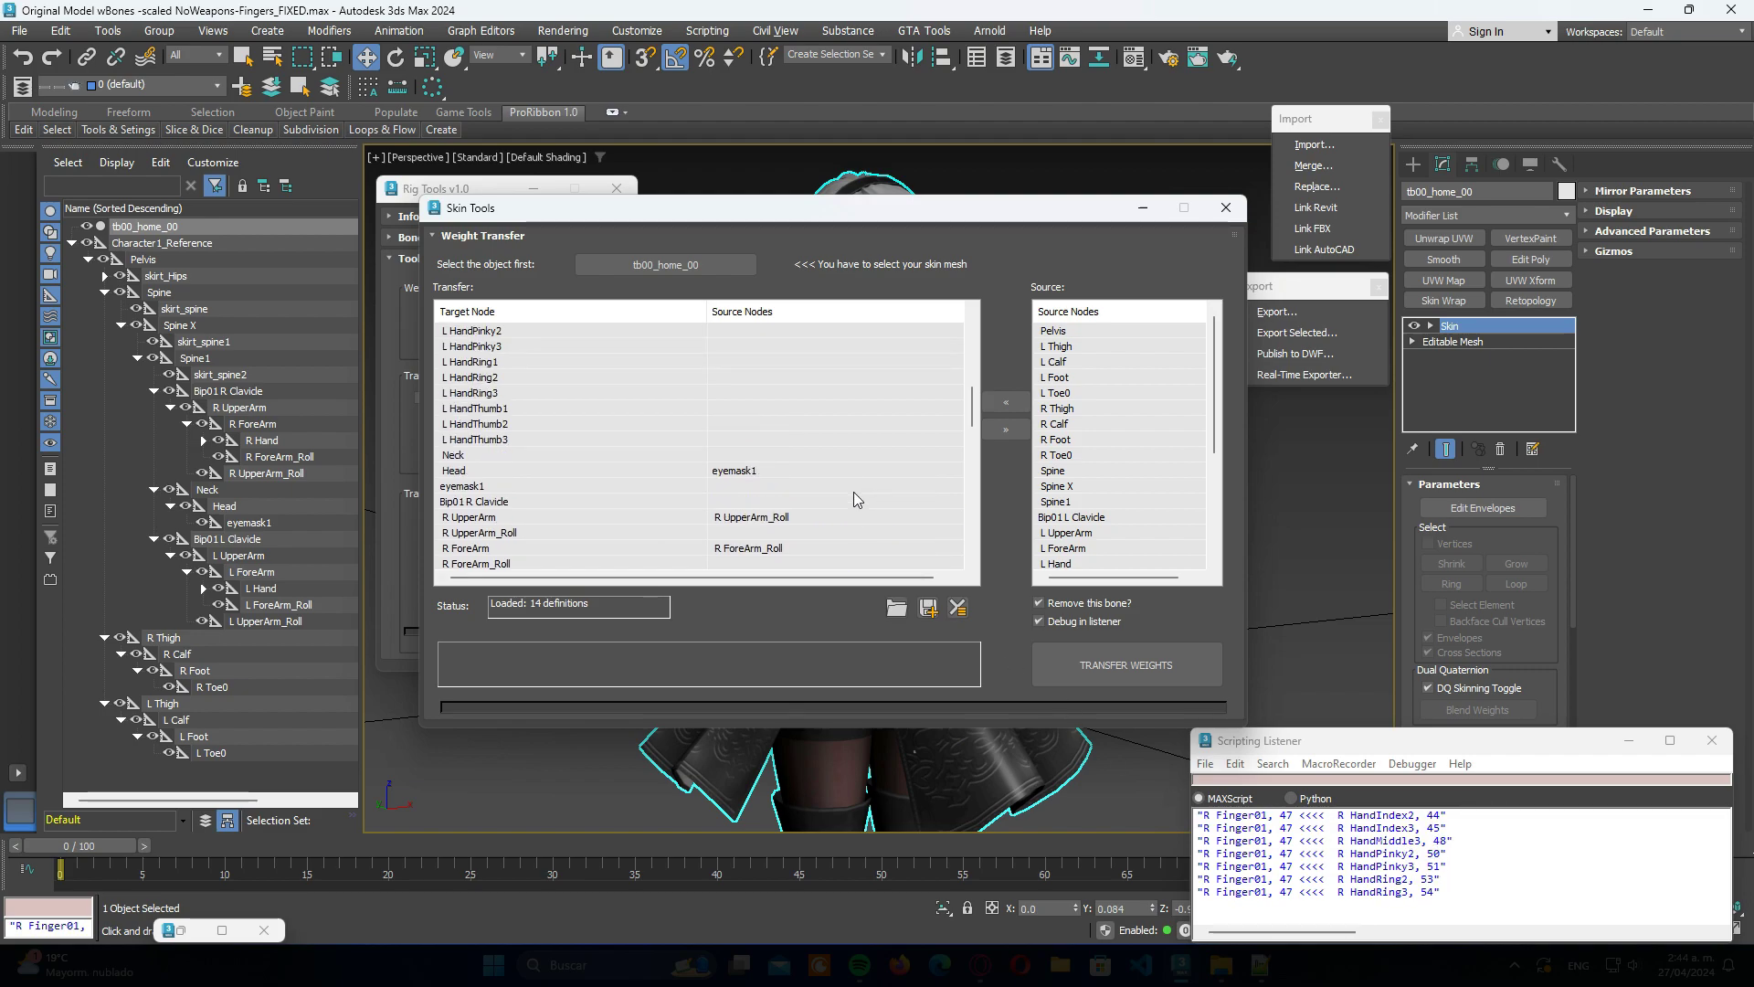
{"action": "scroll", "coordinate": [854, 491], "scroll_direction": "up", "scroll_amount": 2}
{"action": "scroll", "coordinate": [849, 475], "scroll_direction": "up", "scroll_amount": 2}
{"action": "left_click", "coordinate": [826, 440]}
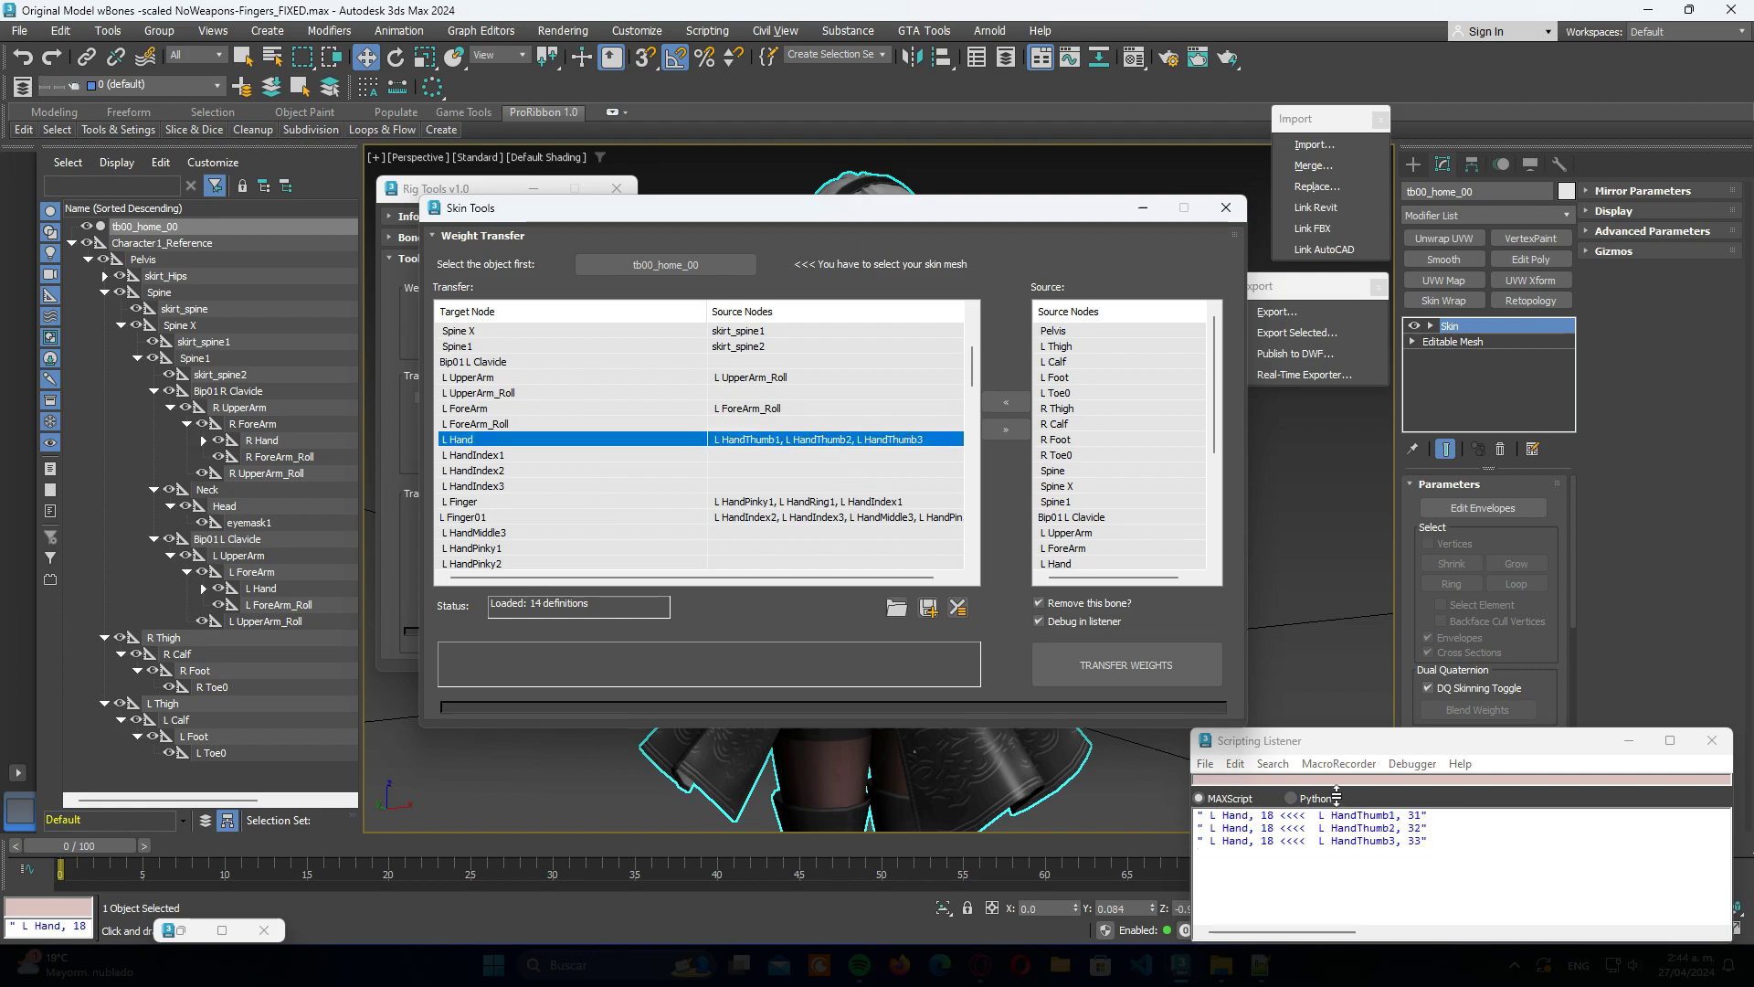
{"action": "scroll", "coordinate": [776, 511], "scroll_direction": "up", "scroll_amount": 2}
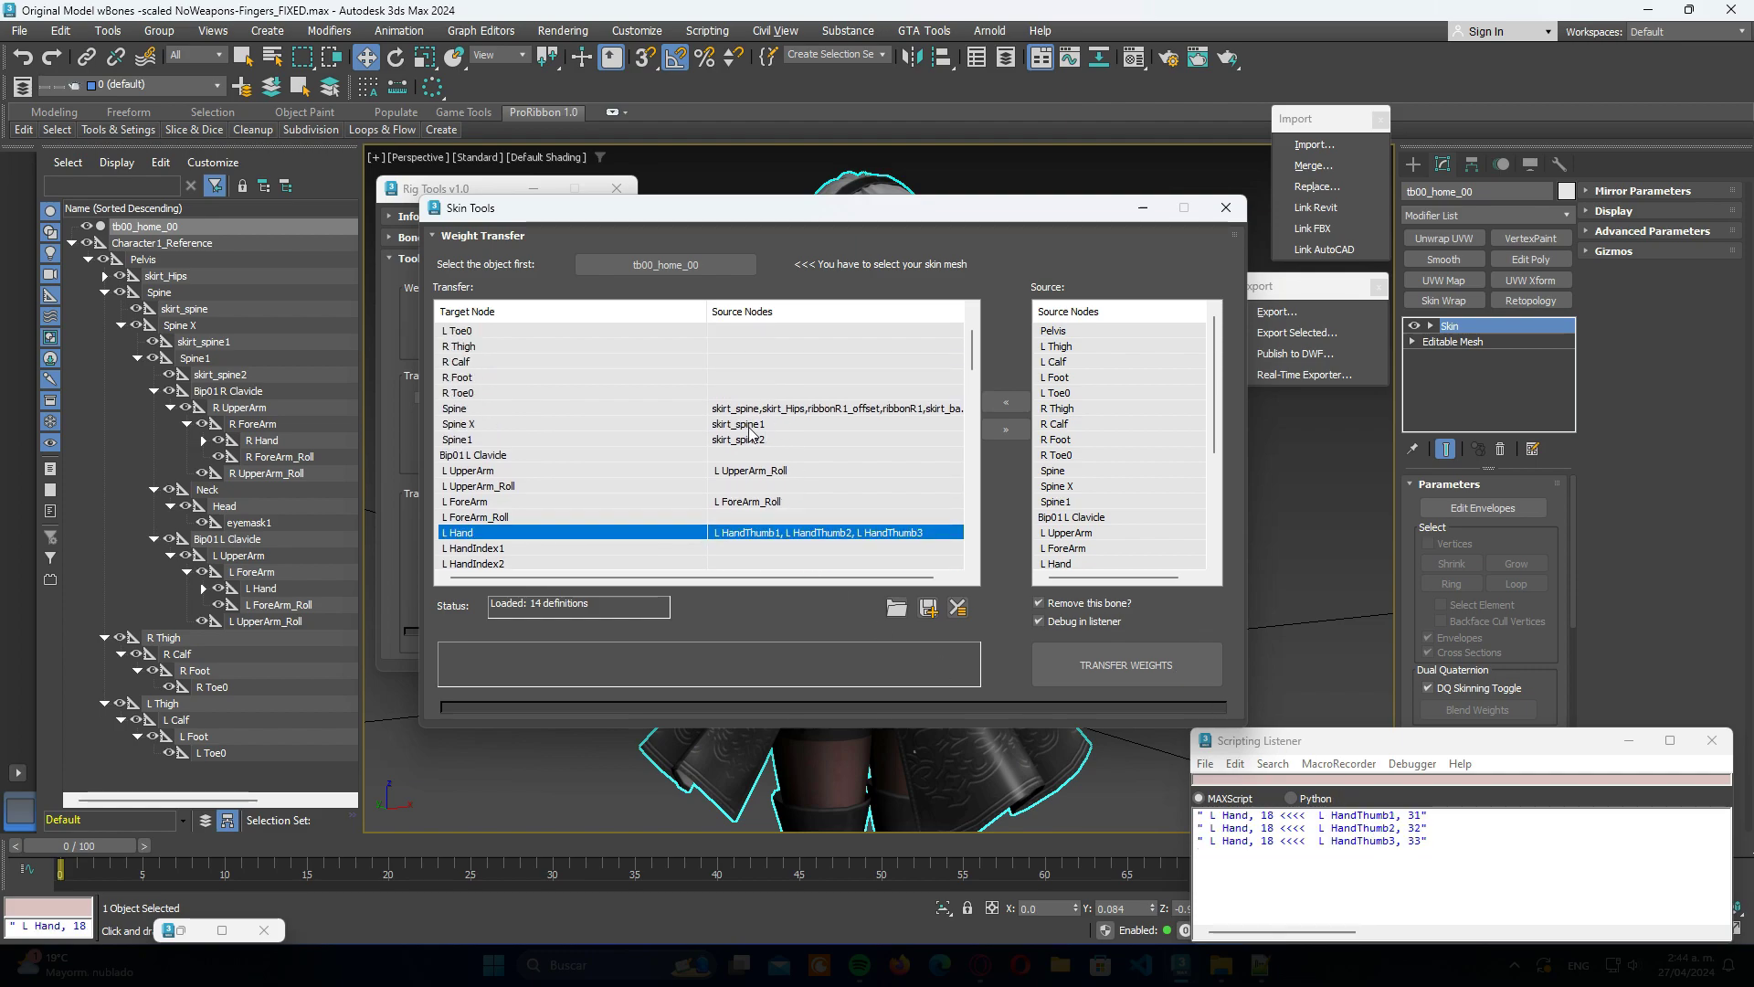
{"action": "left_click", "coordinate": [787, 411]}
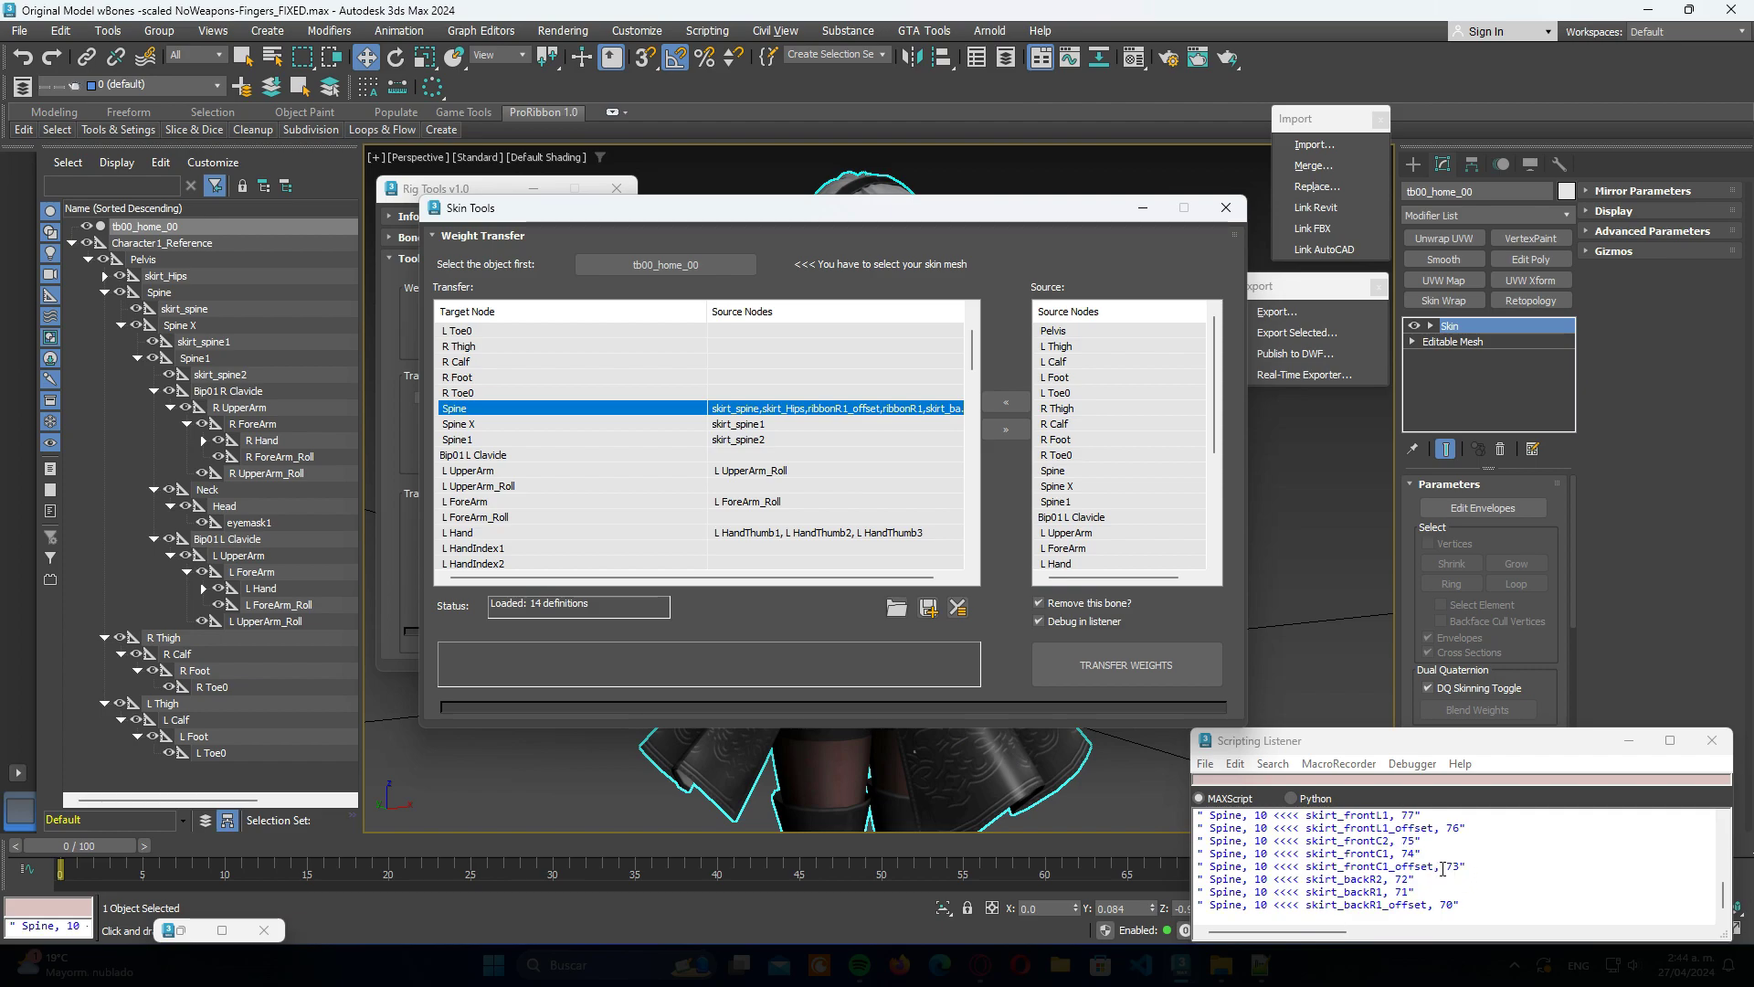
{"action": "mouse_move", "coordinate": [1718, 893]}
{"action": "left_mouse_down"}
{"action": "mouse_move", "coordinate": [1726, 869]}
{"action": "mouse_move", "coordinate": [1727, 907]}
{"action": "left_mouse_up"}
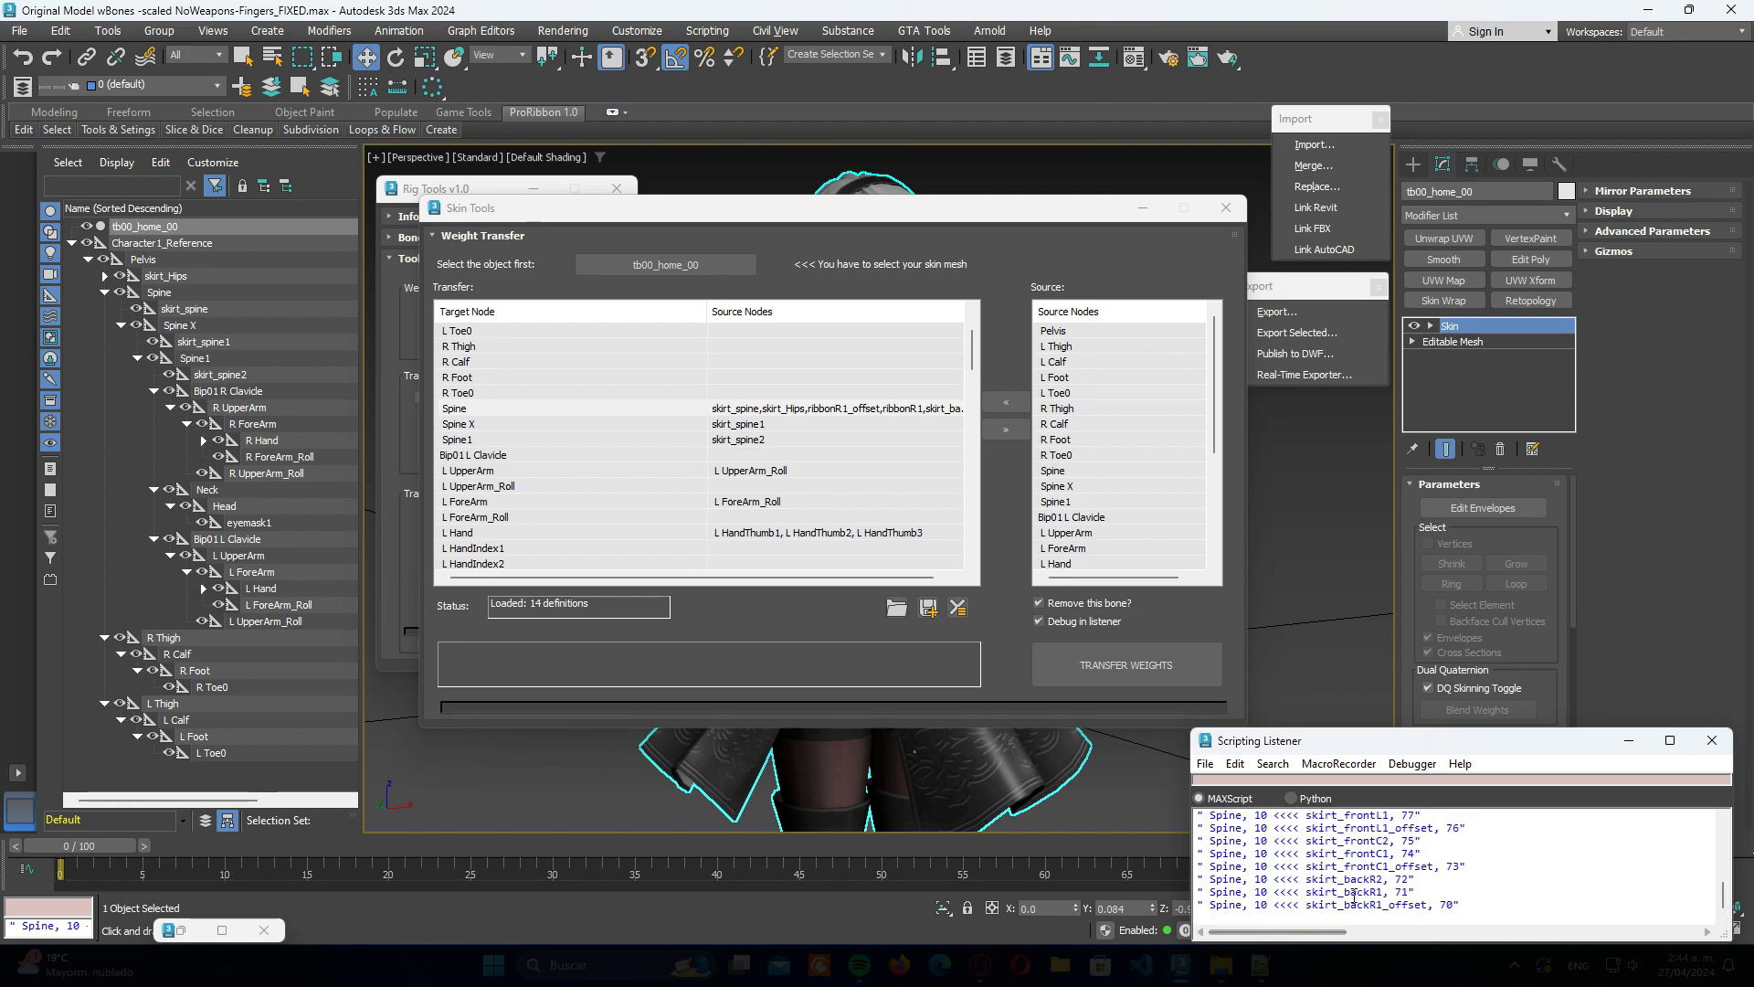
{"action": "scroll", "coordinate": [1366, 868], "scroll_direction": "up", "scroll_amount": 5}
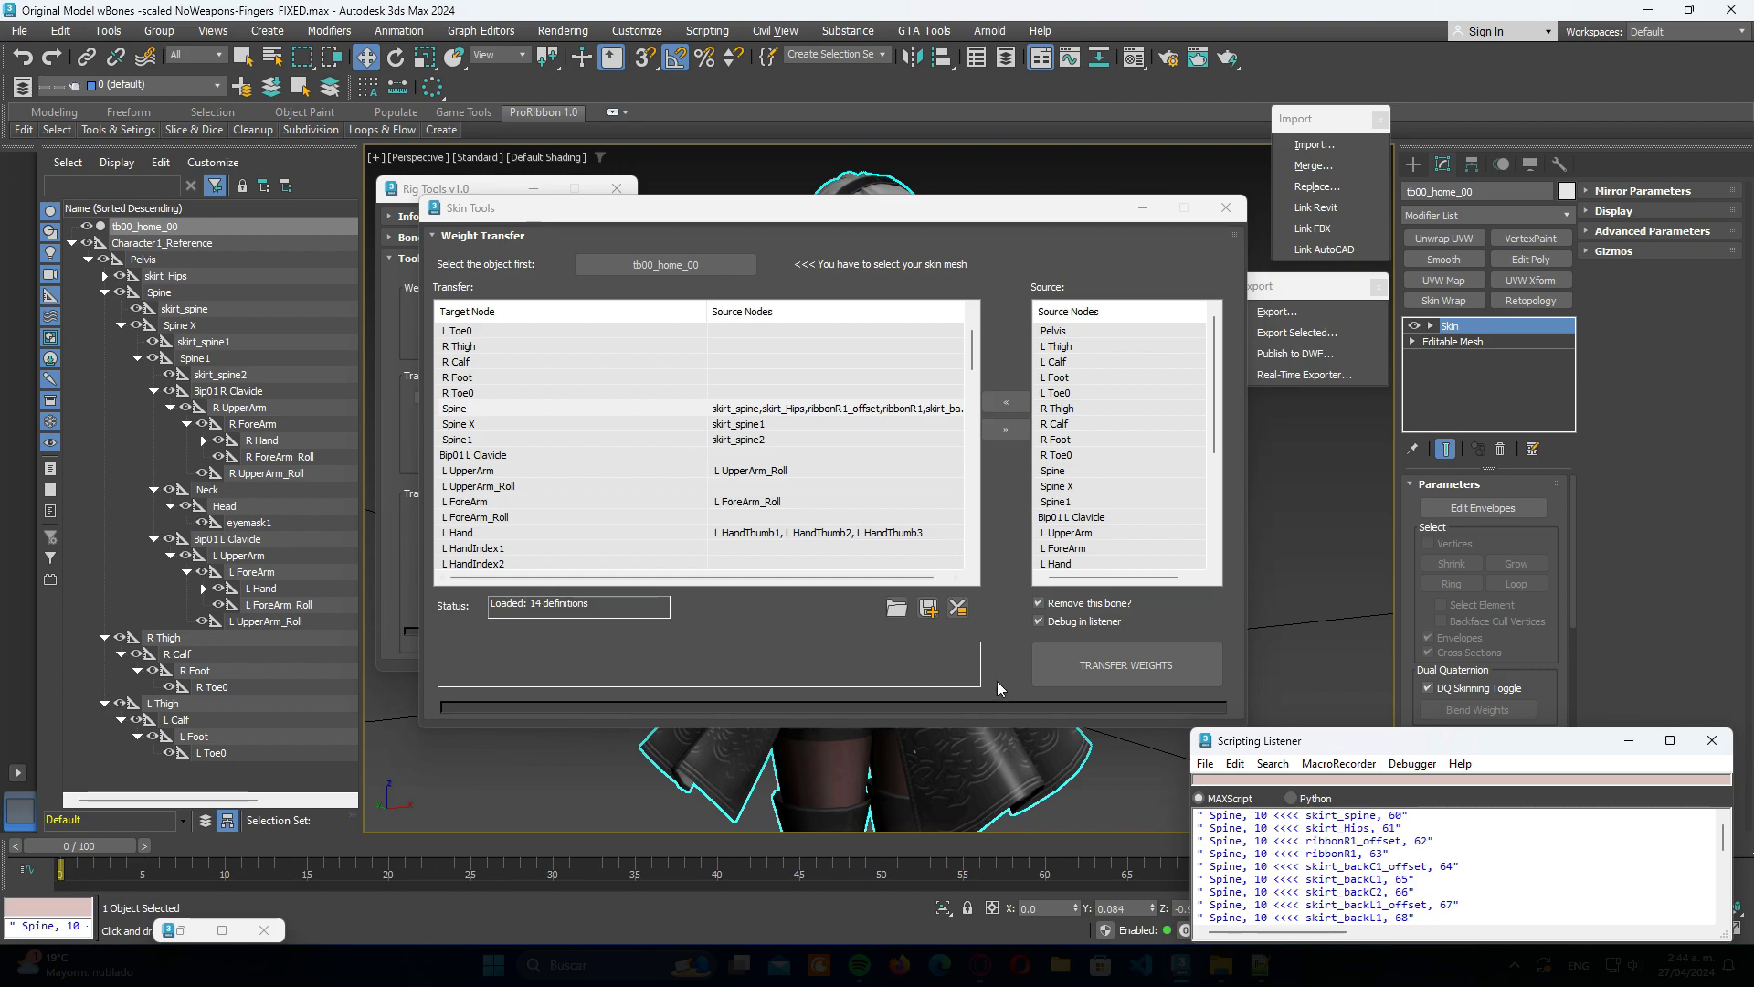
{"action": "left_click", "coordinate": [1043, 622]}
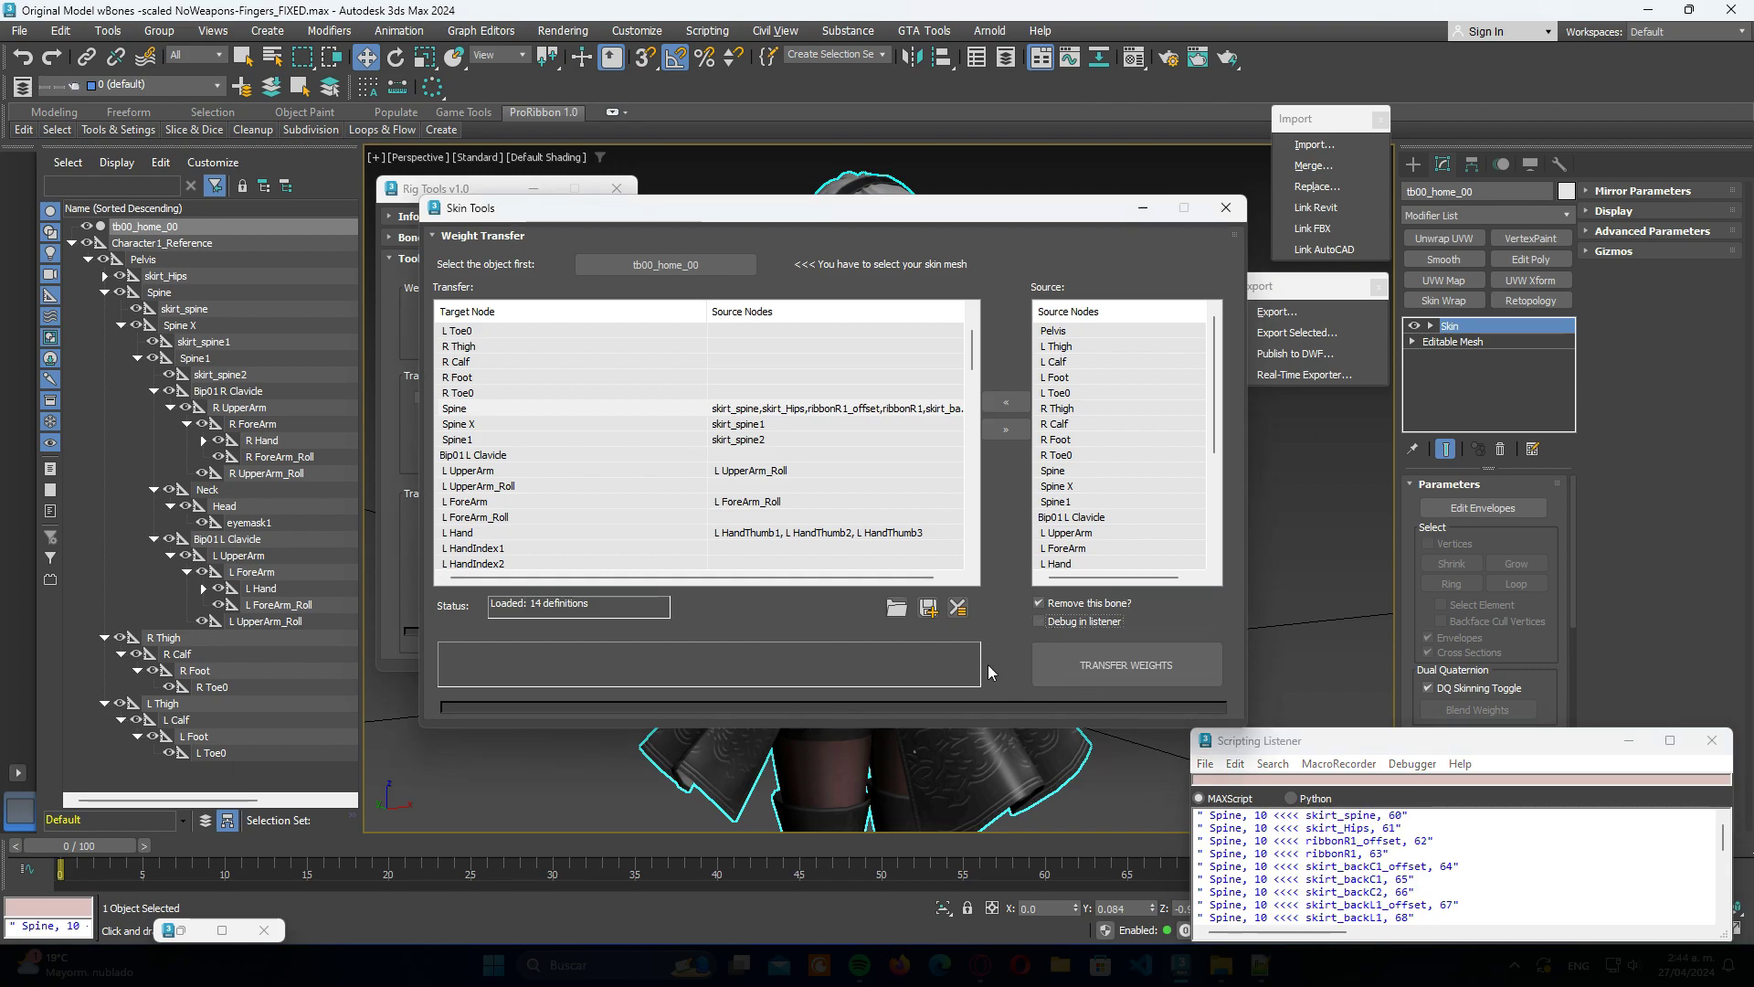
Step: Transfer weights for all 61 mapped bones and acknowledge the completion warning
{"action": "left_click", "coordinate": [1095, 666]}
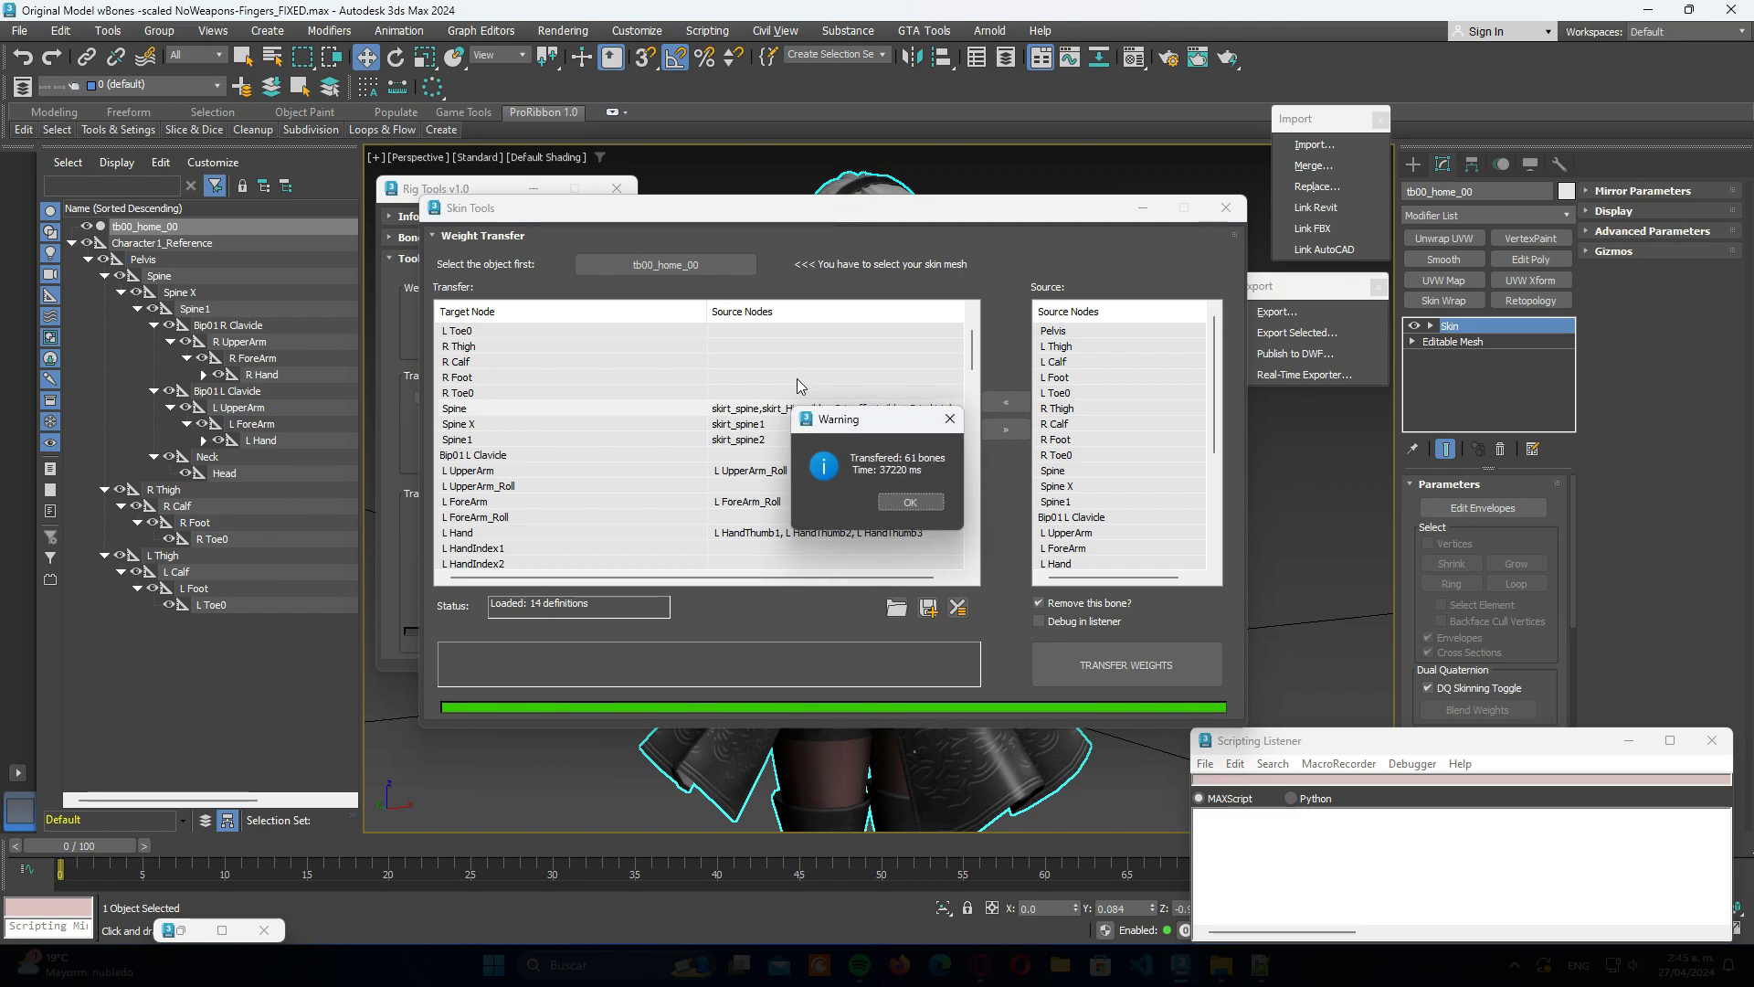
{"action": "left_click", "coordinate": [907, 502]}
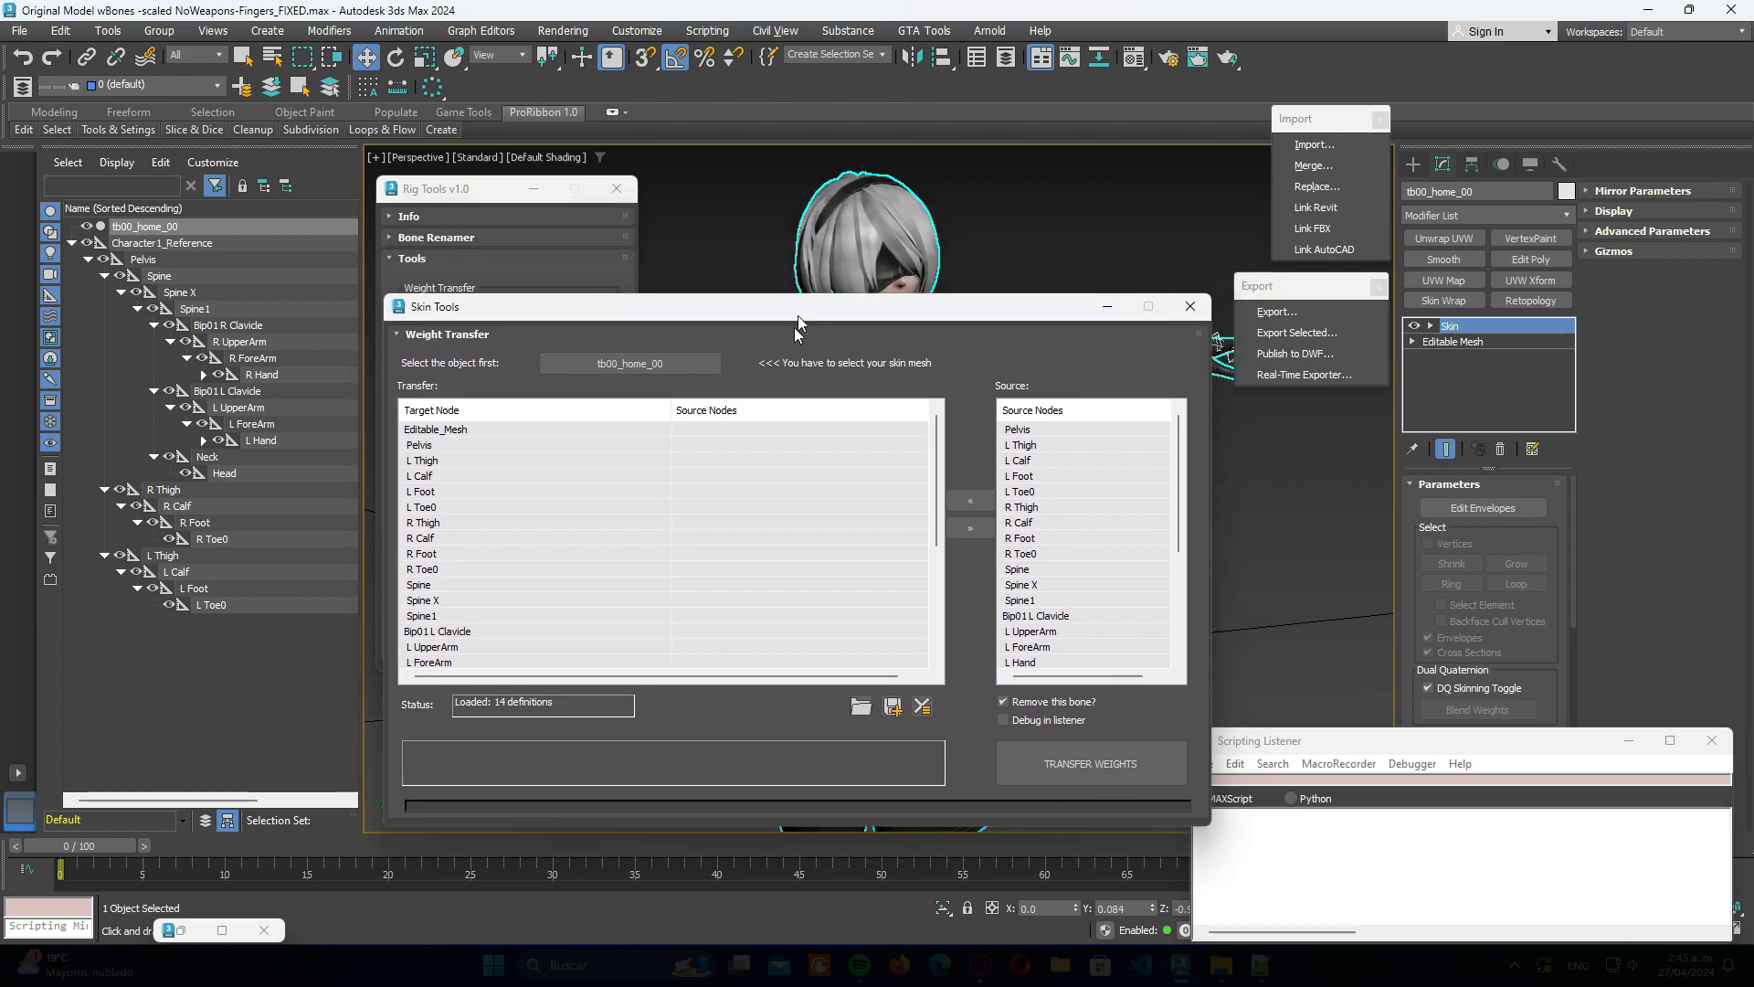
{"action": "left_click_drag", "start_coordinate": [833, 217], "coordinate": [817, 289]}
{"action": "left_click", "coordinate": [1127, 281]}
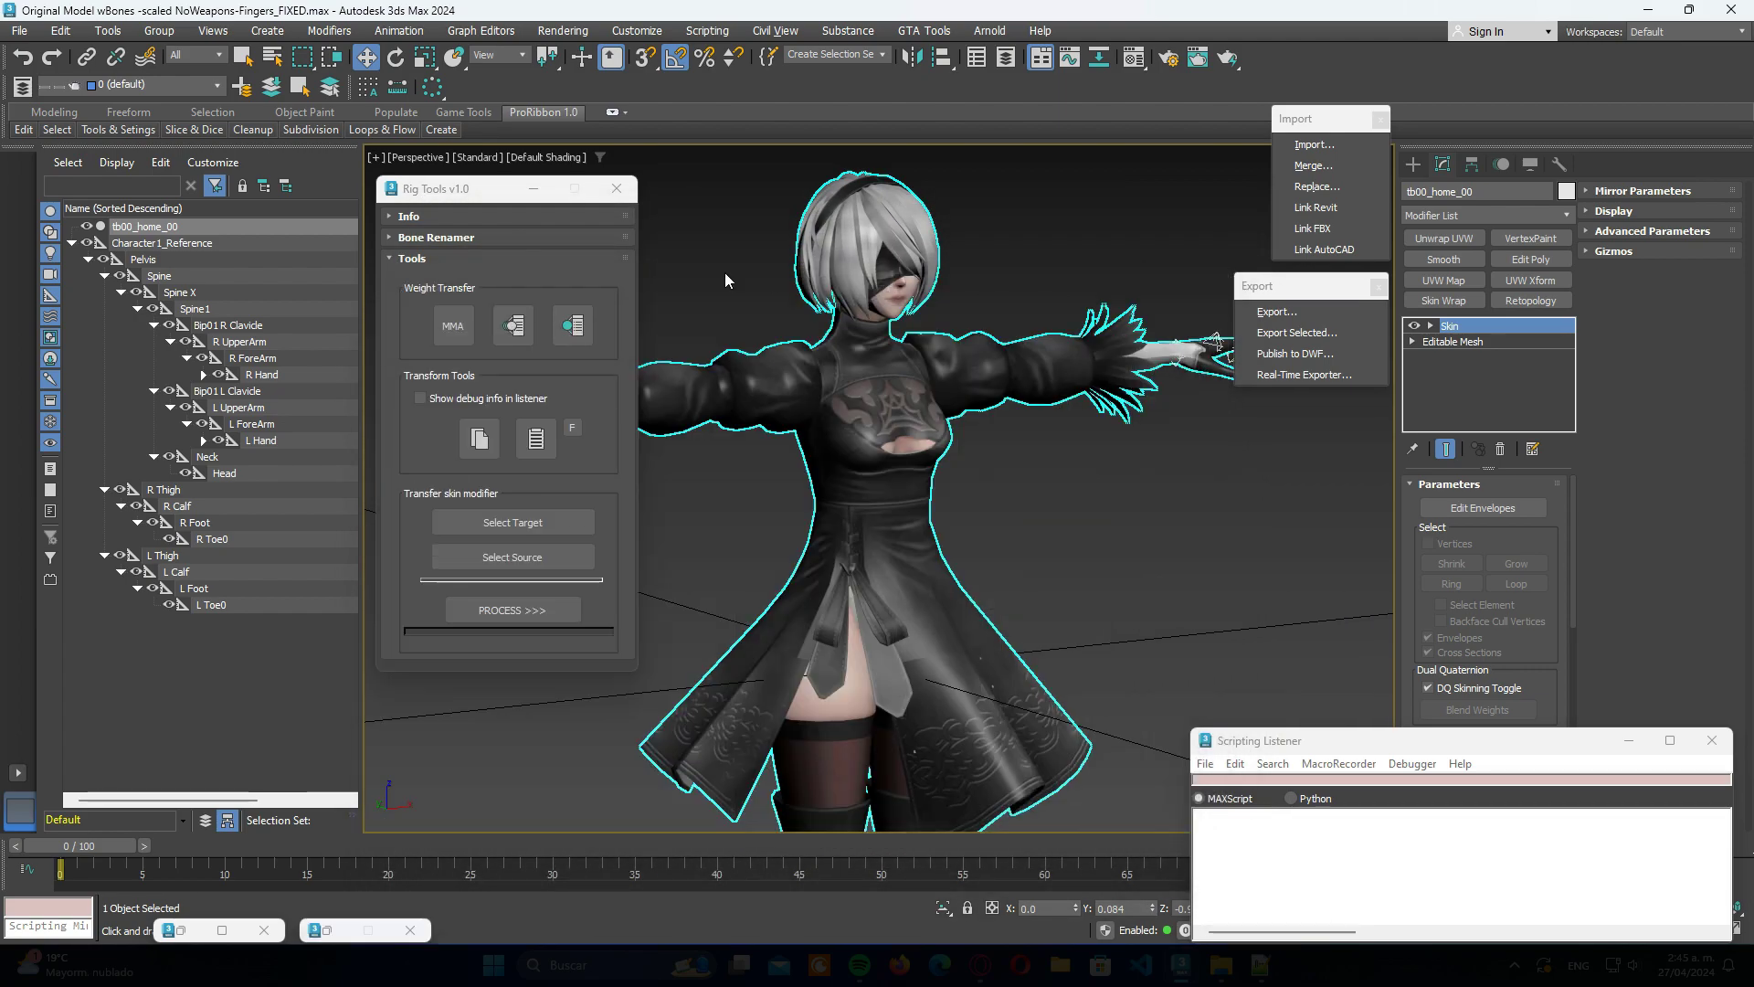
{"action": "left_click", "coordinate": [179, 292]}
{"action": "middle_click_drag", "start_coordinate": [697, 513], "coordinate": [708, 508], "text": "alt"}
{"action": "key", "text": "e"}
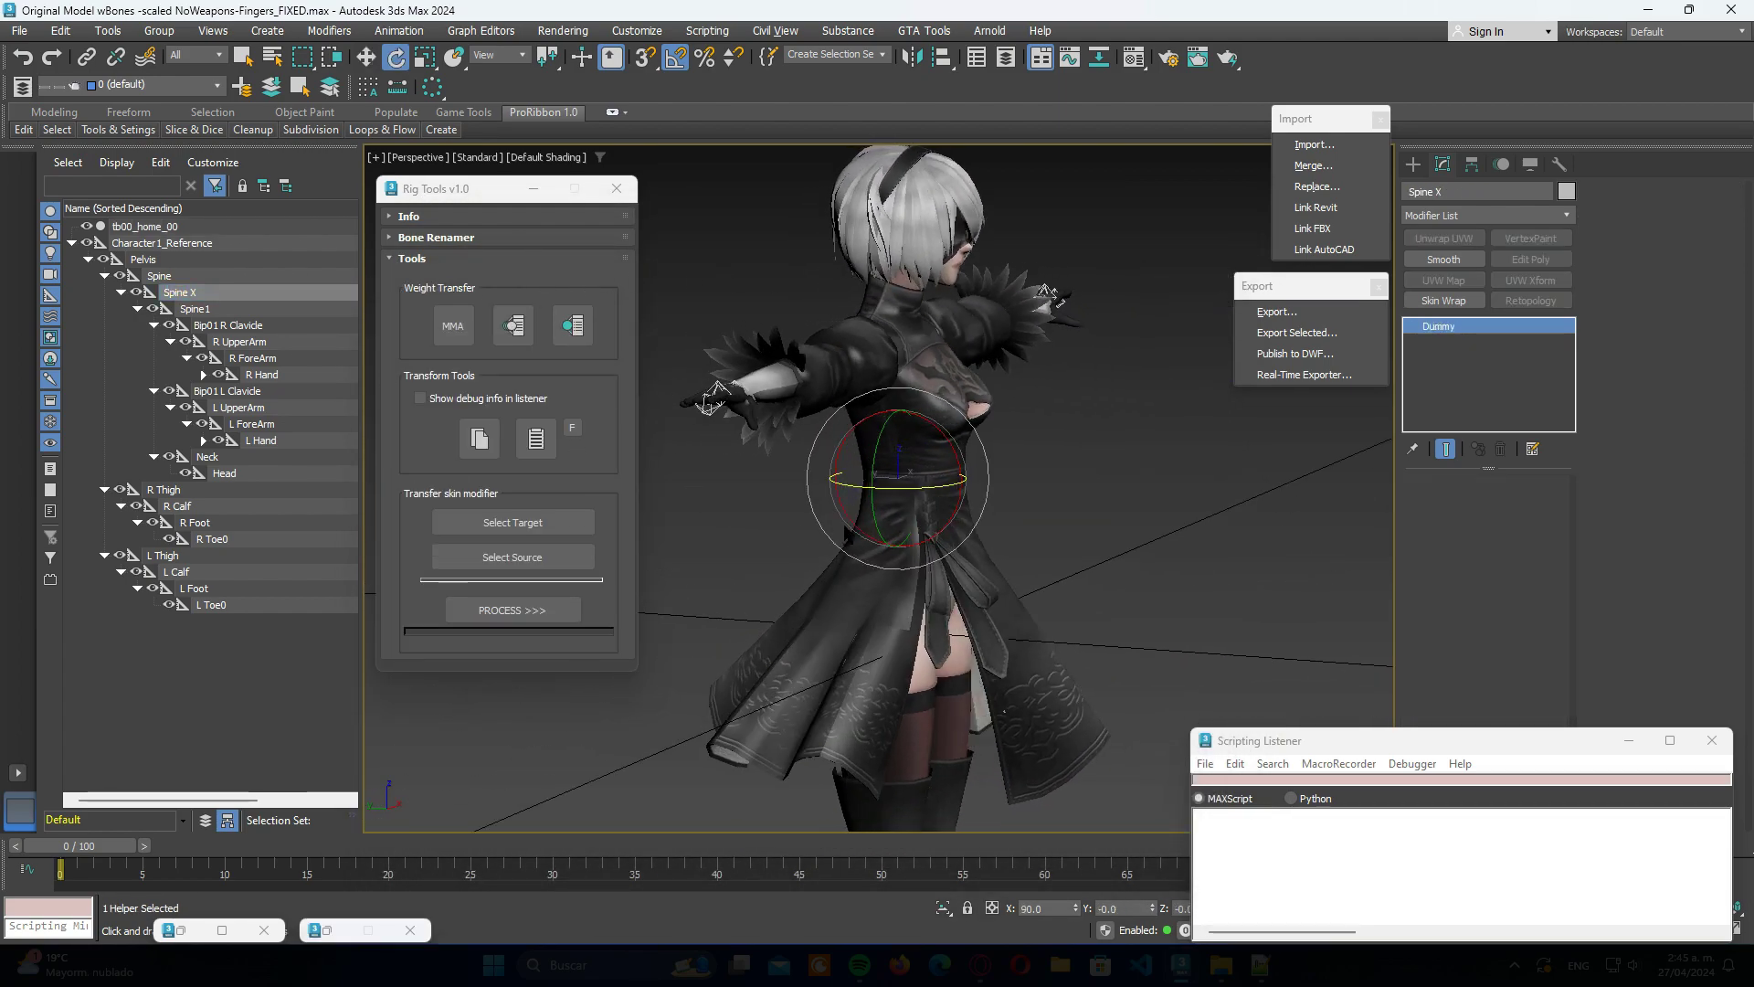
{"action": "mouse_move", "coordinate": [955, 430]}
{"action": "left_mouse_down"}
{"action": "mouse_move", "coordinate": [950, 380]}
{"action": "mouse_move", "coordinate": [996, 429]}
{"action": "left_mouse_up"}
{"action": "key", "text": "ctrl+z"}
{"action": "middle_click_drag", "start_coordinate": [1021, 490], "coordinate": [1045, 522], "text": "alt"}
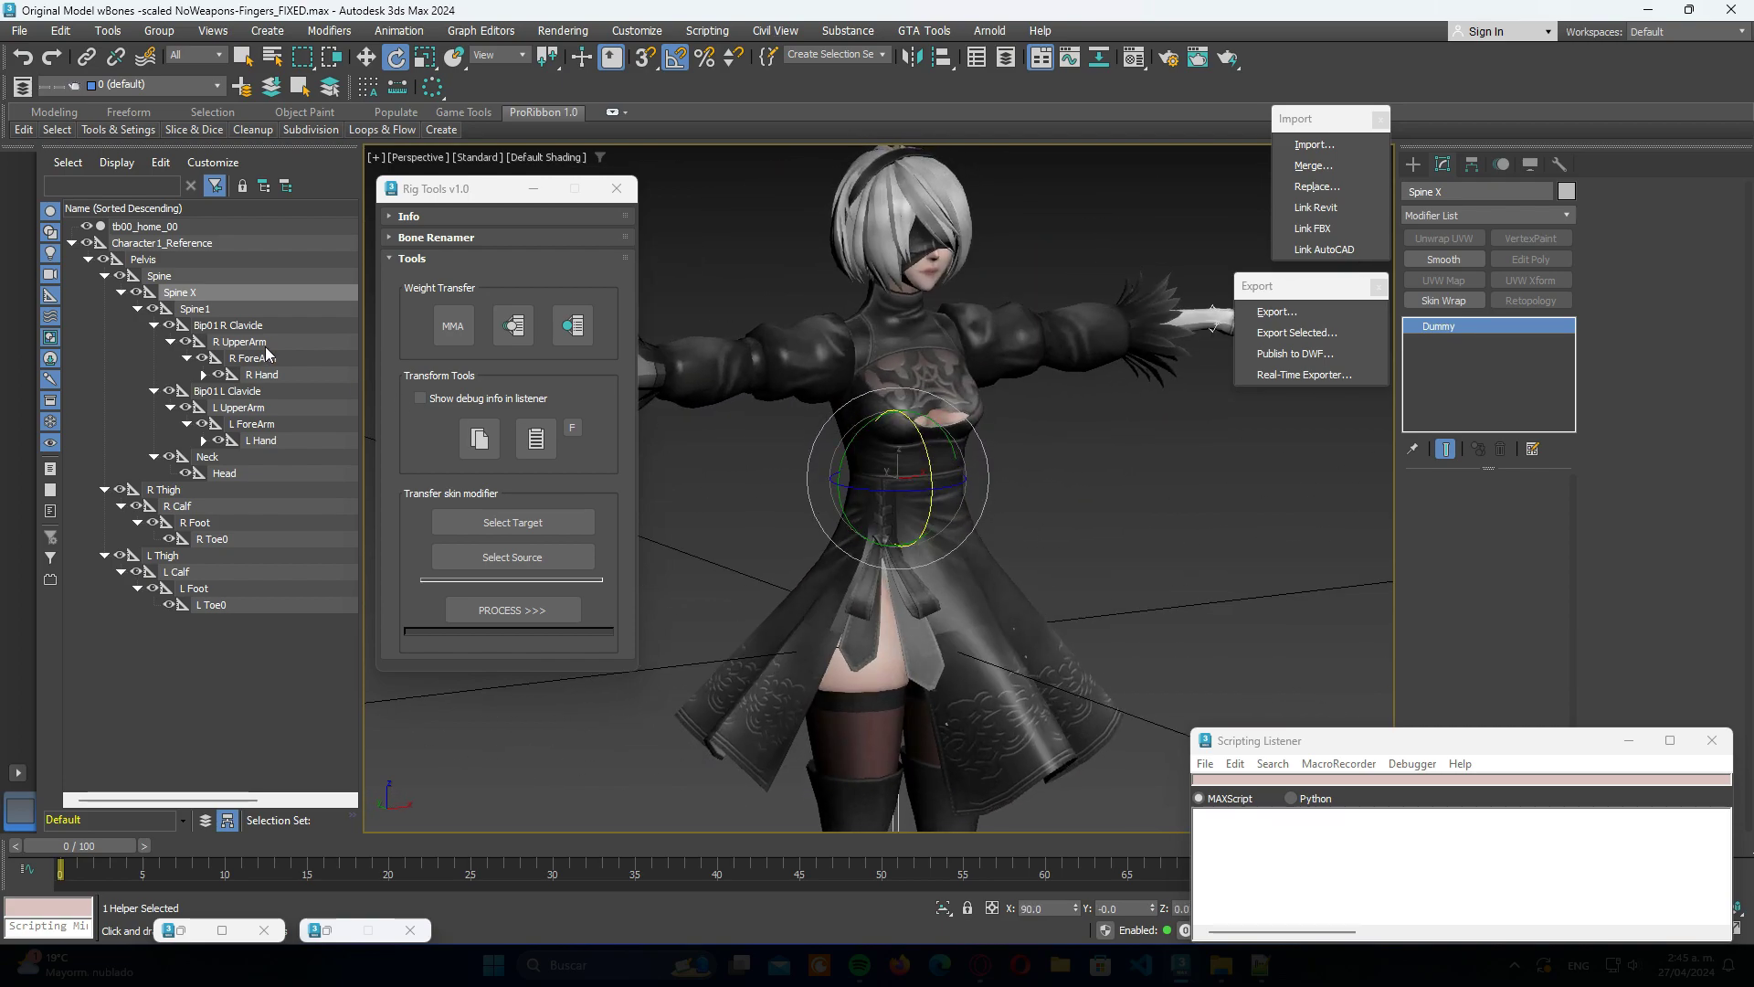
{"action": "left_click", "coordinate": [195, 309]}
{"action": "left_click_drag", "start_coordinate": [925, 407], "coordinate": [957, 353]}
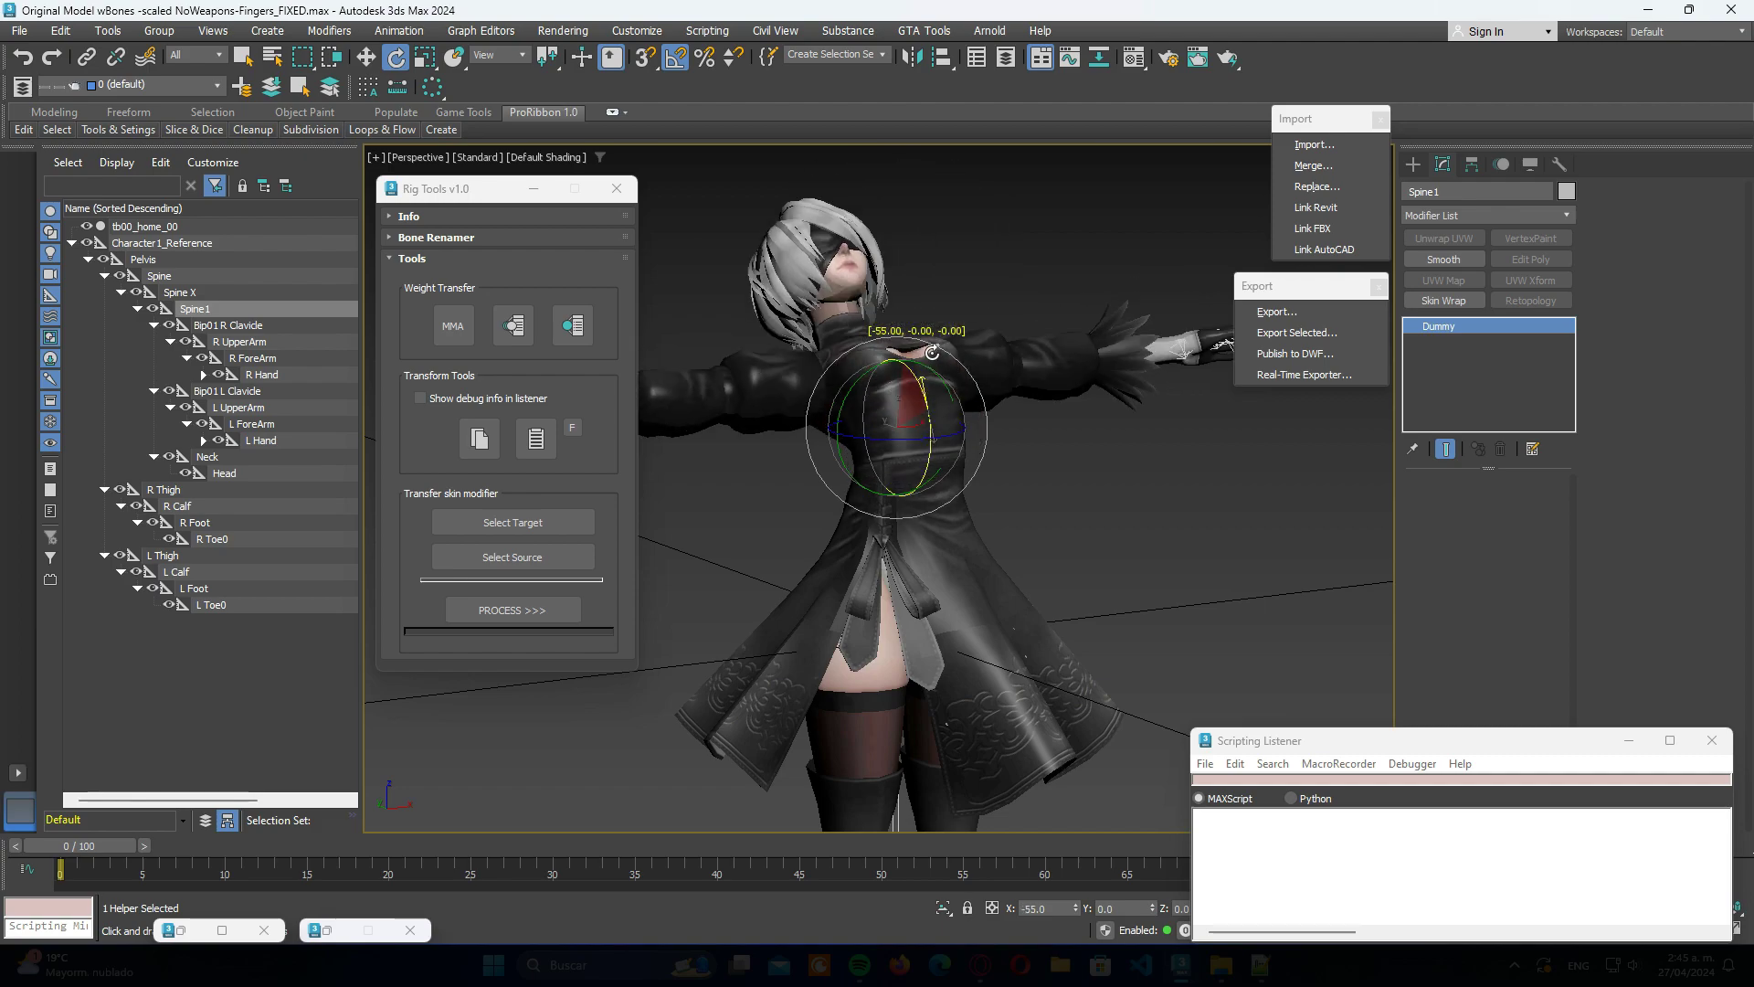
{"action": "left_click", "coordinate": [574, 432]}
{"action": "left_click", "coordinate": [174, 276]}
{"action": "middle_click_drag", "start_coordinate": [803, 535], "coordinate": [990, 525], "text": "alt"}
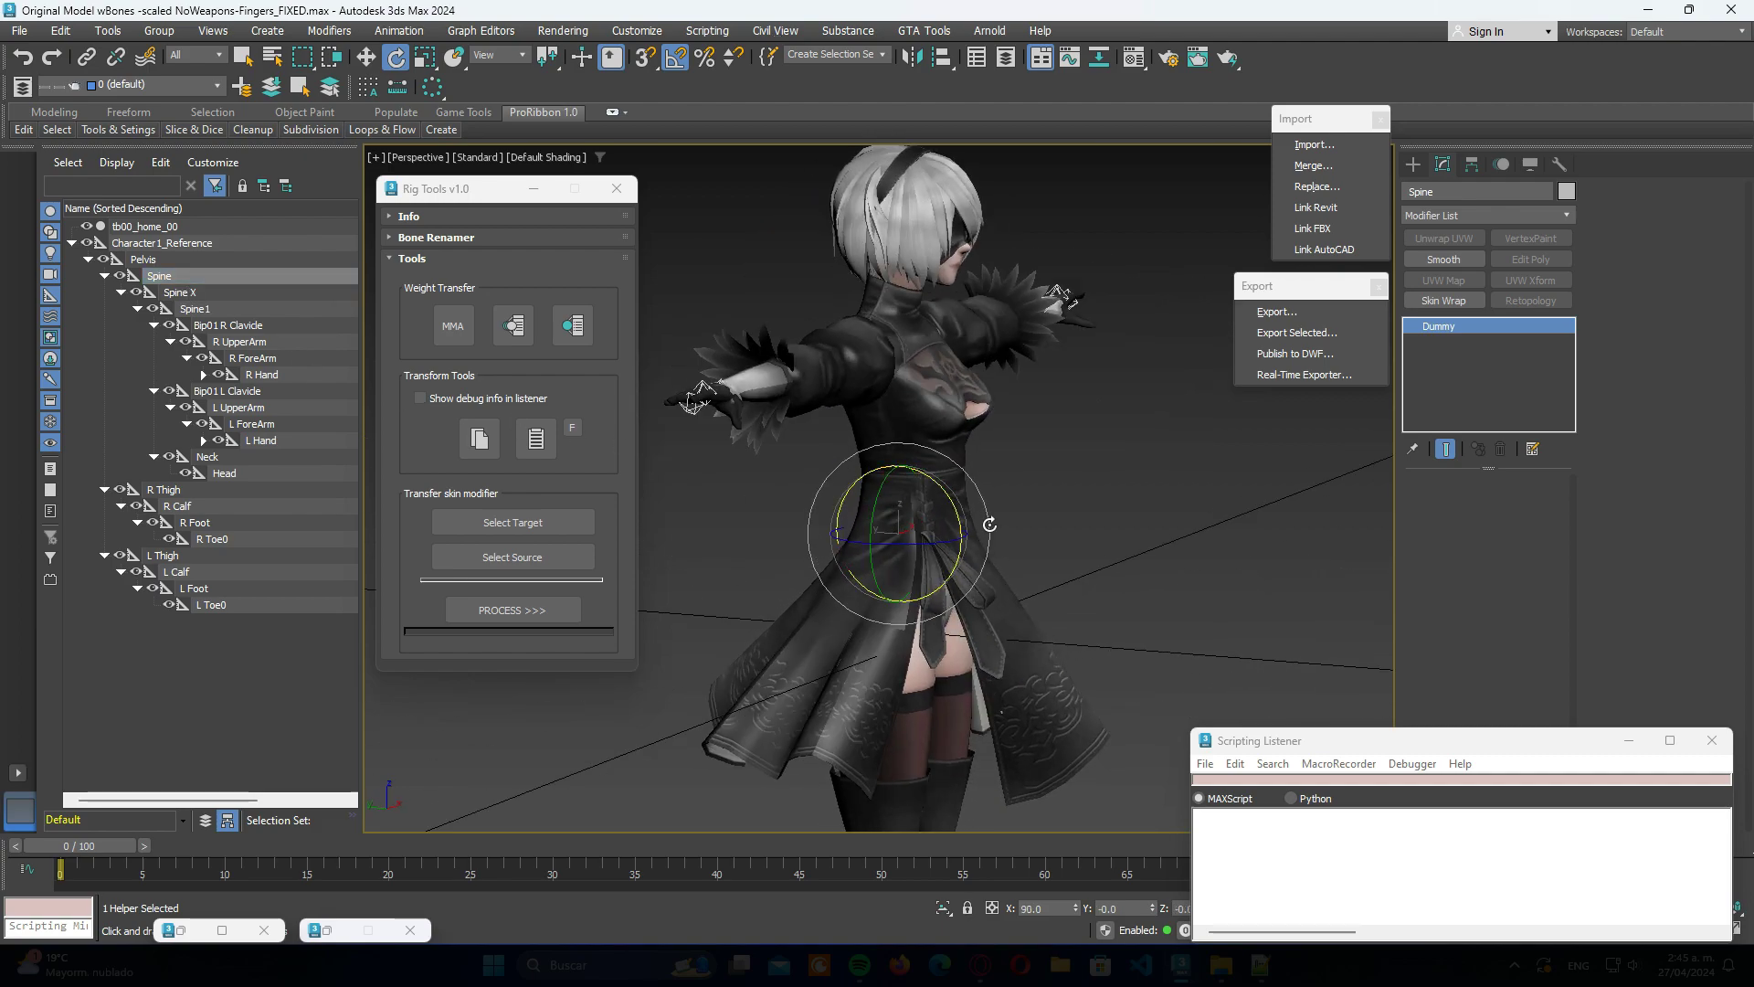
{"action": "left_click_drag", "start_coordinate": [955, 506], "coordinate": [969, 446]}
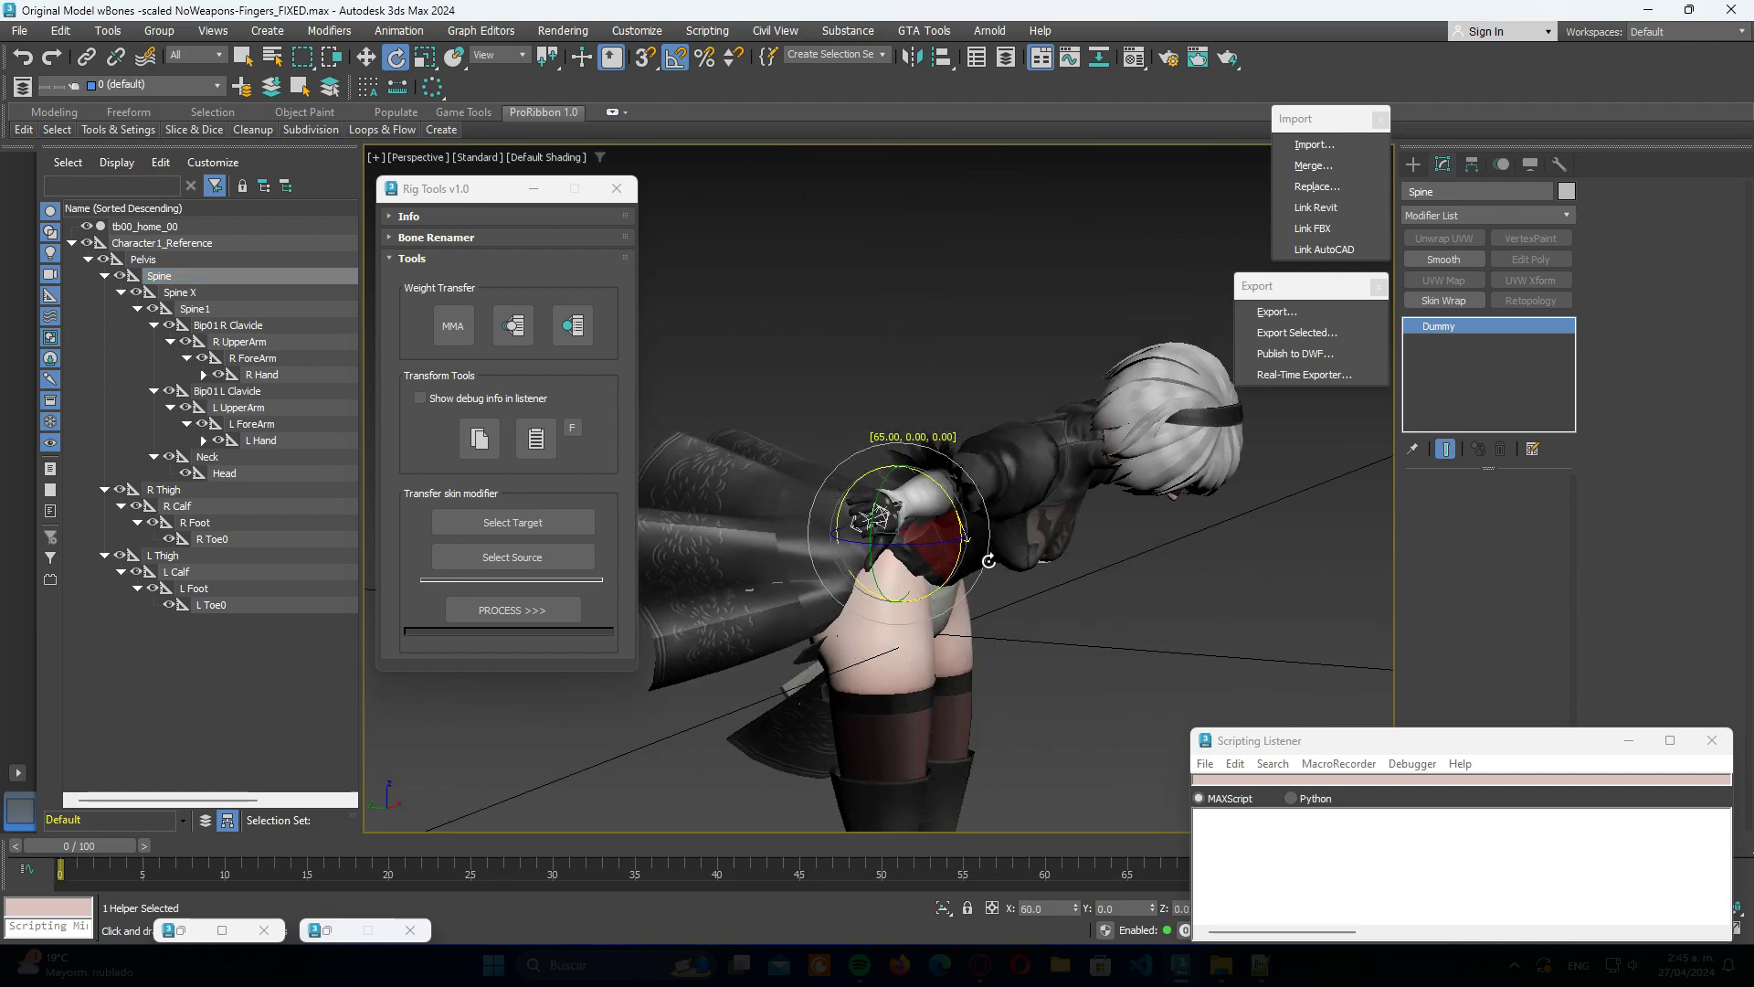
{"action": "right_click", "coordinate": [969, 445]}
{"action": "middle_click_drag", "start_coordinate": [1034, 526], "coordinate": [683, 652], "text": "alt"}
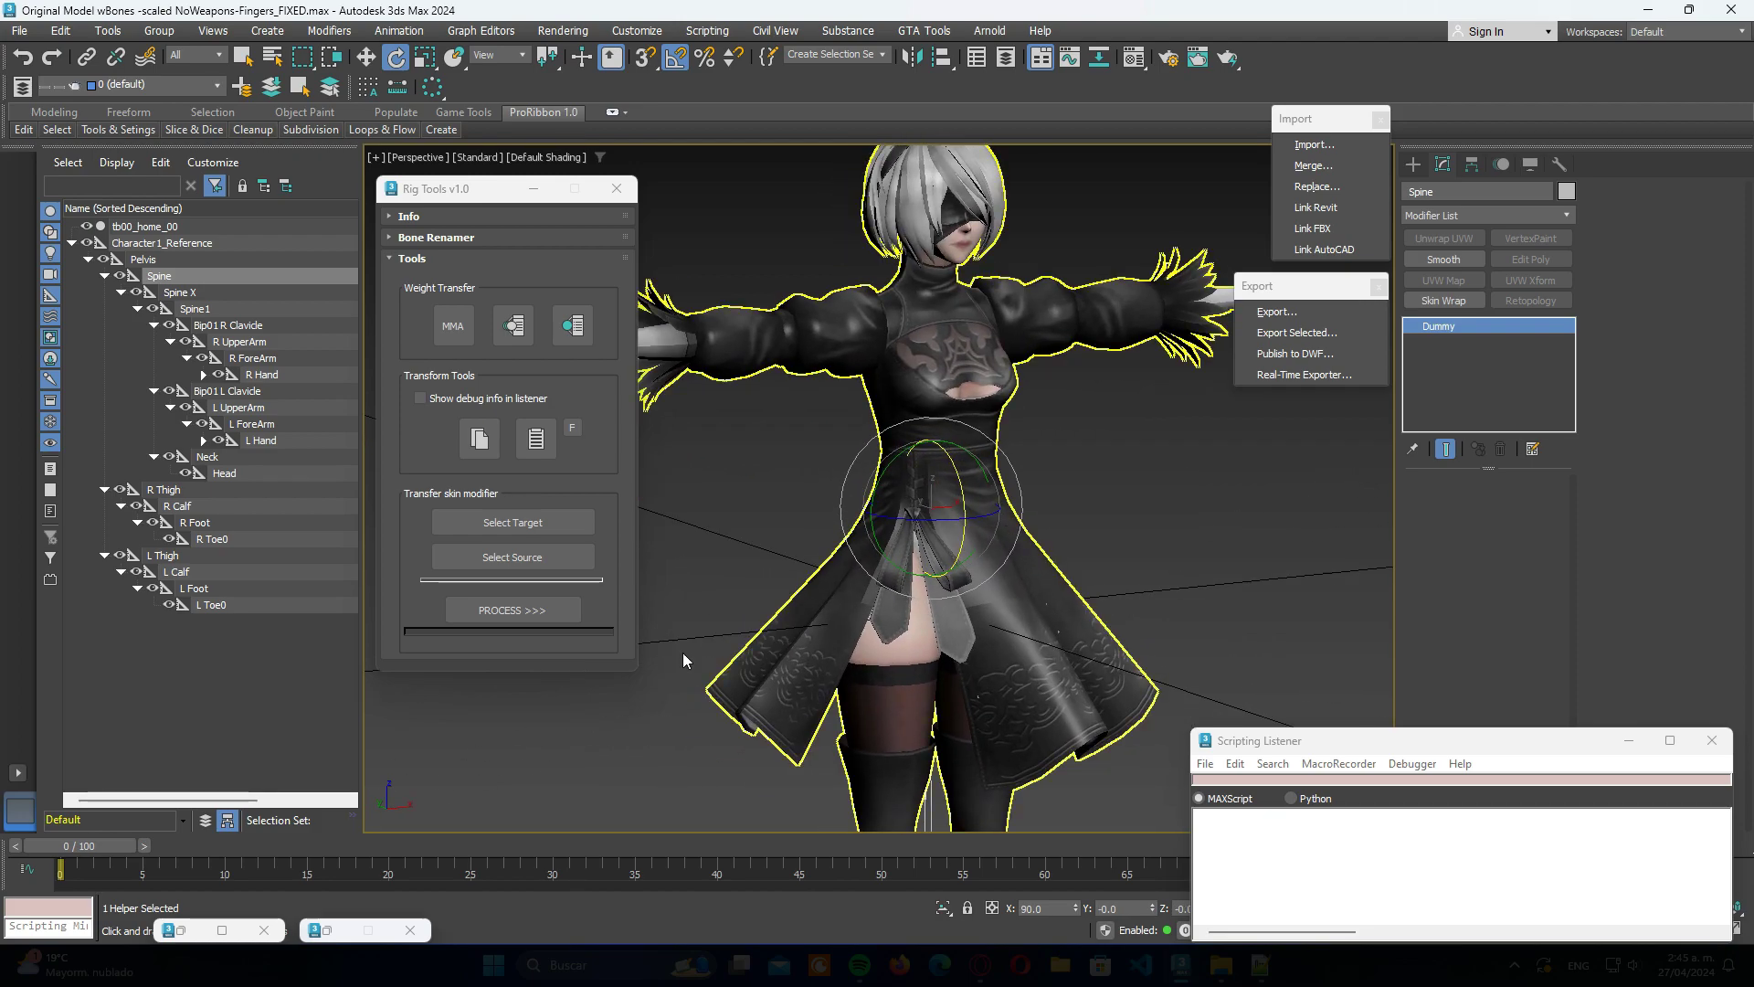
{"action": "double_click", "coordinate": [327, 930]}
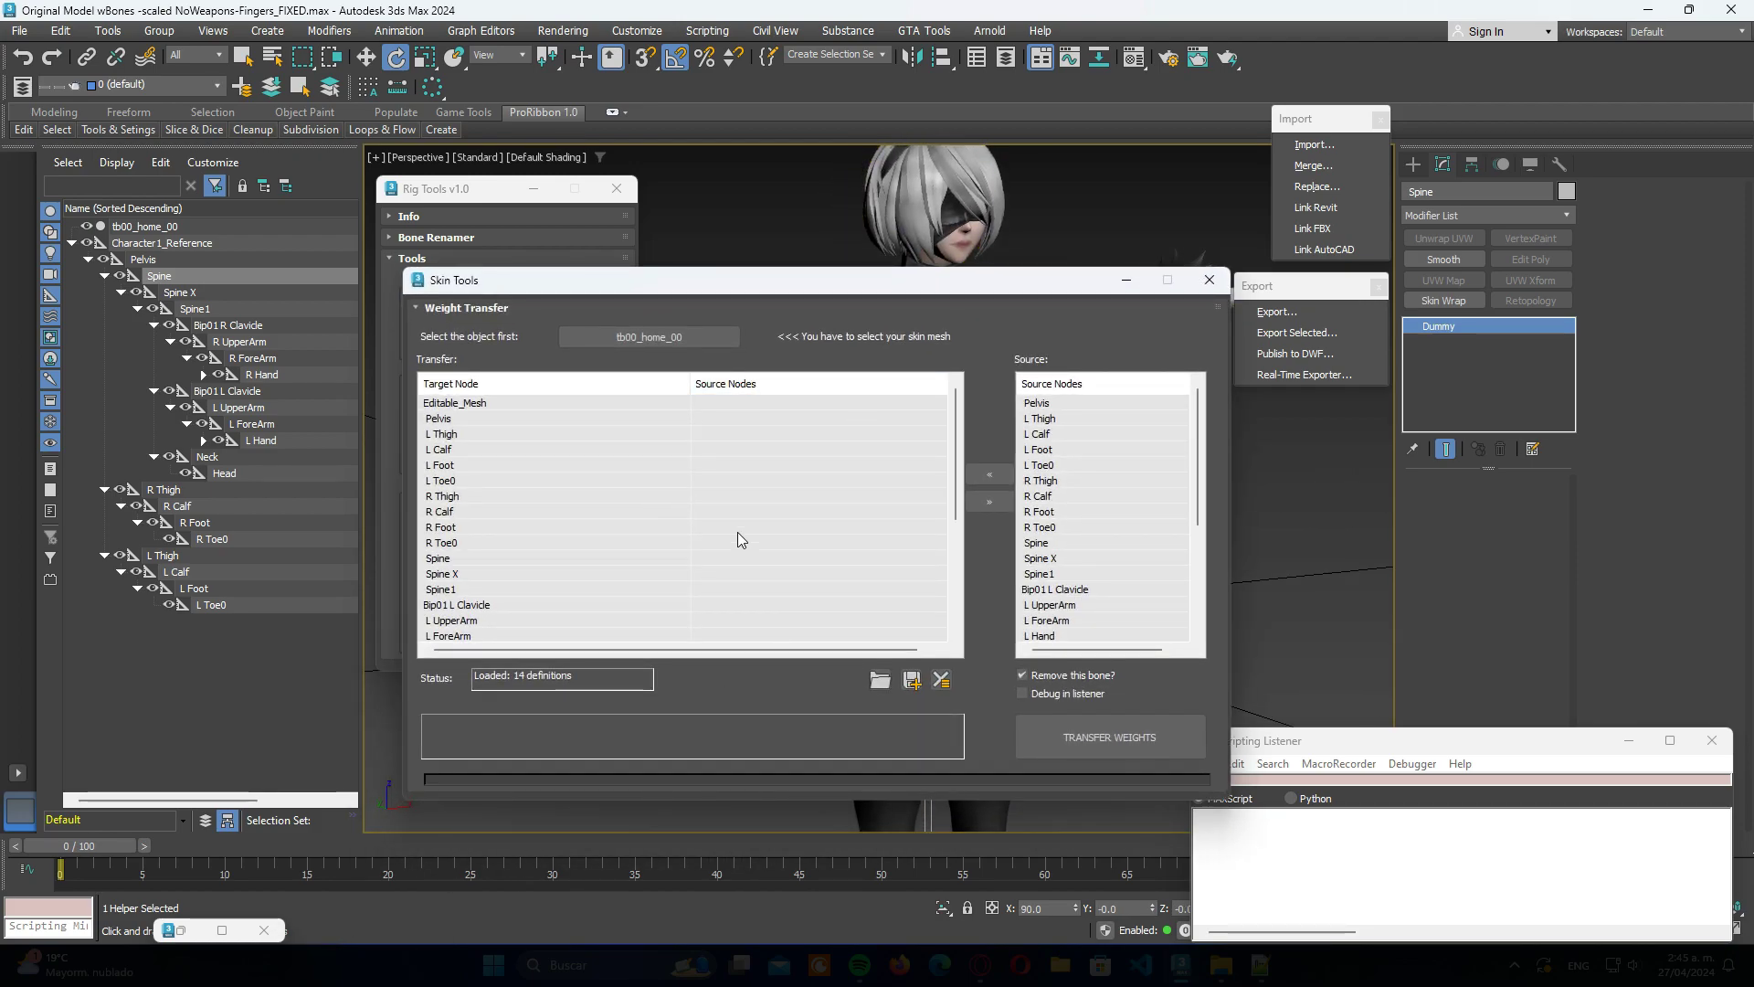
Step: Map Spine X as the source bone for the Spine target
{"action": "scroll", "coordinate": [694, 536], "scroll_direction": "down", "scroll_amount": 1}
{"action": "left_click", "coordinate": [765, 512]}
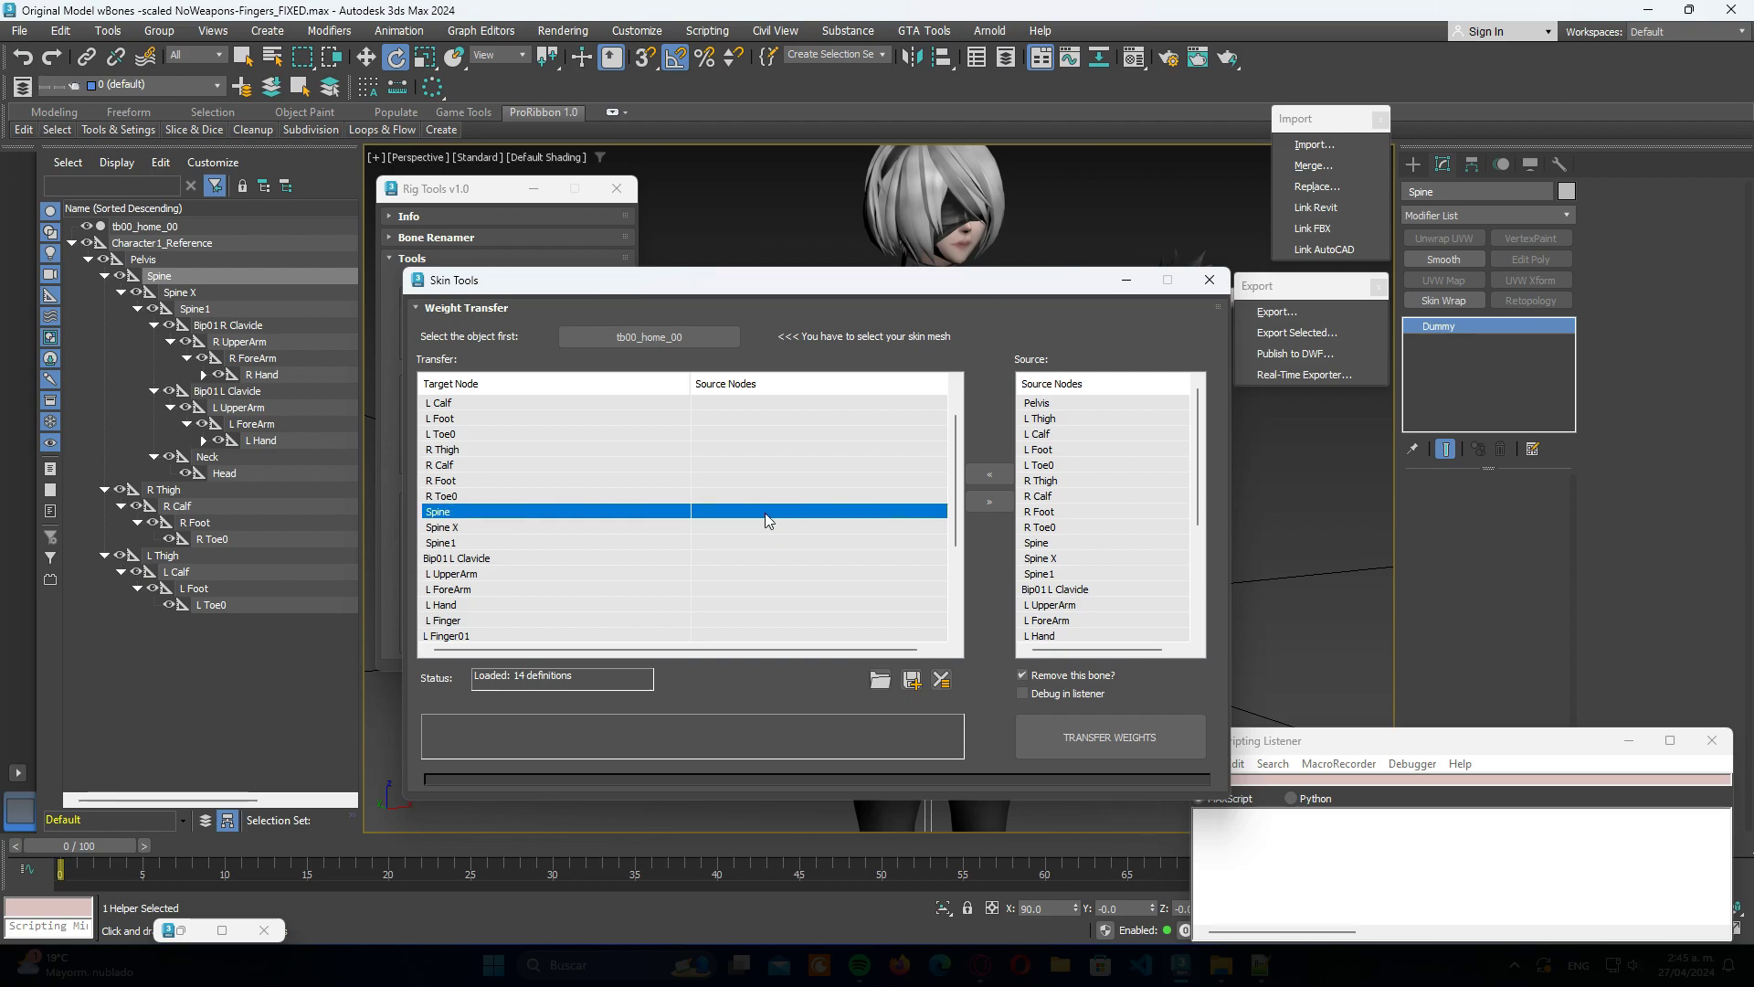
{"action": "scroll", "coordinate": [1096, 484], "scroll_direction": "down", "scroll_amount": 2}
{"action": "left_click", "coordinate": [1071, 468]}
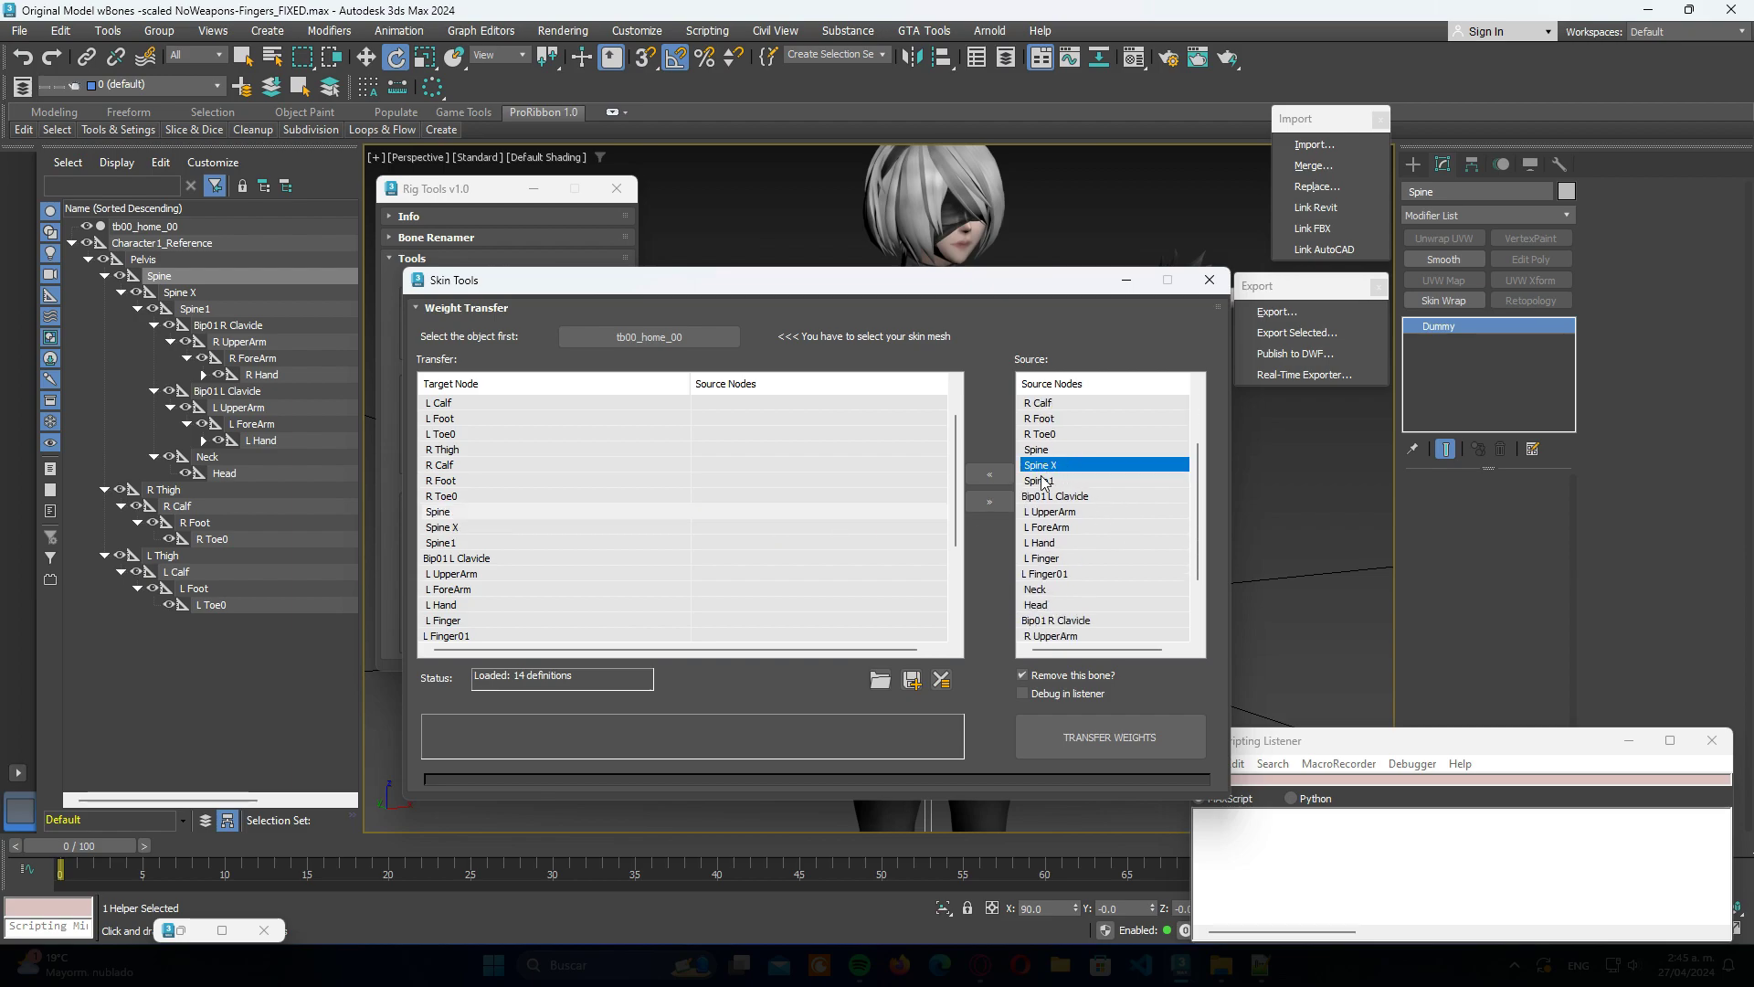
{"action": "left_click", "coordinate": [990, 474]}
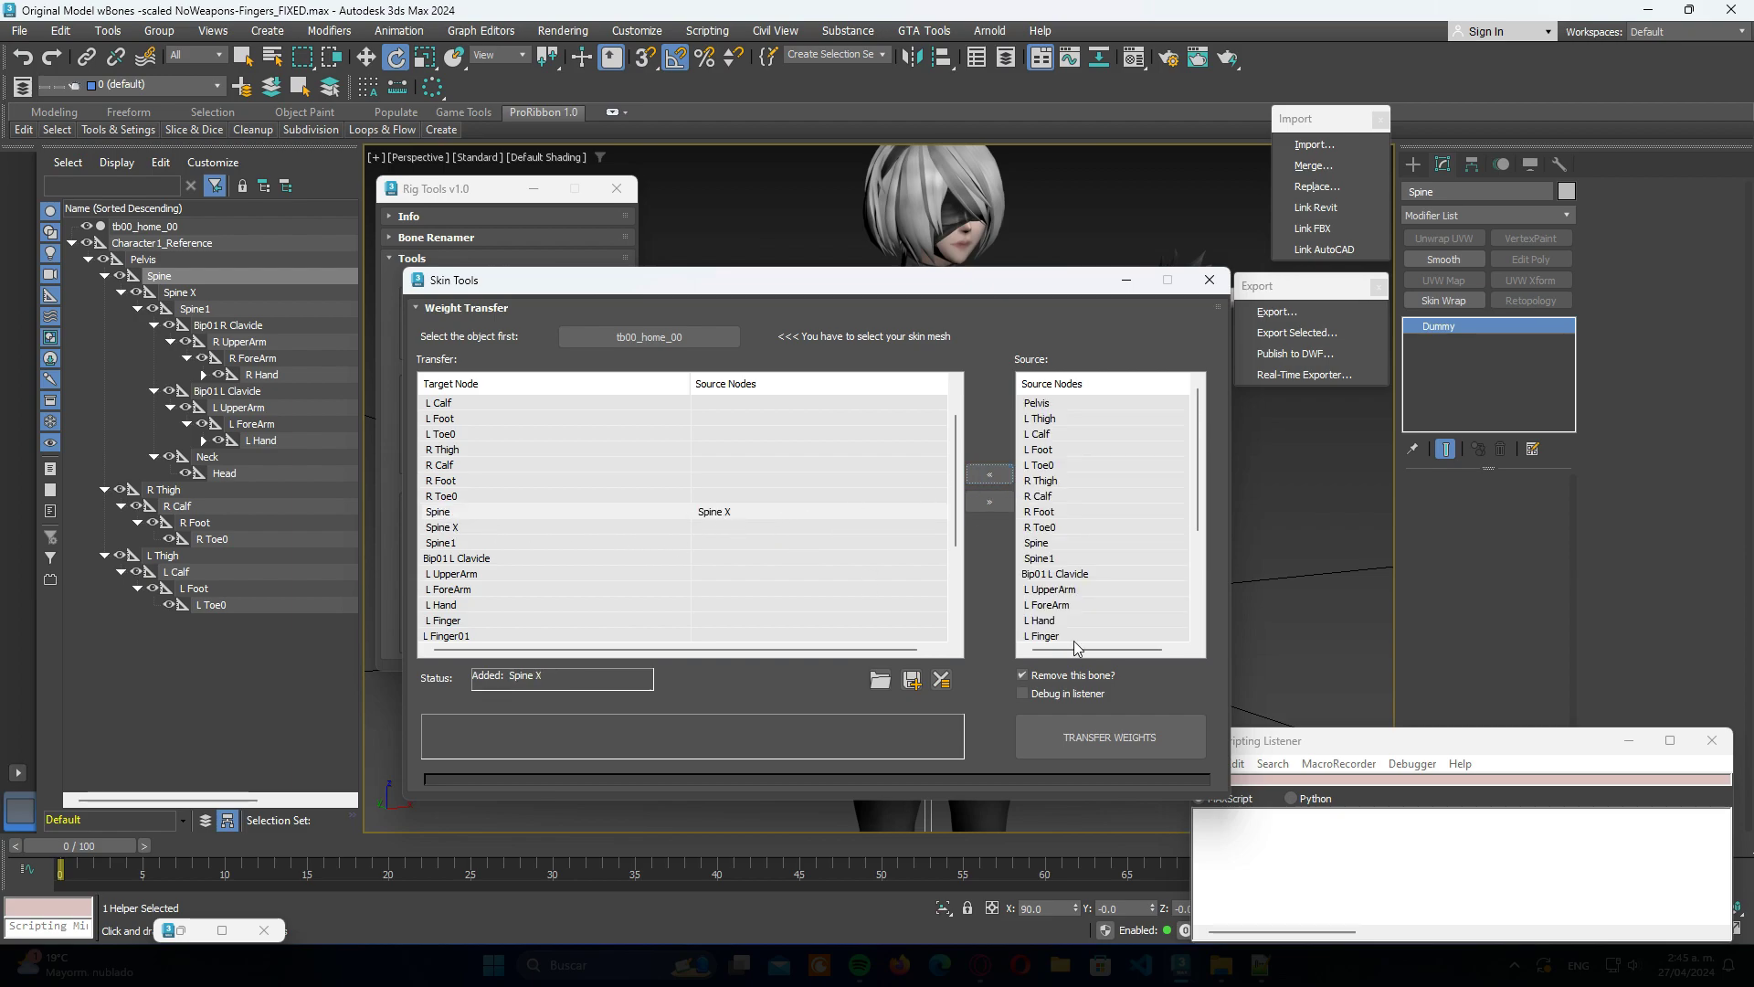
Step: Transfer the Spine X weights to Spine without removing the bone, then close Skin Tools
{"action": "left_click", "coordinate": [1022, 675]}
{"action": "left_click", "coordinate": [1108, 733]}
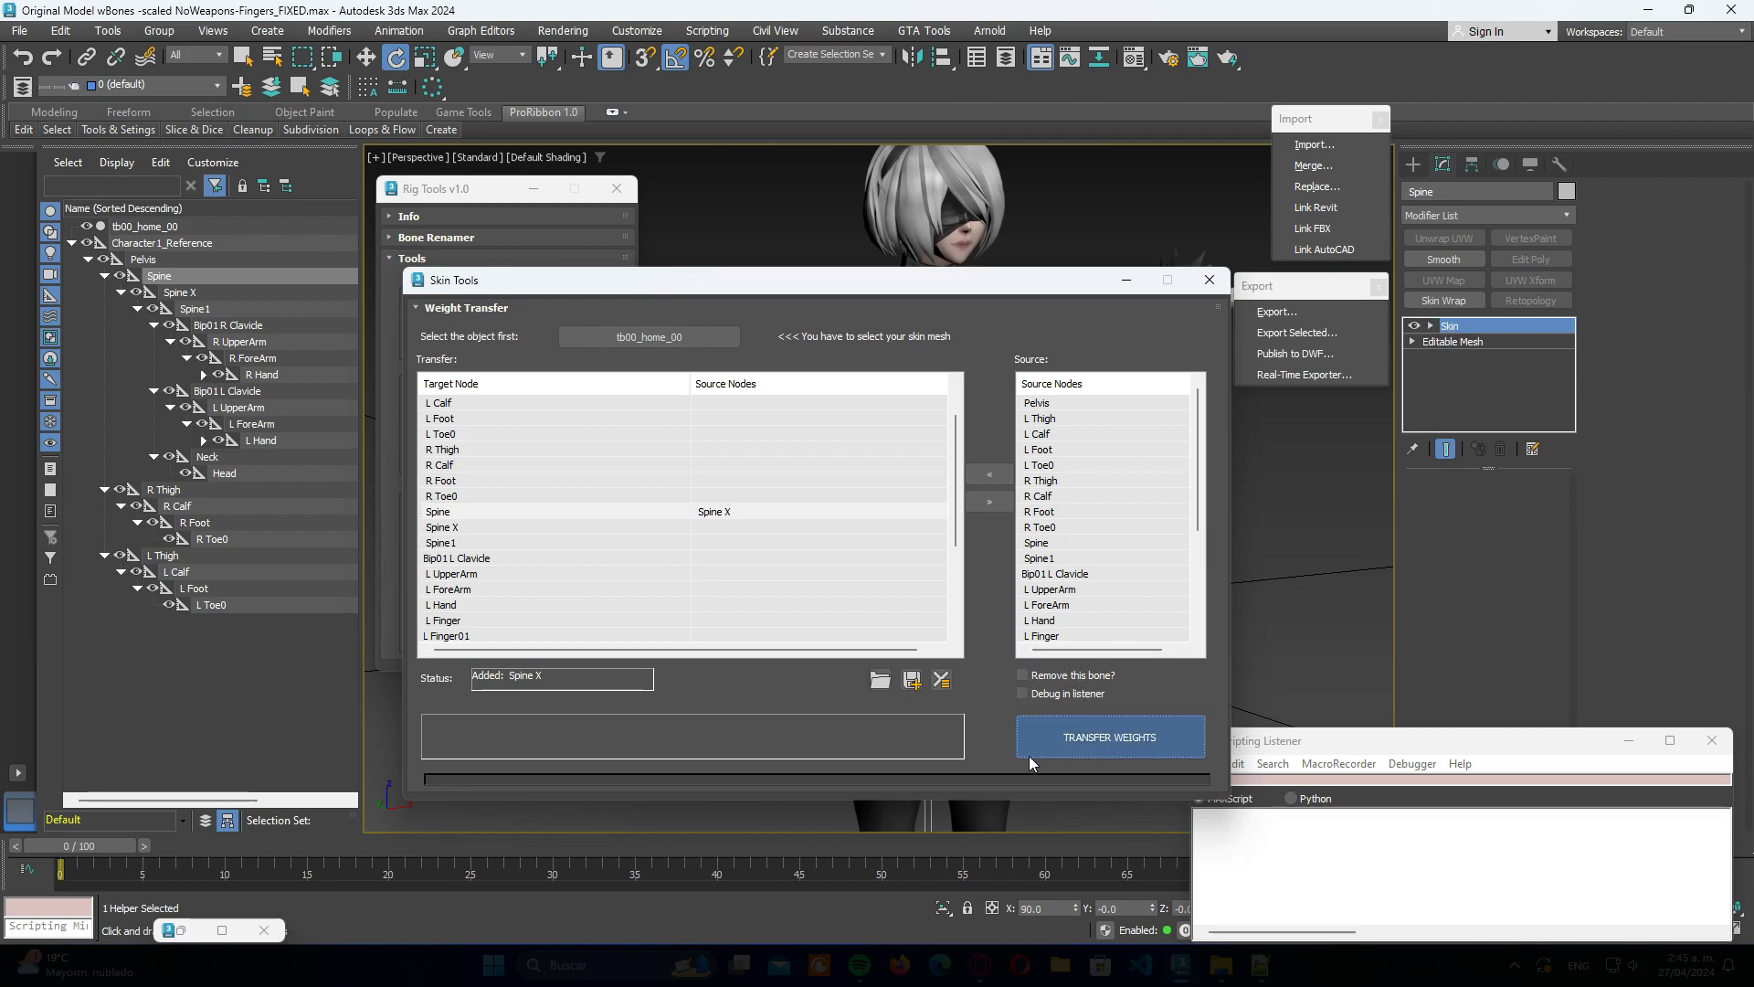
{"action": "left_click", "coordinate": [912, 502]}
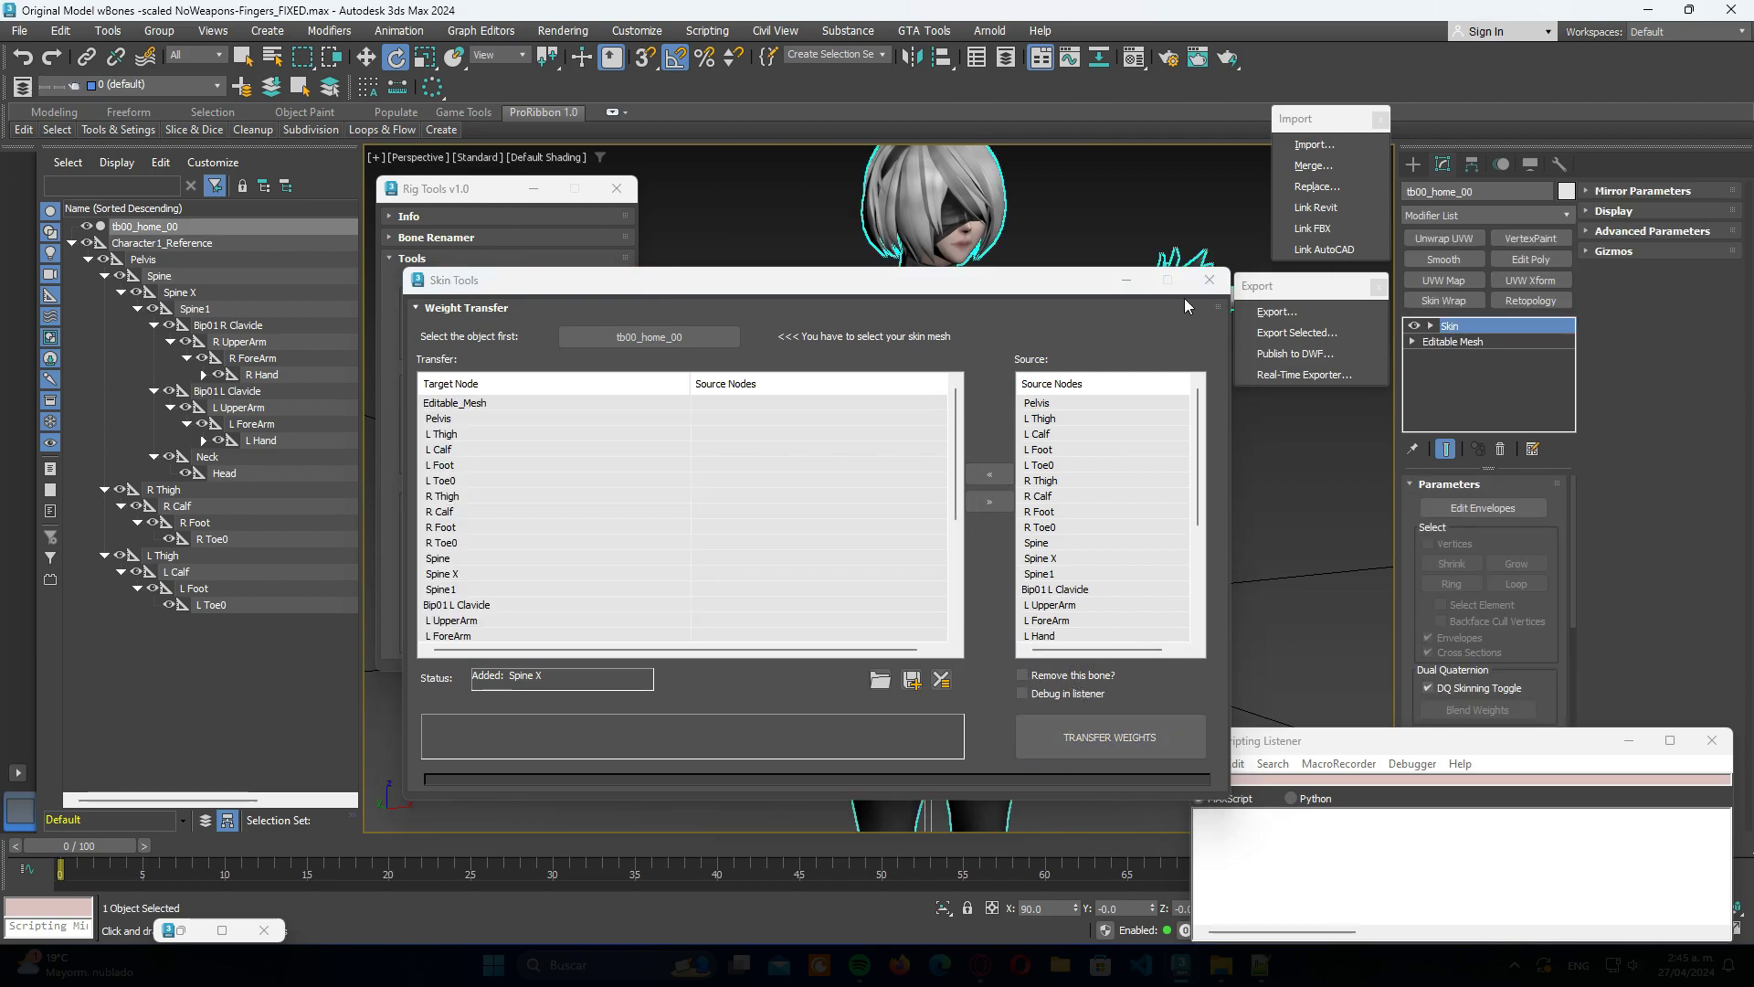
{"action": "left_click", "coordinate": [1210, 280]}
Step: Enable debug info and copy the positions of the 27 reference bones in Rig Tools
{"action": "left_click", "coordinate": [511, 731]}
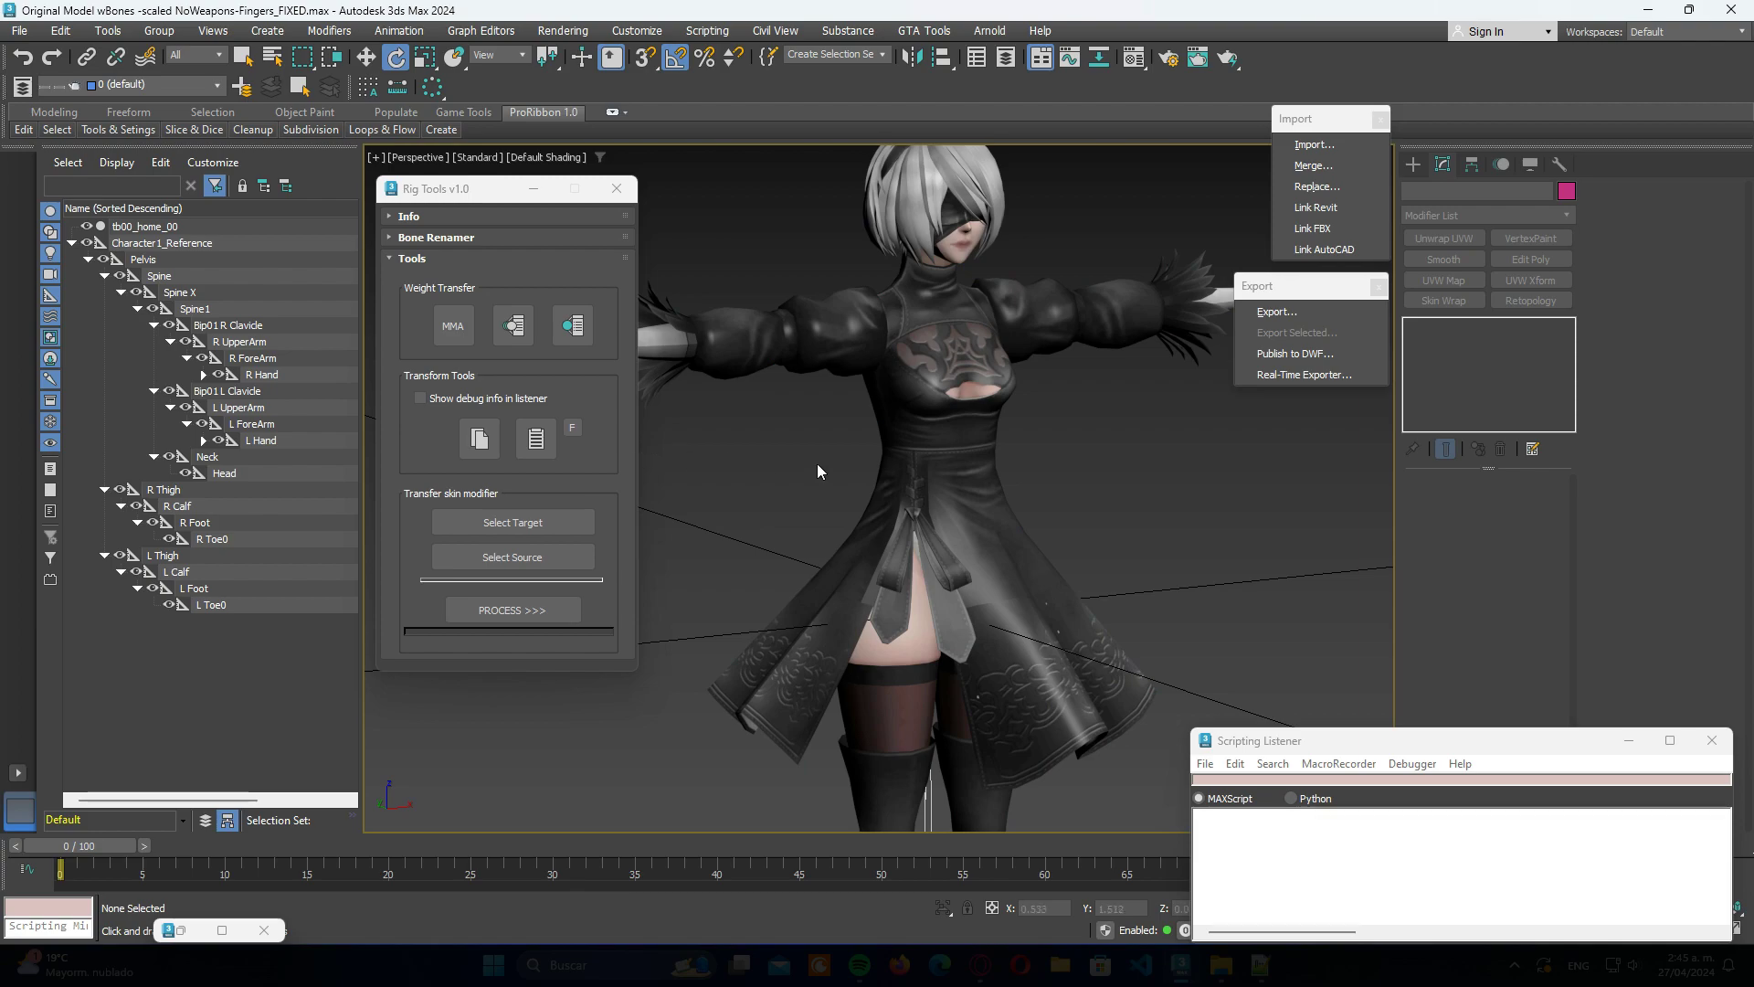
{"action": "scroll", "coordinate": [841, 477], "scroll_direction": "down", "scroll_amount": 2}
{"action": "scroll", "coordinate": [835, 486], "scroll_direction": "down", "scroll_amount": 3}
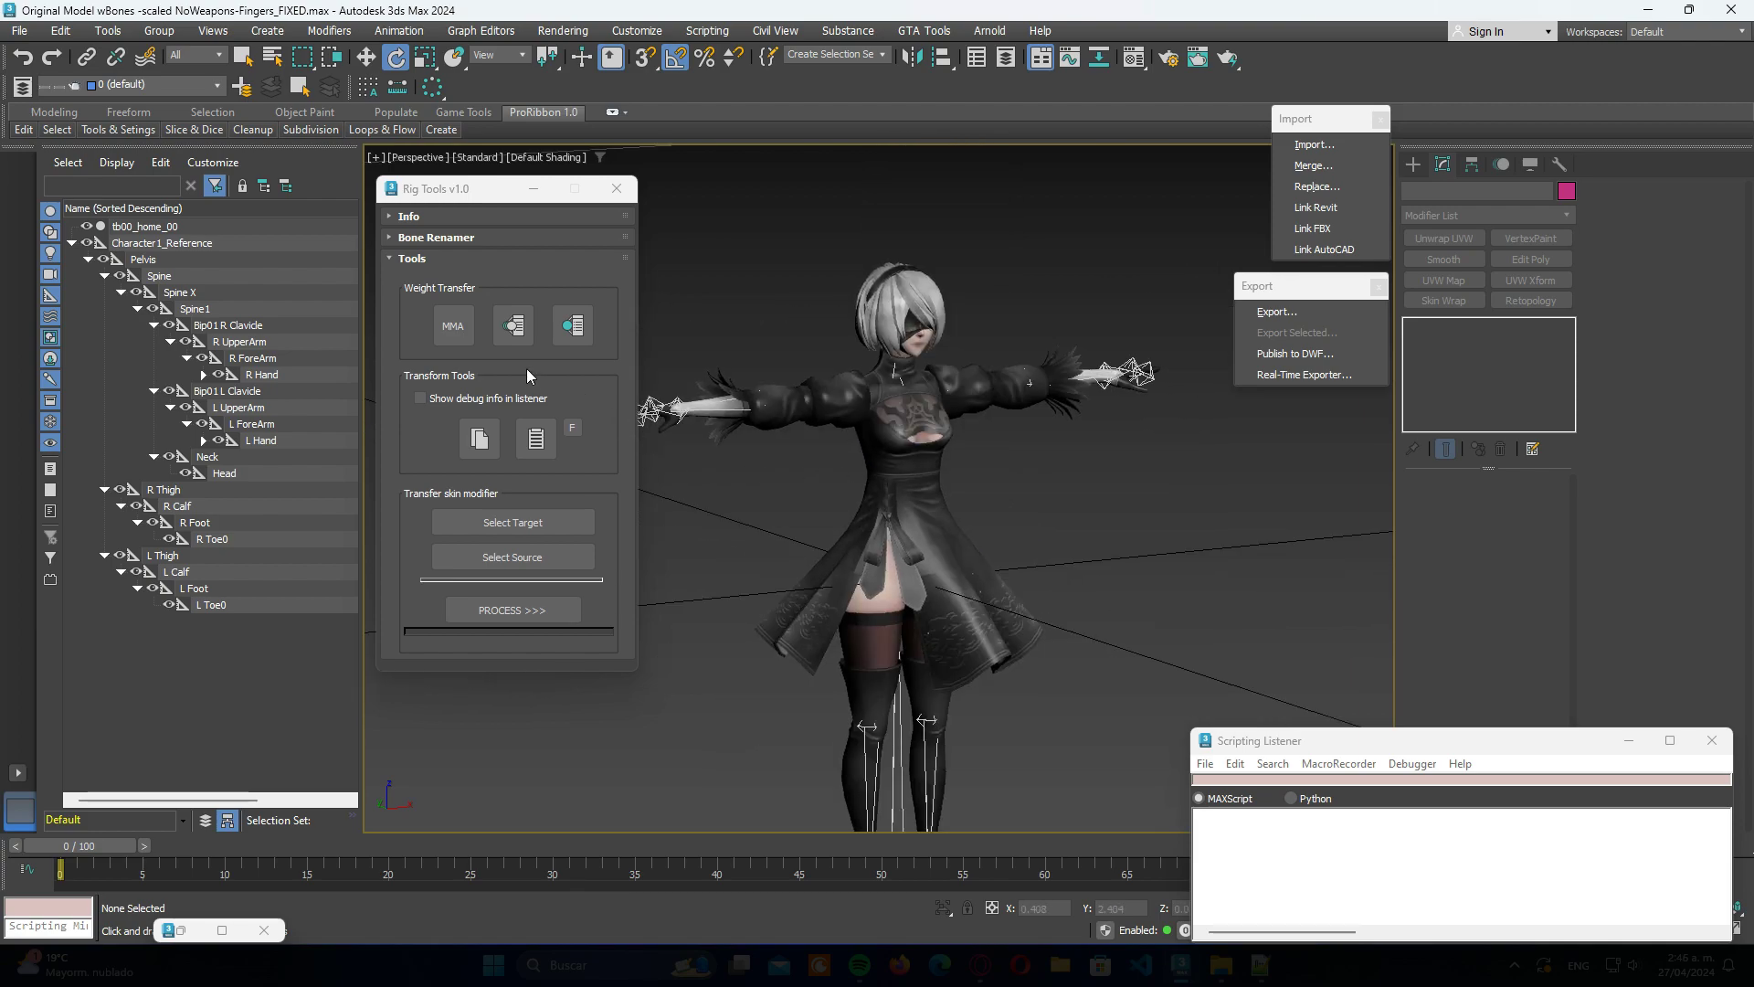
{"action": "left_click", "coordinate": [445, 403]}
{"action": "left_click", "coordinate": [480, 442]}
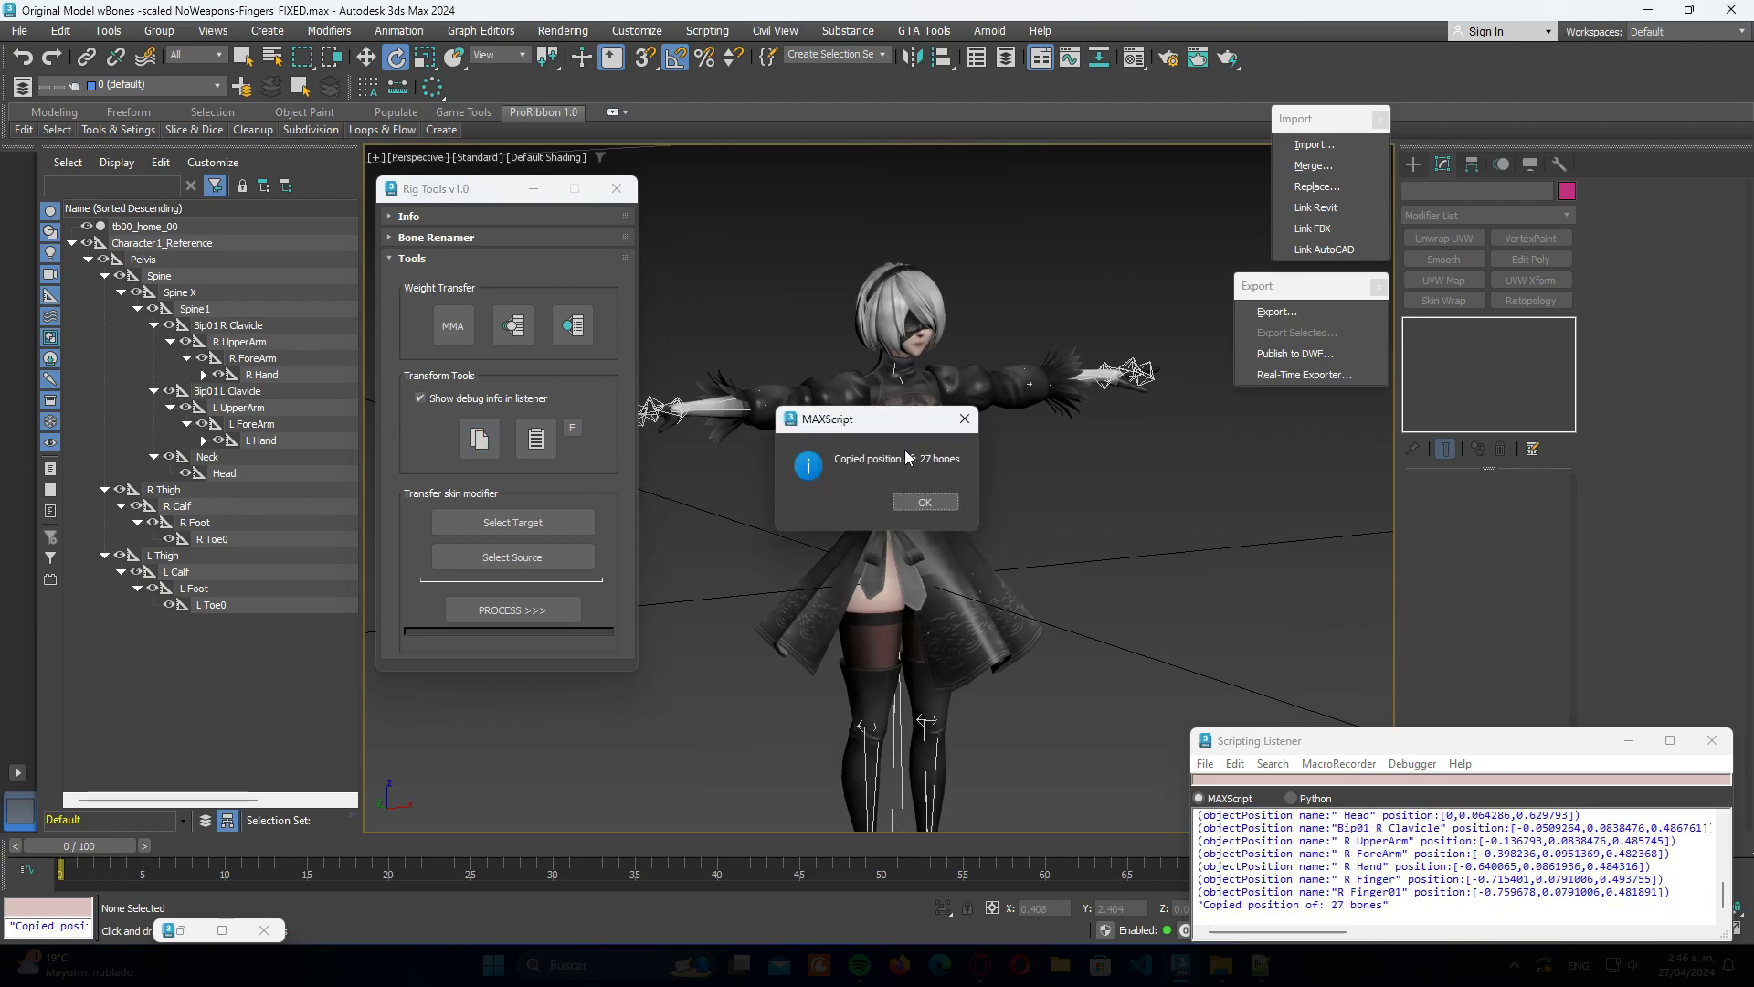
{"action": "left_click", "coordinate": [929, 504]}
{"action": "scroll", "coordinate": [1032, 524], "scroll_direction": "up", "scroll_amount": 2}
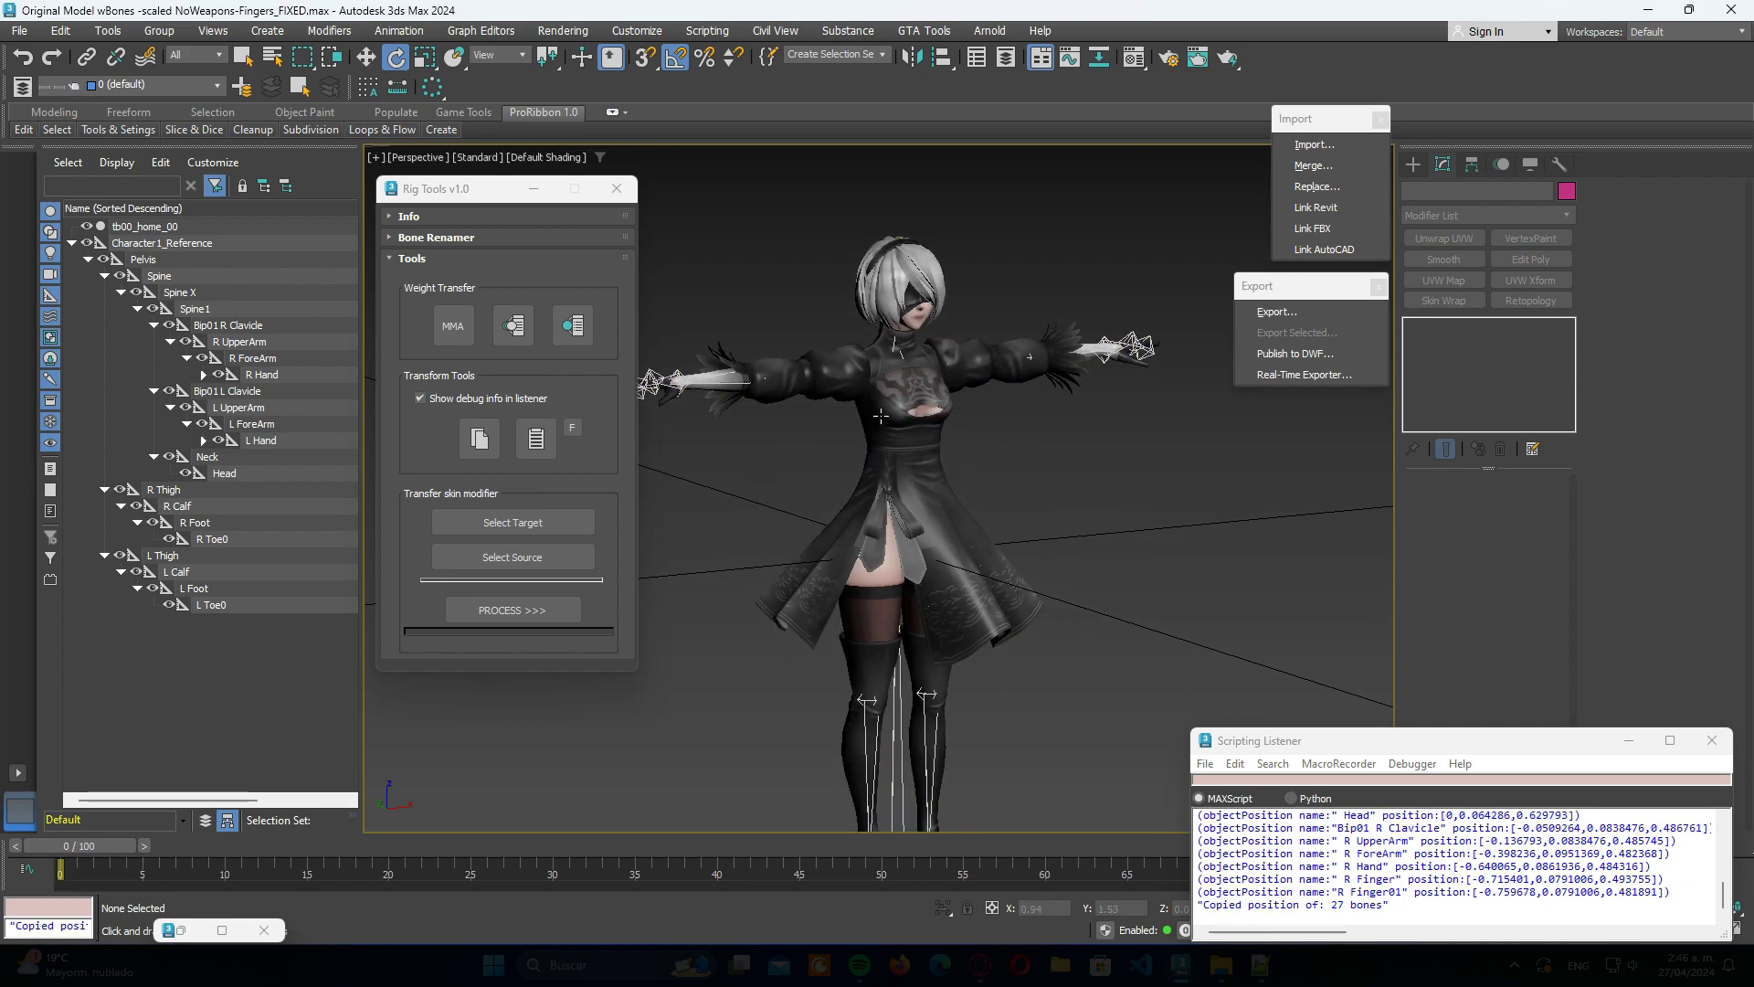
Step: Import baseTPose.dff with the default DFF Importer options
{"action": "left_click", "coordinate": [1314, 145]}
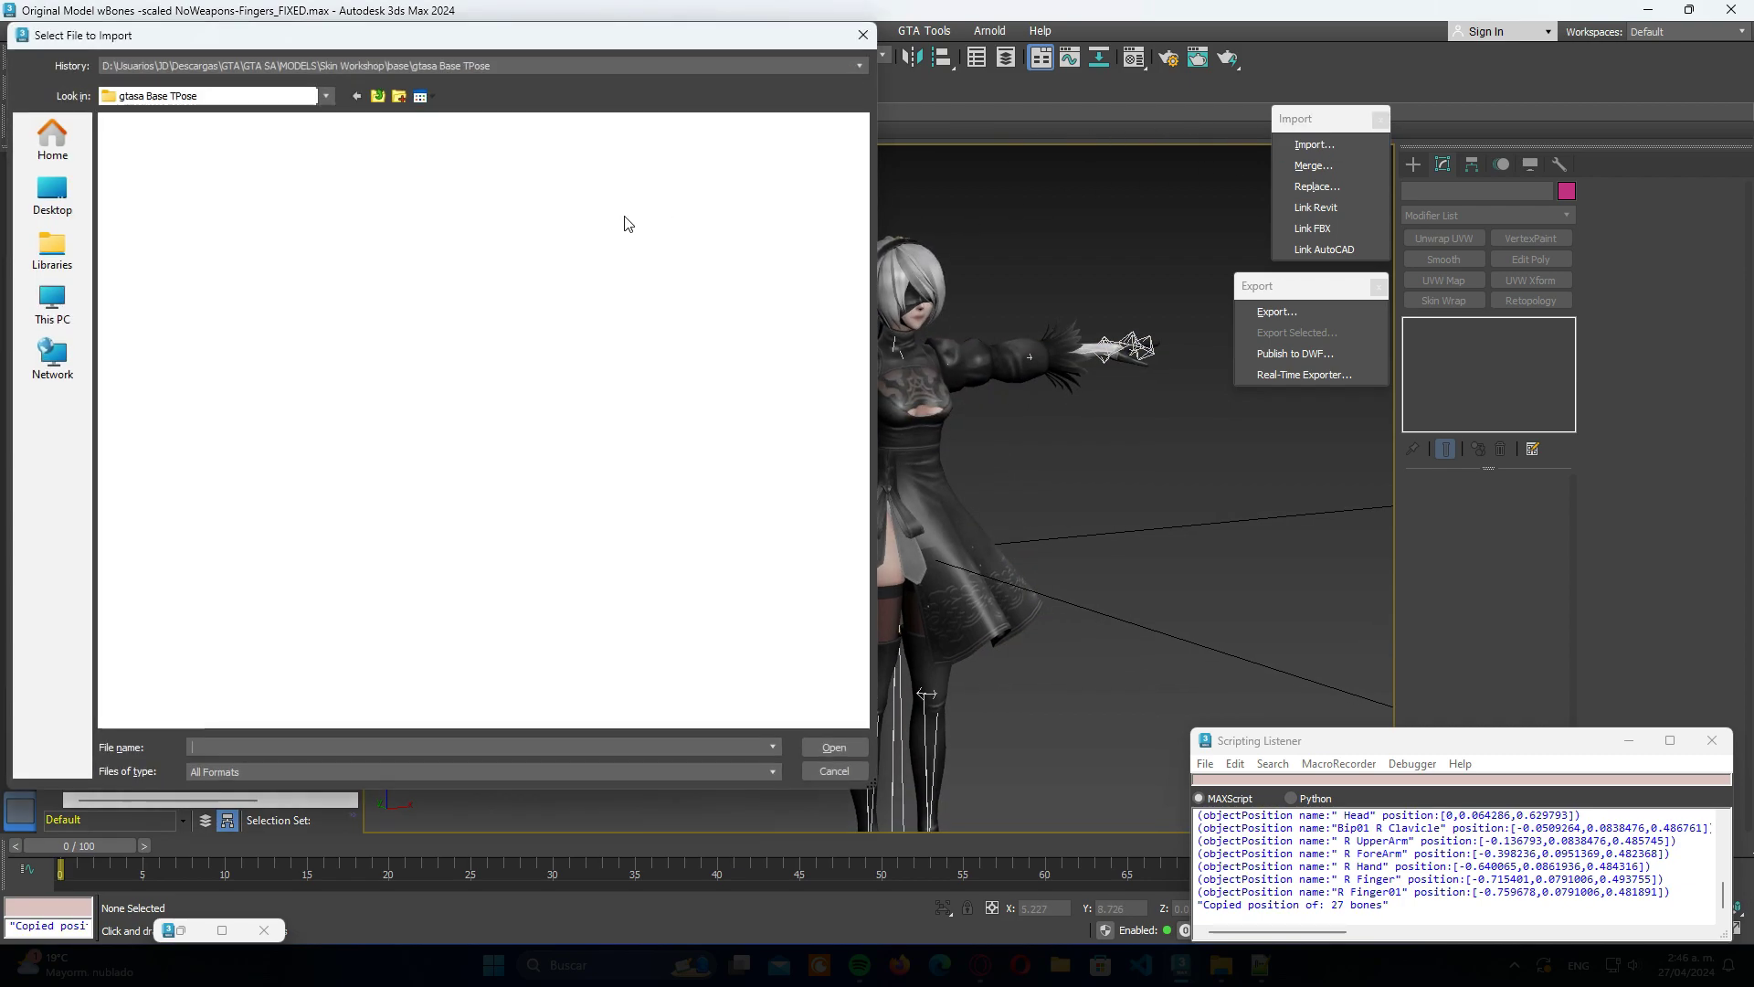
{"action": "left_click", "coordinate": [271, 207]}
{"action": "left_click", "coordinate": [834, 746]}
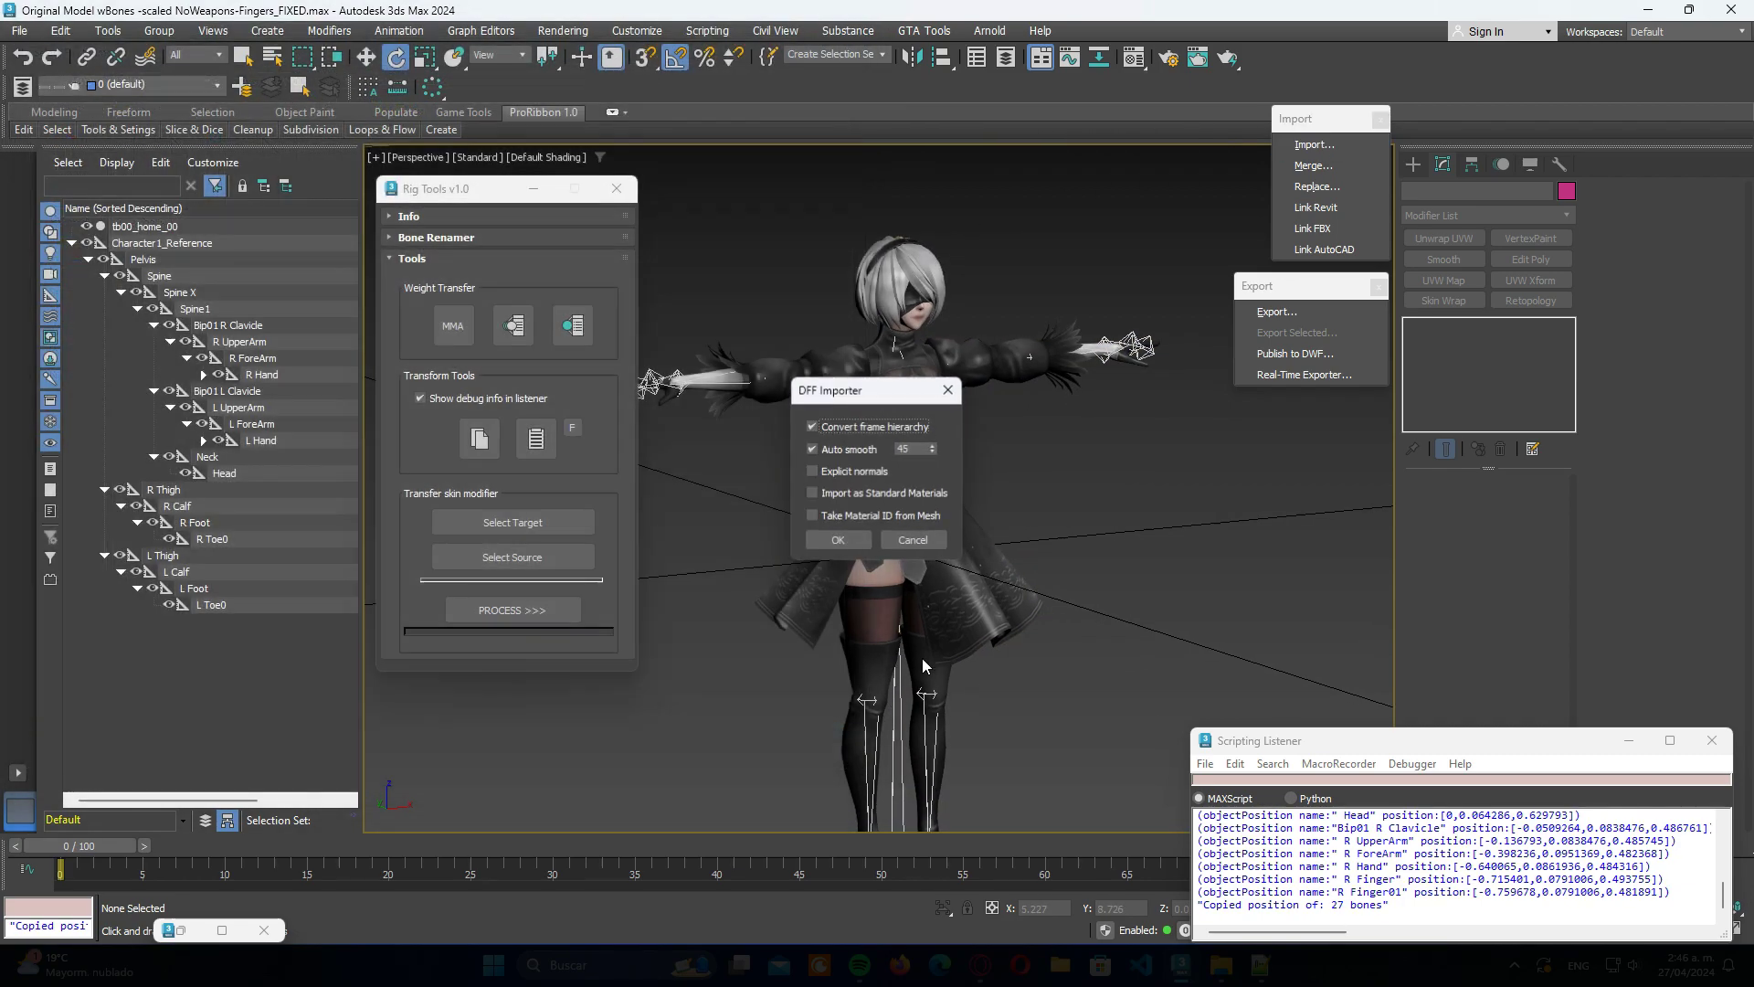
{"action": "left_click", "coordinate": [863, 539]}
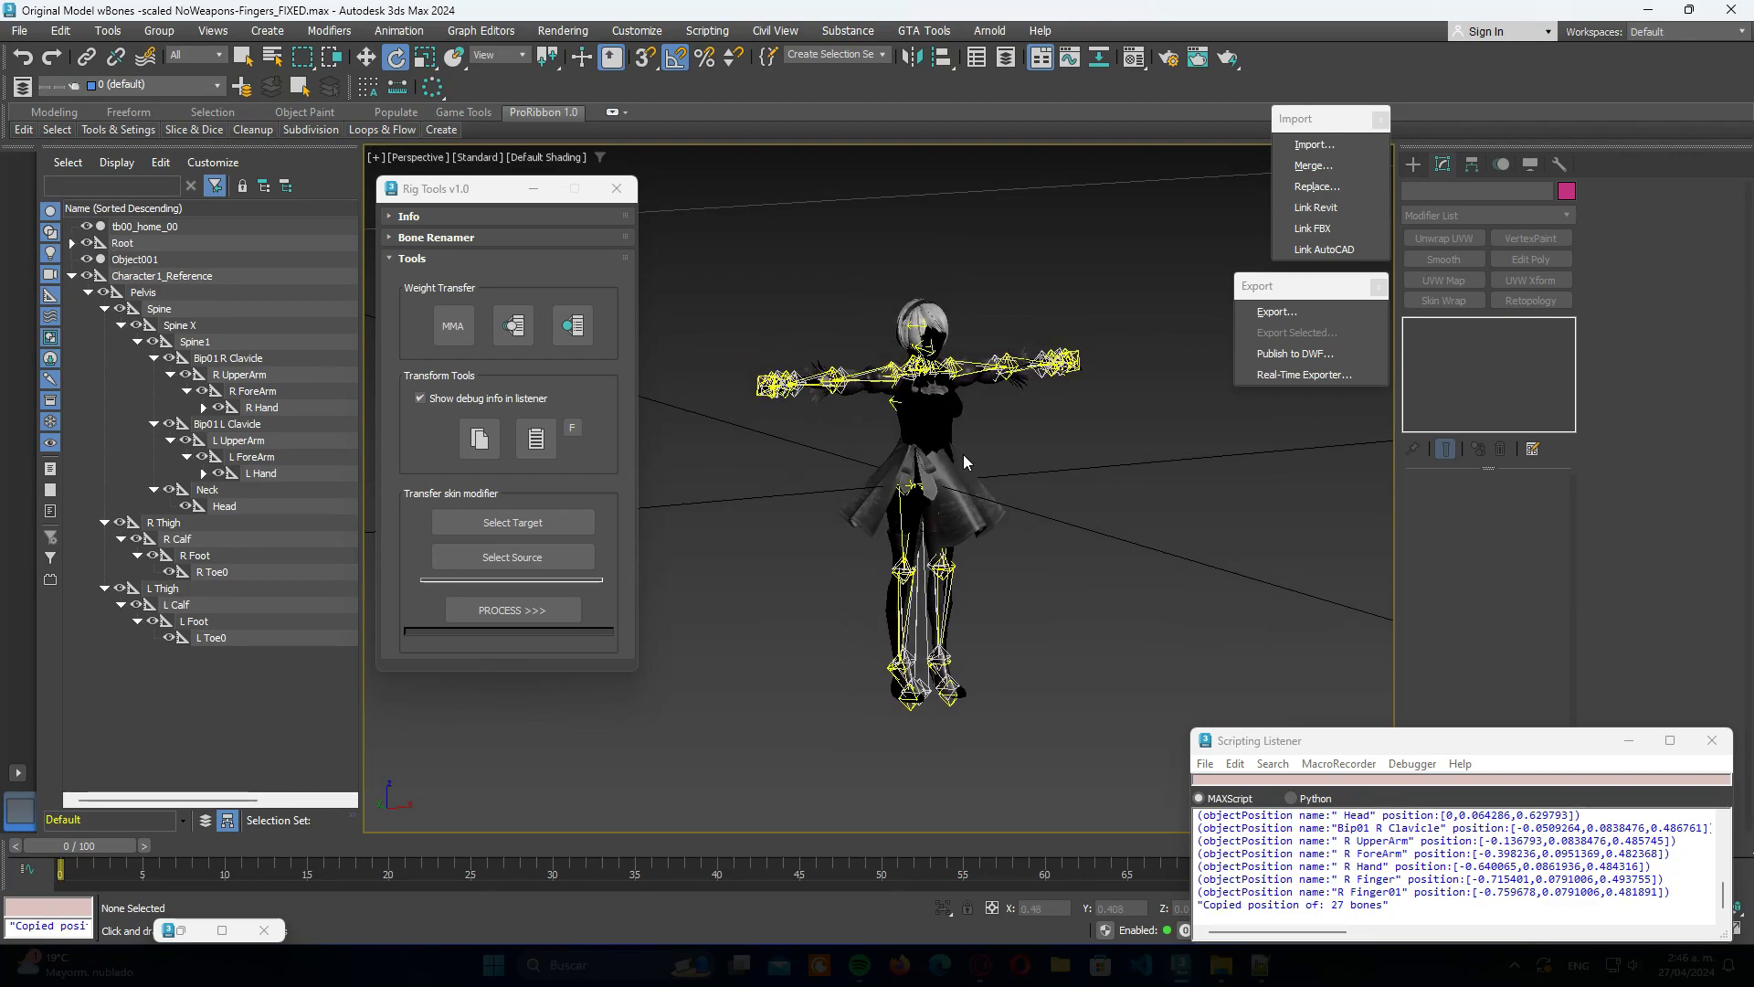
Step: Re-link the model's material bitmap to wfybe.tga from gtasa Base TPose and show it in the viewport
{"action": "key", "text": "m"}
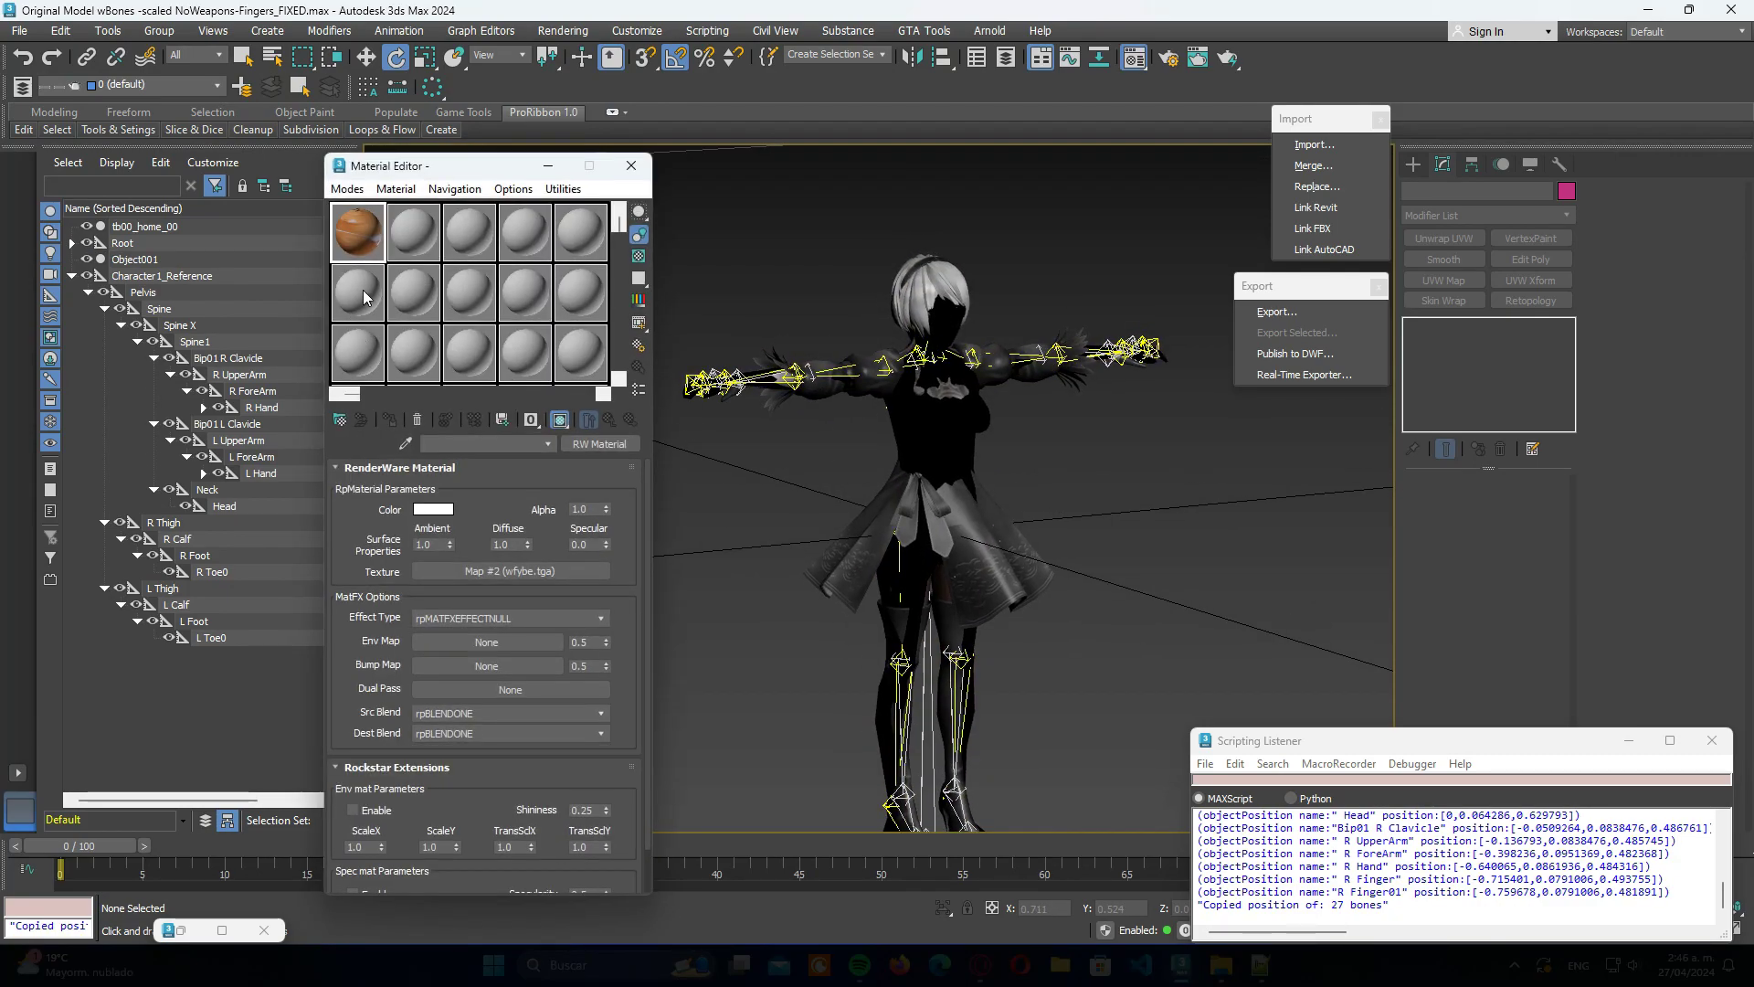
{"action": "left_click", "coordinate": [407, 448]}
{"action": "left_click", "coordinate": [914, 503]}
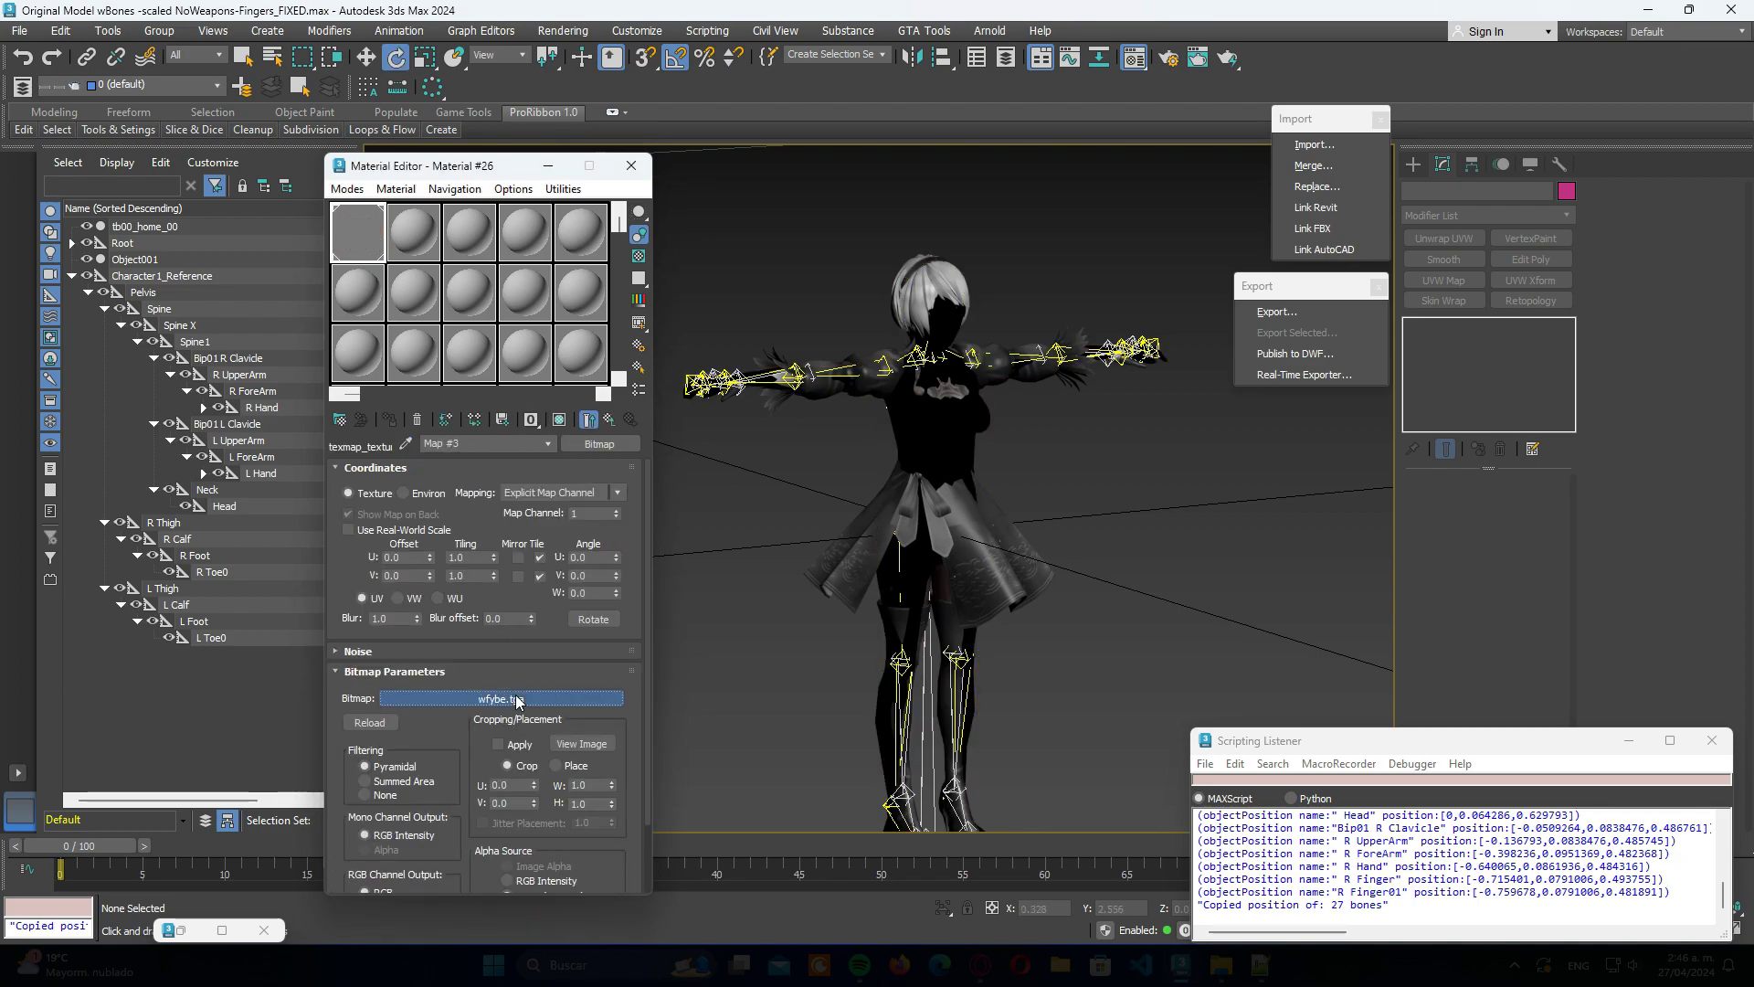
{"action": "left_click", "coordinate": [525, 698]}
{"action": "left_click", "coordinate": [941, 506]}
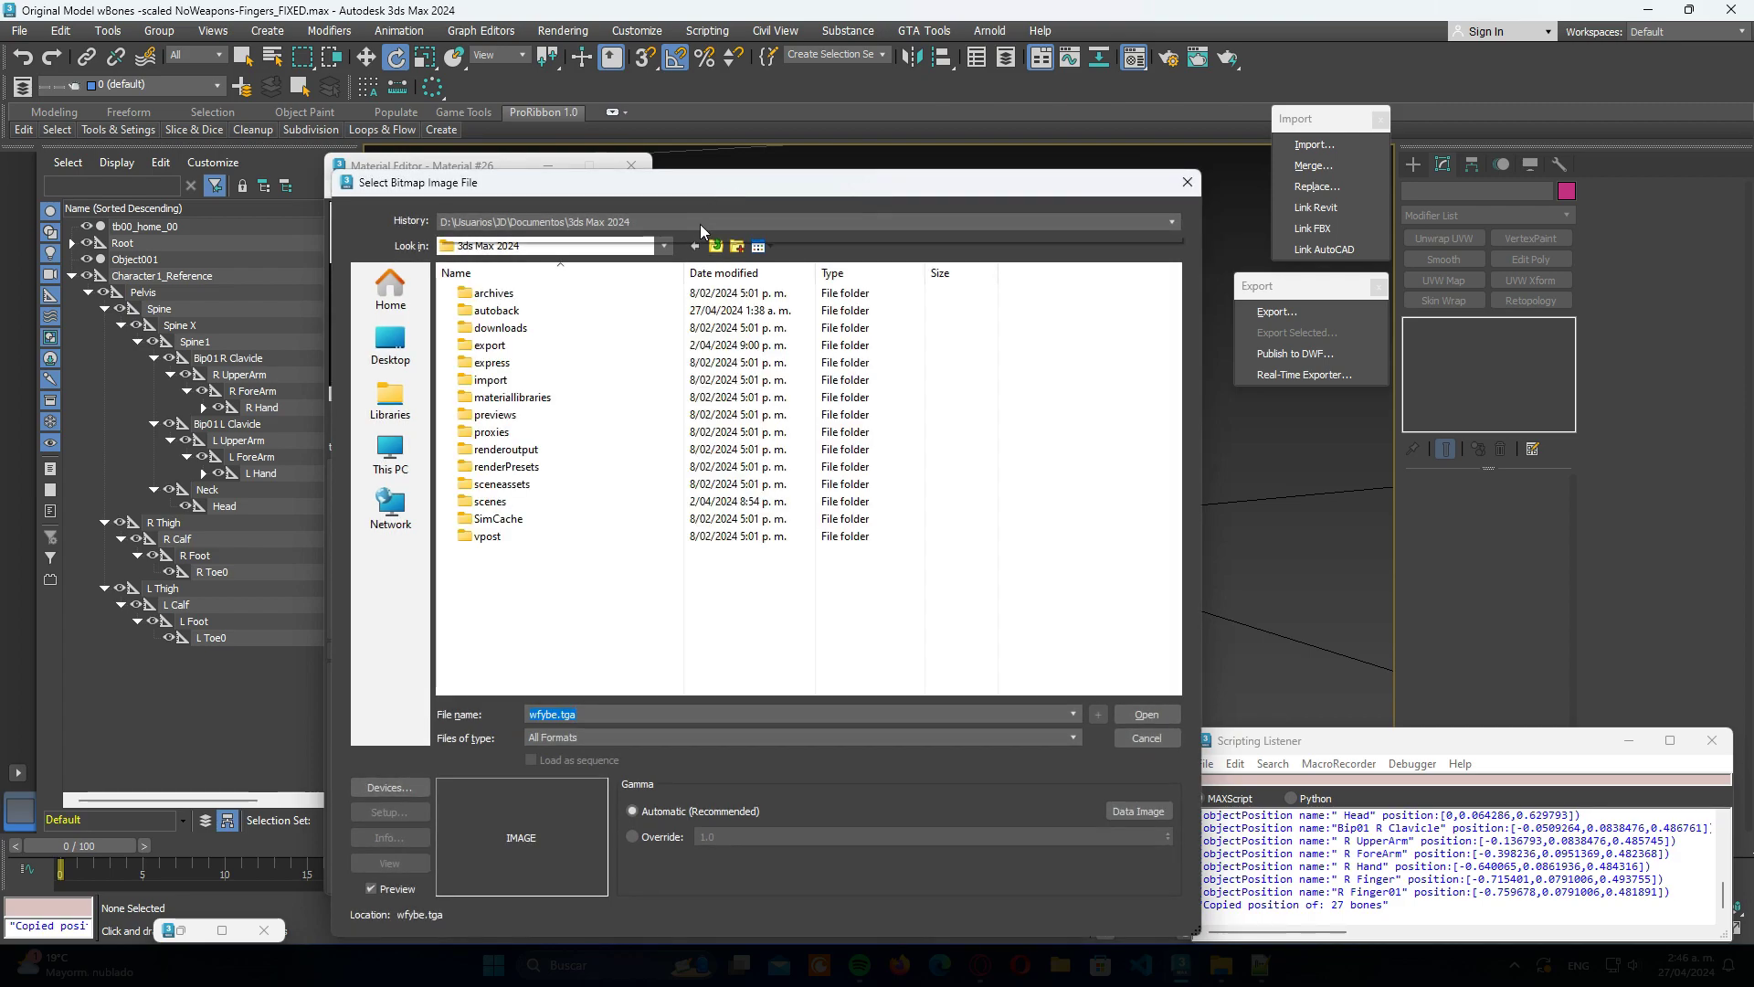
{"action": "left_click", "coordinate": [700, 223]}
{"action": "left_click", "coordinate": [628, 317]}
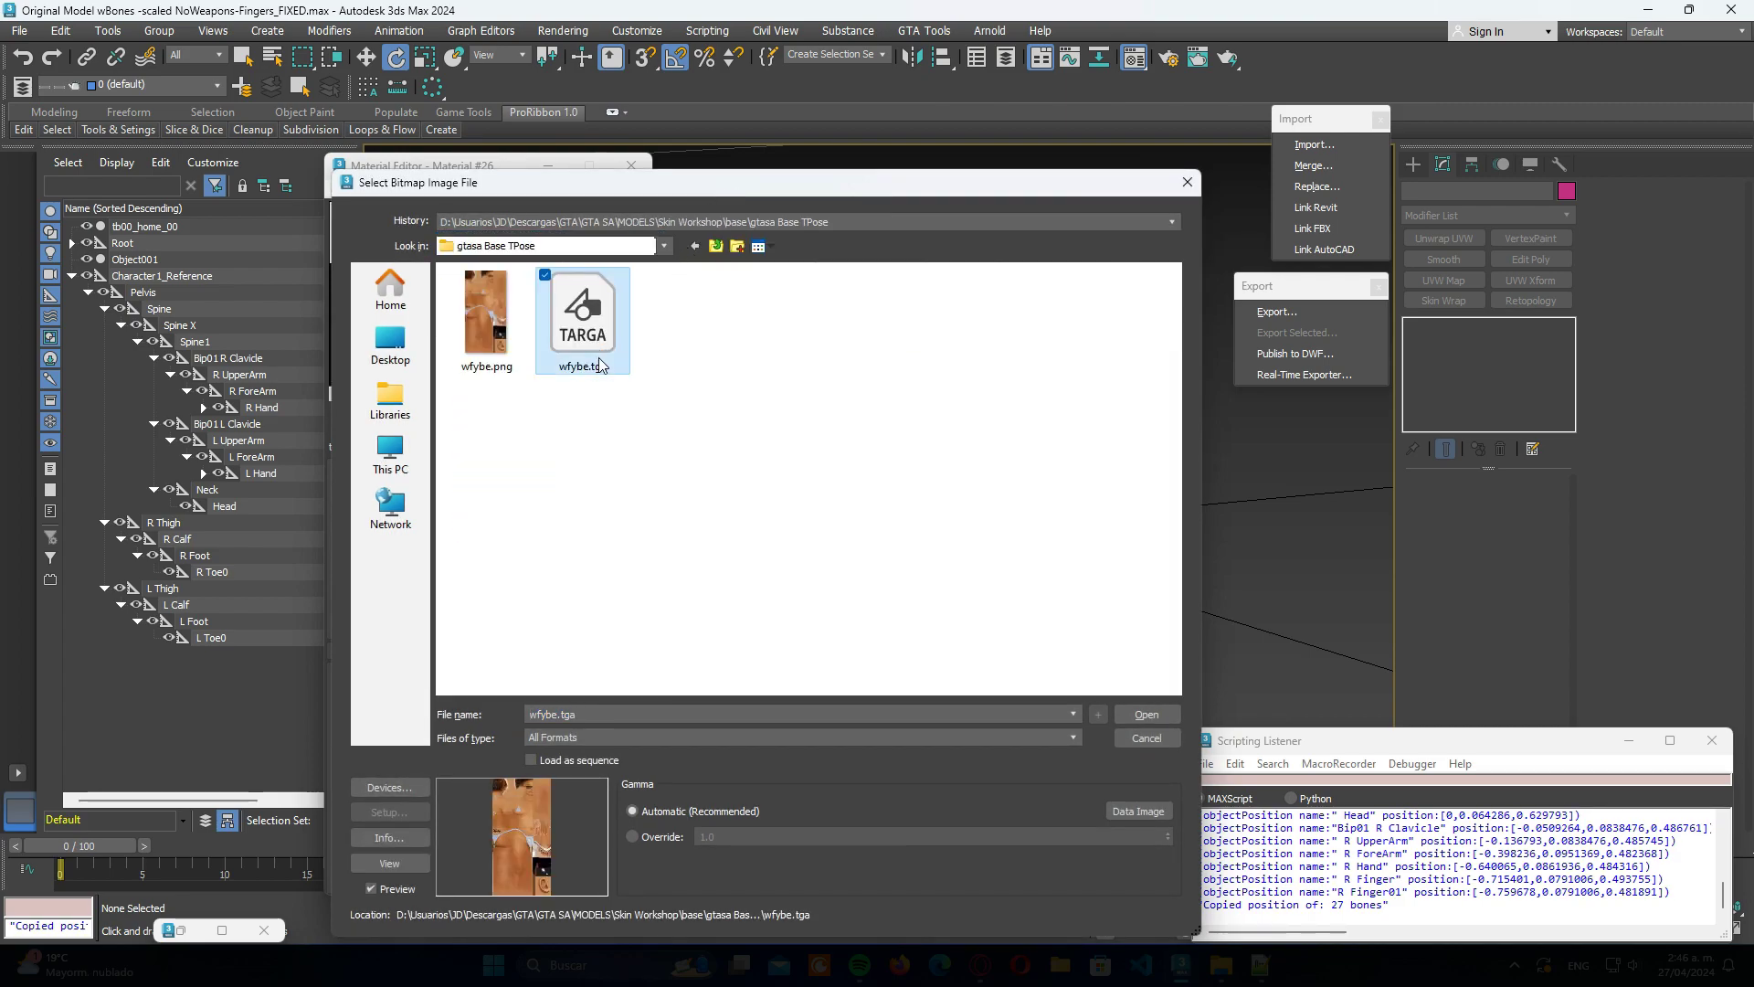
{"action": "left_click", "coordinate": [1147, 713]}
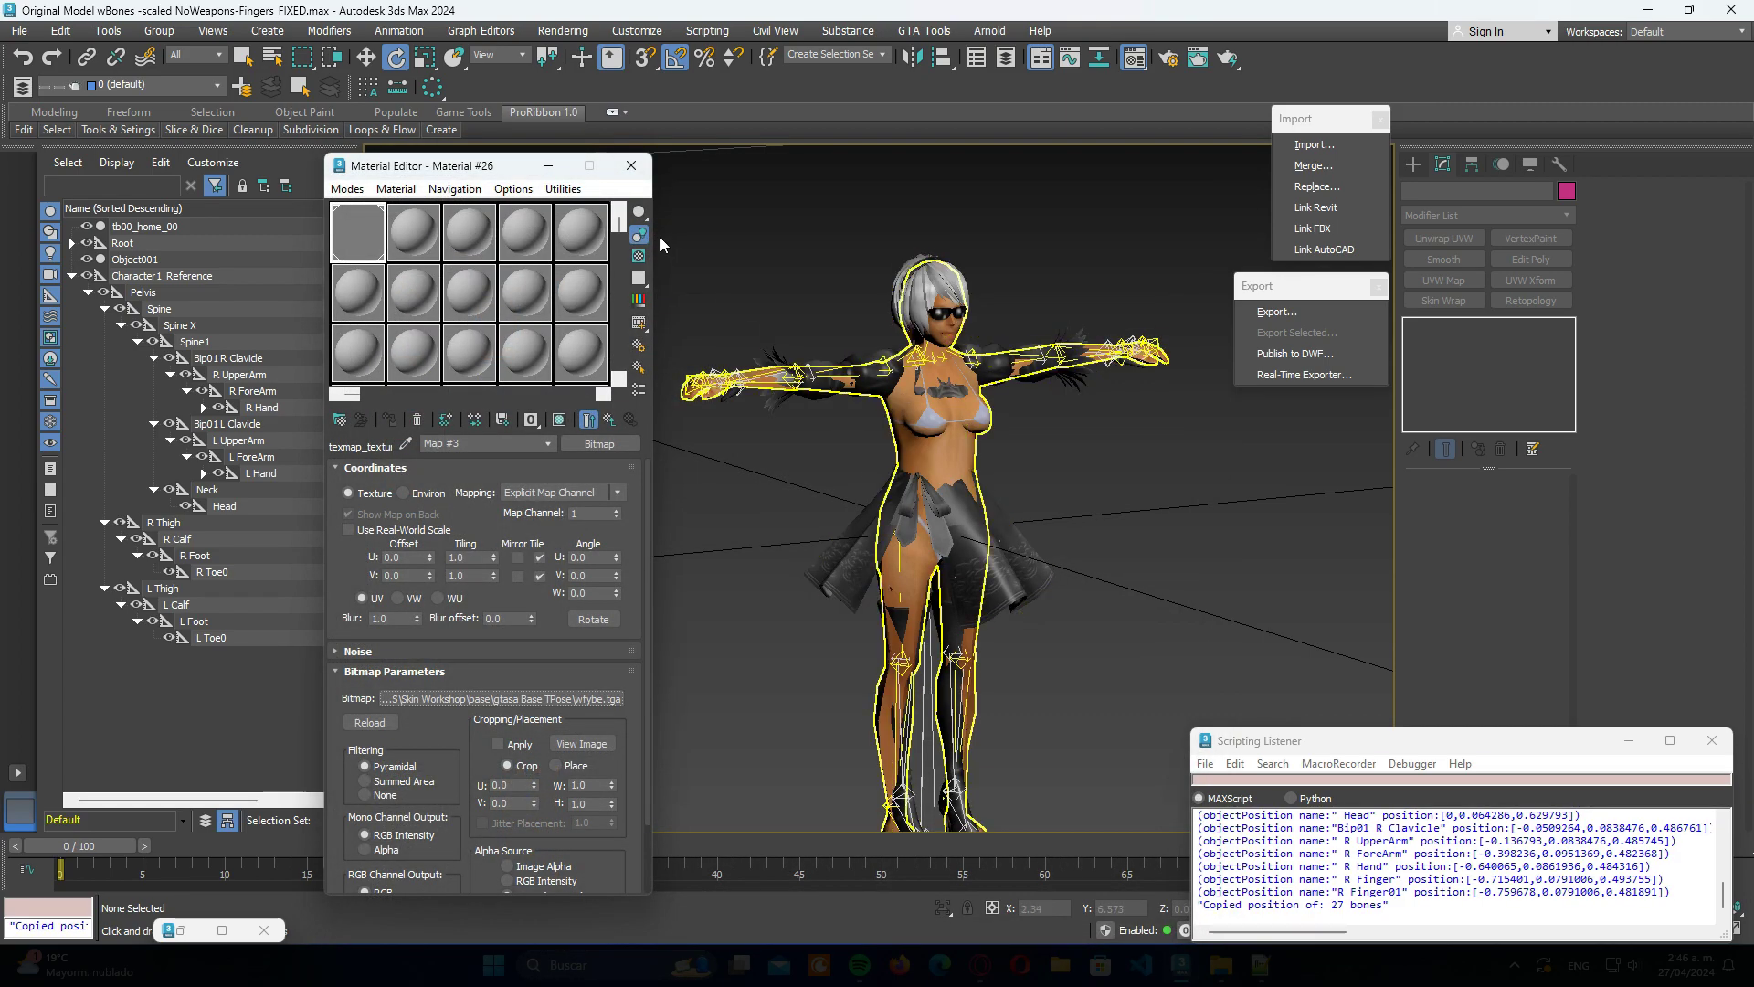
{"action": "left_click", "coordinate": [630, 165]}
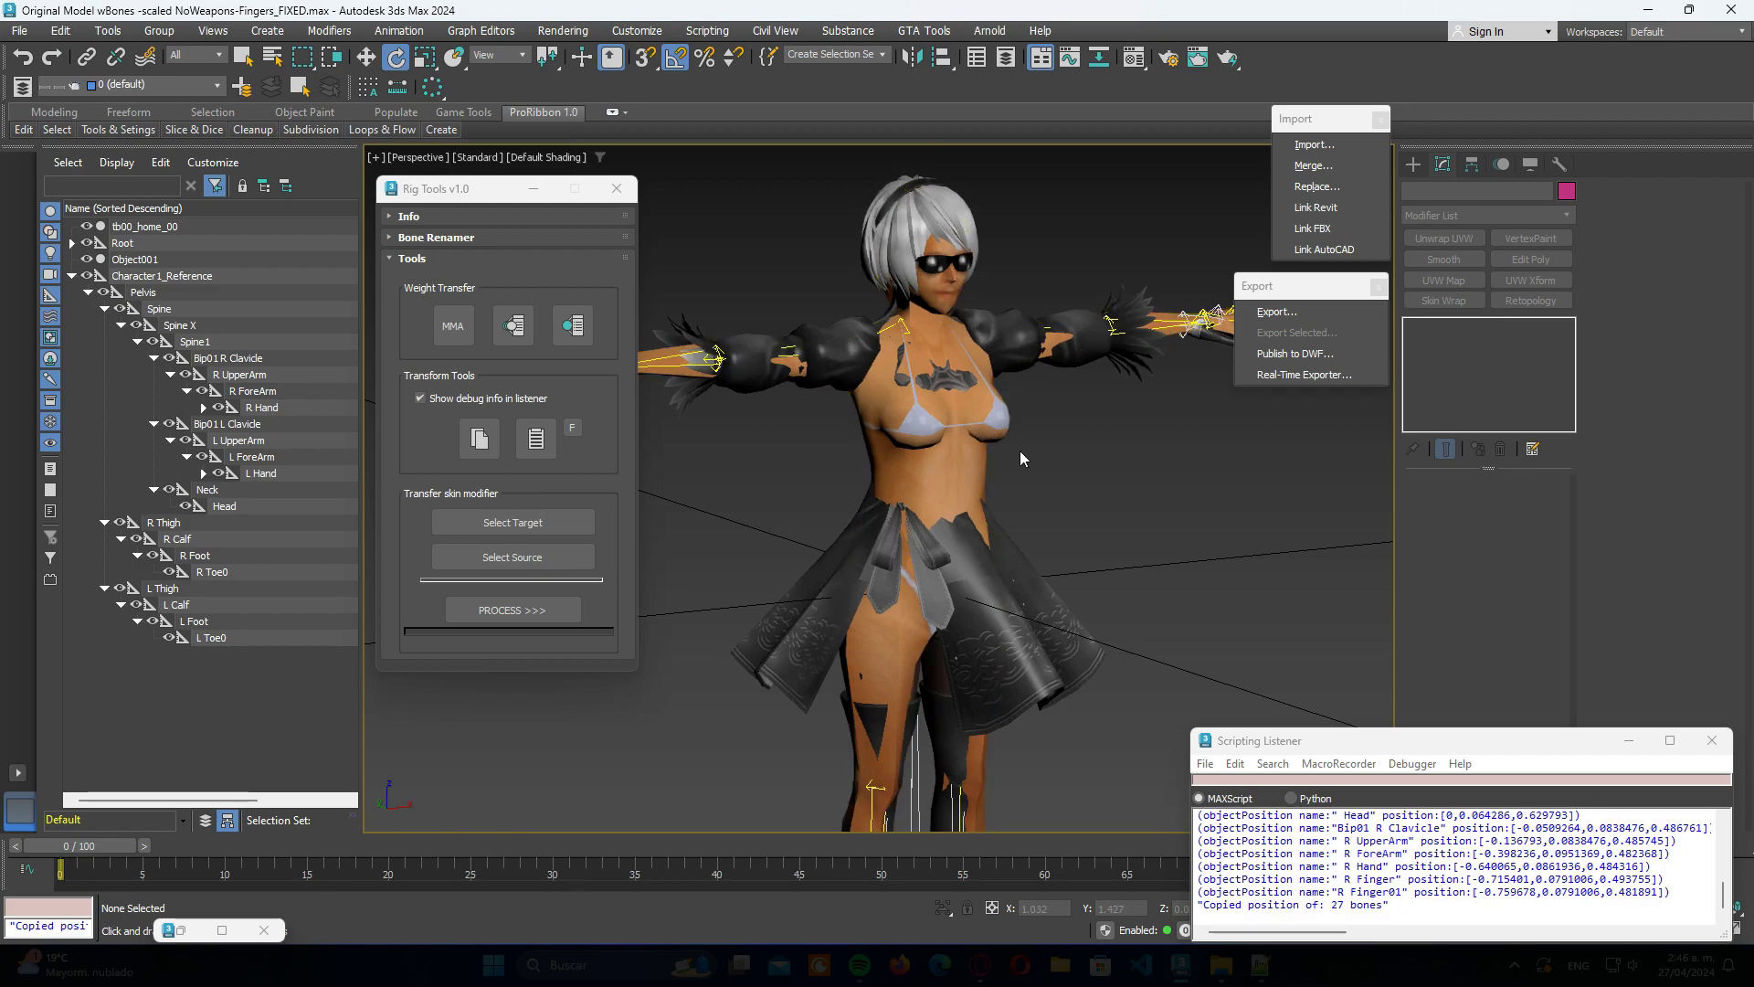
Step: In Rig Tools, set Object001 as the target mesh and enable removing its skin after pasting
{"action": "left_click", "coordinate": [975, 447]}
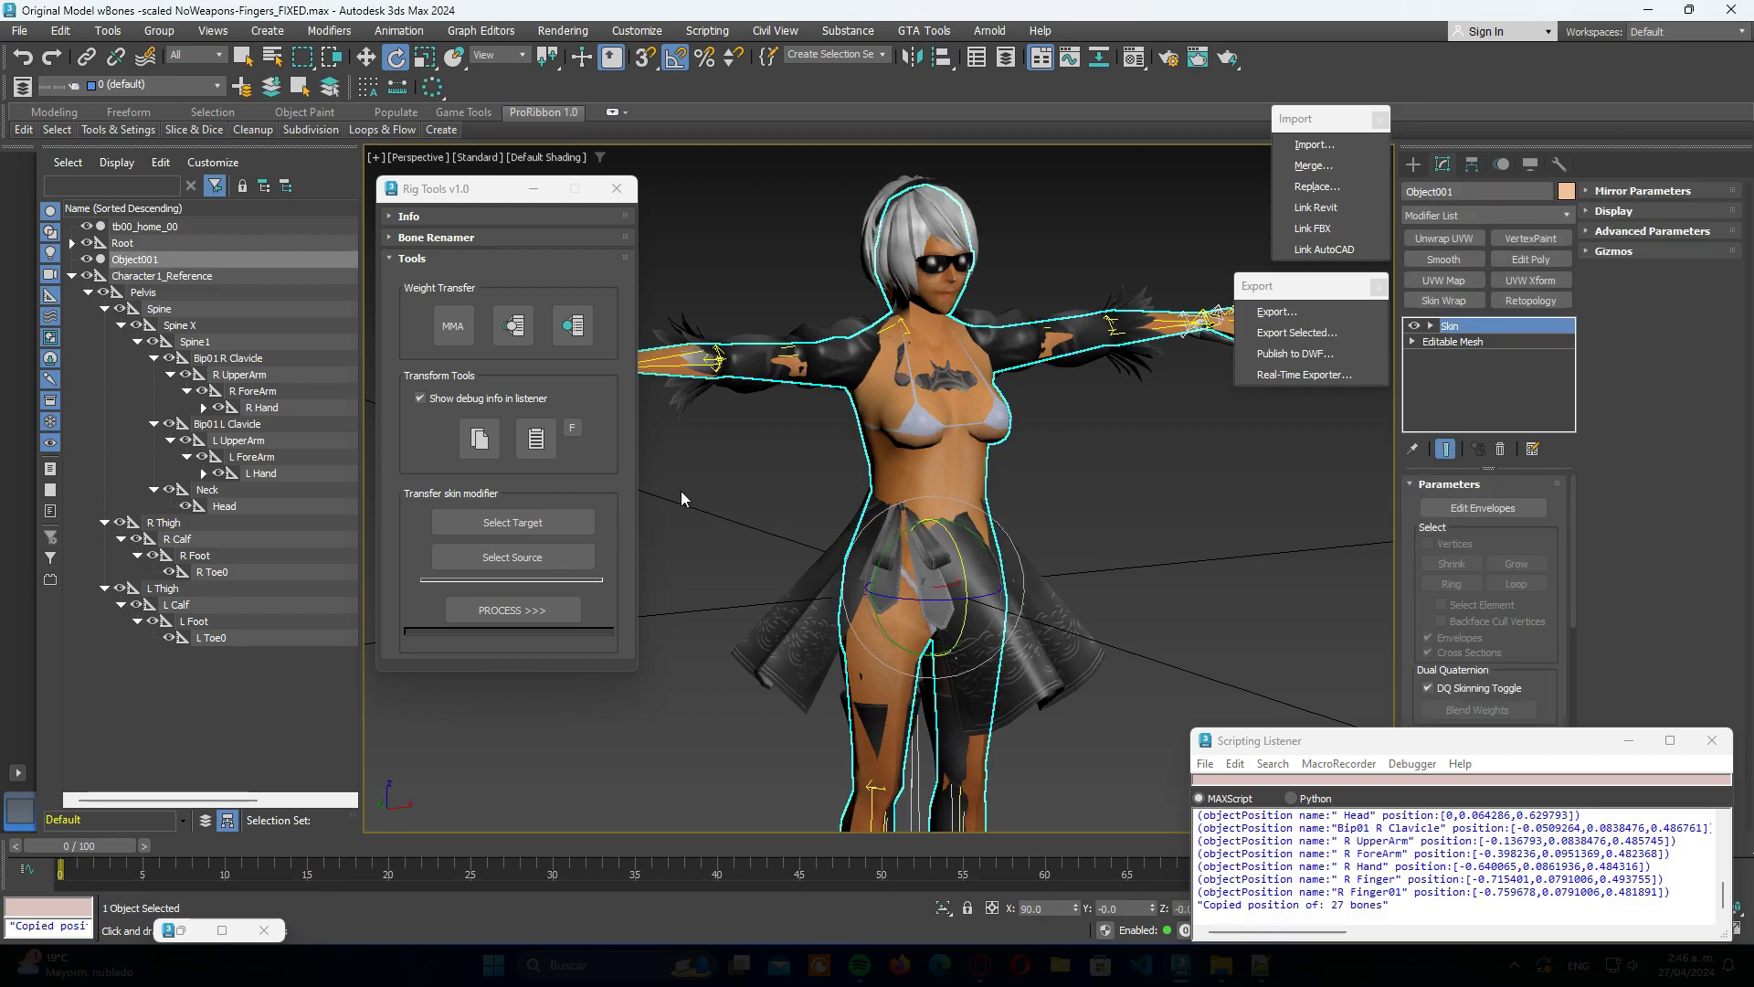
{"action": "left_click", "coordinate": [751, 480]}
{"action": "left_click", "coordinate": [535, 528]}
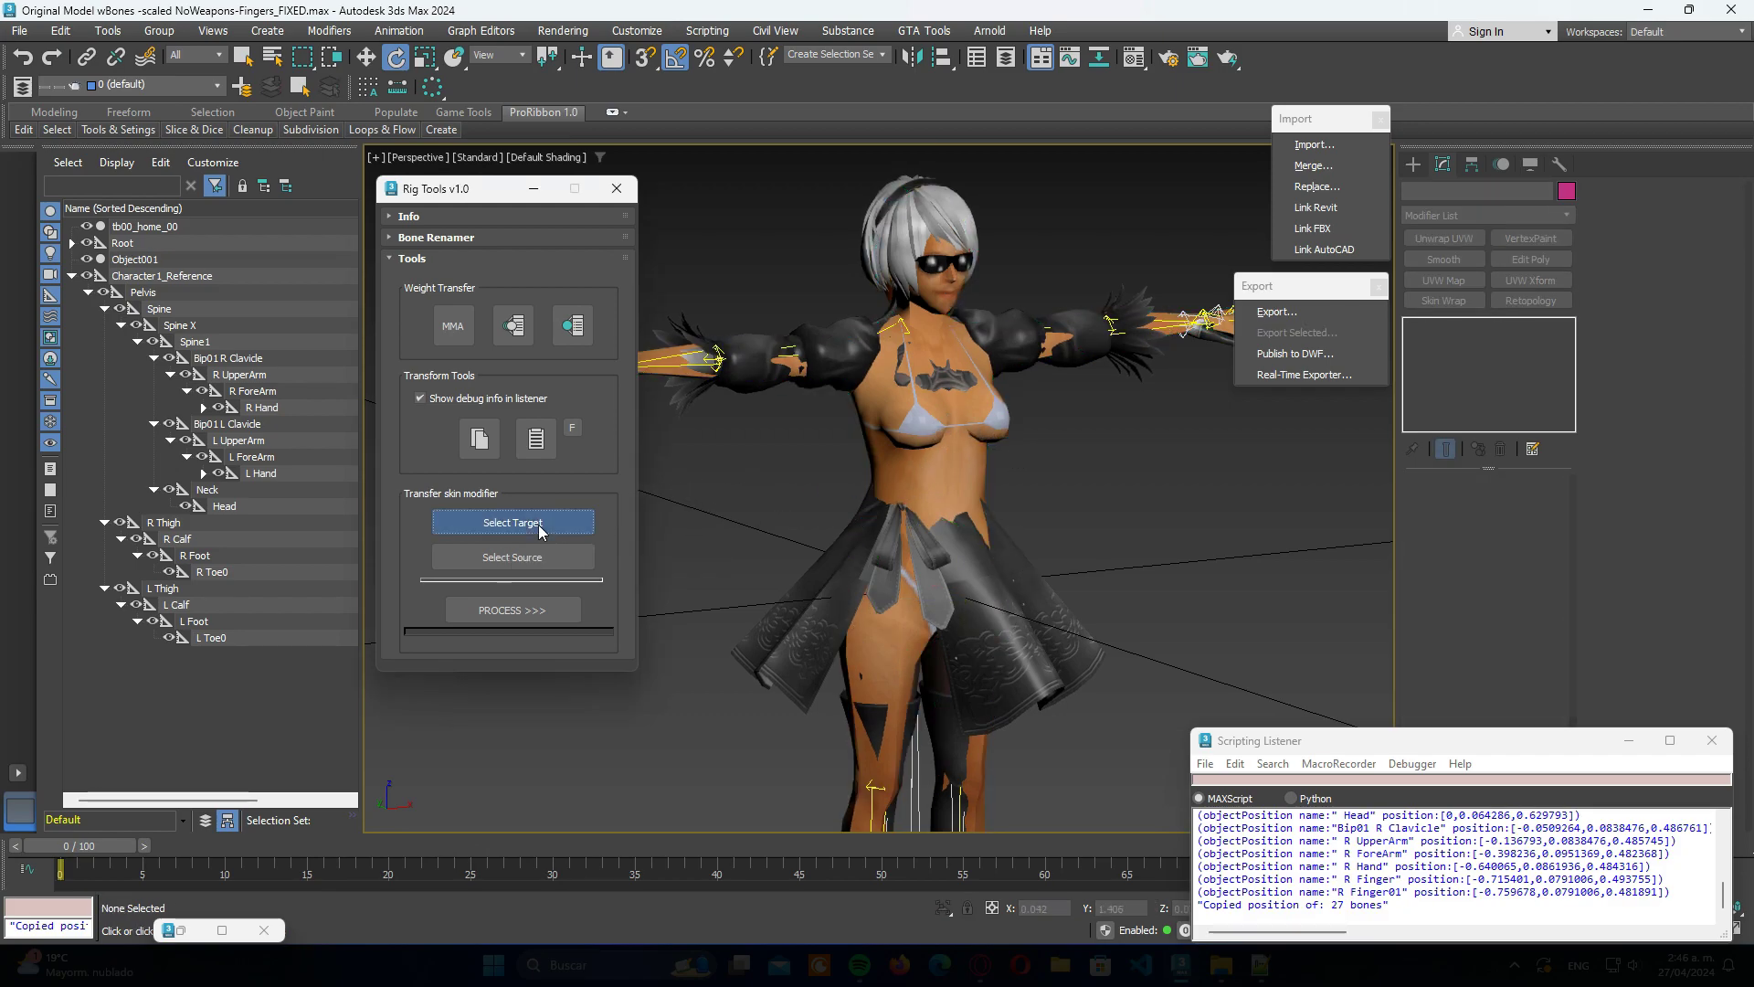
{"action": "left_click", "coordinate": [968, 480]}
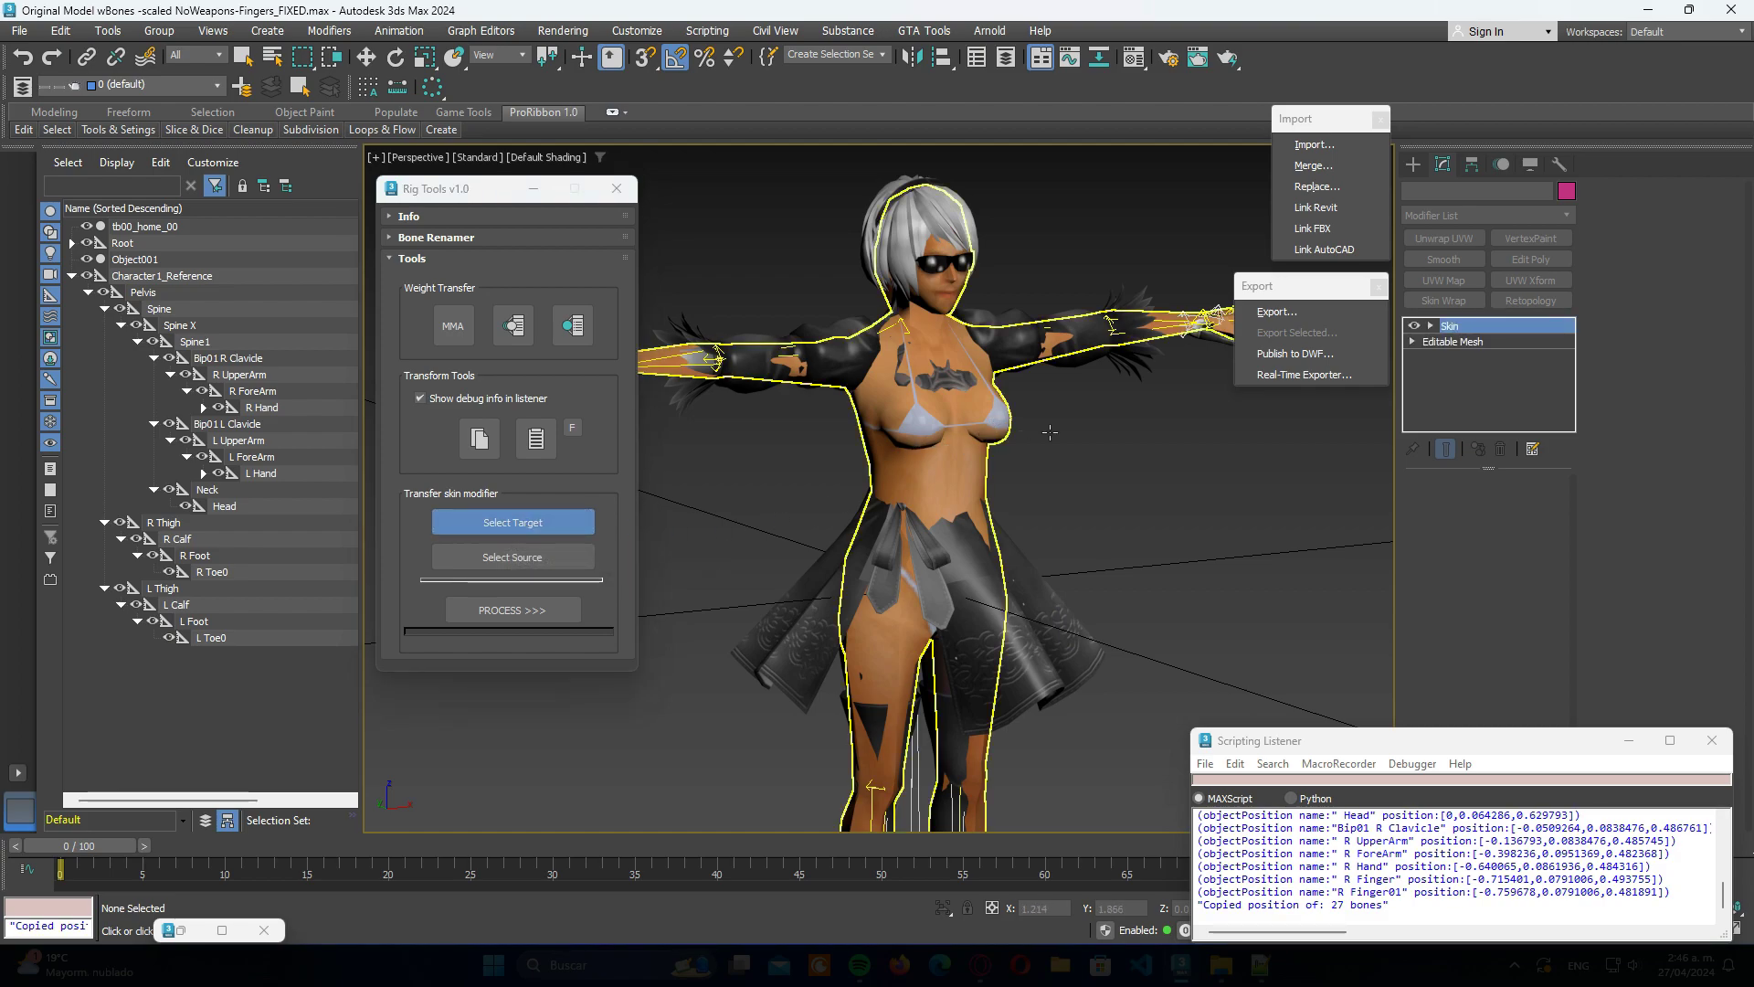
{"action": "left_click", "coordinate": [574, 431]}
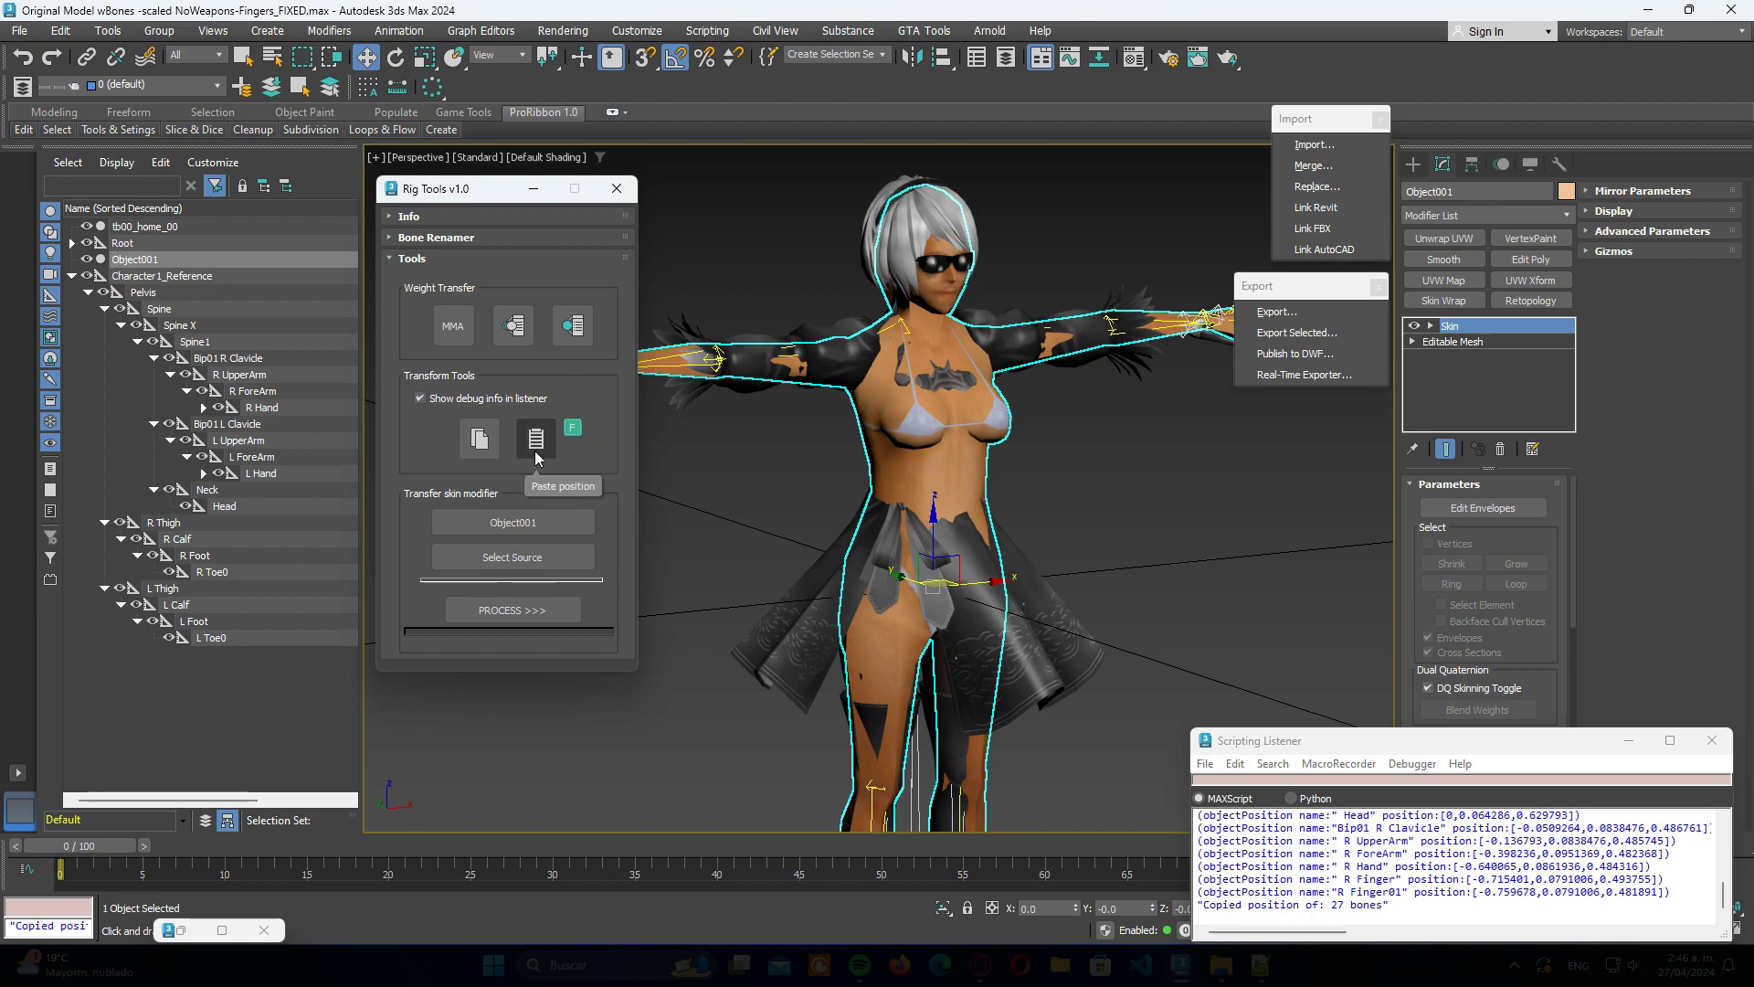
Step: Paste the copied positions onto the 25 skeleton bones
{"action": "scroll", "coordinate": [715, 495], "scroll_direction": "down", "scroll_amount": 2}
{"action": "middle_click_drag", "start_coordinate": [715, 495], "coordinate": [797, 469]}
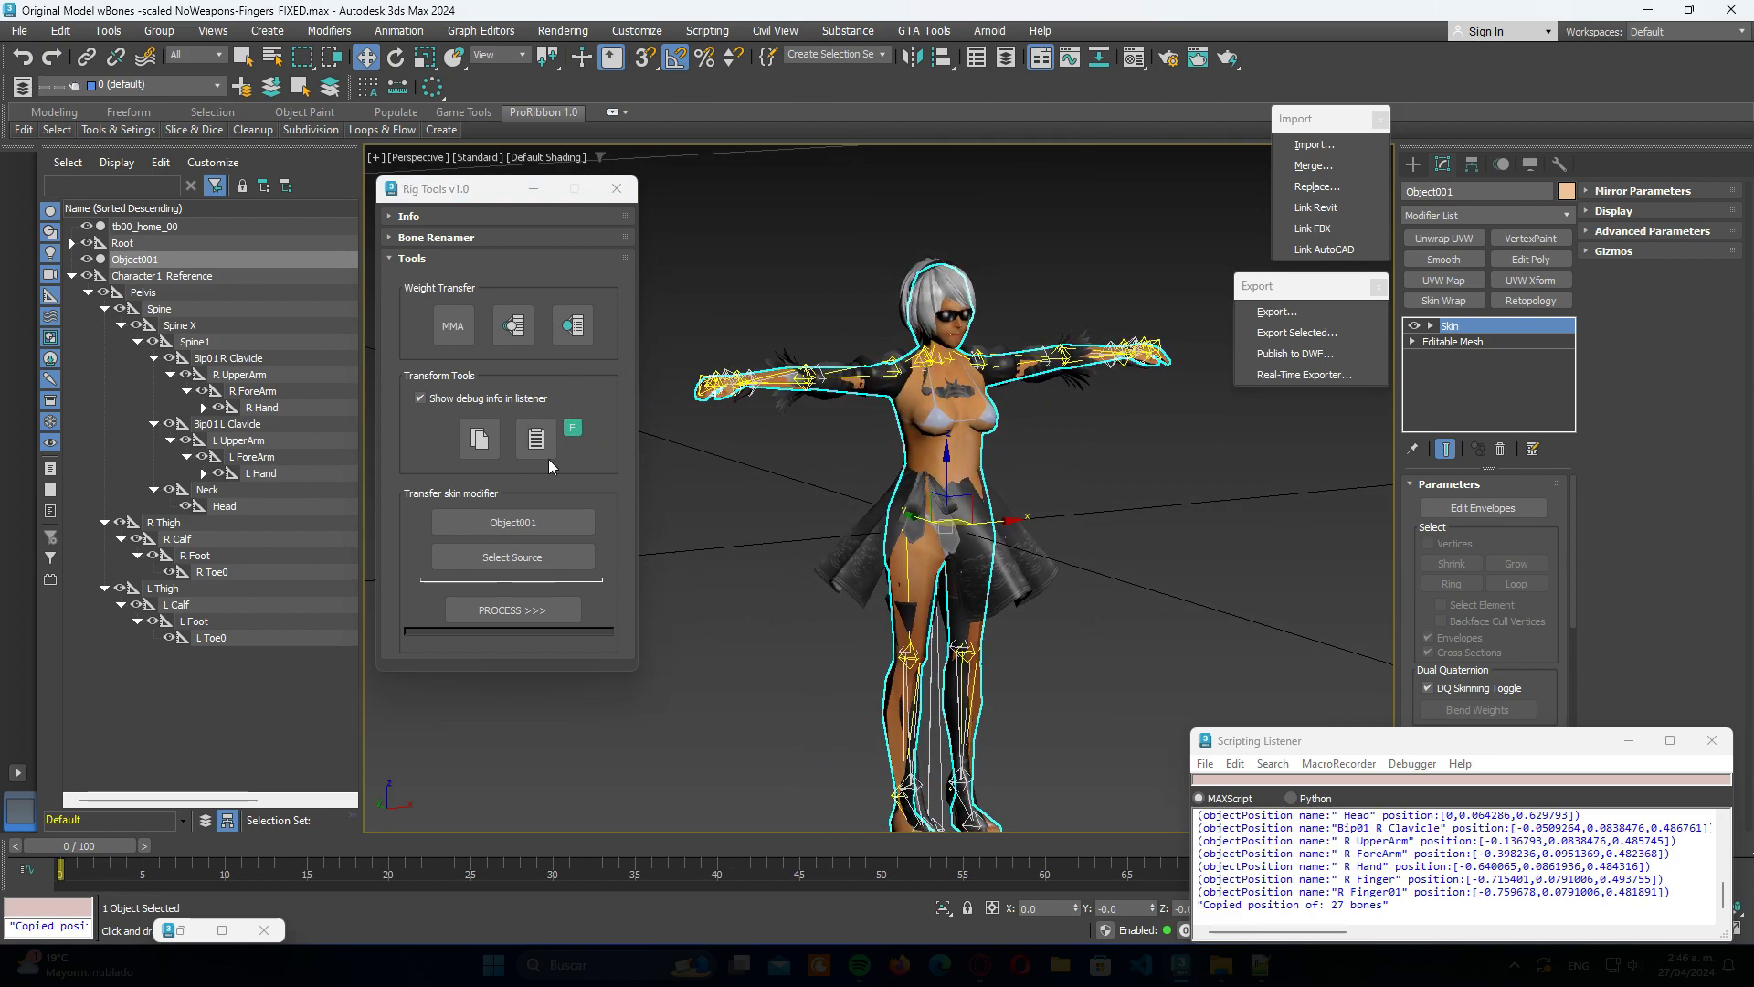
{"action": "left_click", "coordinate": [533, 443]}
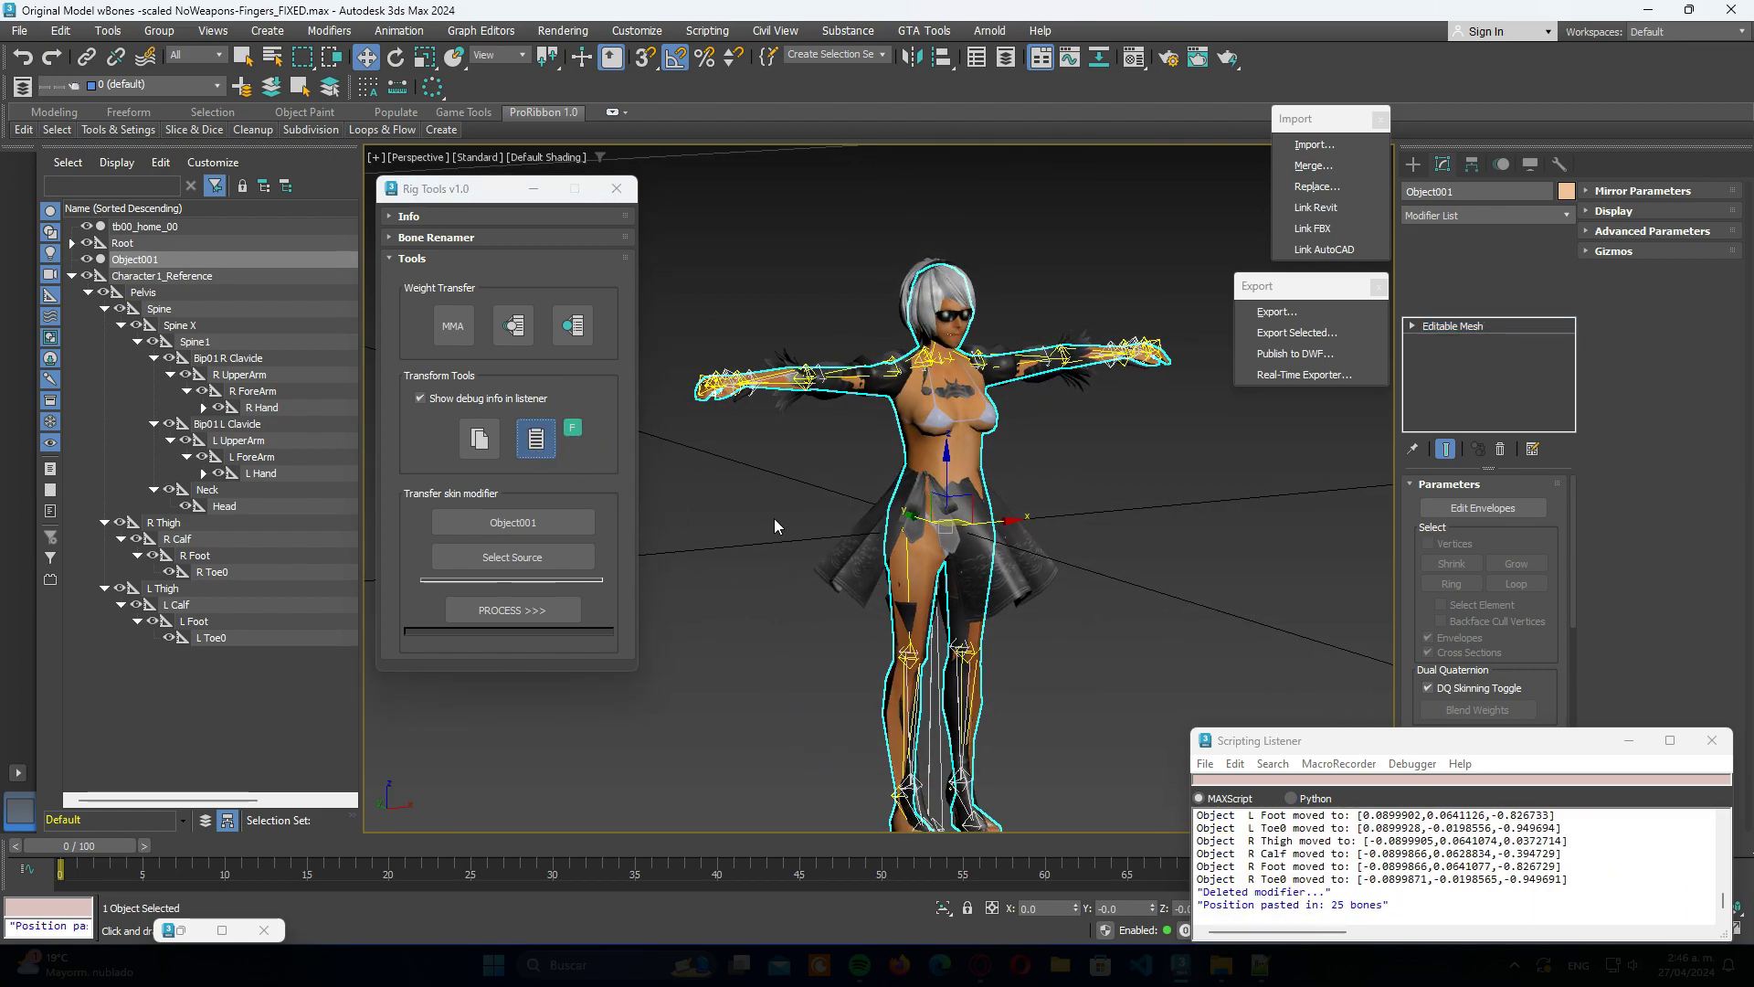
{"action": "left_click", "coordinate": [945, 502]}
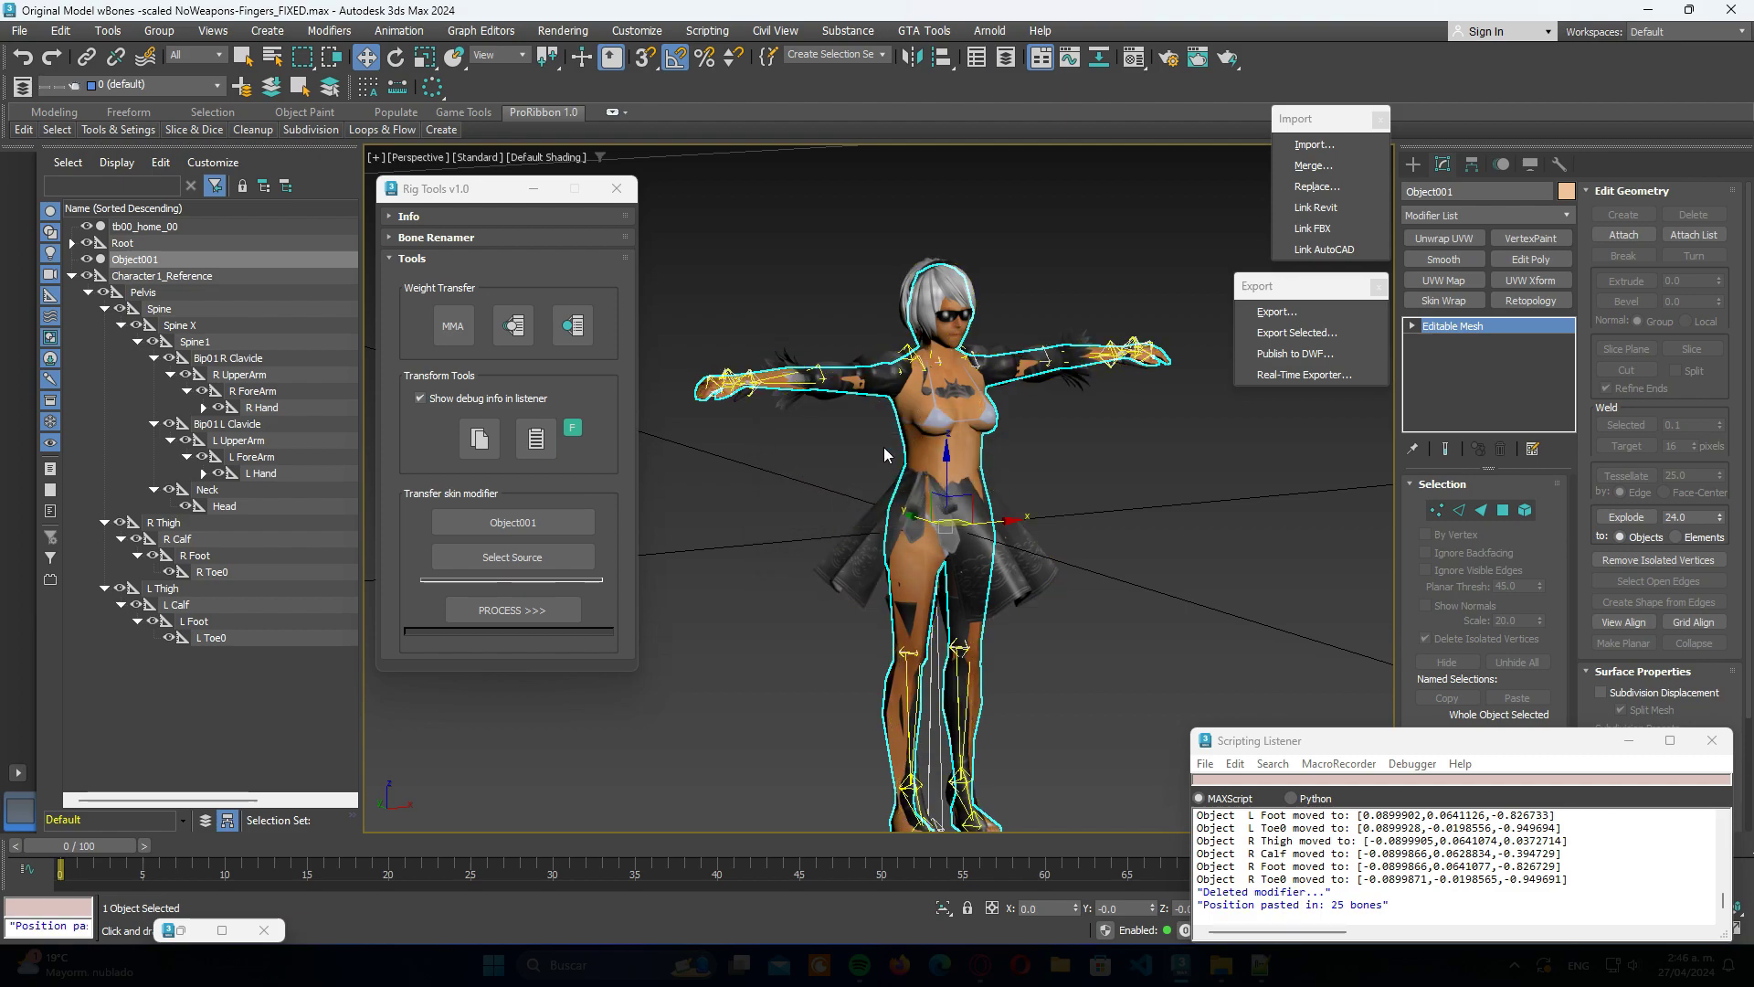
Step: Hide Object001 and tb00_home_00, then orbit around the skeleton to inspect the bones
{"action": "scroll", "coordinate": [855, 447], "scroll_direction": "up", "scroll_amount": 3}
{"action": "left_click", "coordinate": [87, 258]}
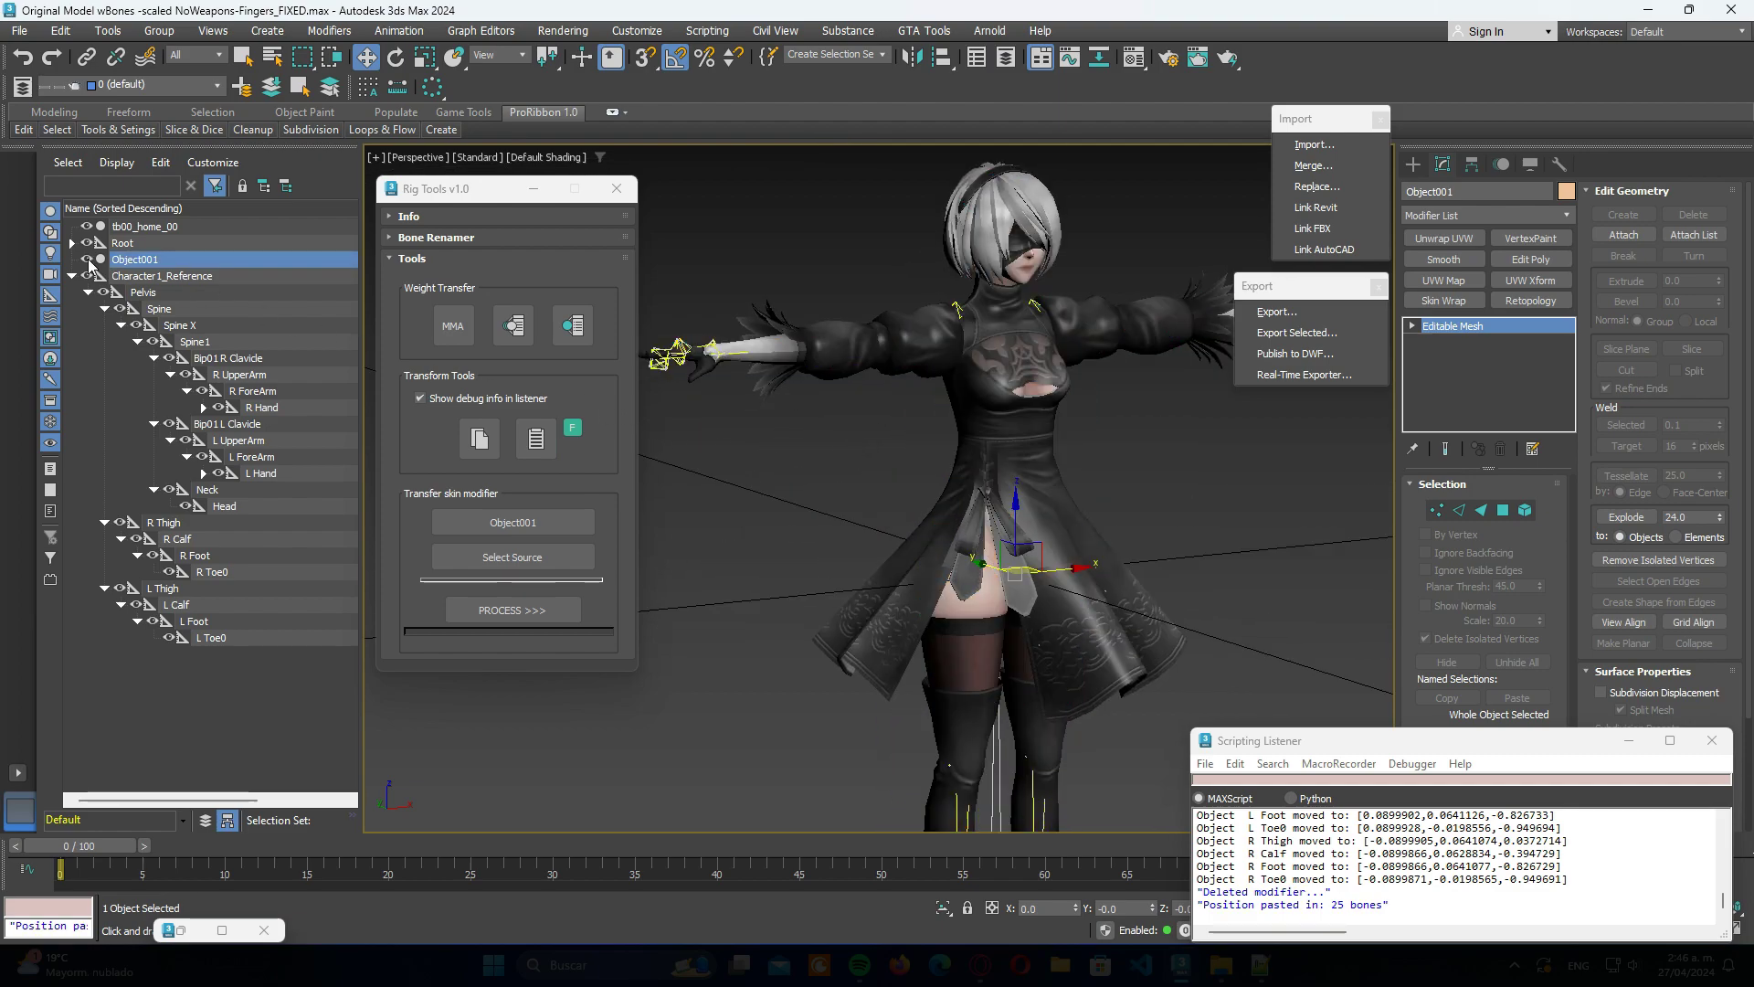
{"action": "left_click", "coordinate": [87, 226]}
{"action": "mouse_move", "coordinate": [802, 345]}
{"action": "middle_mouse_down", "text": "alt"}
{"action": "mouse_move", "coordinate": [939, 391]}
{"action": "mouse_move", "coordinate": [716, 373]}
{"action": "middle_mouse_up", "text": "alt"}
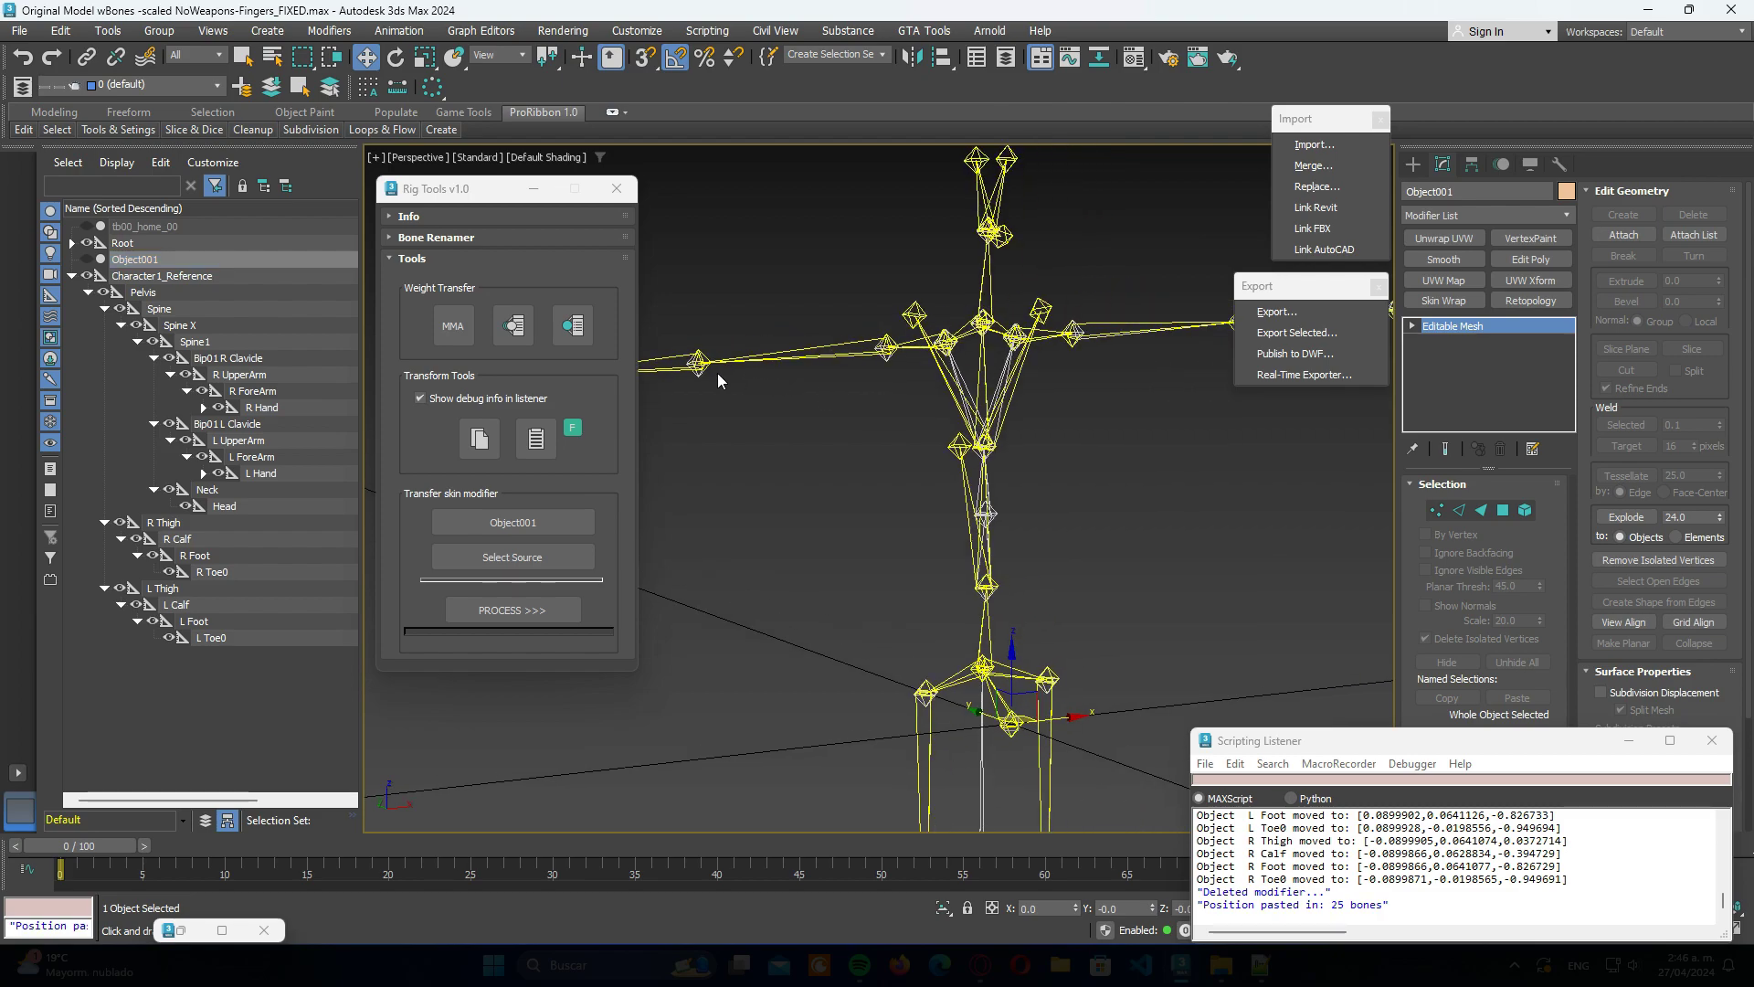
{"action": "middle_click_drag", "start_coordinate": [1051, 420], "coordinate": [892, 382], "text": "alt"}
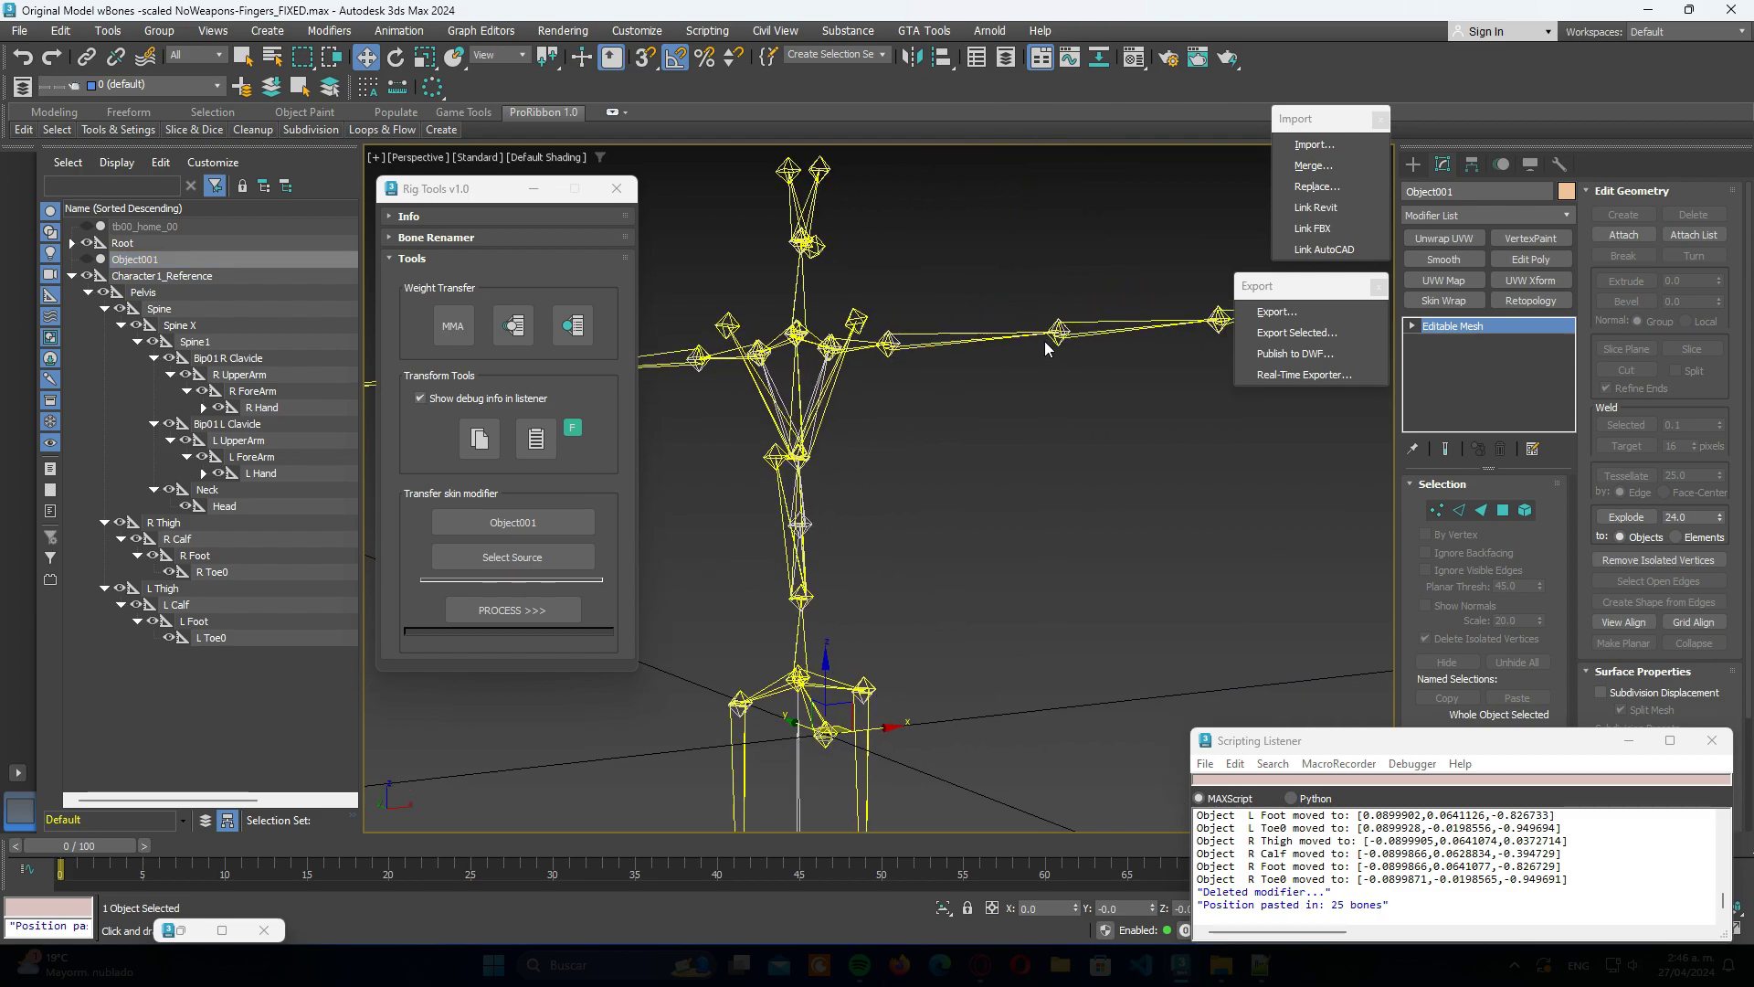
{"action": "middle_click_drag", "start_coordinate": [1044, 342], "coordinate": [1012, 333], "text": "alt"}
{"action": "middle_click_drag", "start_coordinate": [861, 484], "coordinate": [1061, 430], "text": "alt"}
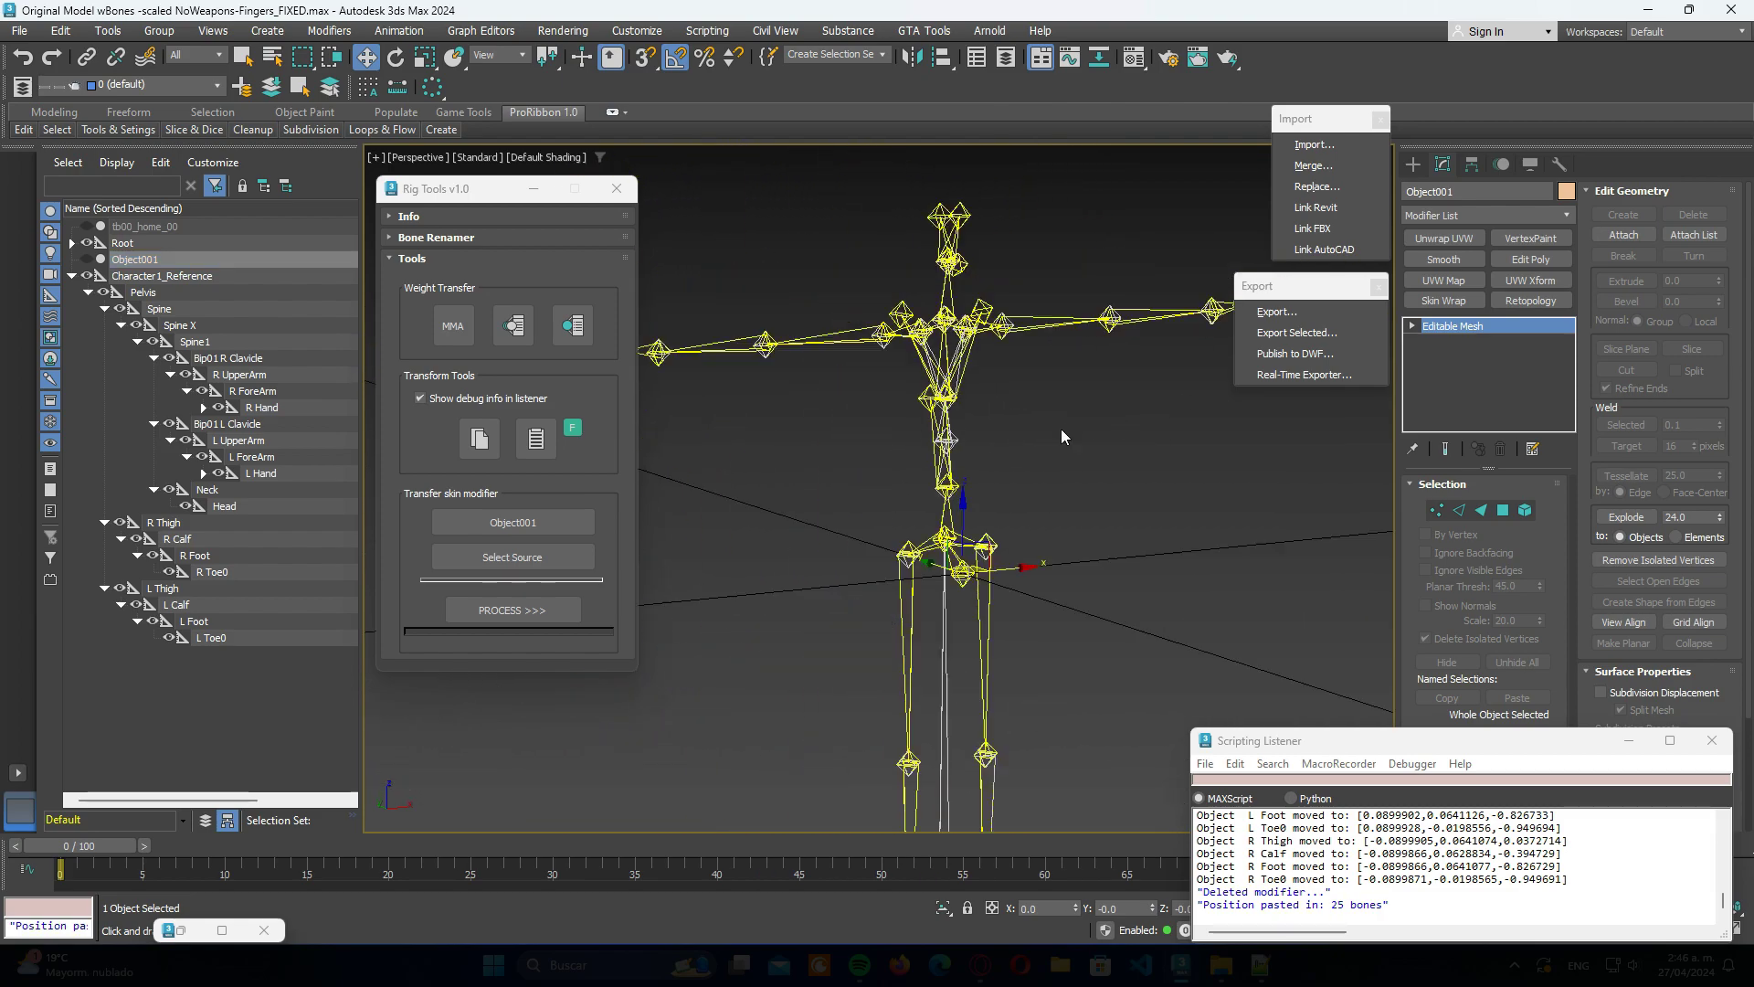
Step: Show Object001 and tb00_home_00 again and reselect Object001
{"action": "left_click", "coordinate": [87, 258]}
{"action": "left_click", "coordinate": [88, 226]}
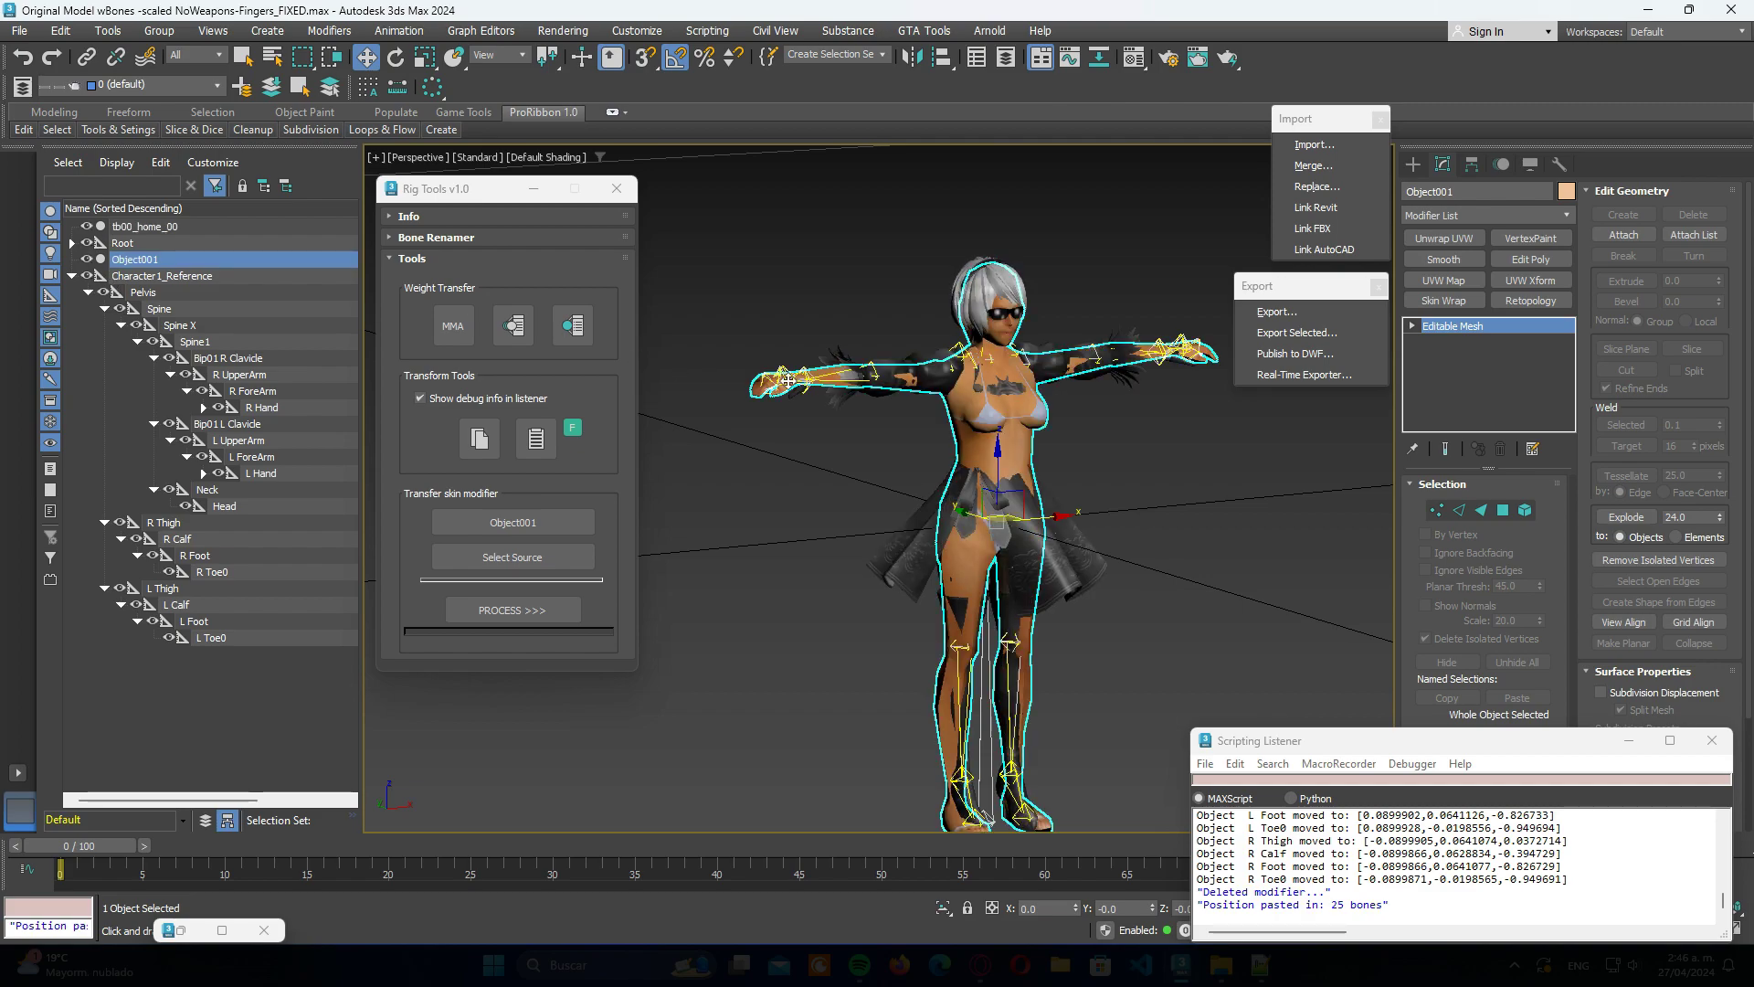
{"action": "left_click", "coordinate": [664, 447]}
{"action": "left_click", "coordinate": [996, 457]}
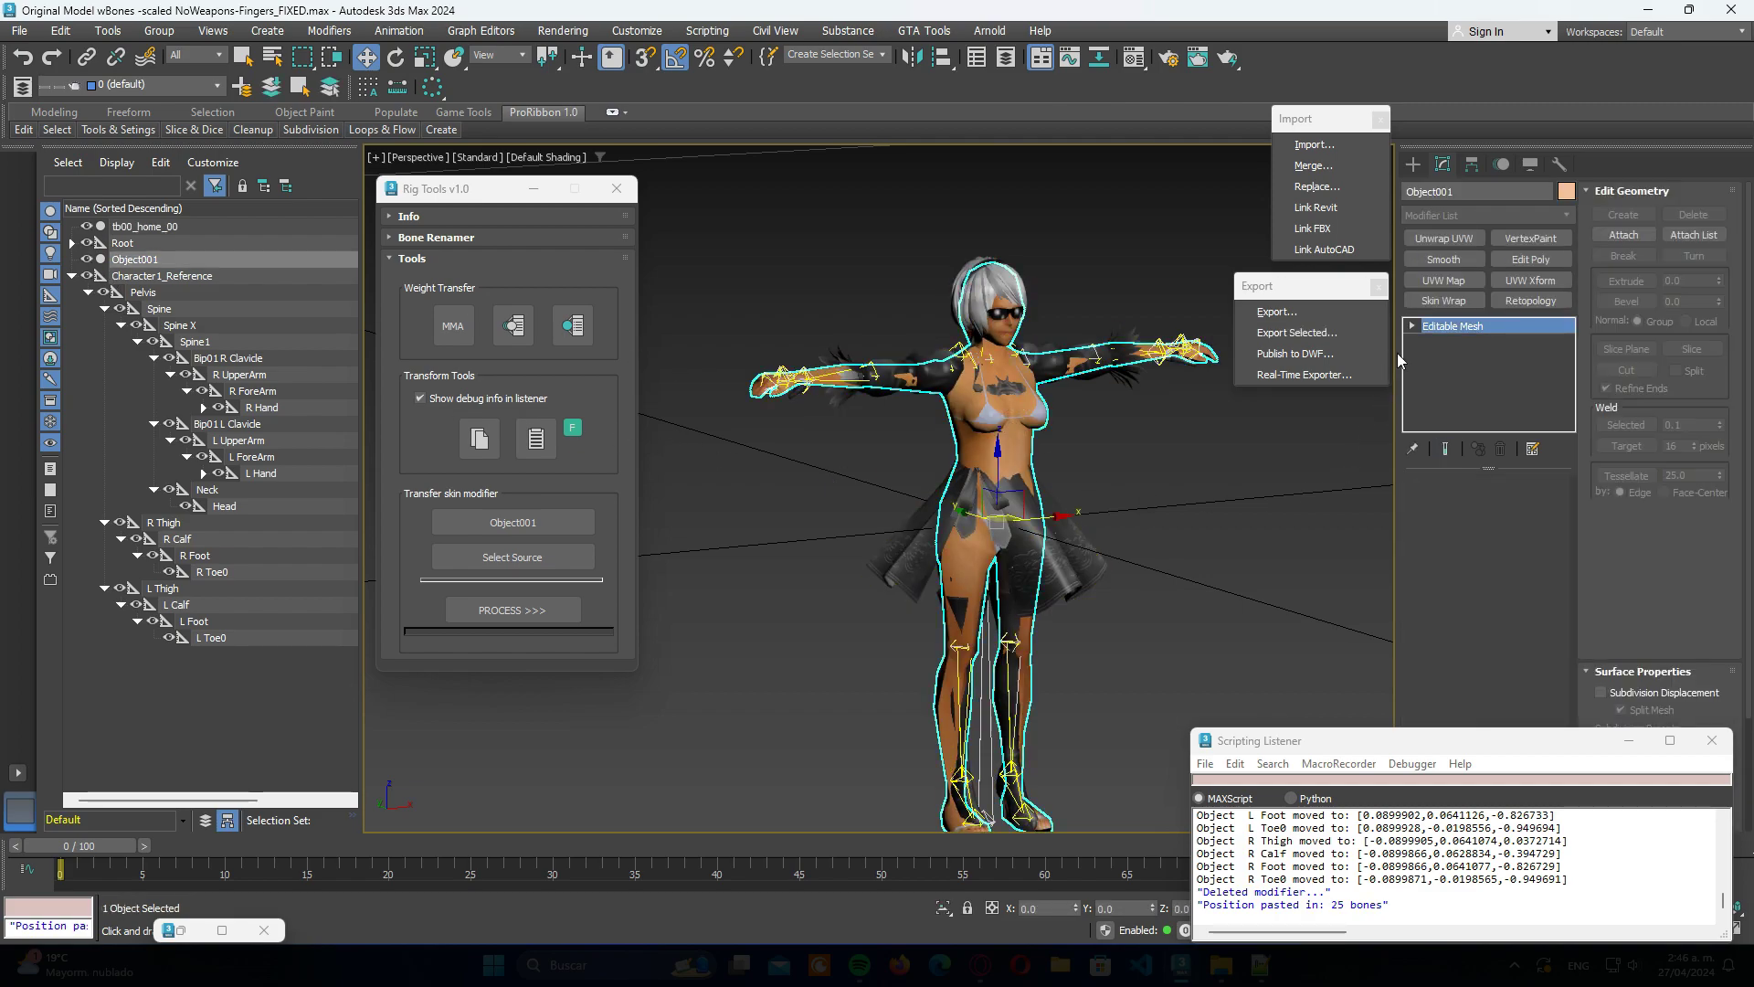
Step: Add a Skin modifier to Object001, hide tb00_home_00, and reselect Object001
{"action": "left_click", "coordinate": [1462, 215]}
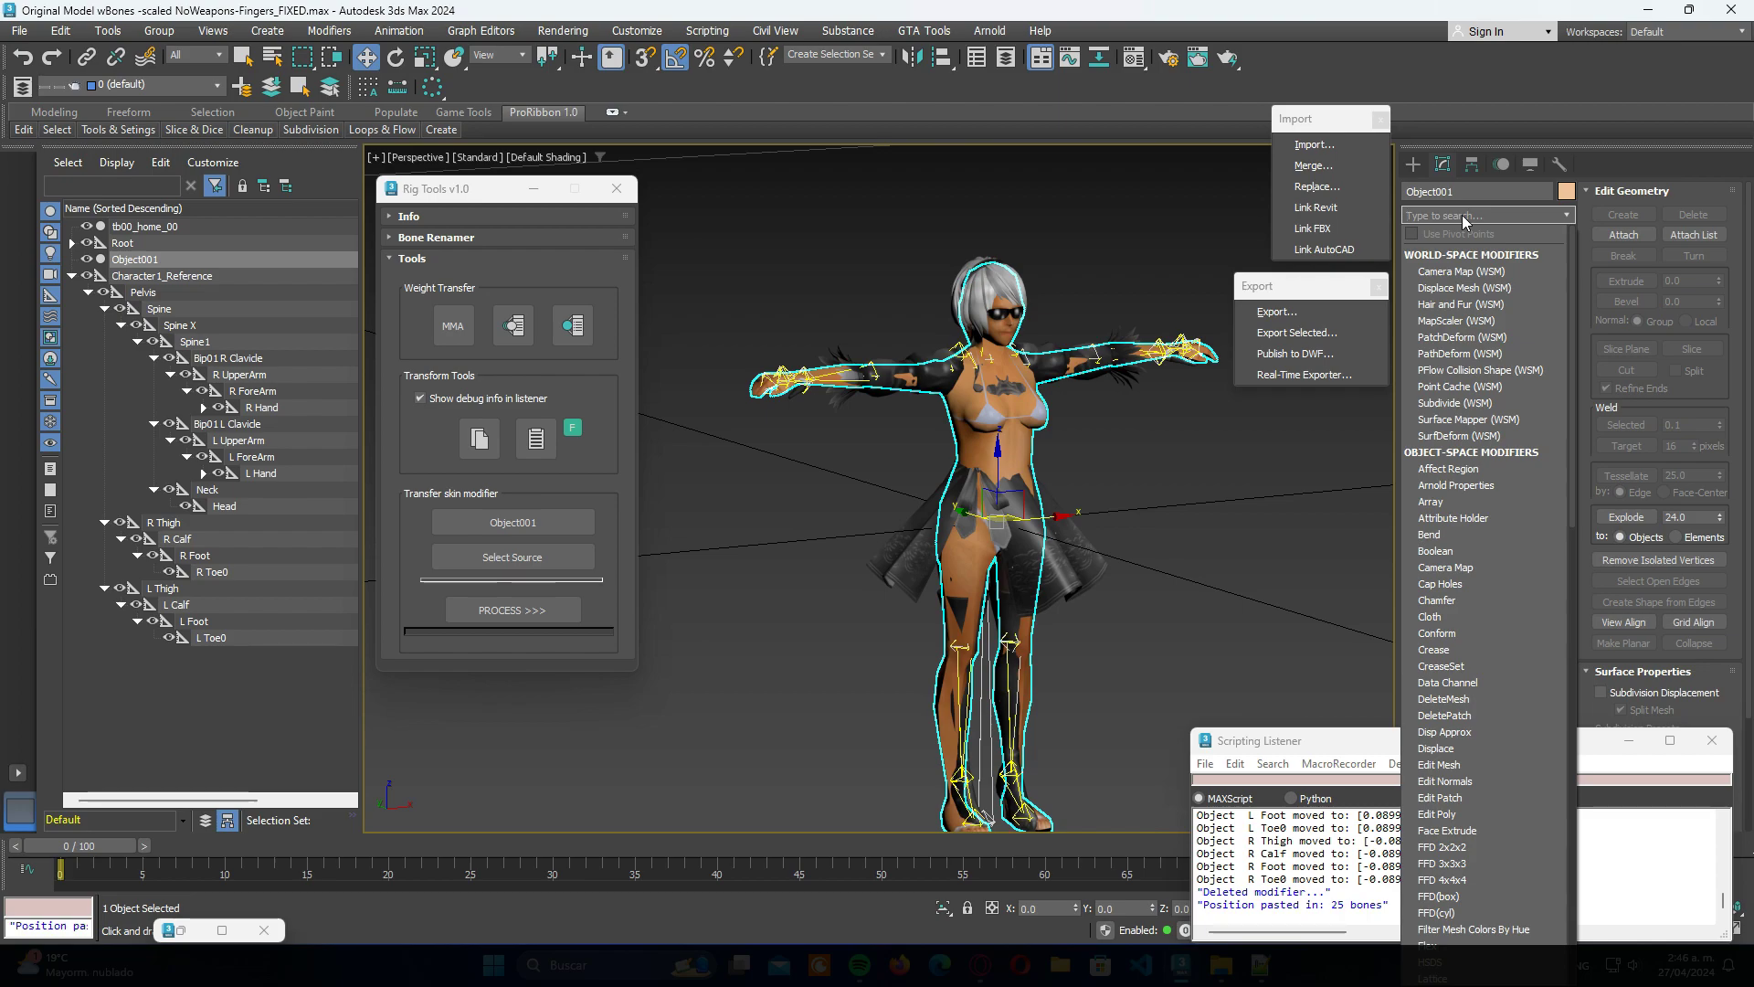
{"action": "type", "text": "ski"}
{"action": "key", "text": "Return"}
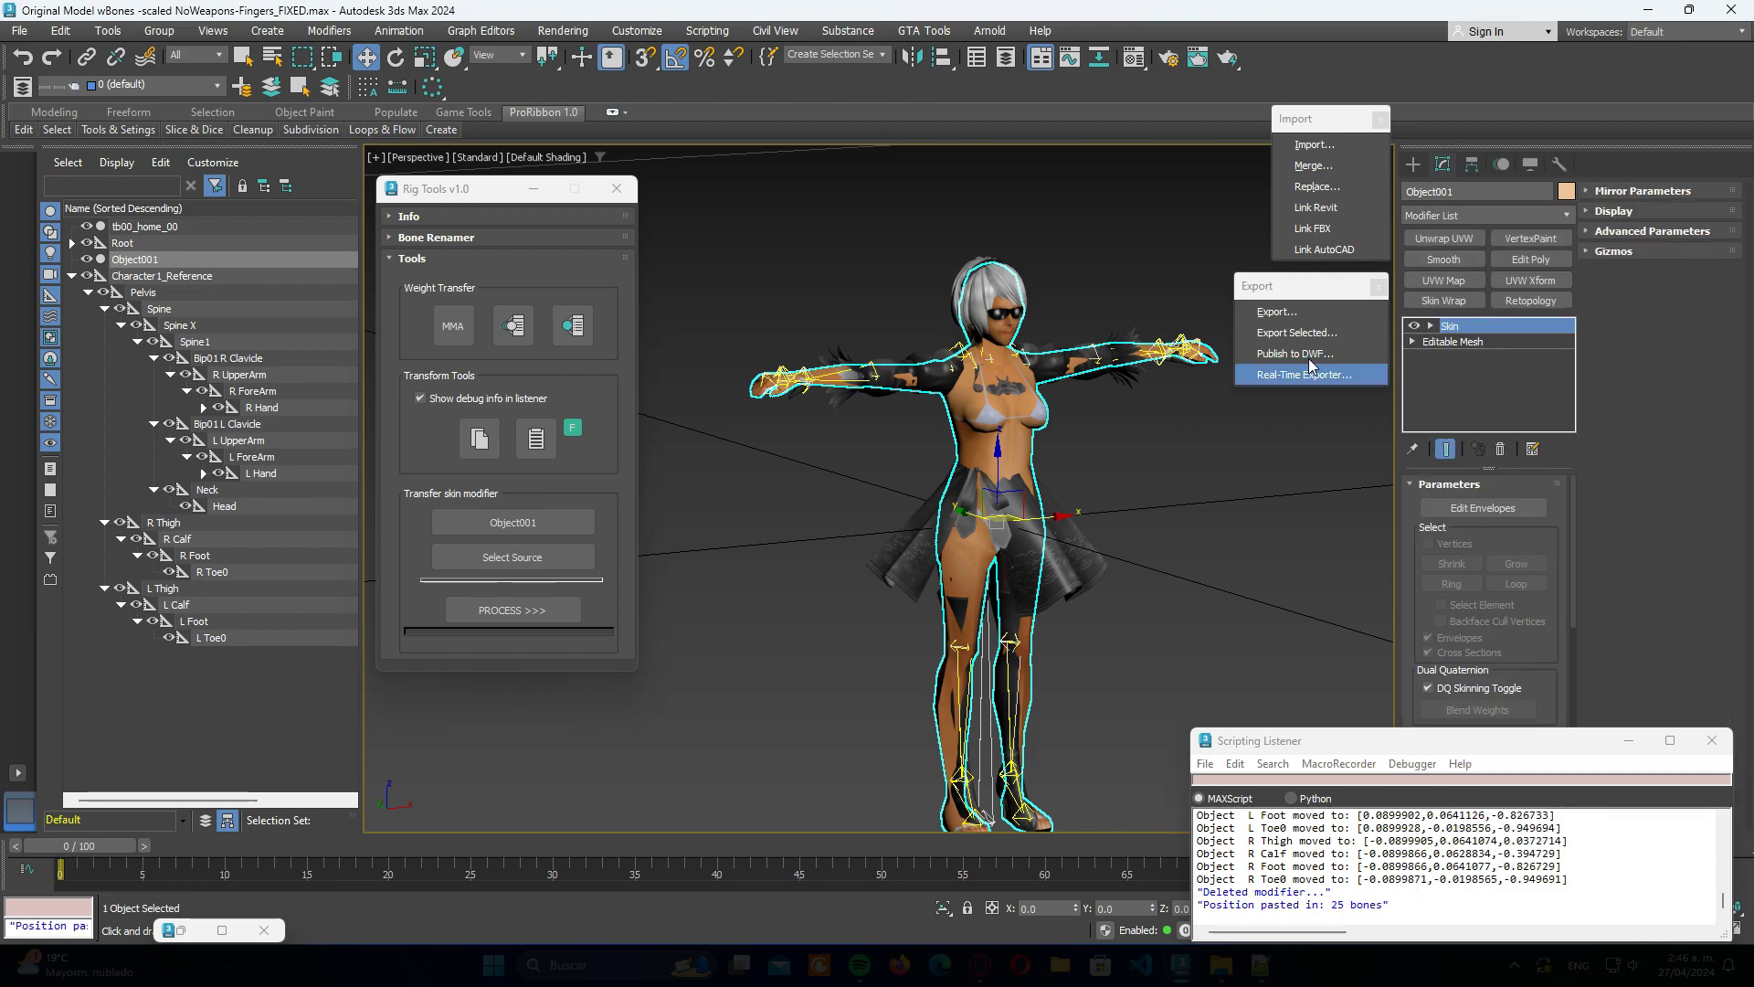
{"action": "left_click", "coordinate": [190, 280]}
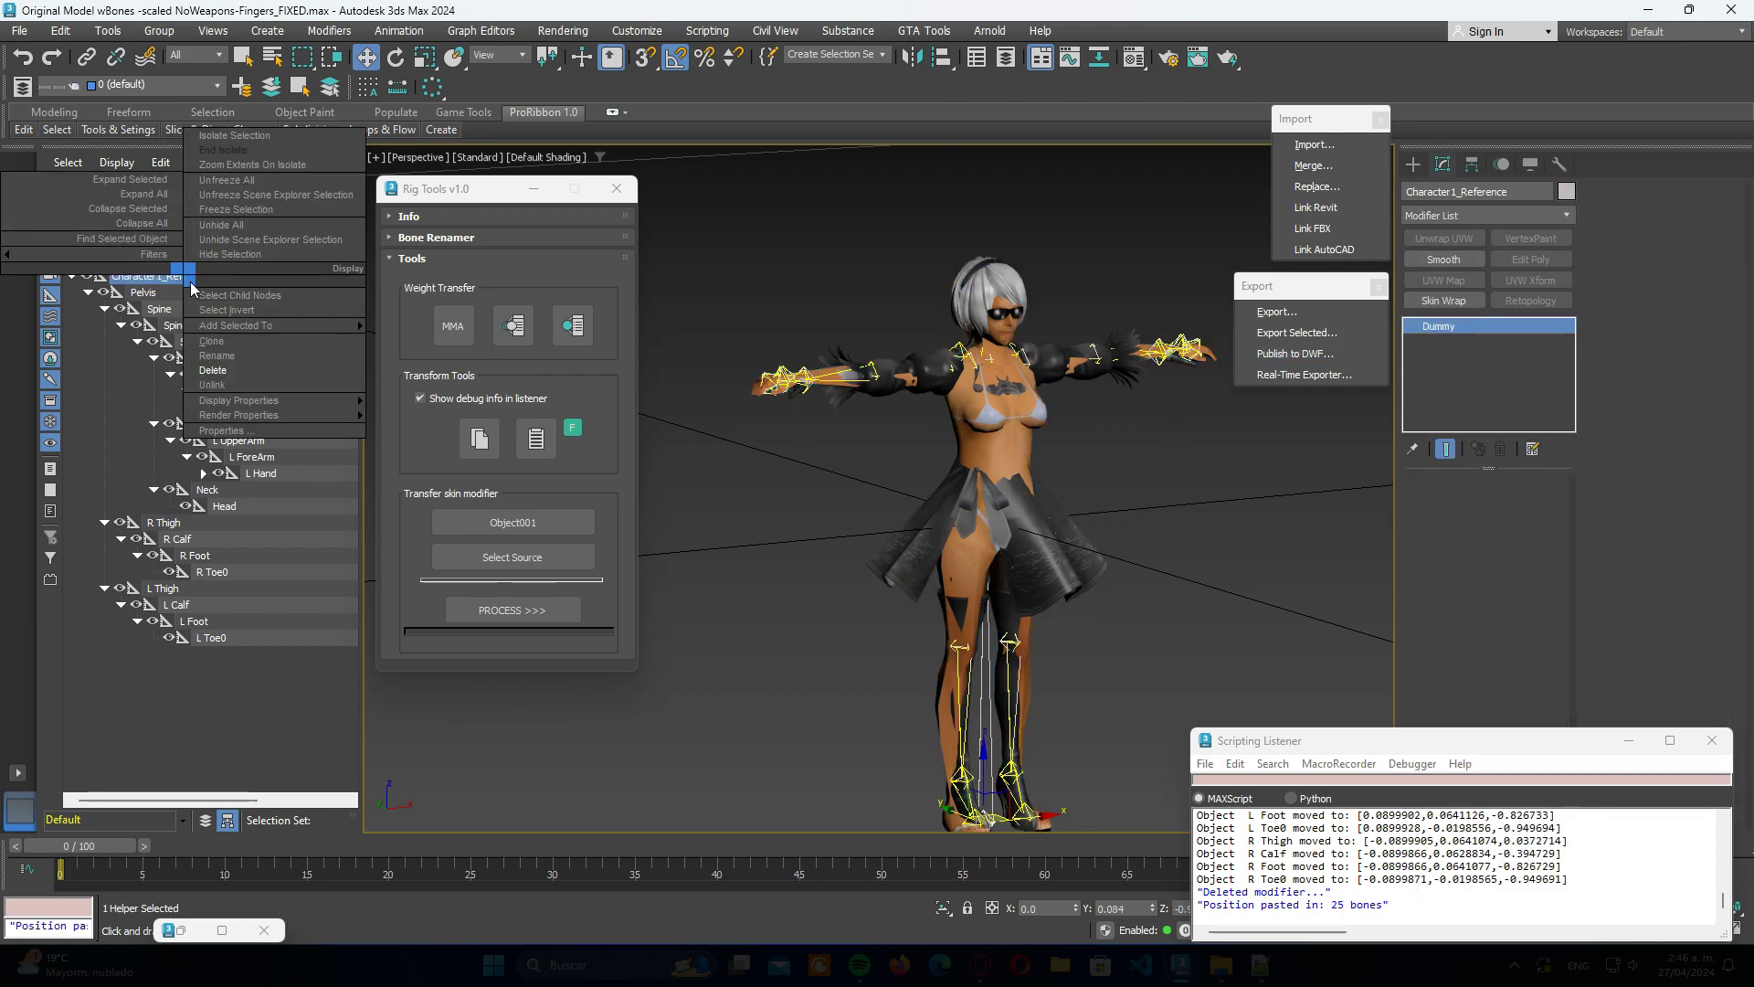
{"action": "double_click", "coordinate": [190, 280]}
{"action": "left_click", "coordinate": [88, 226]}
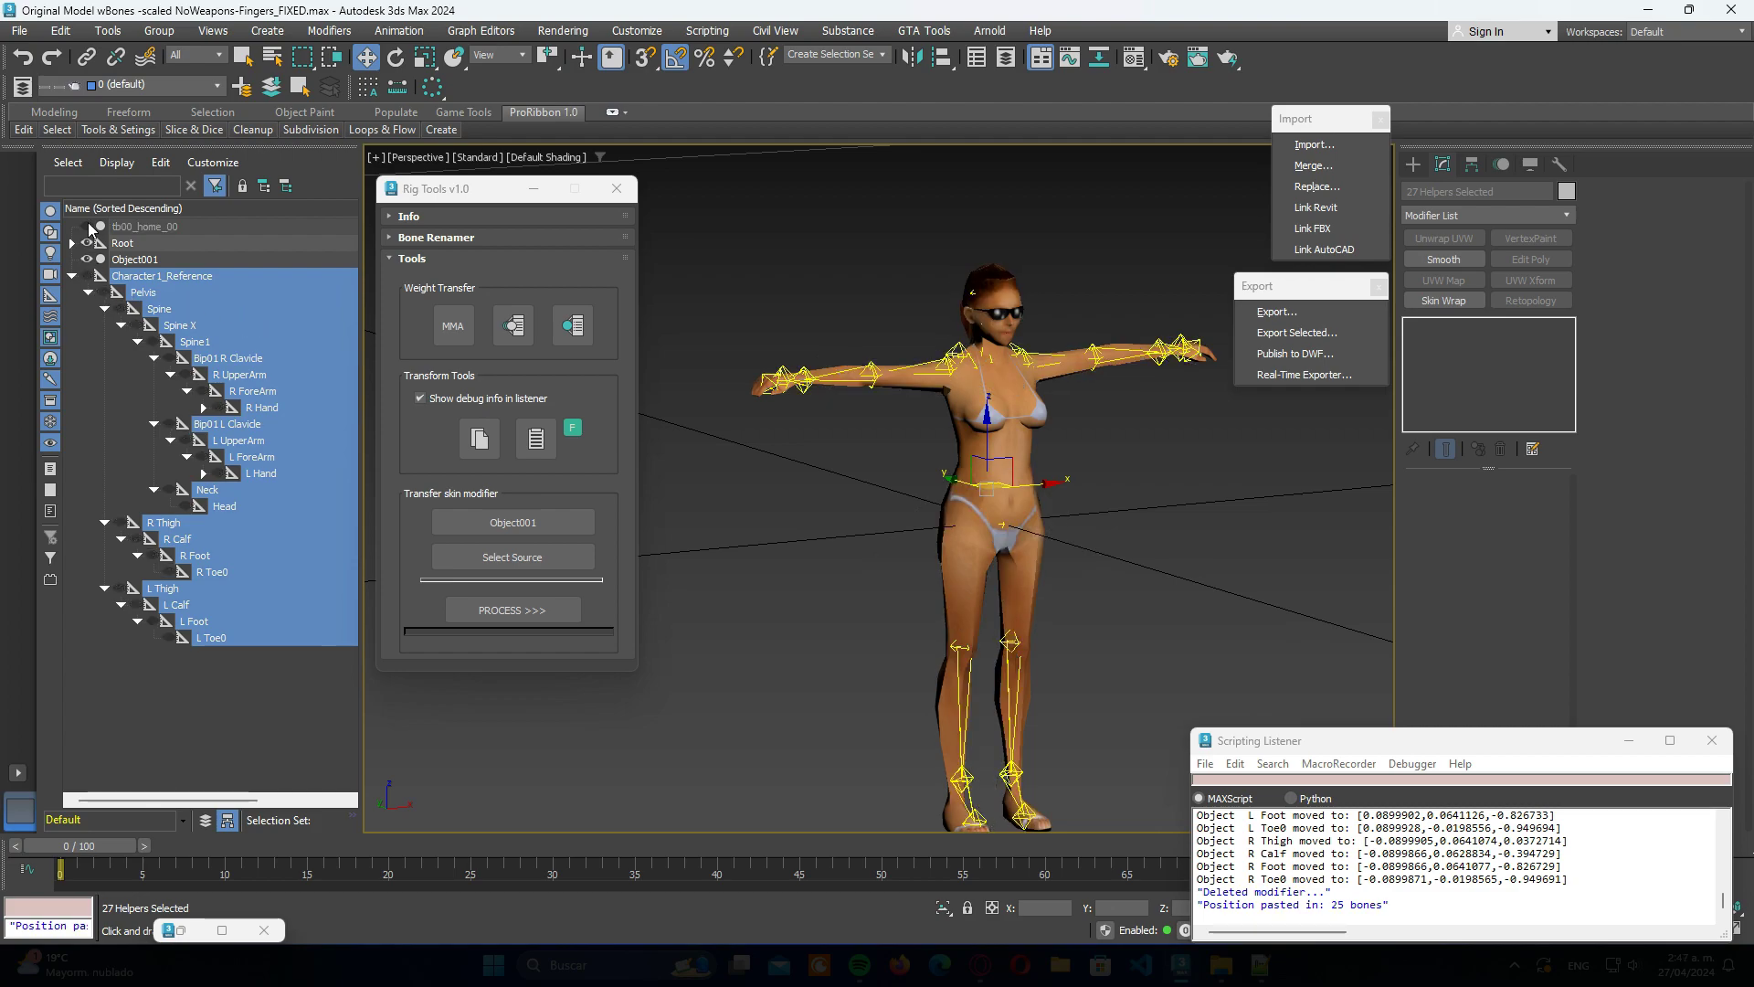
{"action": "left_click", "coordinate": [1067, 422]}
{"action": "left_click", "coordinate": [1009, 411]}
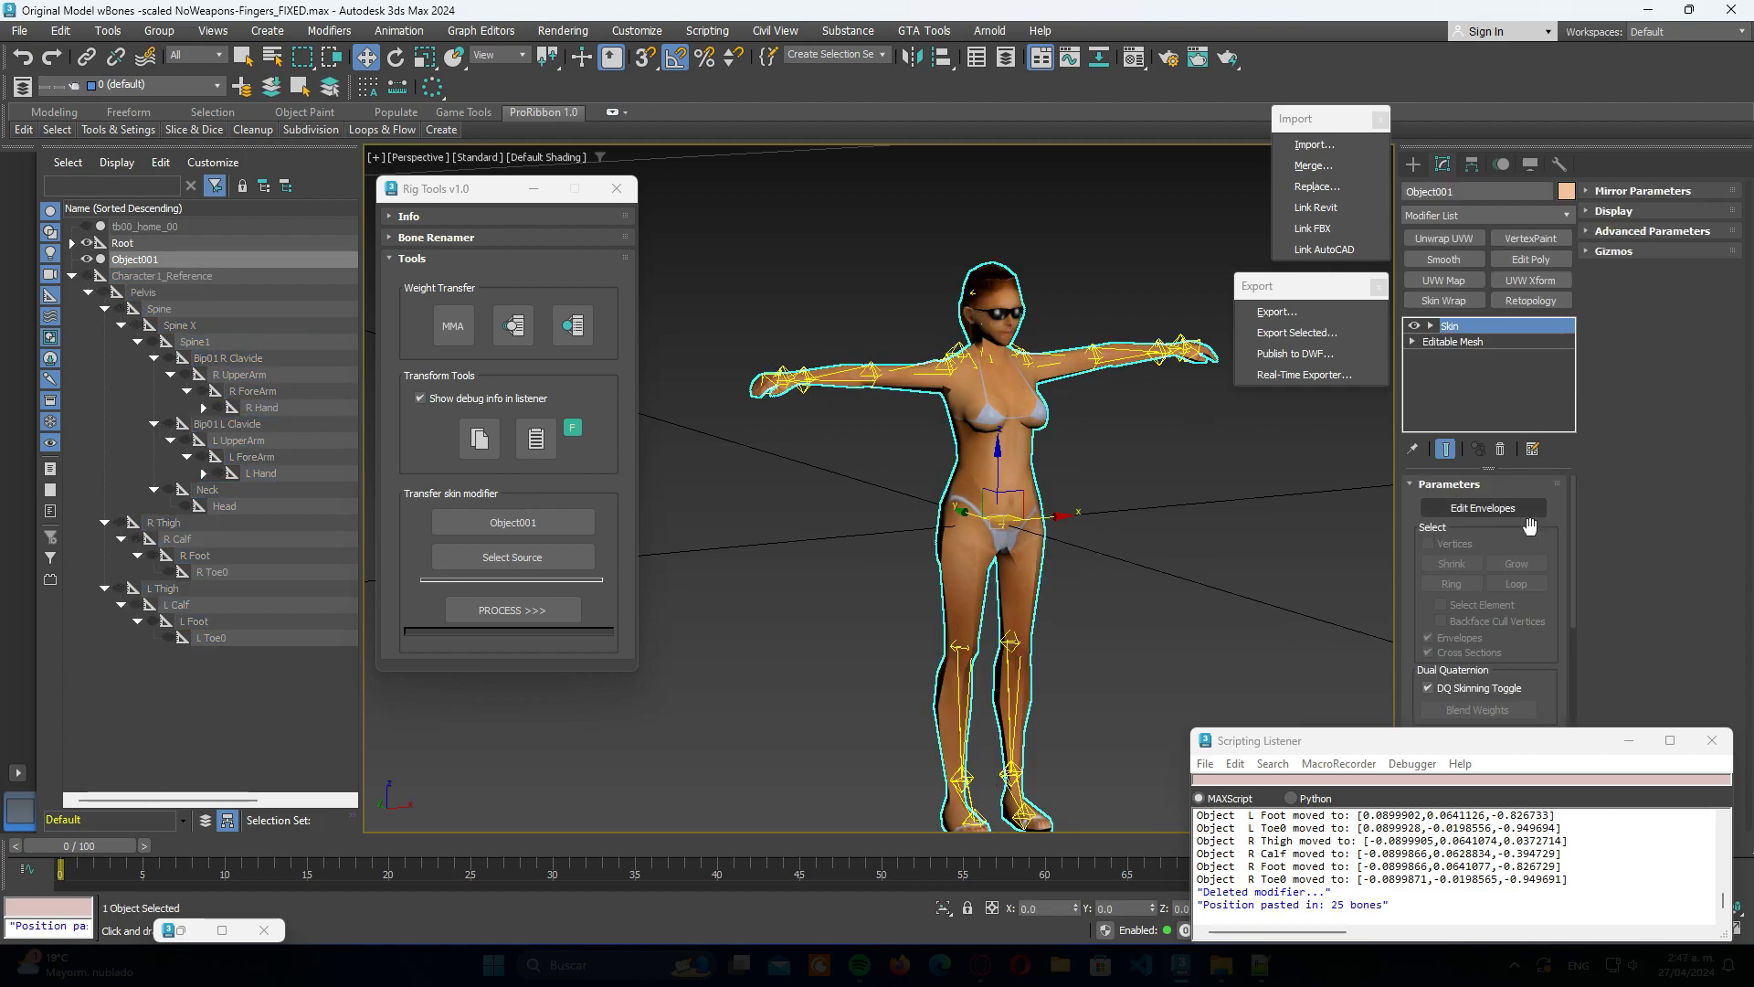
Step: Add Pelvis and every bone beneath it to the Skin bone list using Expand All
{"action": "left_click_drag", "start_coordinate": [1544, 656], "coordinate": [1544, 494]}
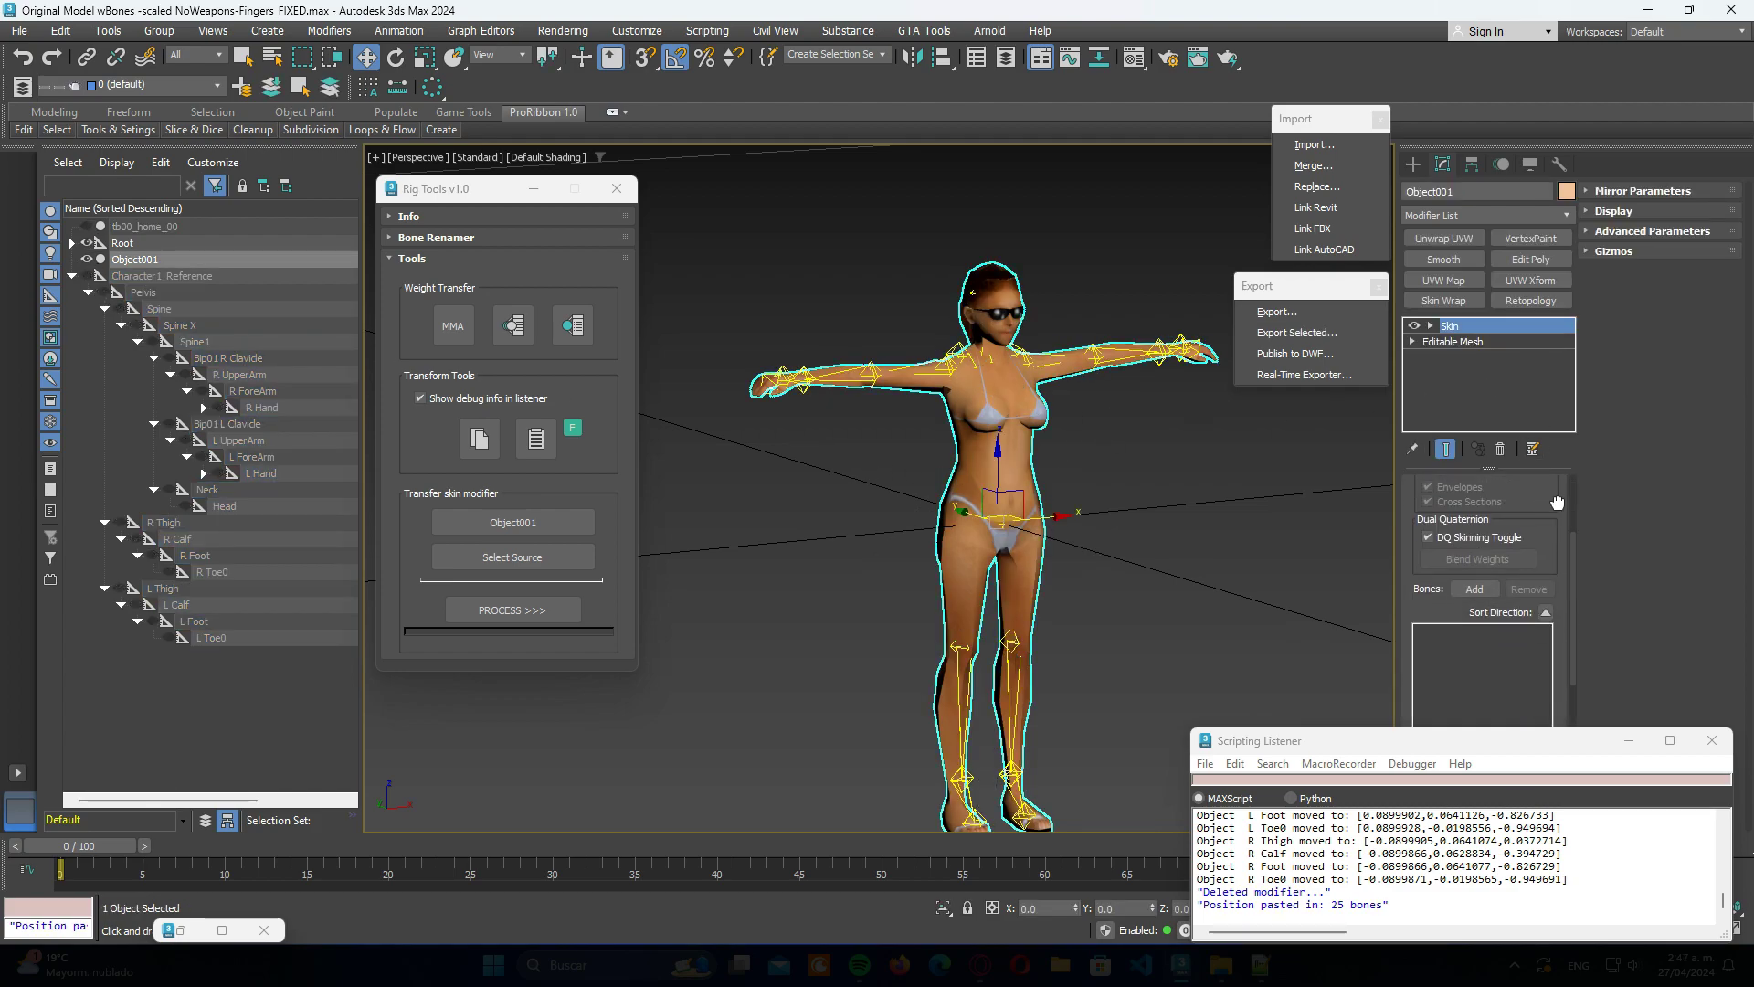
{"action": "left_click", "coordinate": [1474, 576]}
{"action": "left_click", "coordinate": [1017, 261]}
{"action": "left_click", "coordinate": [1042, 172]}
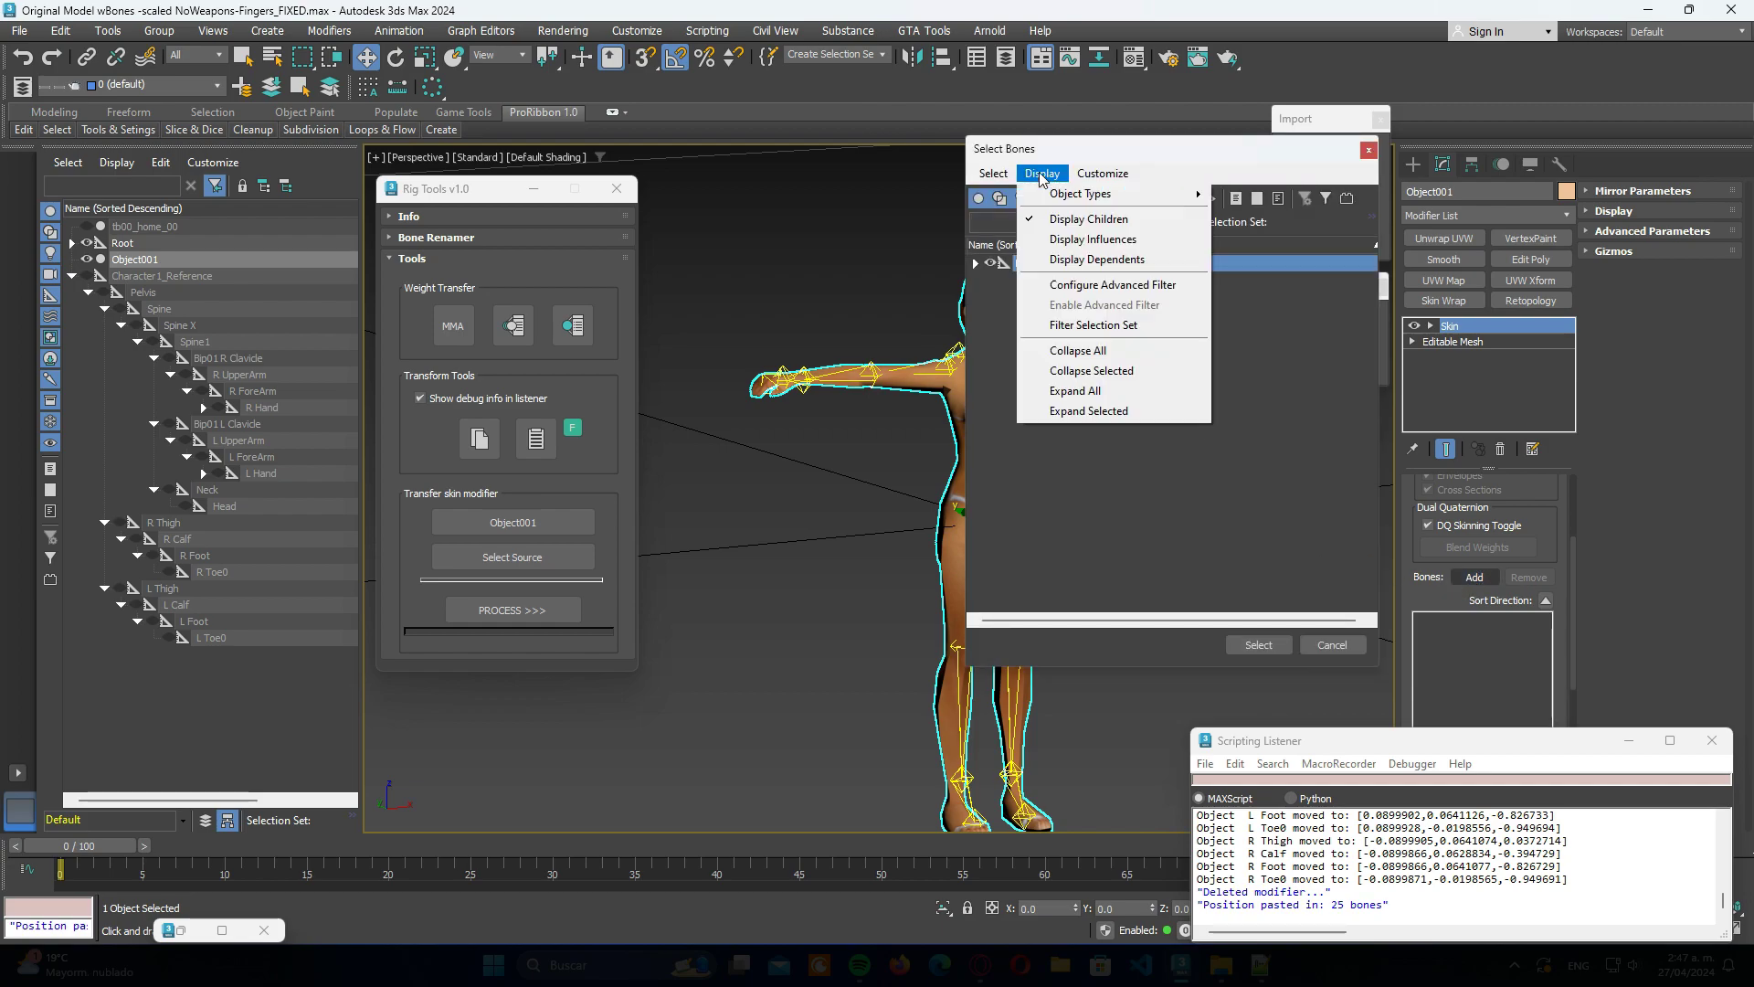
{"action": "left_click", "coordinate": [1098, 392]}
{"action": "double_click", "coordinate": [1046, 279]}
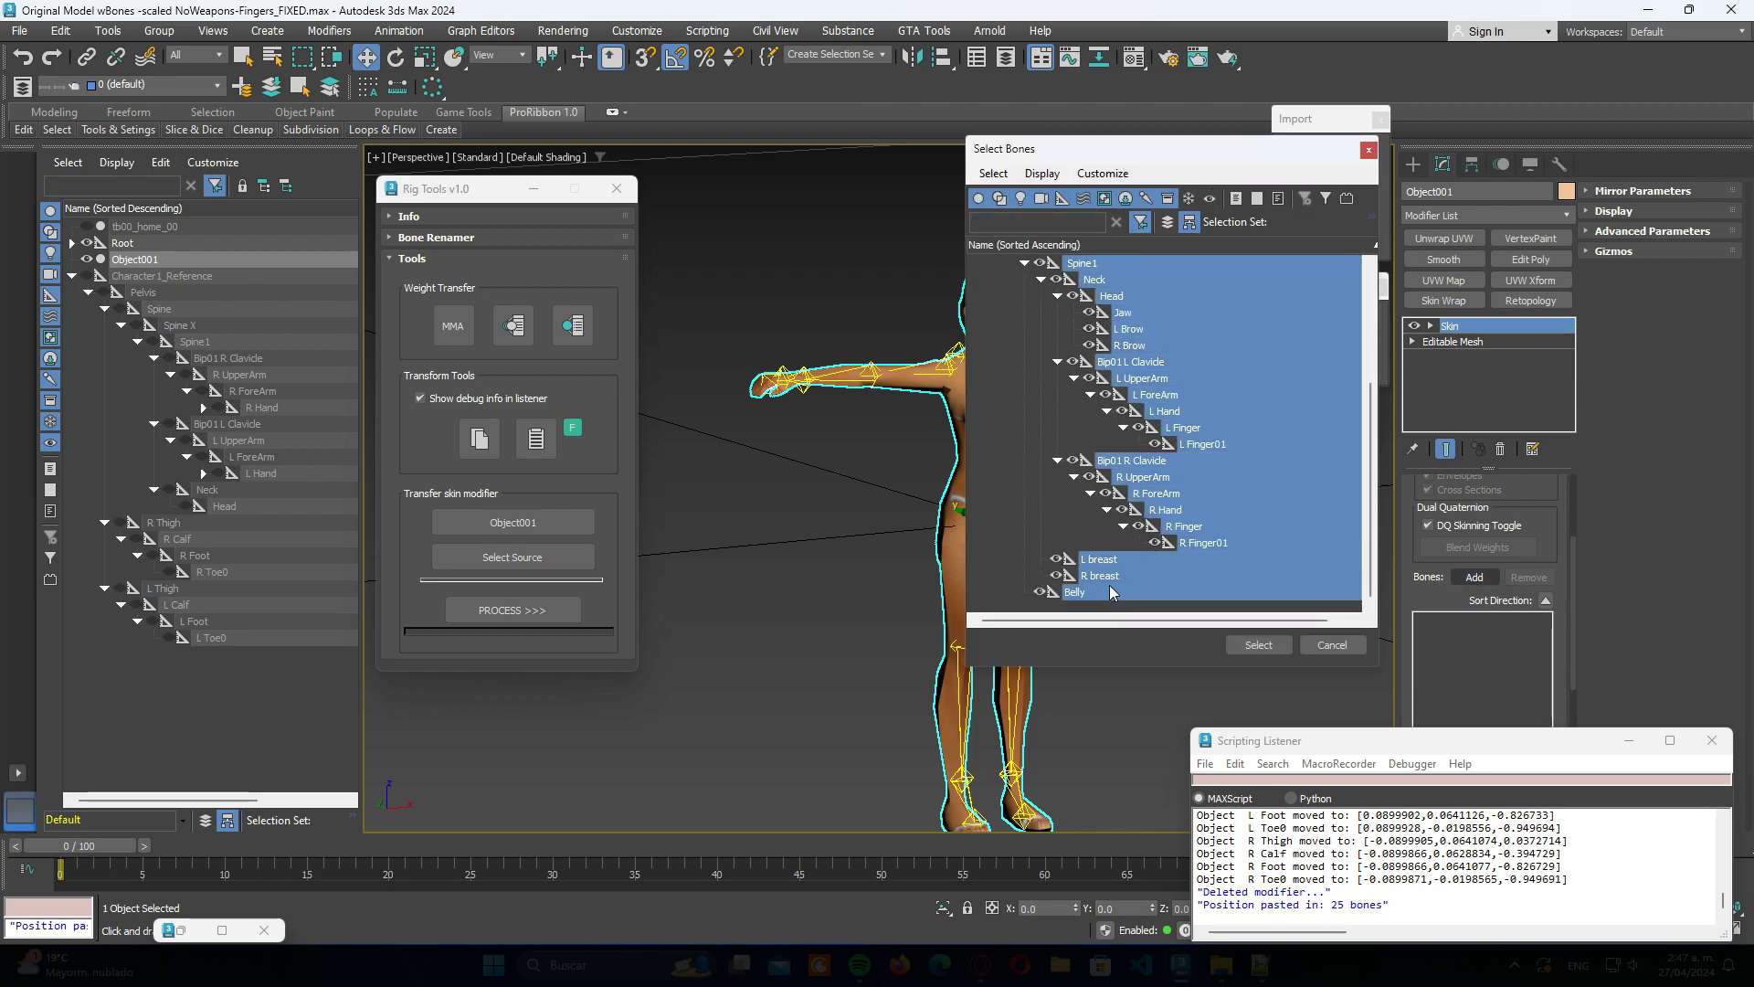
{"action": "left_click", "coordinate": [1264, 646]}
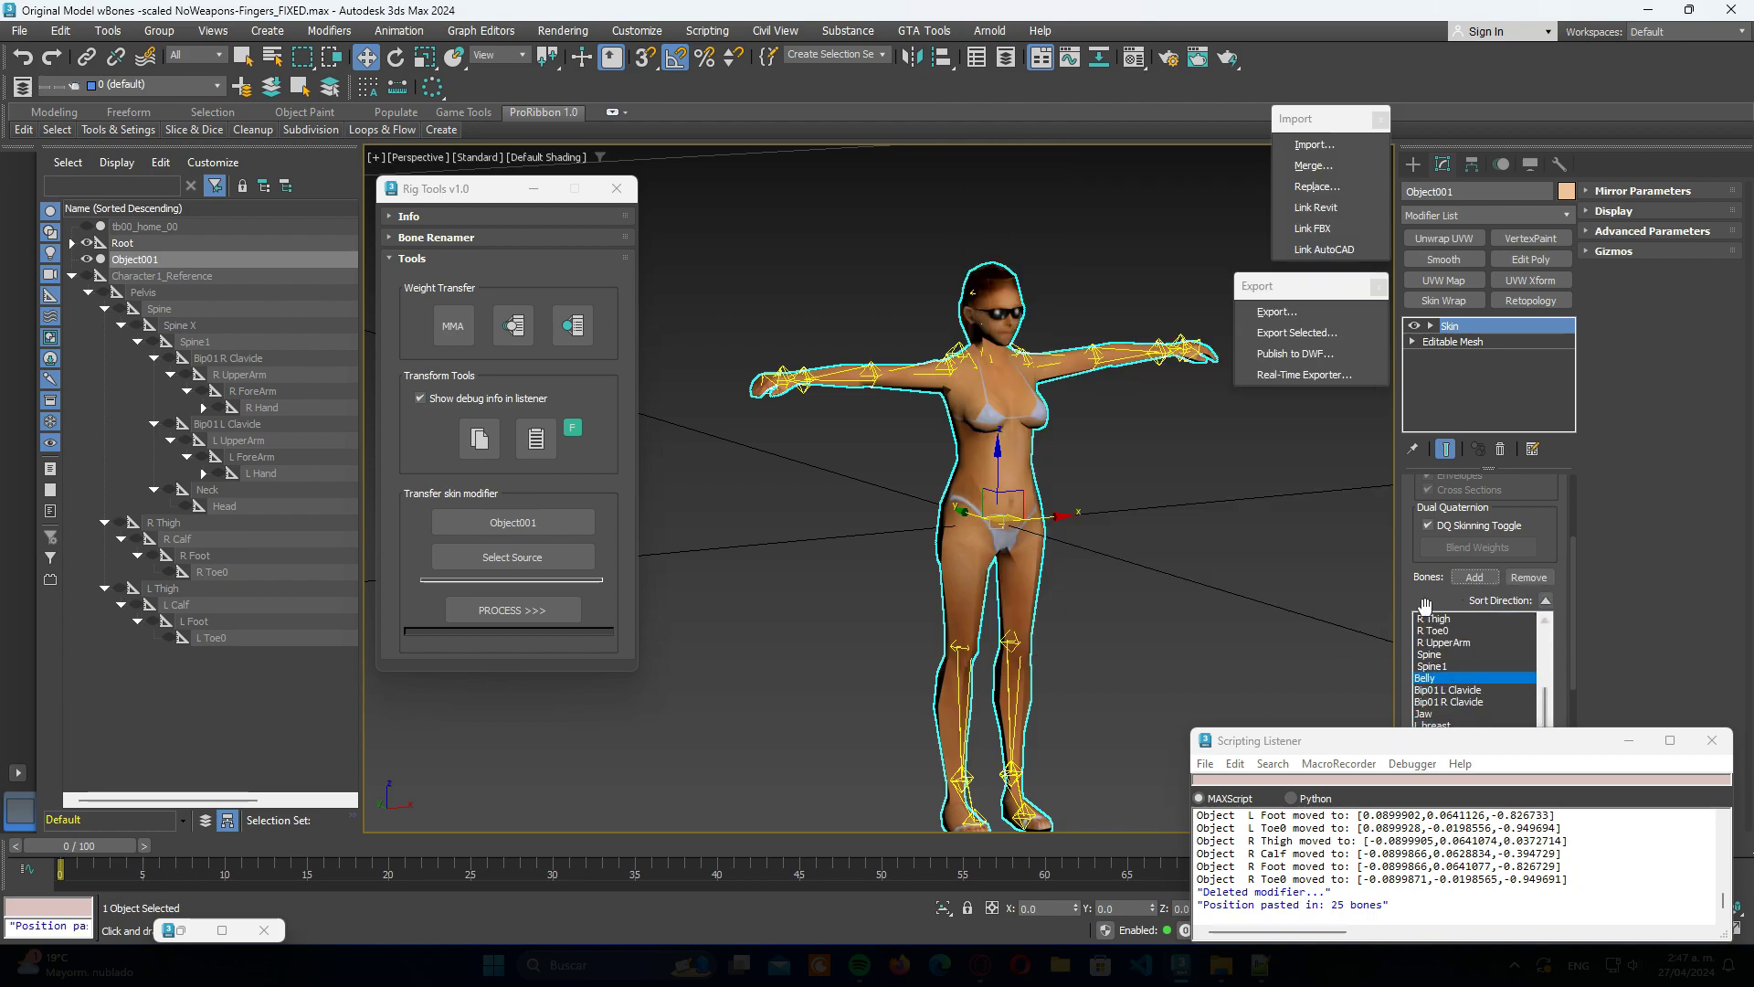
{"action": "left_click", "coordinate": [1187, 532]}
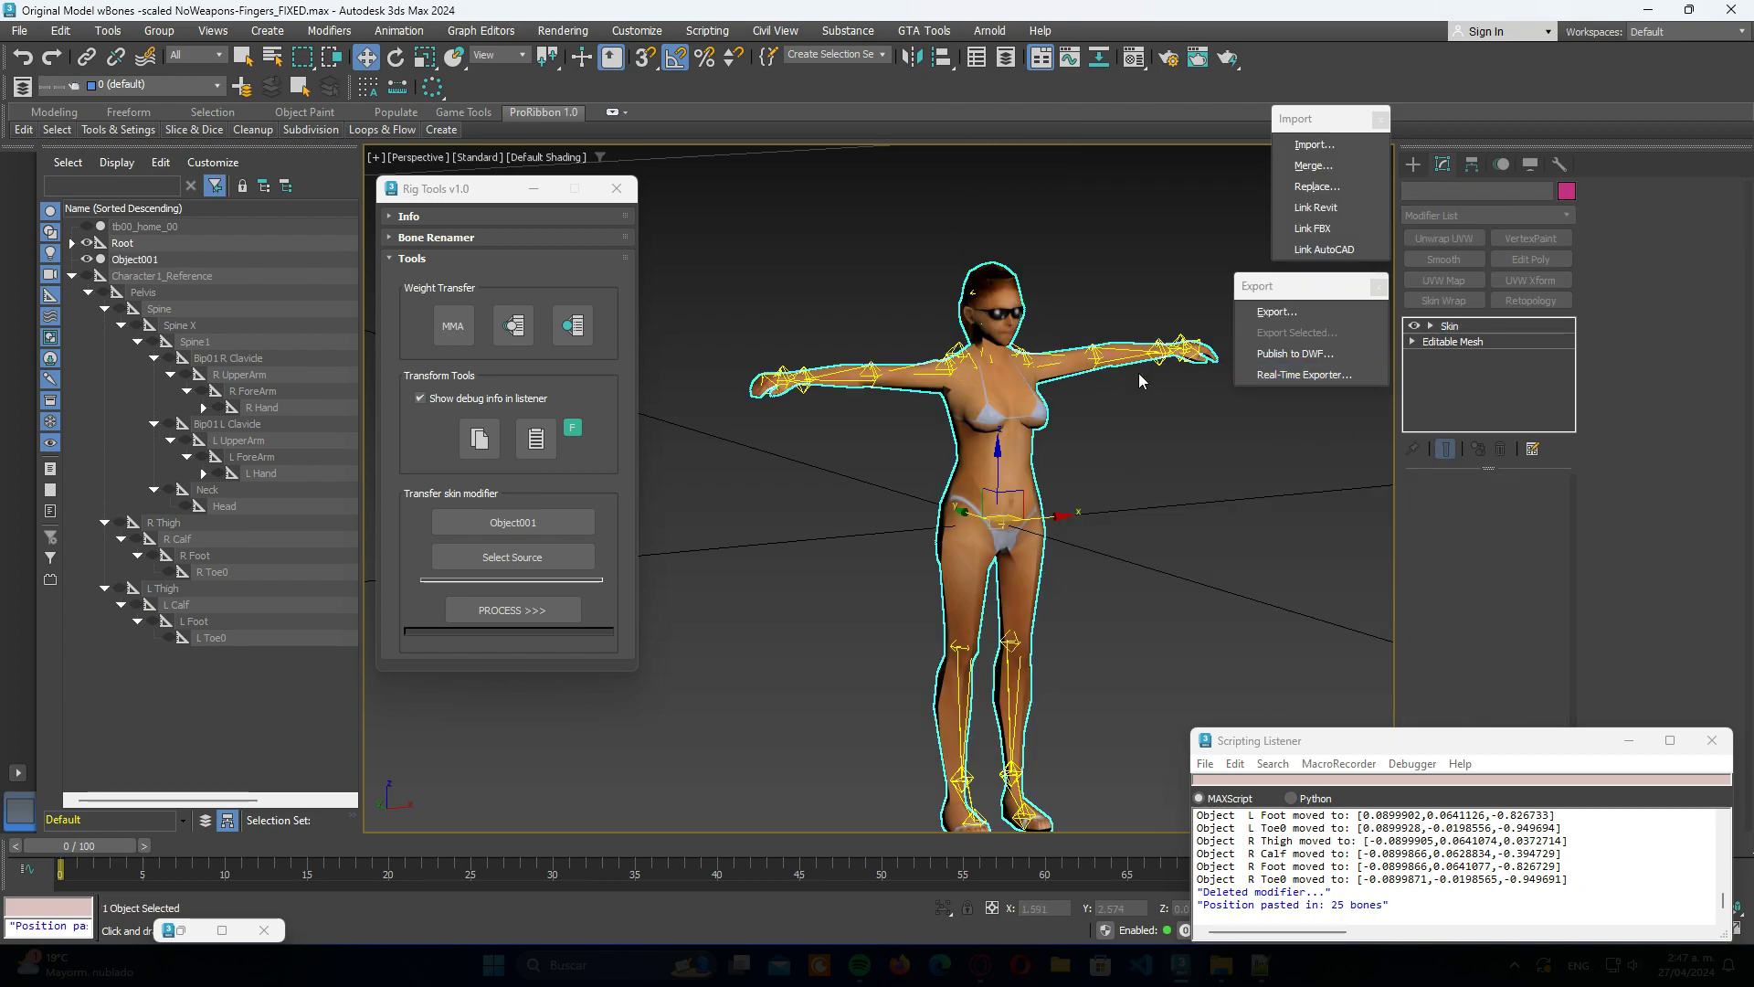
Step: Select all child nodes of Character1_Reference, then the clothed character mesh
{"action": "left_click", "coordinate": [151, 275]}
{"action": "right_click", "coordinate": [184, 275]}
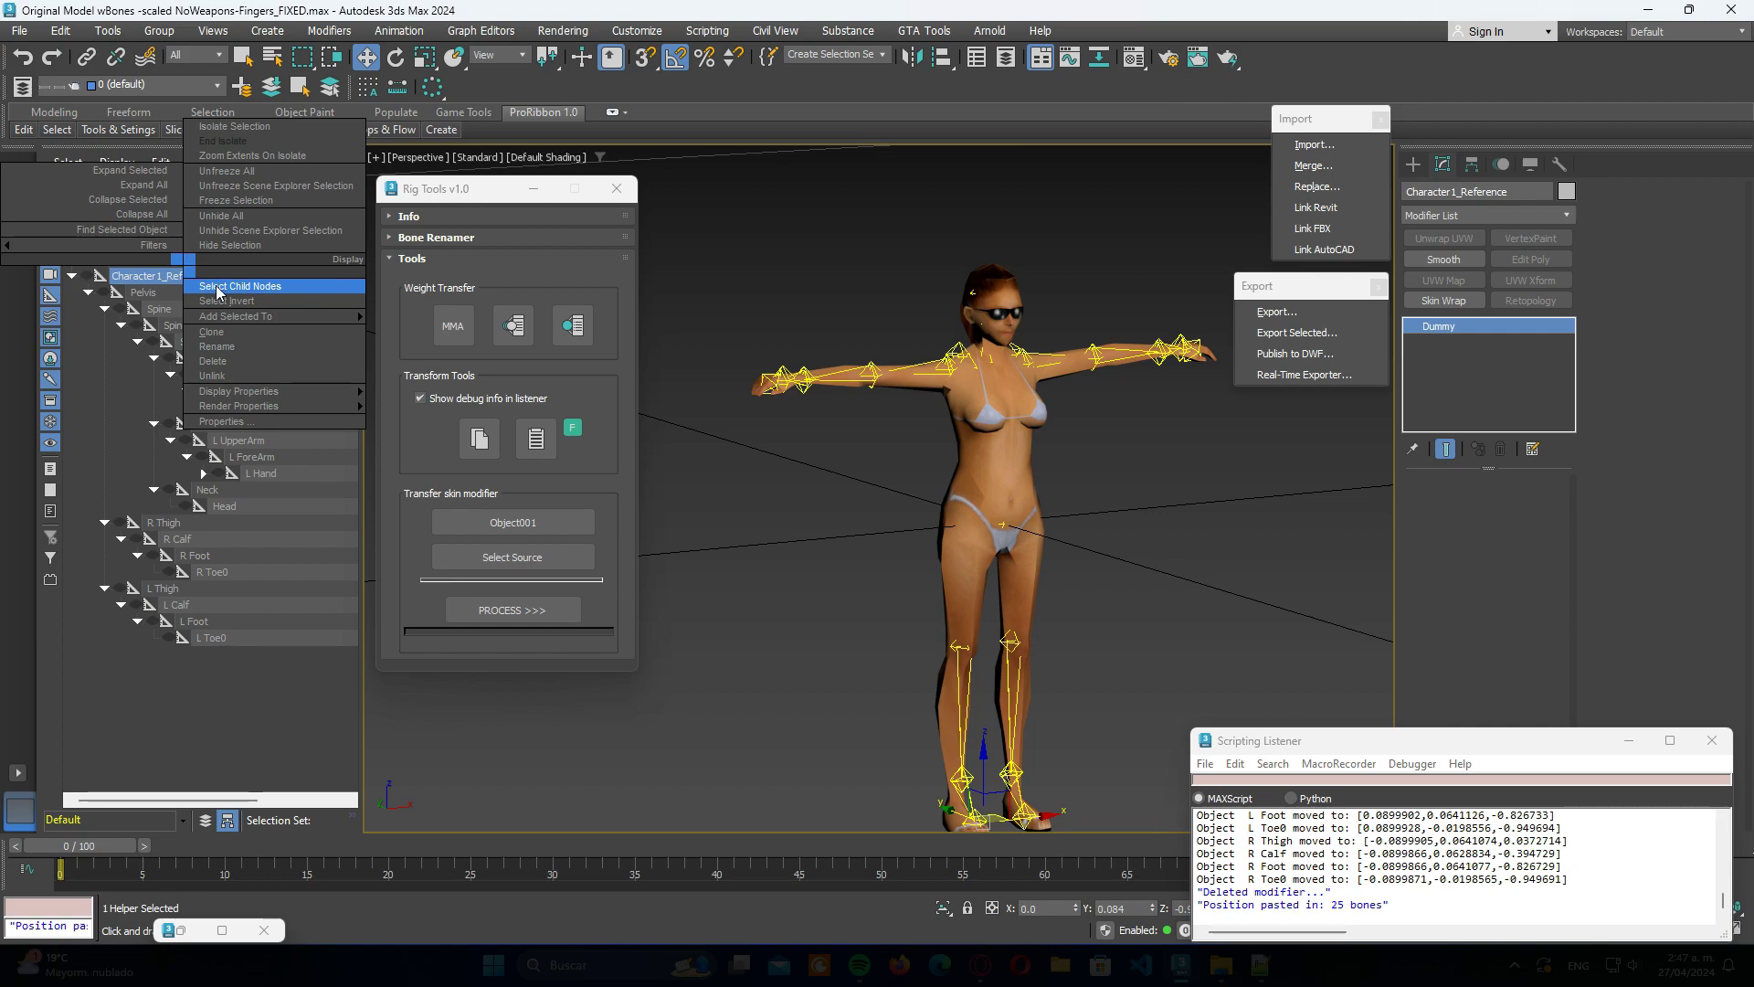
{"action": "left_click", "coordinate": [217, 286]}
{"action": "left_click", "coordinate": [850, 496]}
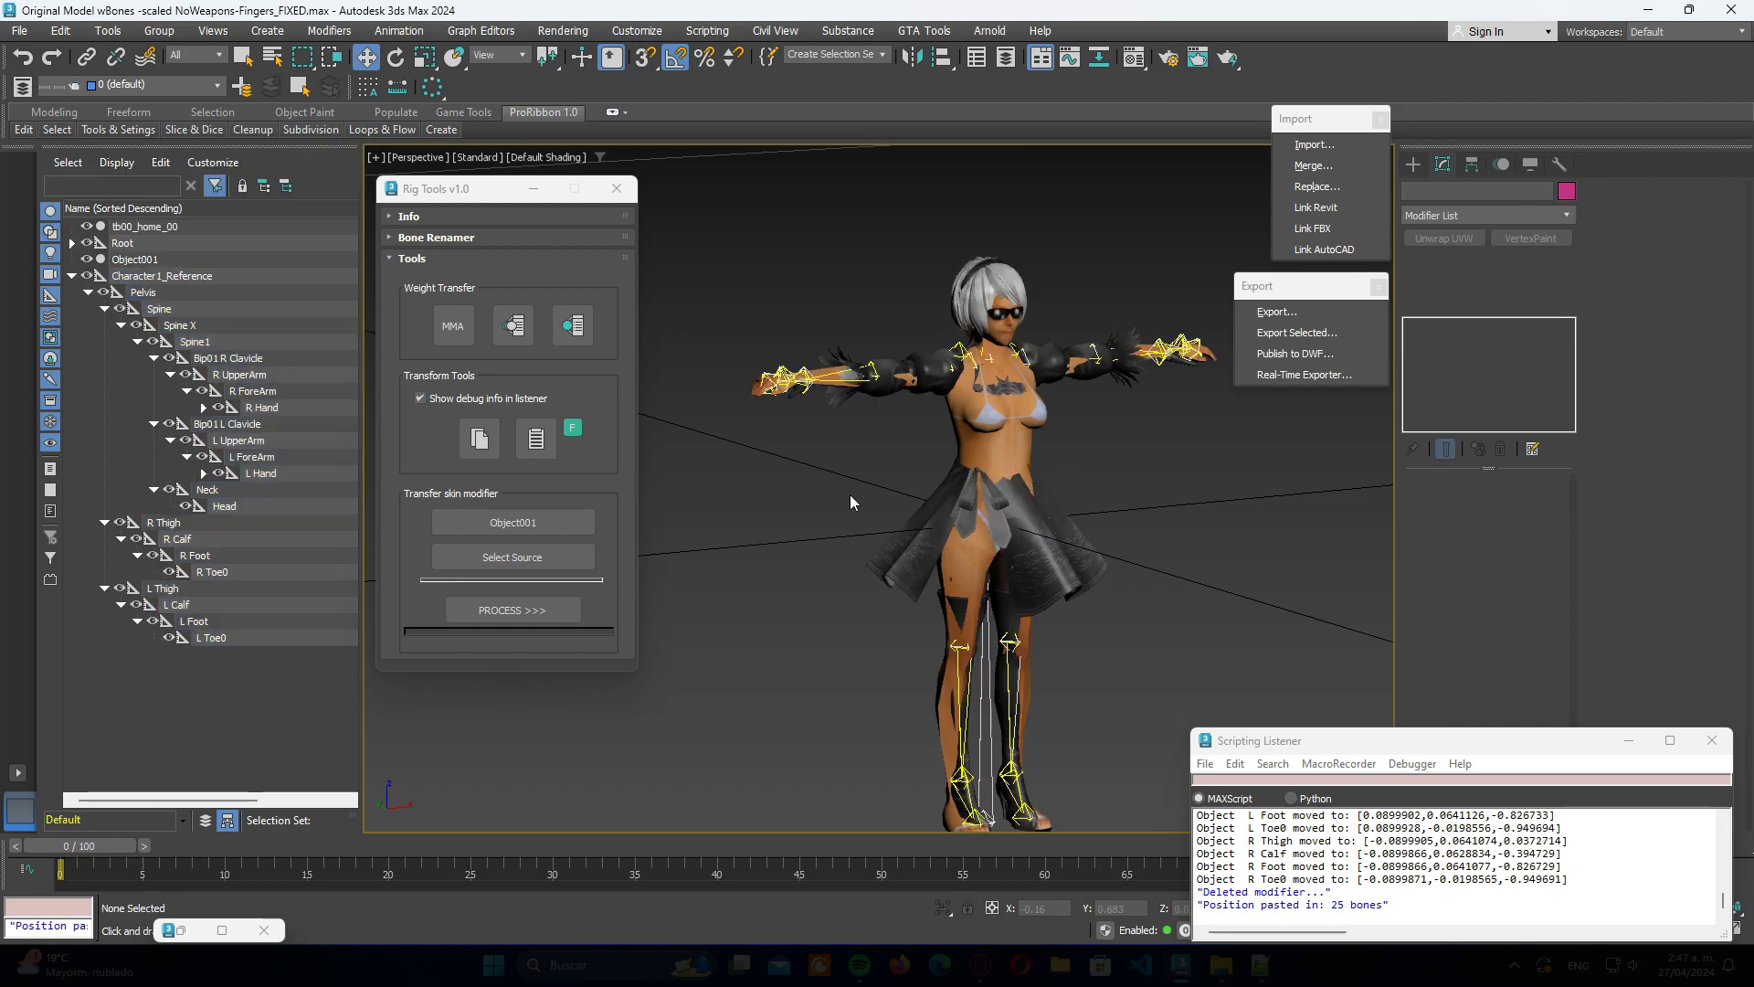
{"action": "left_click", "coordinate": [981, 406]}
Step: Set tb00_home_00 as the skin source and run the weight transfer until Process completed
{"action": "scroll", "coordinate": [1028, 392], "scroll_direction": "up", "scroll_amount": 3}
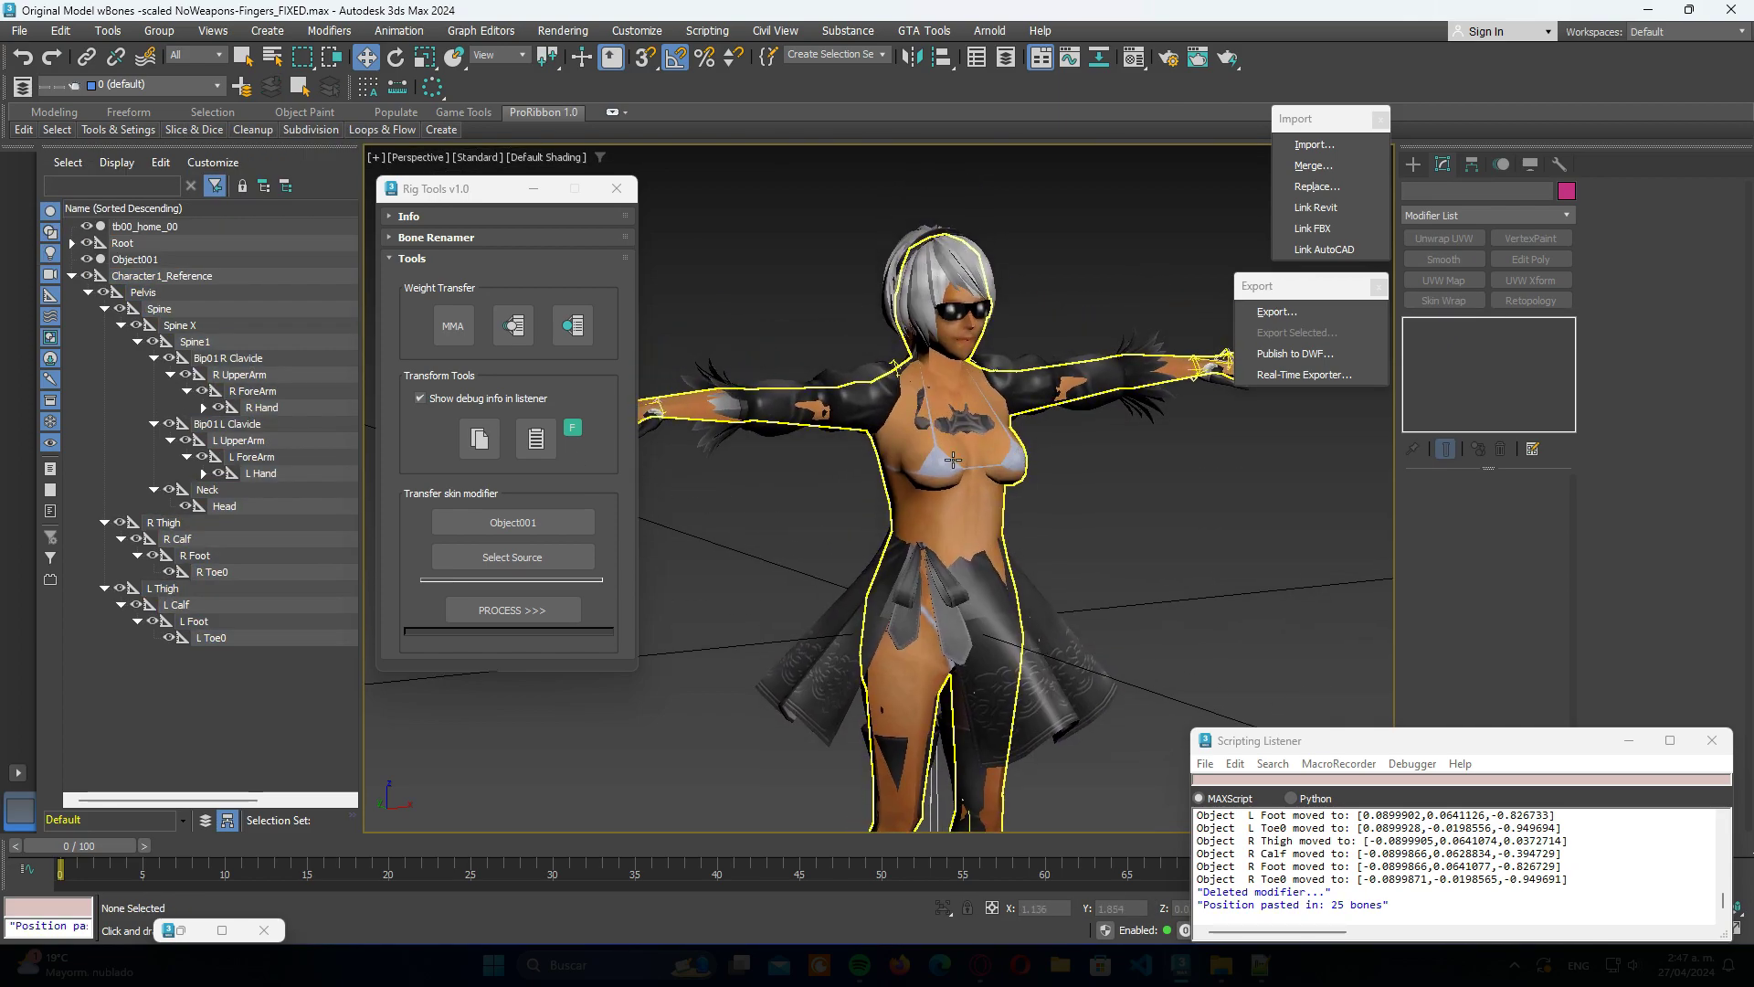
{"action": "left_click", "coordinate": [539, 556]}
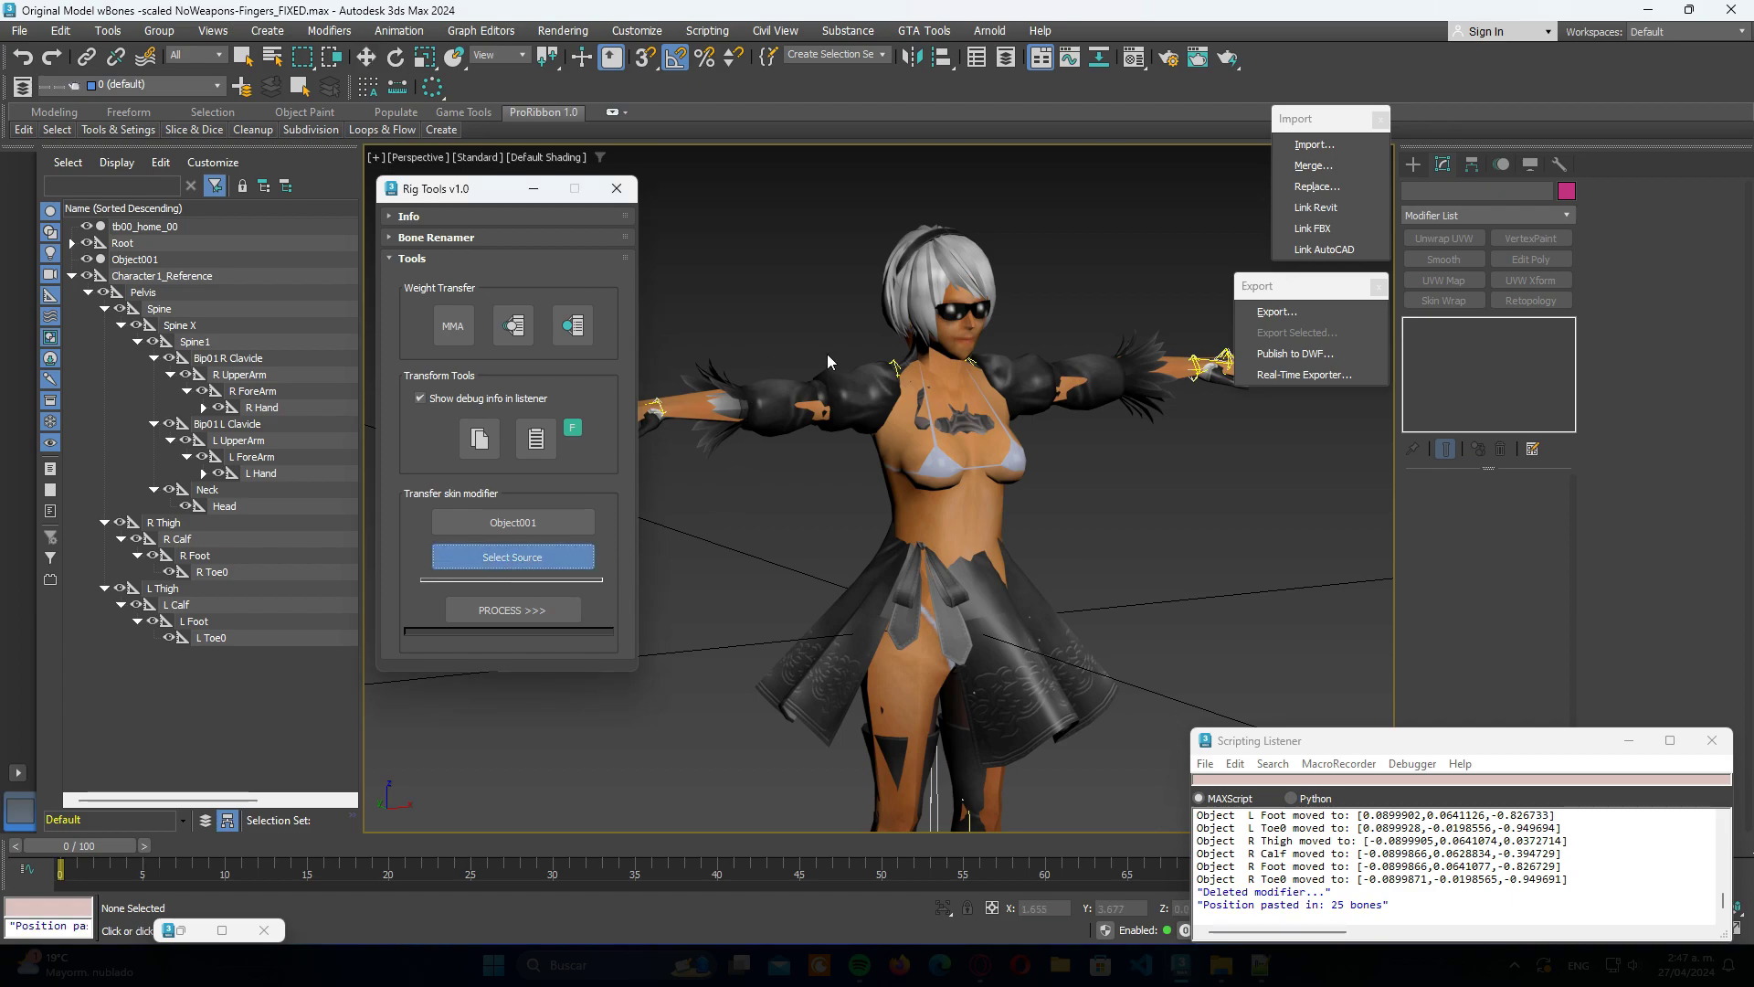
{"action": "left_click", "coordinate": [854, 375]}
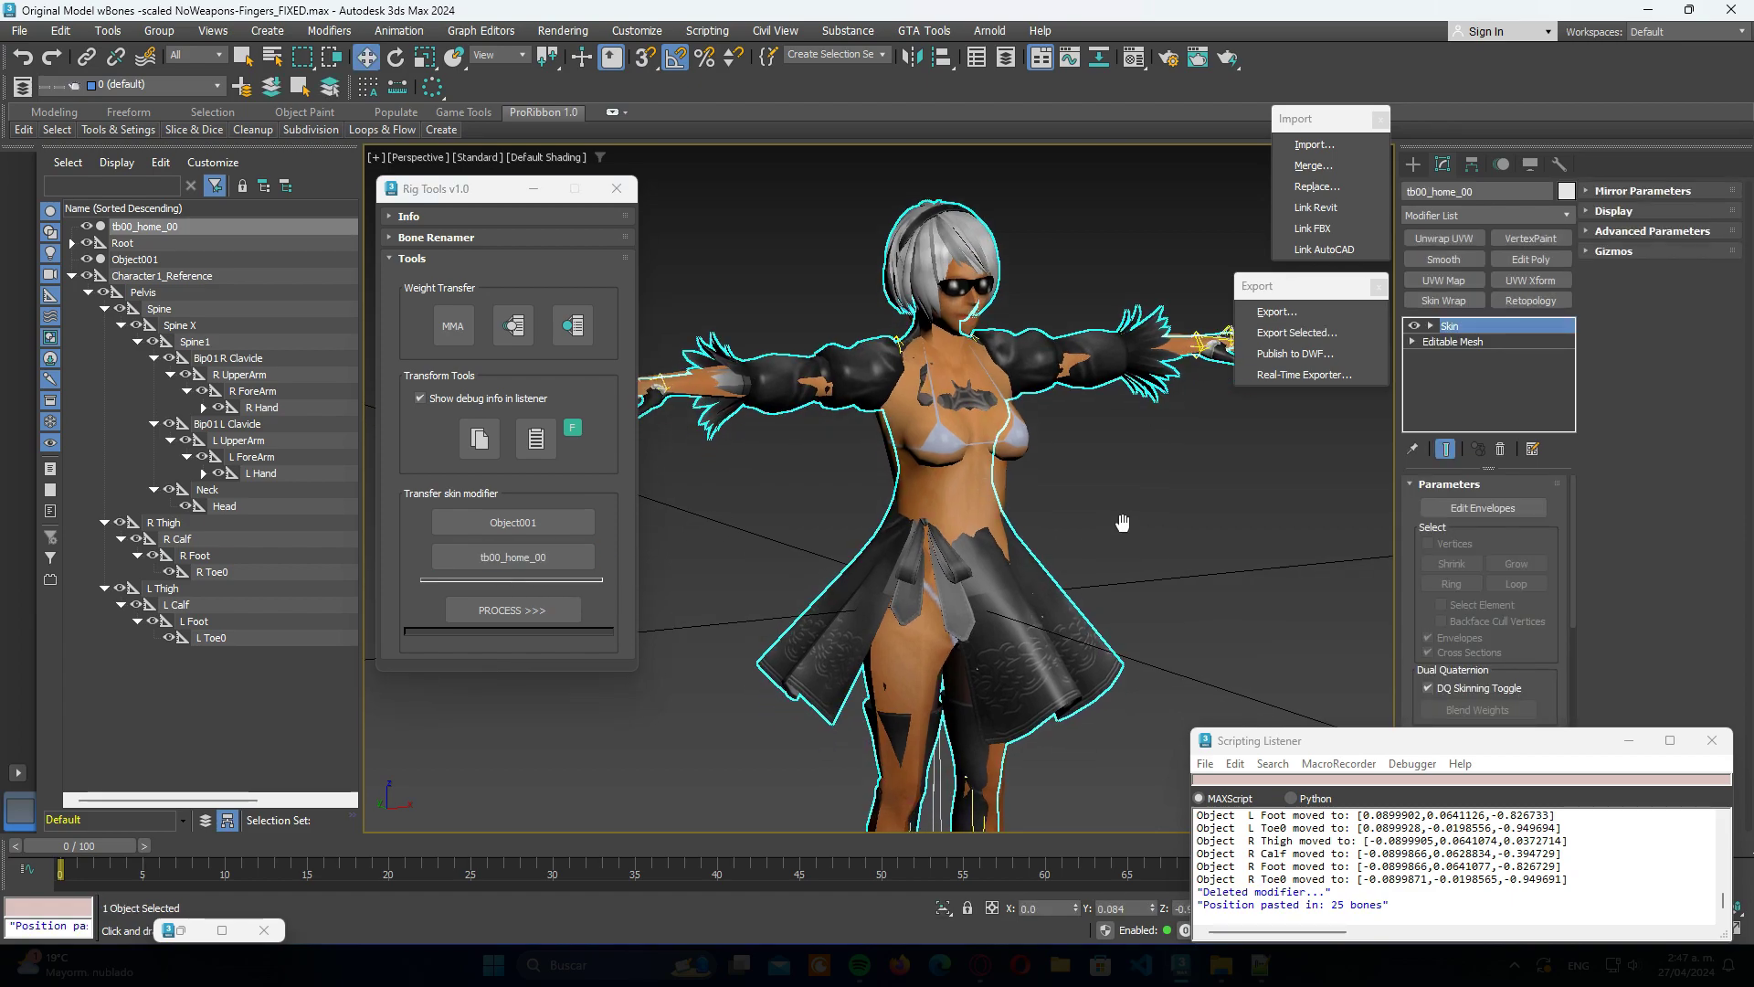
{"action": "scroll", "coordinate": [1123, 523], "scroll_direction": "down", "scroll_amount": 1}
{"action": "scroll", "coordinate": [1104, 501], "scroll_direction": "down", "scroll_amount": 2}
{"action": "scroll", "coordinate": [1066, 573], "scroll_direction": "down", "scroll_amount": 1}
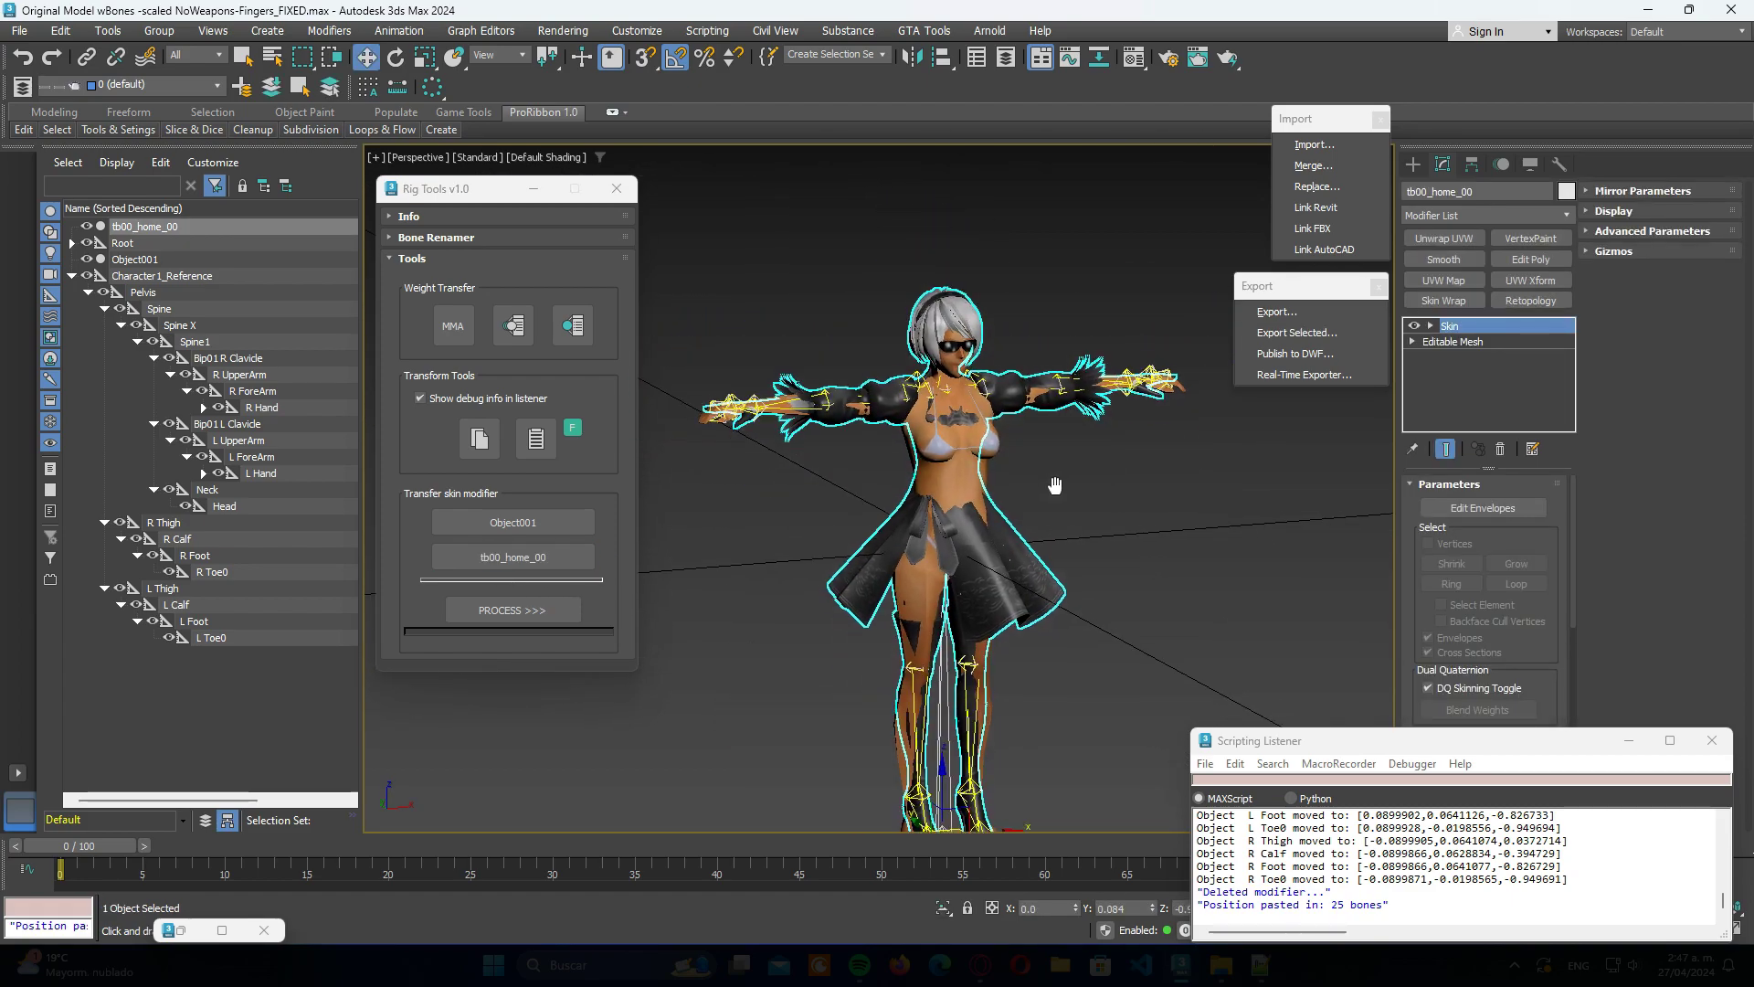
{"action": "middle_click_drag", "start_coordinate": [1055, 485], "coordinate": [1041, 404]}
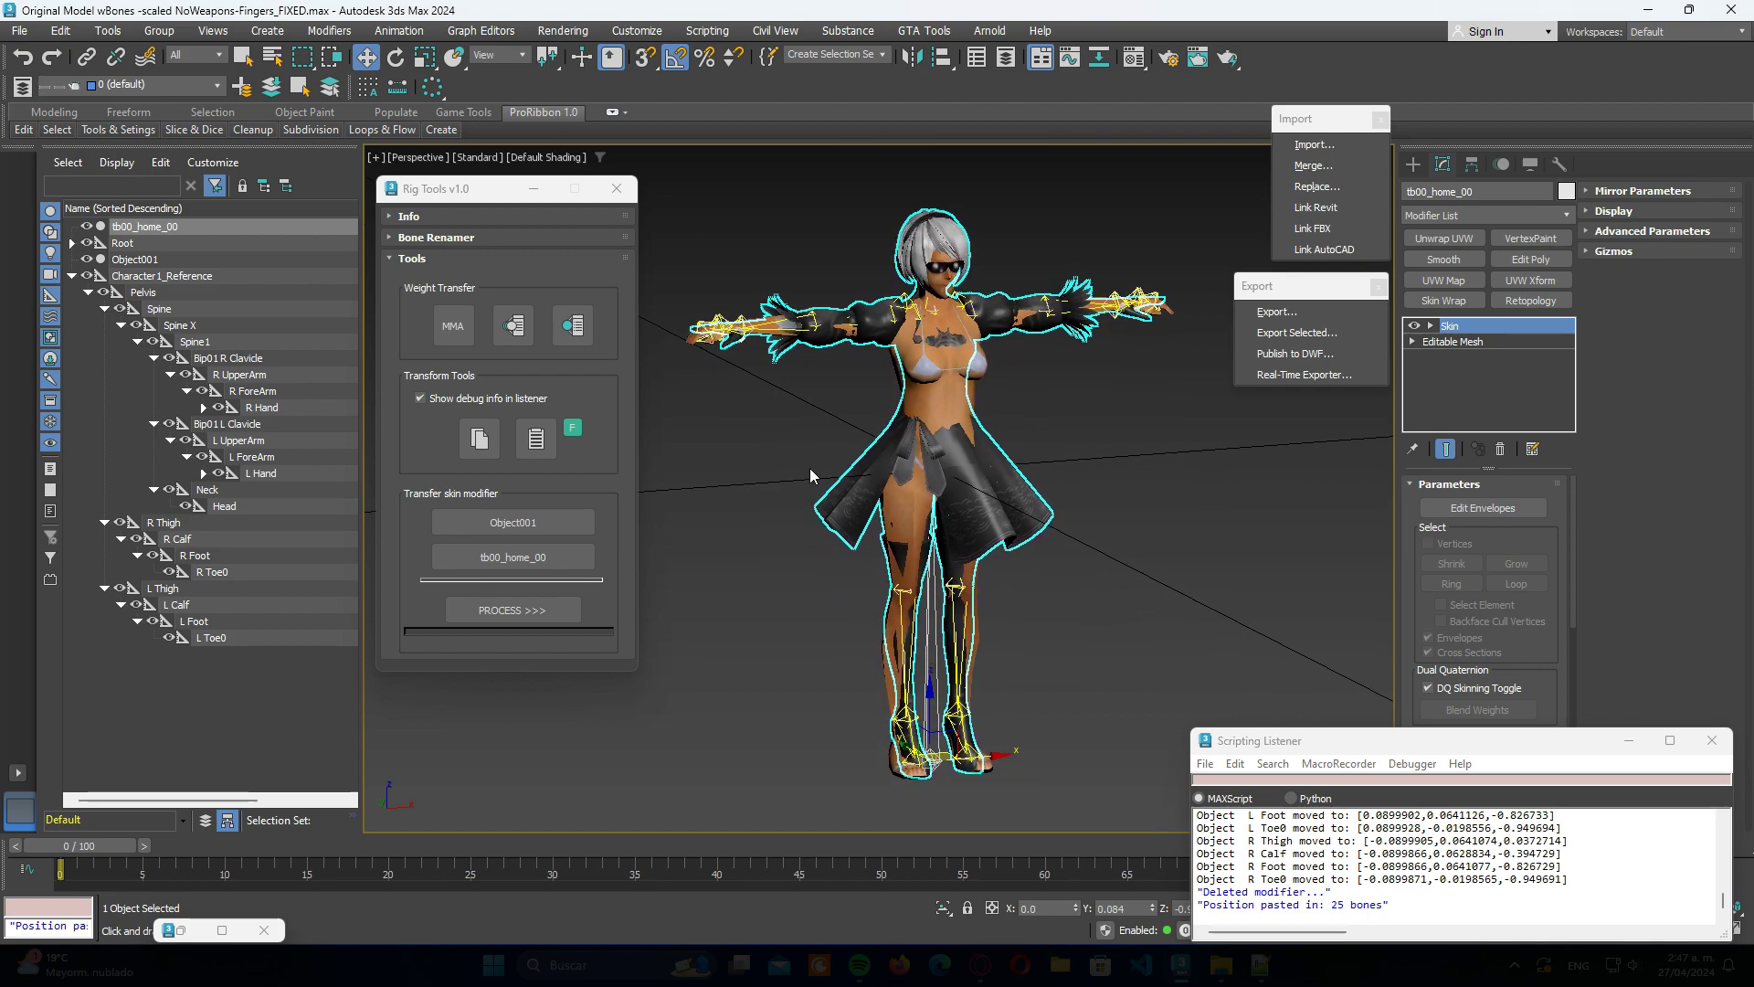
{"action": "left_click", "coordinate": [532, 608]}
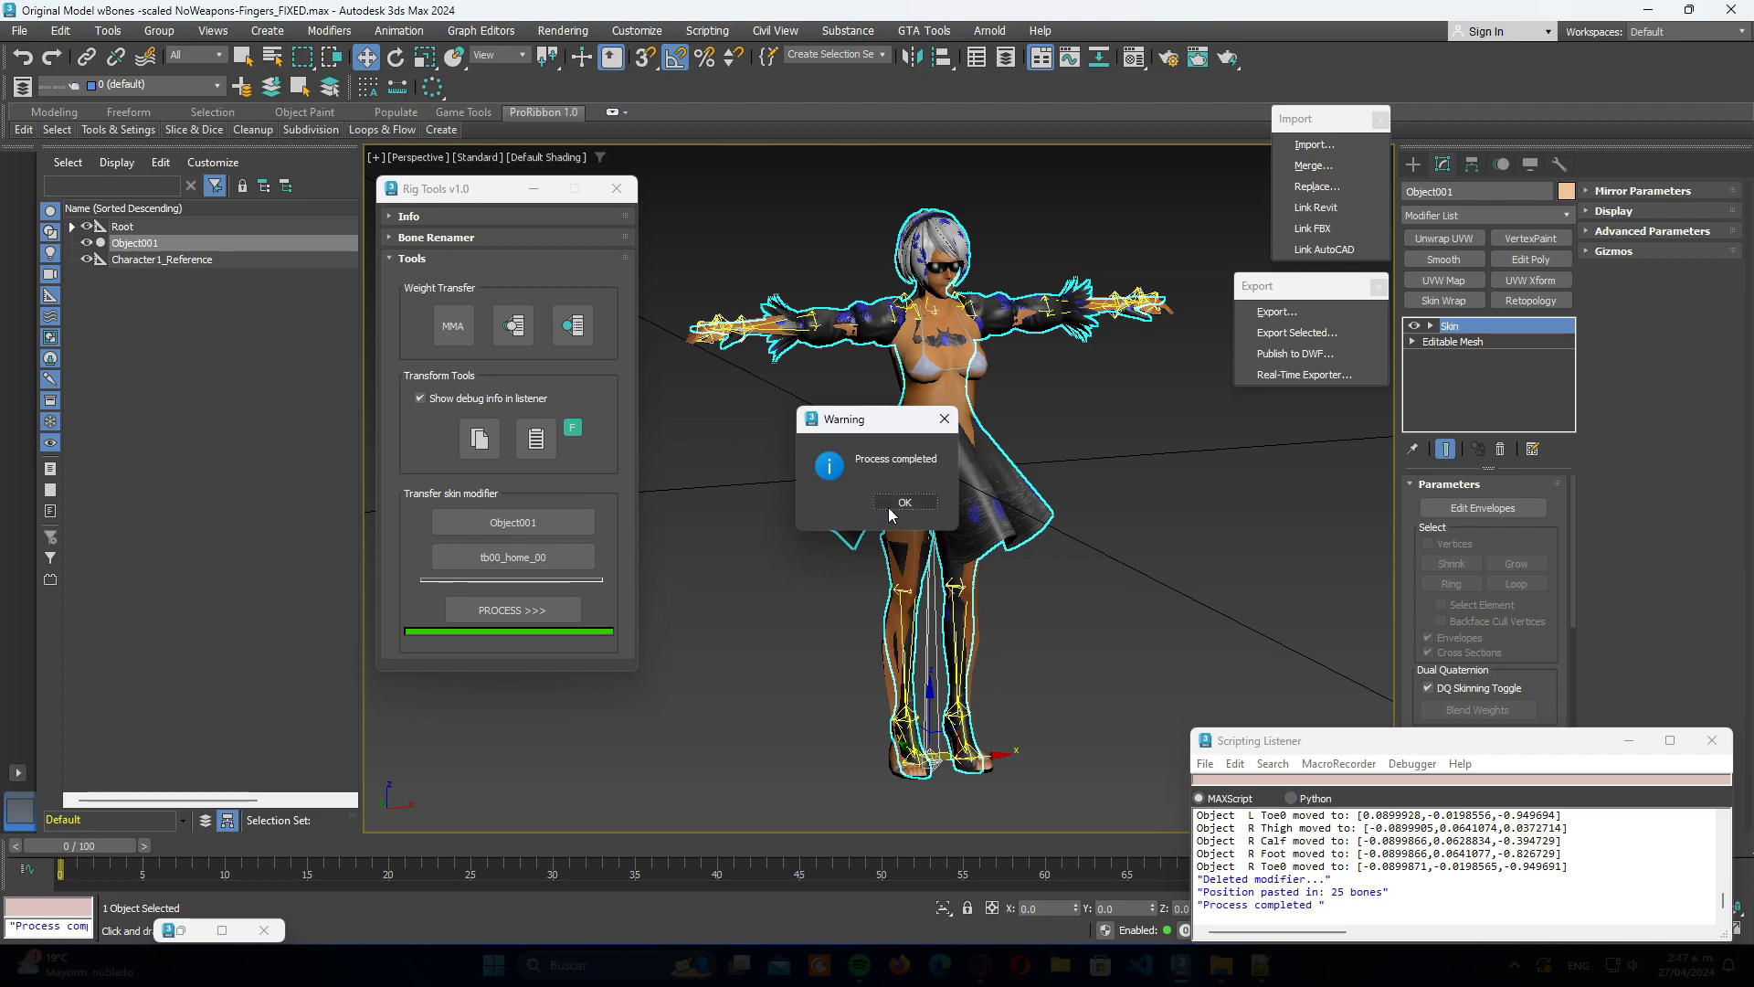
{"action": "left_click", "coordinate": [890, 507]}
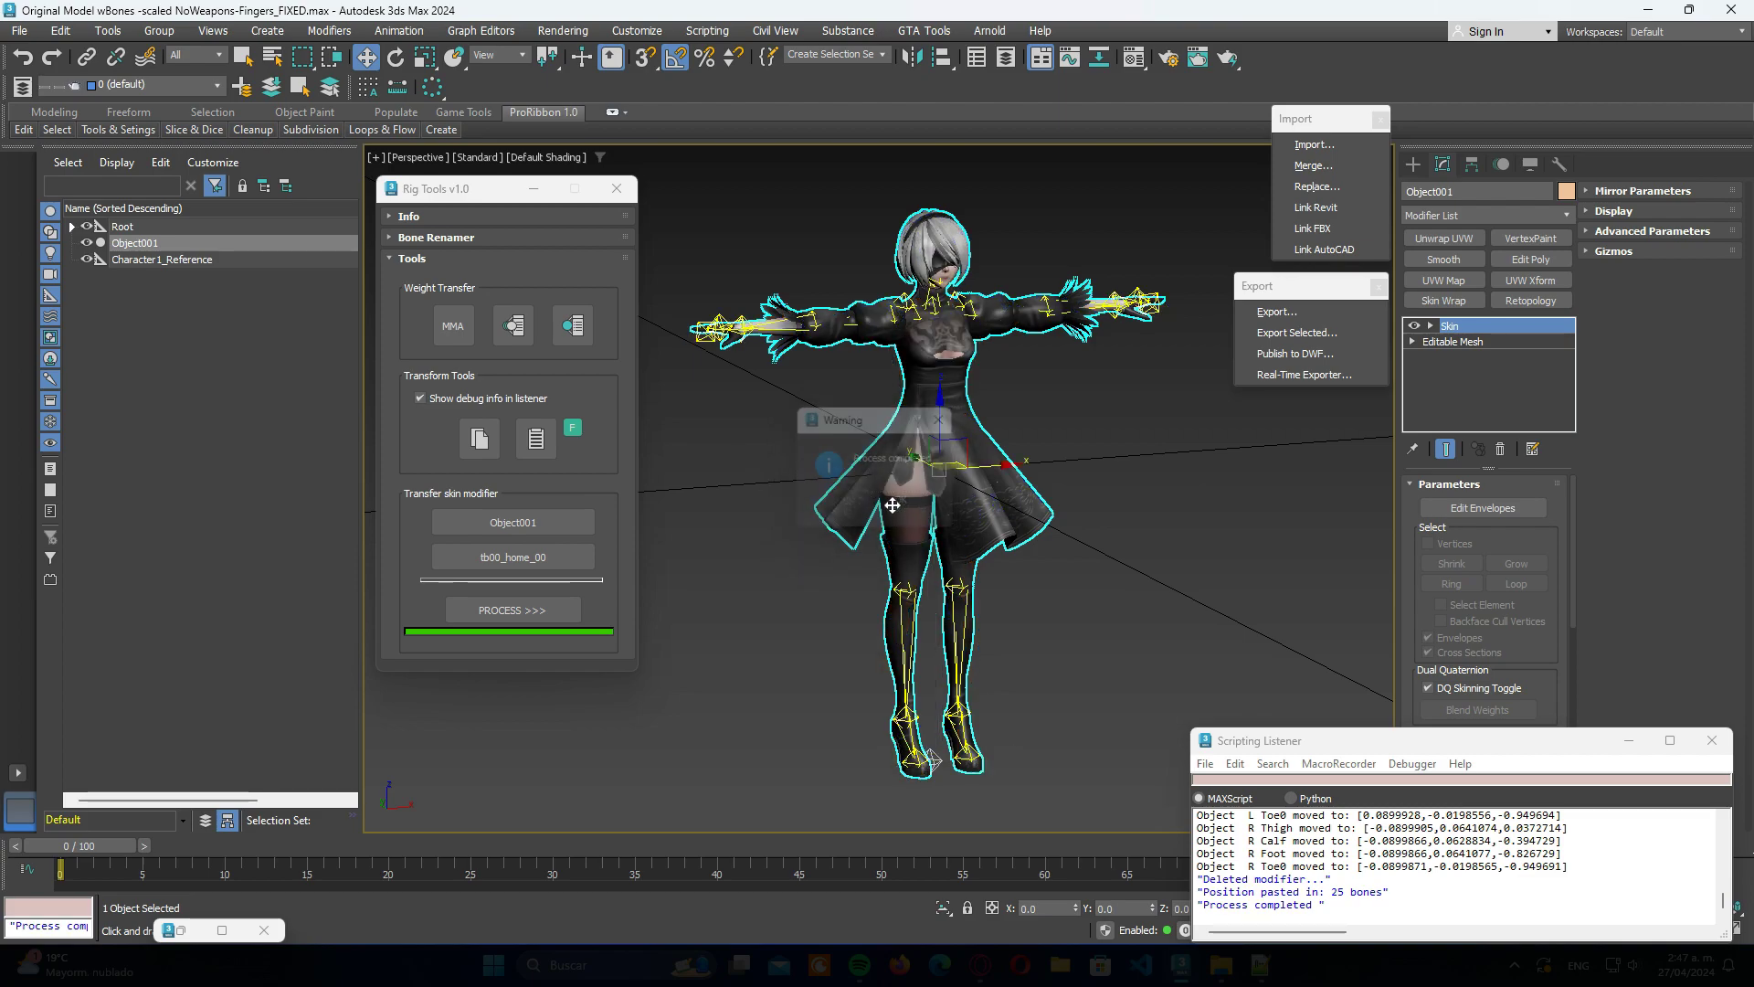
Step: Delete the Character1_Reference dummy, expand the Root hierarchy, and select Pelvis
{"action": "left_click", "coordinate": [172, 314]}
{"action": "left_click", "coordinate": [150, 261]}
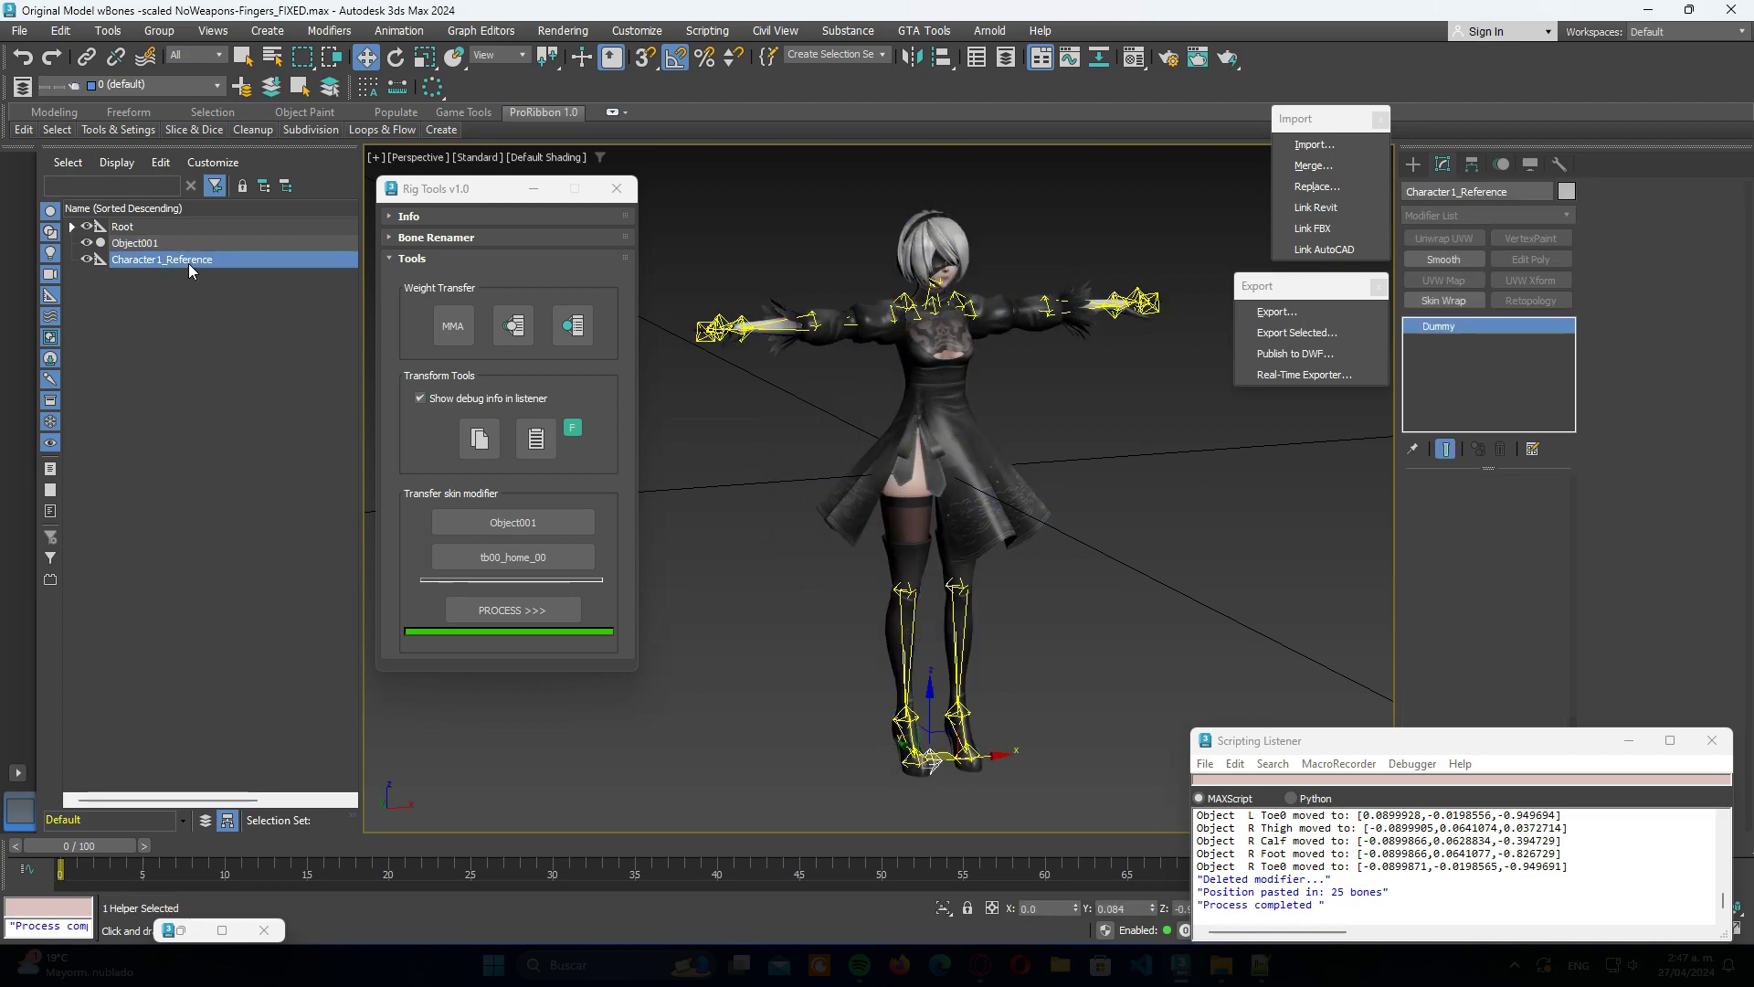
{"action": "right_click", "coordinate": [188, 262]}
{"action": "left_click", "coordinate": [208, 353]}
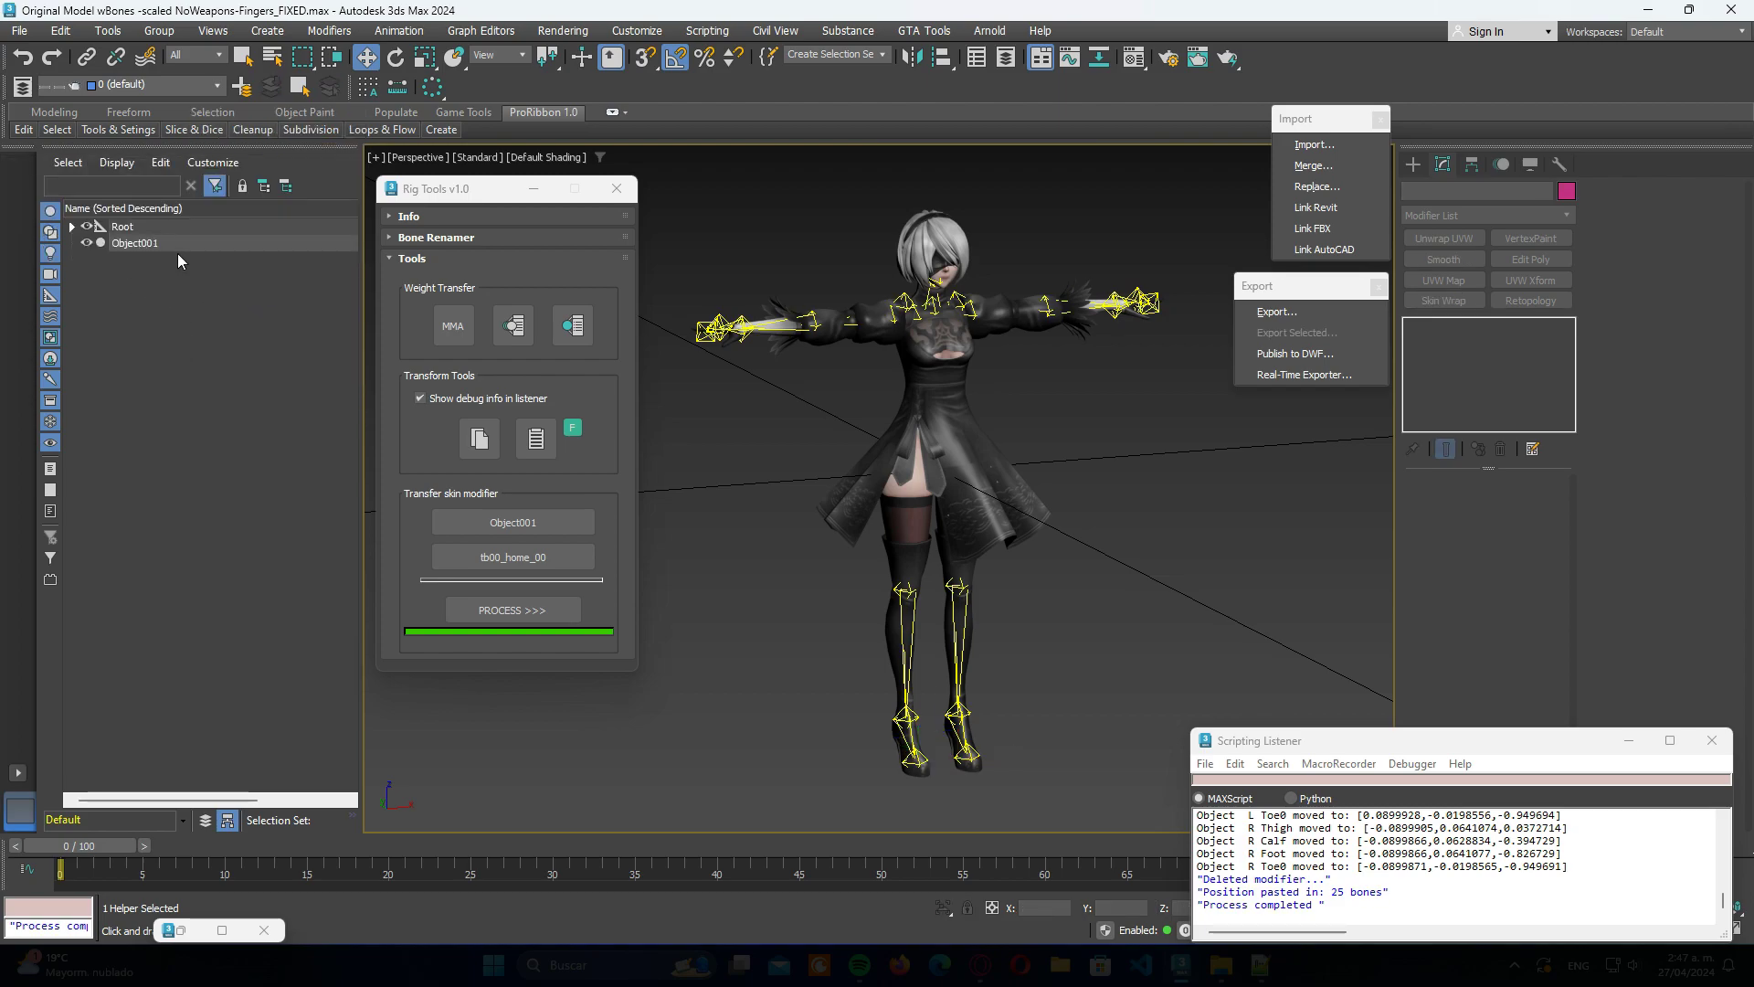
{"action": "left_click", "coordinate": [137, 228]}
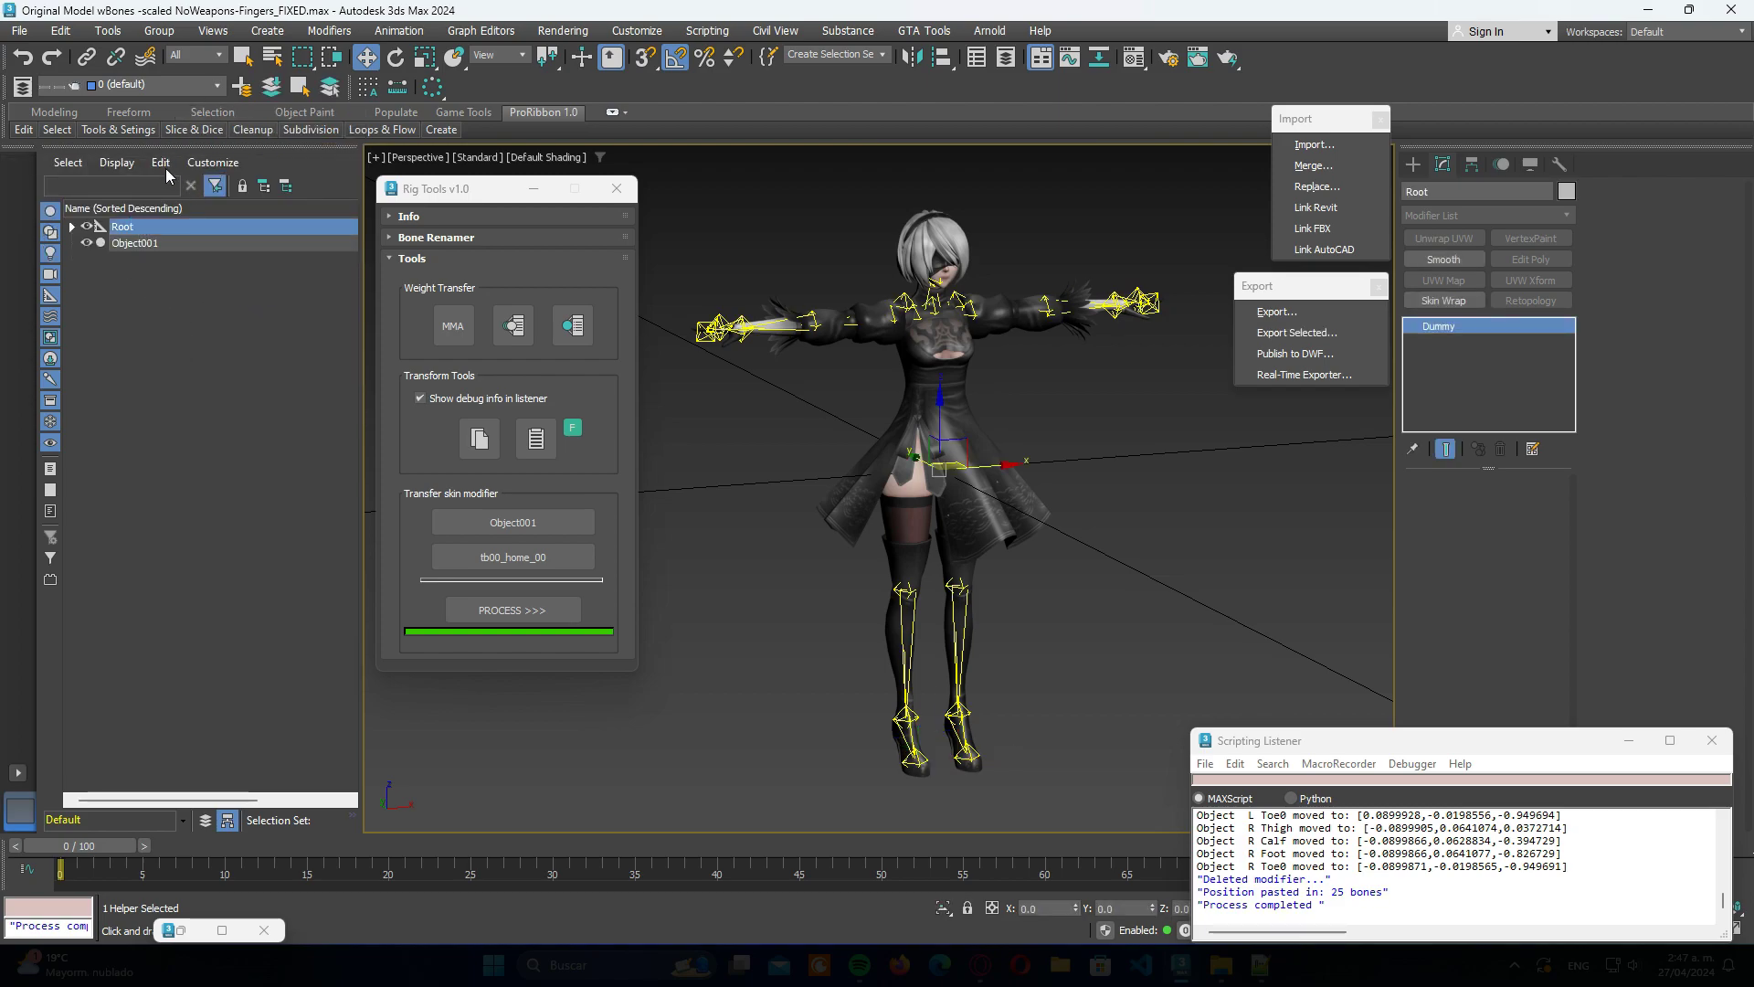
{"action": "left_click", "coordinate": [117, 163]}
{"action": "left_click", "coordinate": [137, 409]}
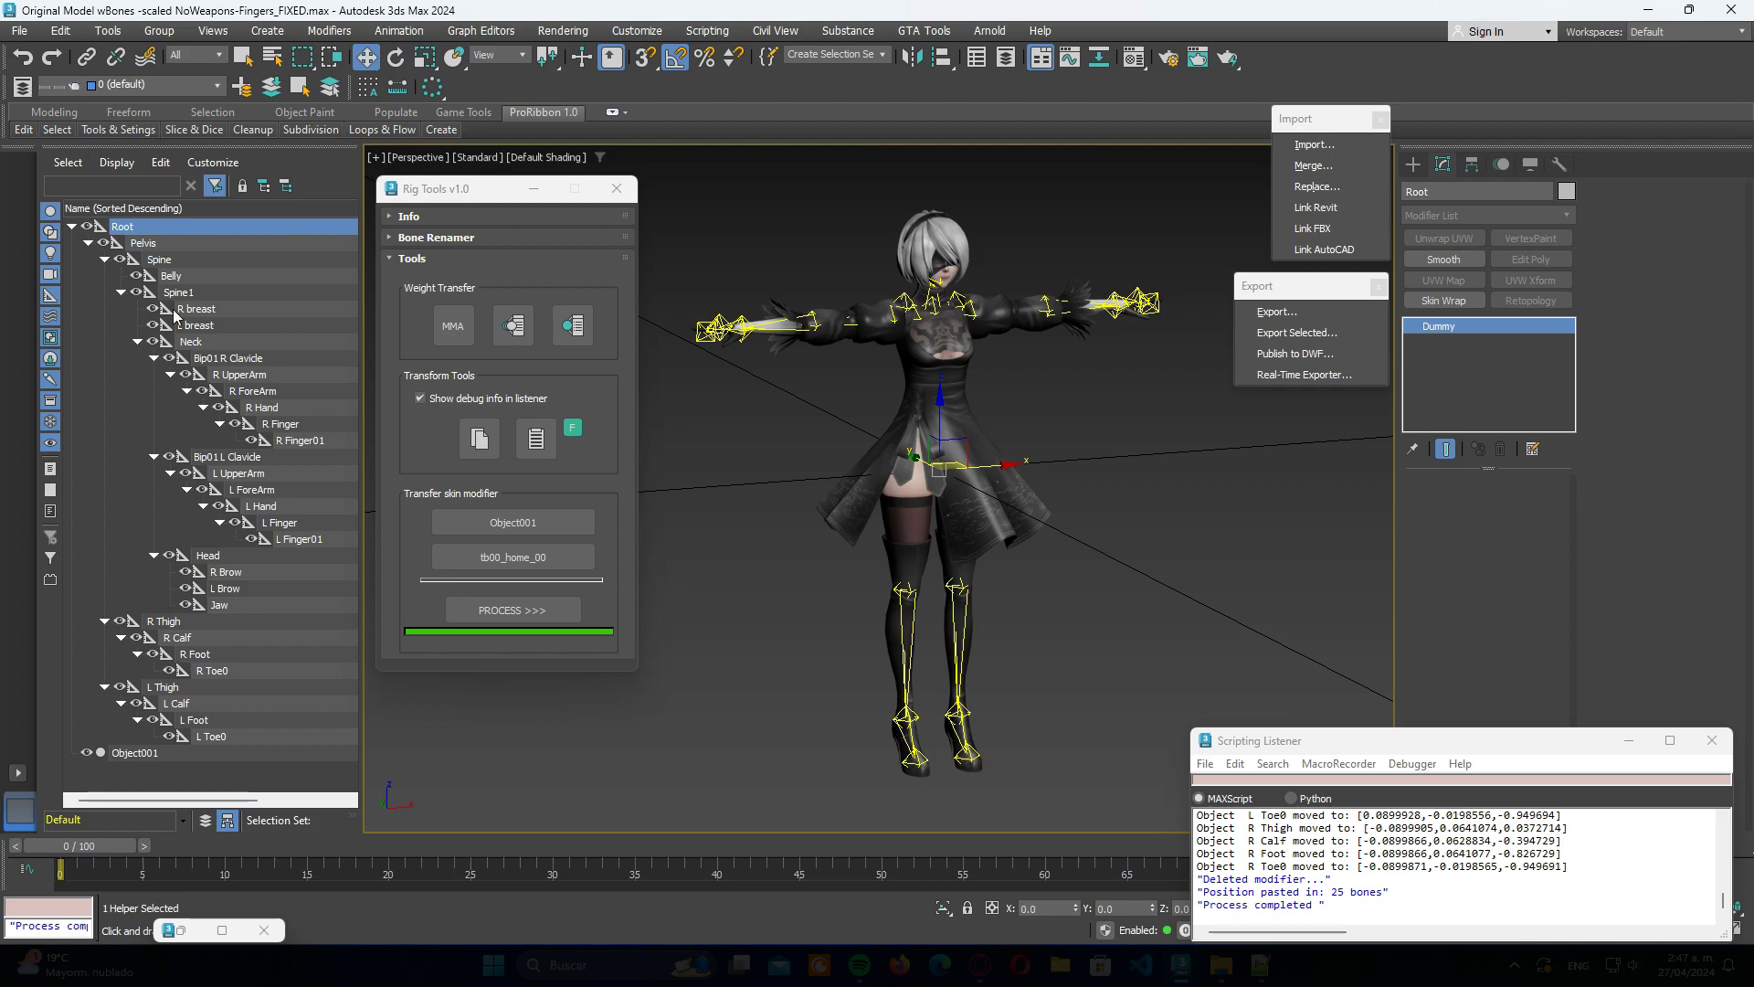
{"action": "left_click", "coordinate": [137, 243]}
Step: Rotate Pelvis and Spine1 to test skin deformation, undoing the Spine1 twist
{"action": "middle_click_drag", "start_coordinate": [717, 545], "coordinate": [865, 546], "text": "alt"}
{"action": "key", "text": "e"}
{"action": "left_click_drag", "start_coordinate": [954, 402], "coordinate": [959, 549]}
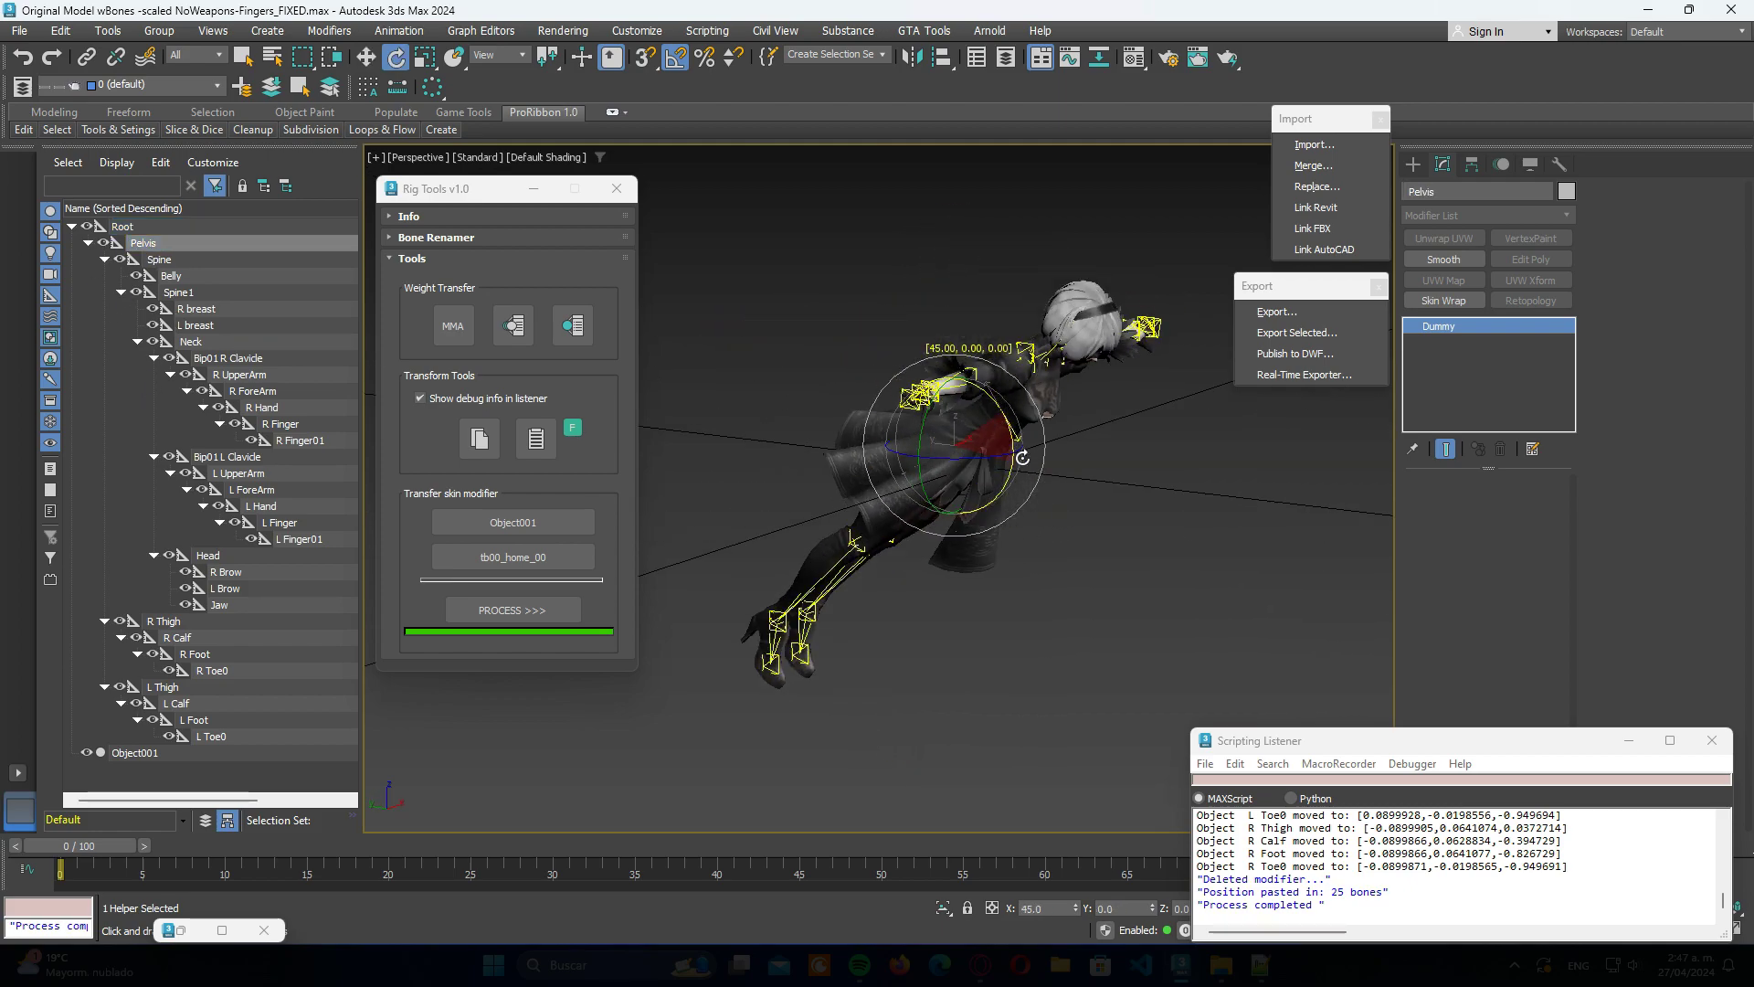
{"action": "left_click", "coordinate": [206, 294]}
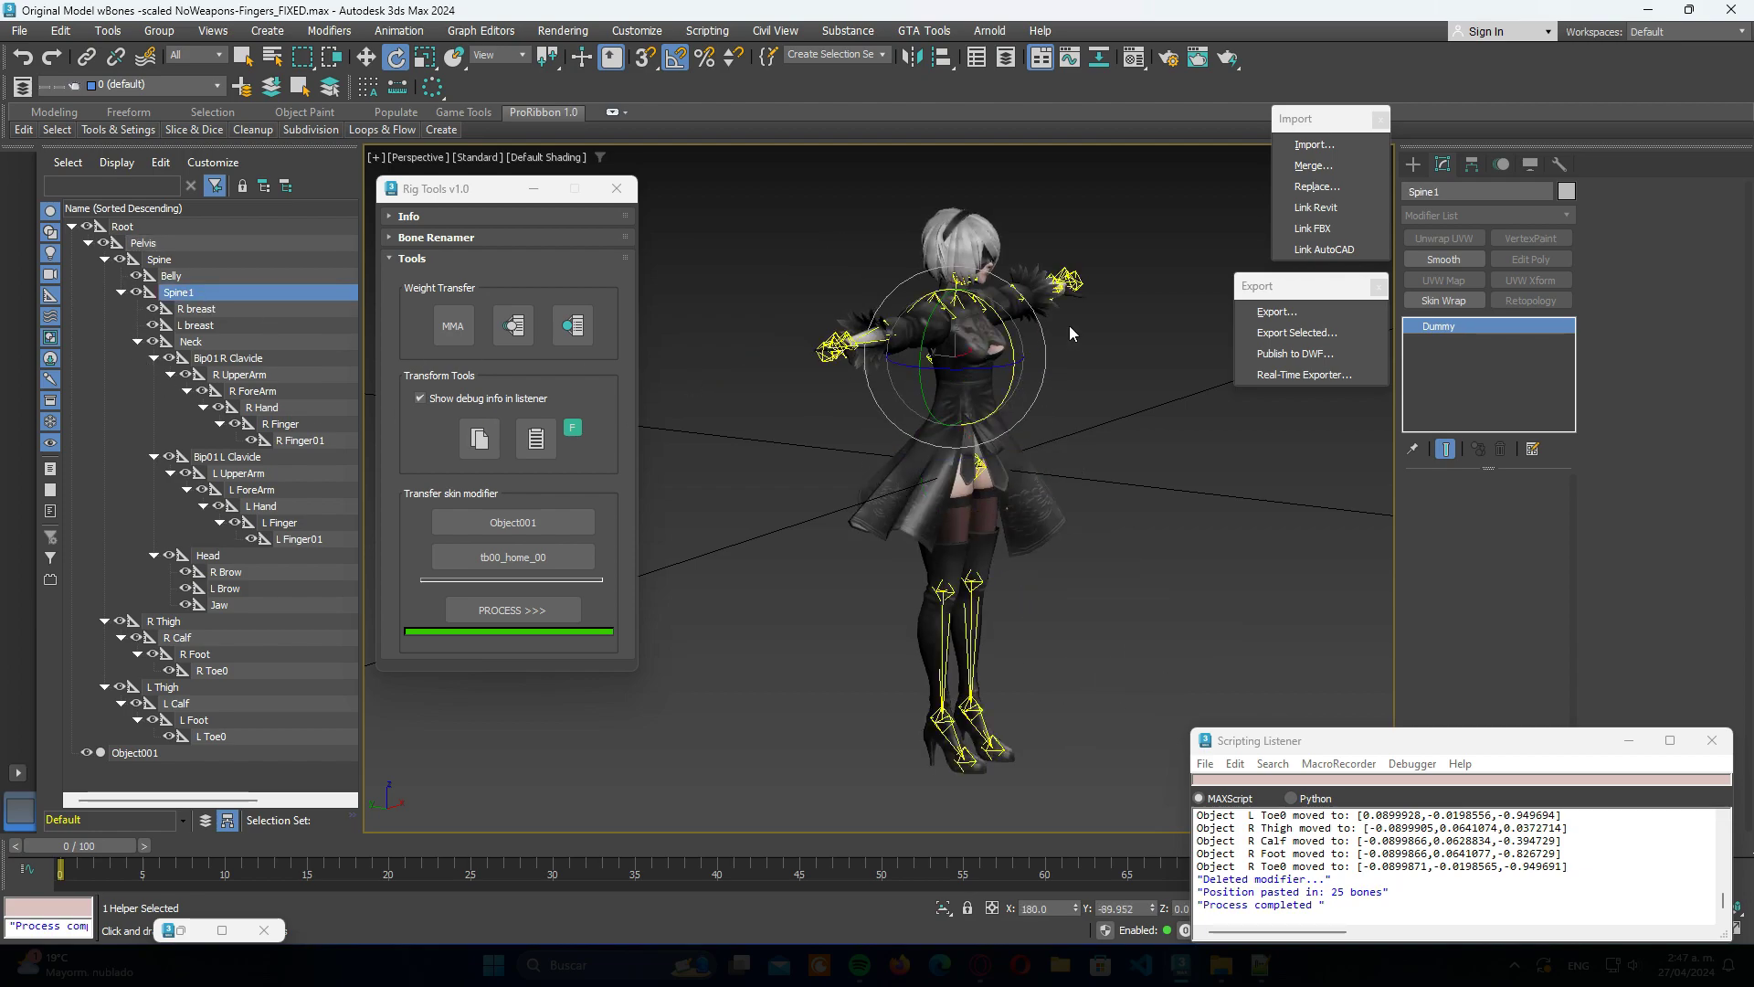
{"action": "left_click_drag", "start_coordinate": [1006, 321], "coordinate": [1008, 295]}
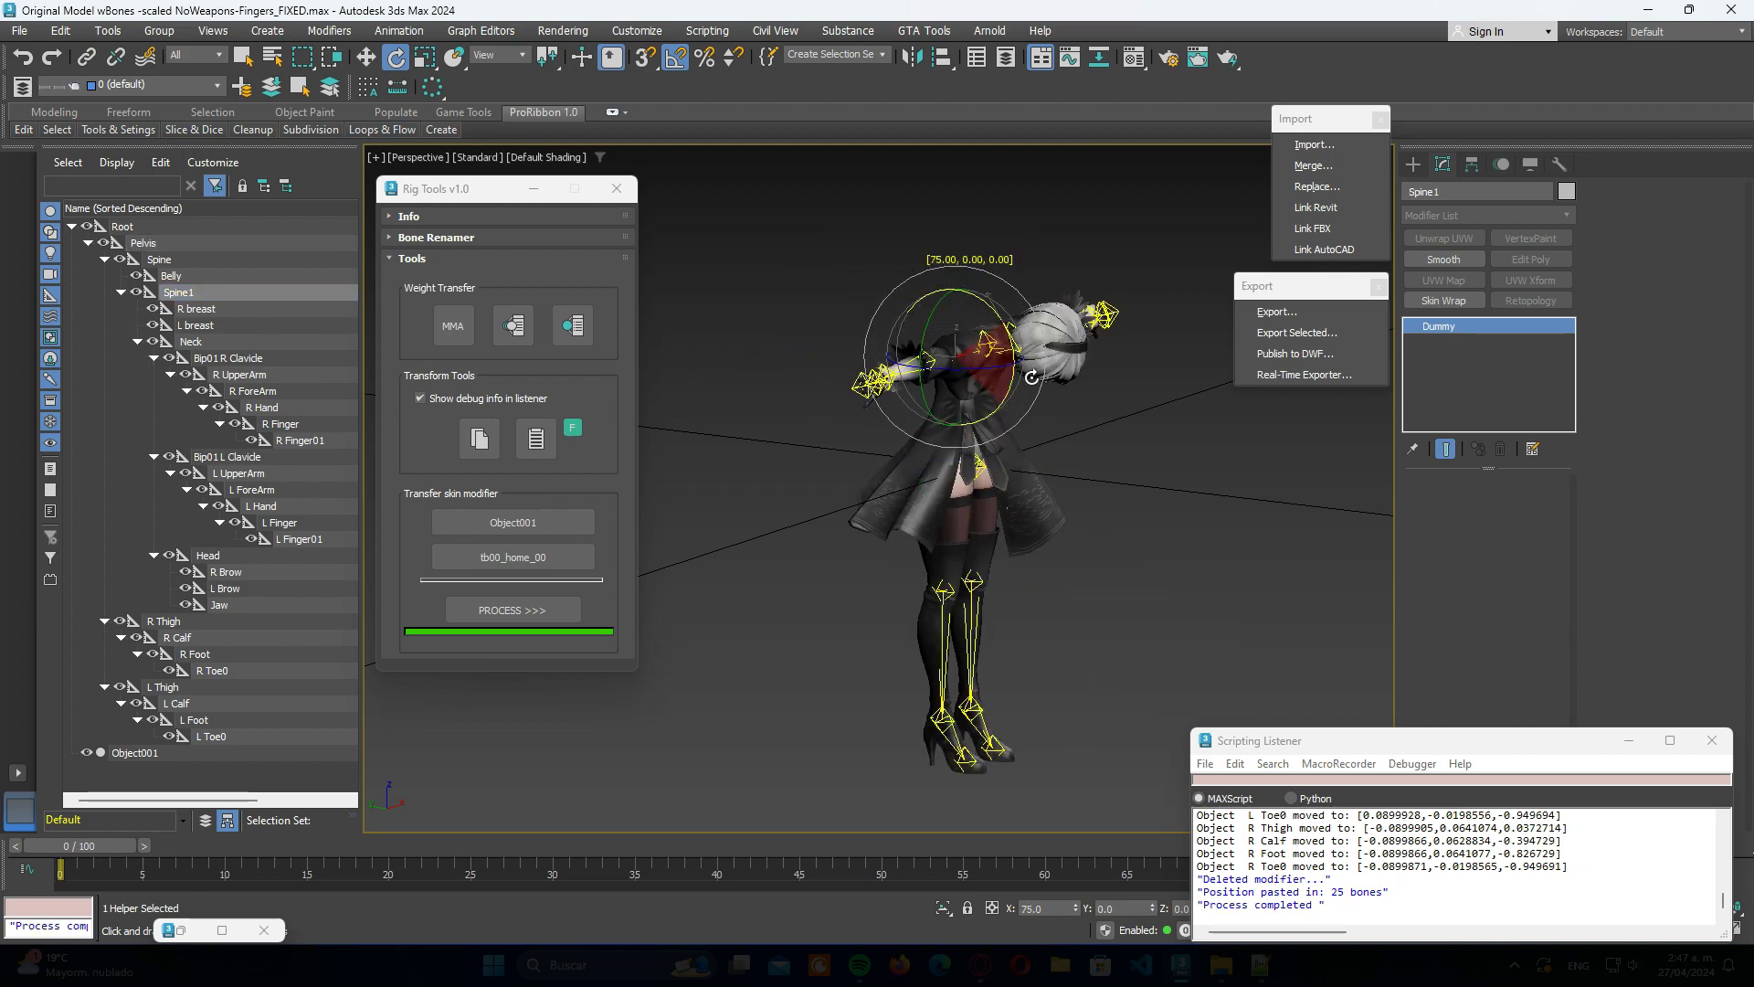
{"action": "key", "text": "ctrl+z"}
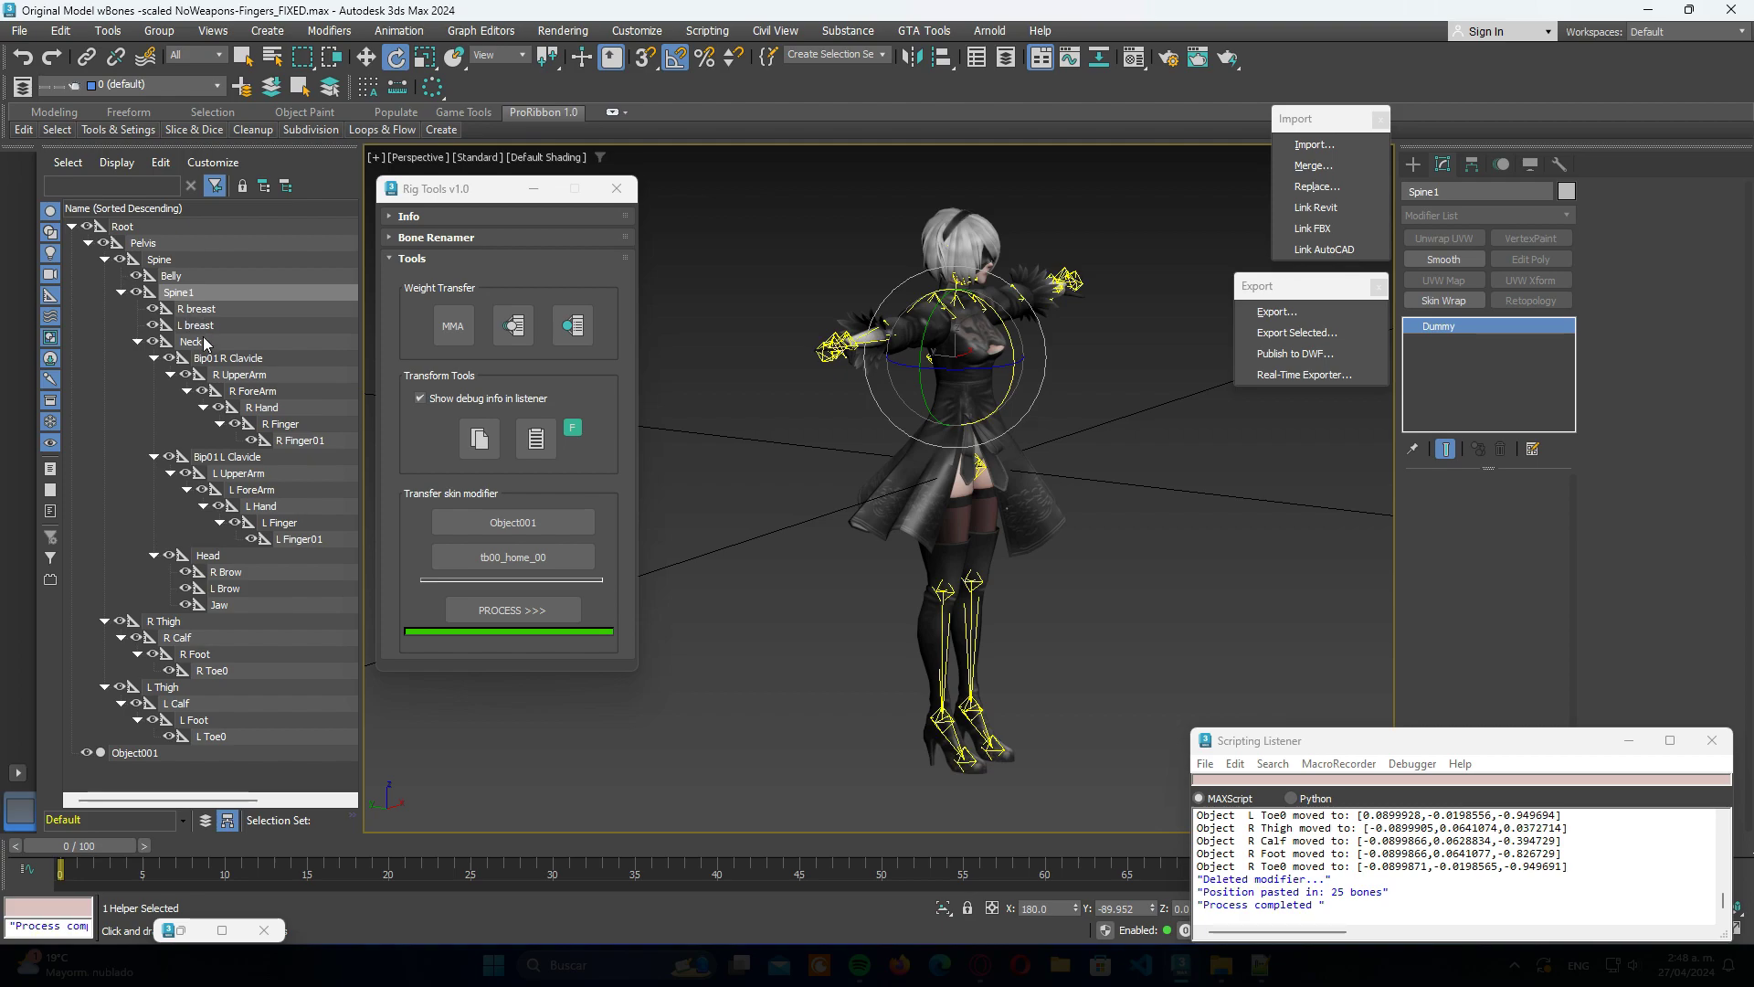
Step: Test-rotate the Neck and Bip01 R Clavicle bones, undoing each rotation
{"action": "left_click", "coordinate": [205, 343]}
{"action": "scroll", "coordinate": [1005, 321], "scroll_direction": "up", "scroll_amount": 1}
{"action": "scroll", "coordinate": [1004, 321], "scroll_direction": "up", "scroll_amount": 1}
{"action": "left_click_drag", "start_coordinate": [1005, 348], "coordinate": [1005, 321]}
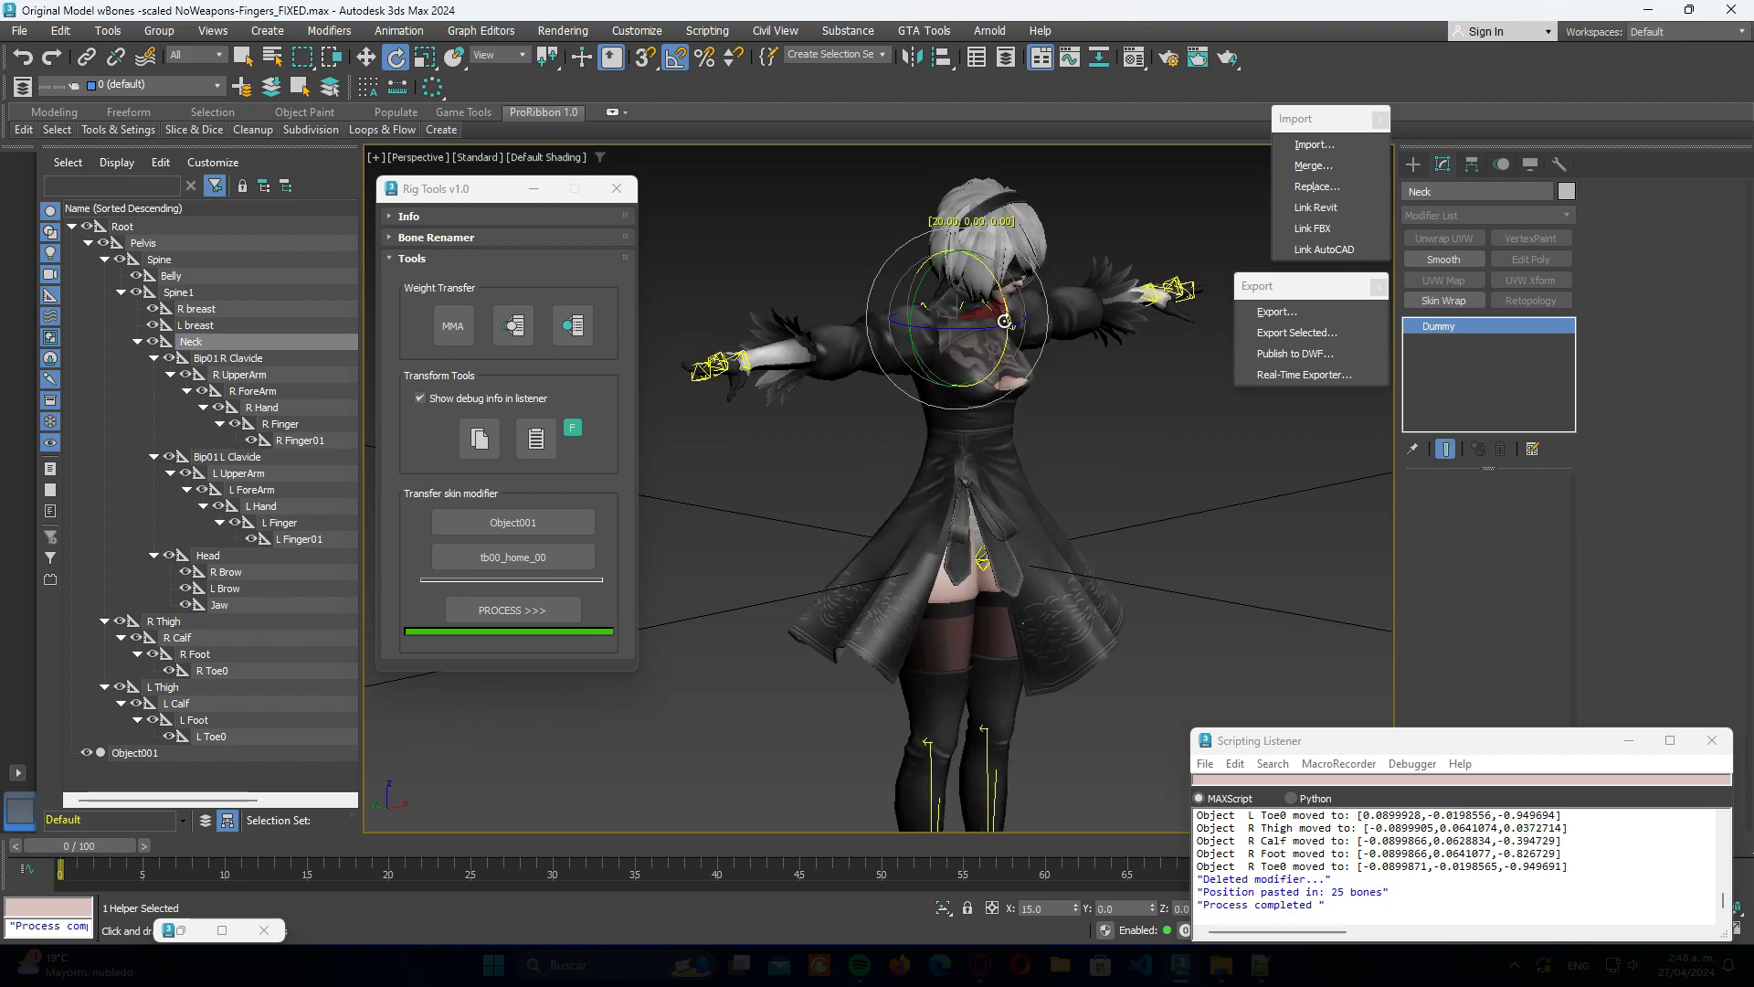
{"action": "key", "text": "ctrl+z"}
{"action": "left_click", "coordinate": [242, 358]}
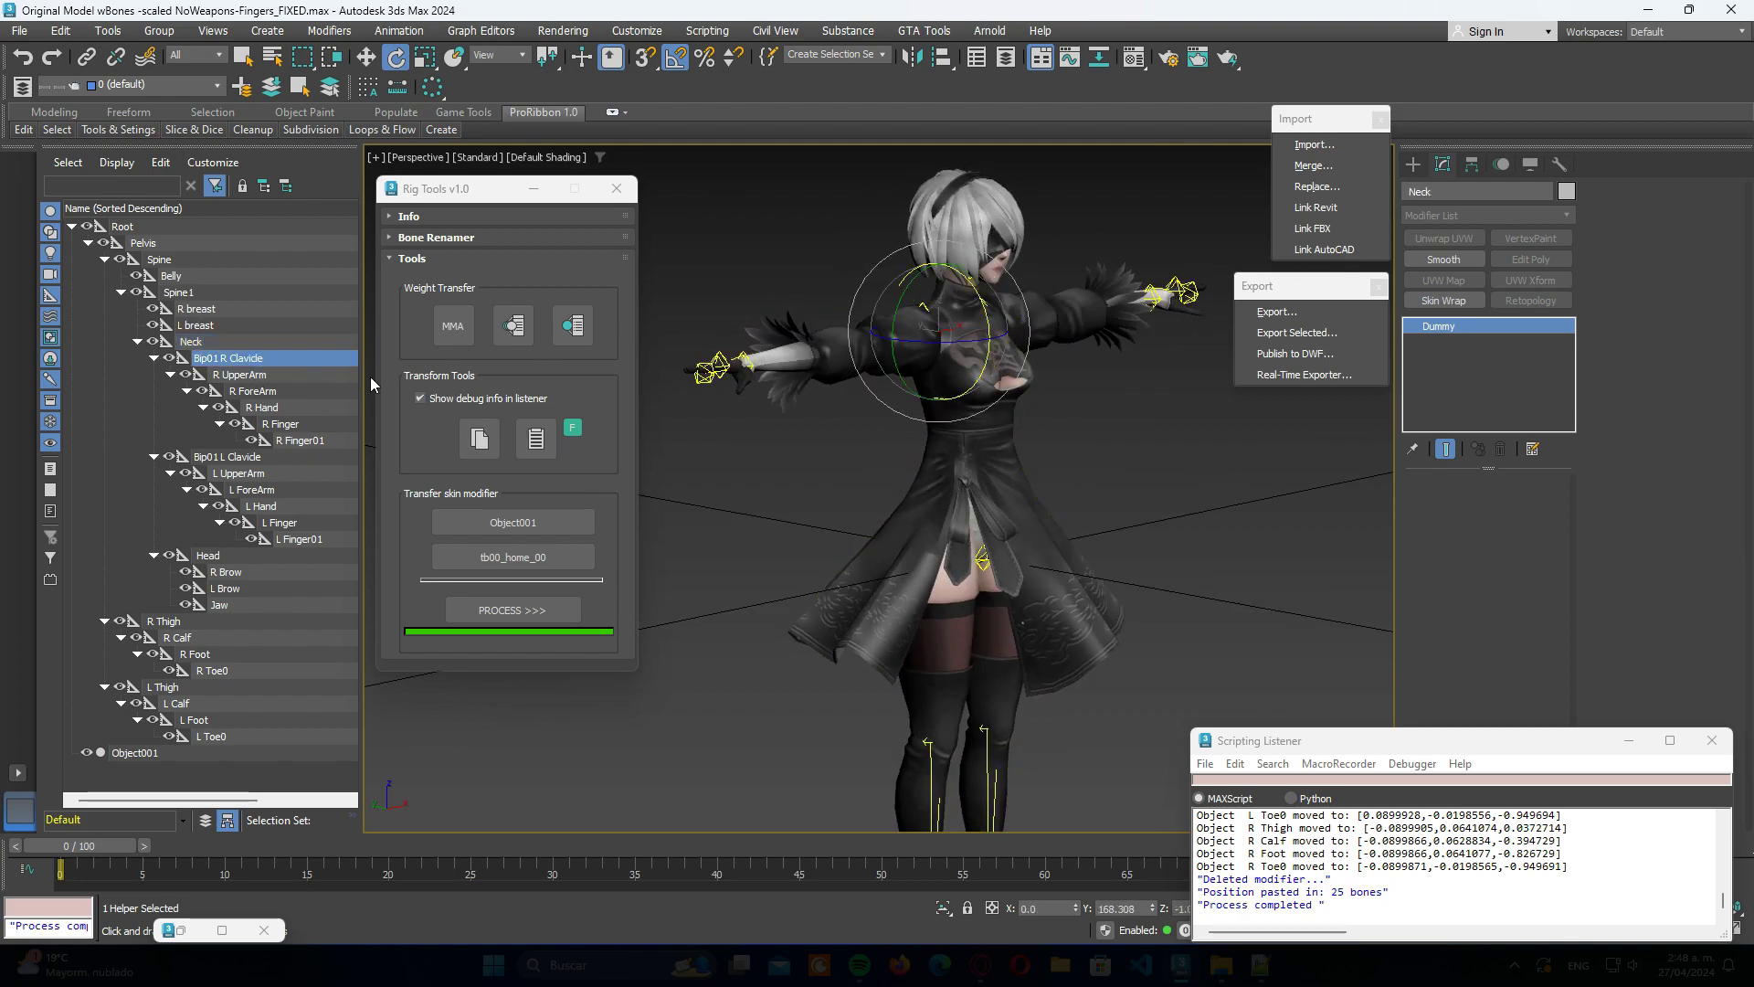
{"action": "left_click_drag", "start_coordinate": [906, 283], "coordinate": [899, 258]}
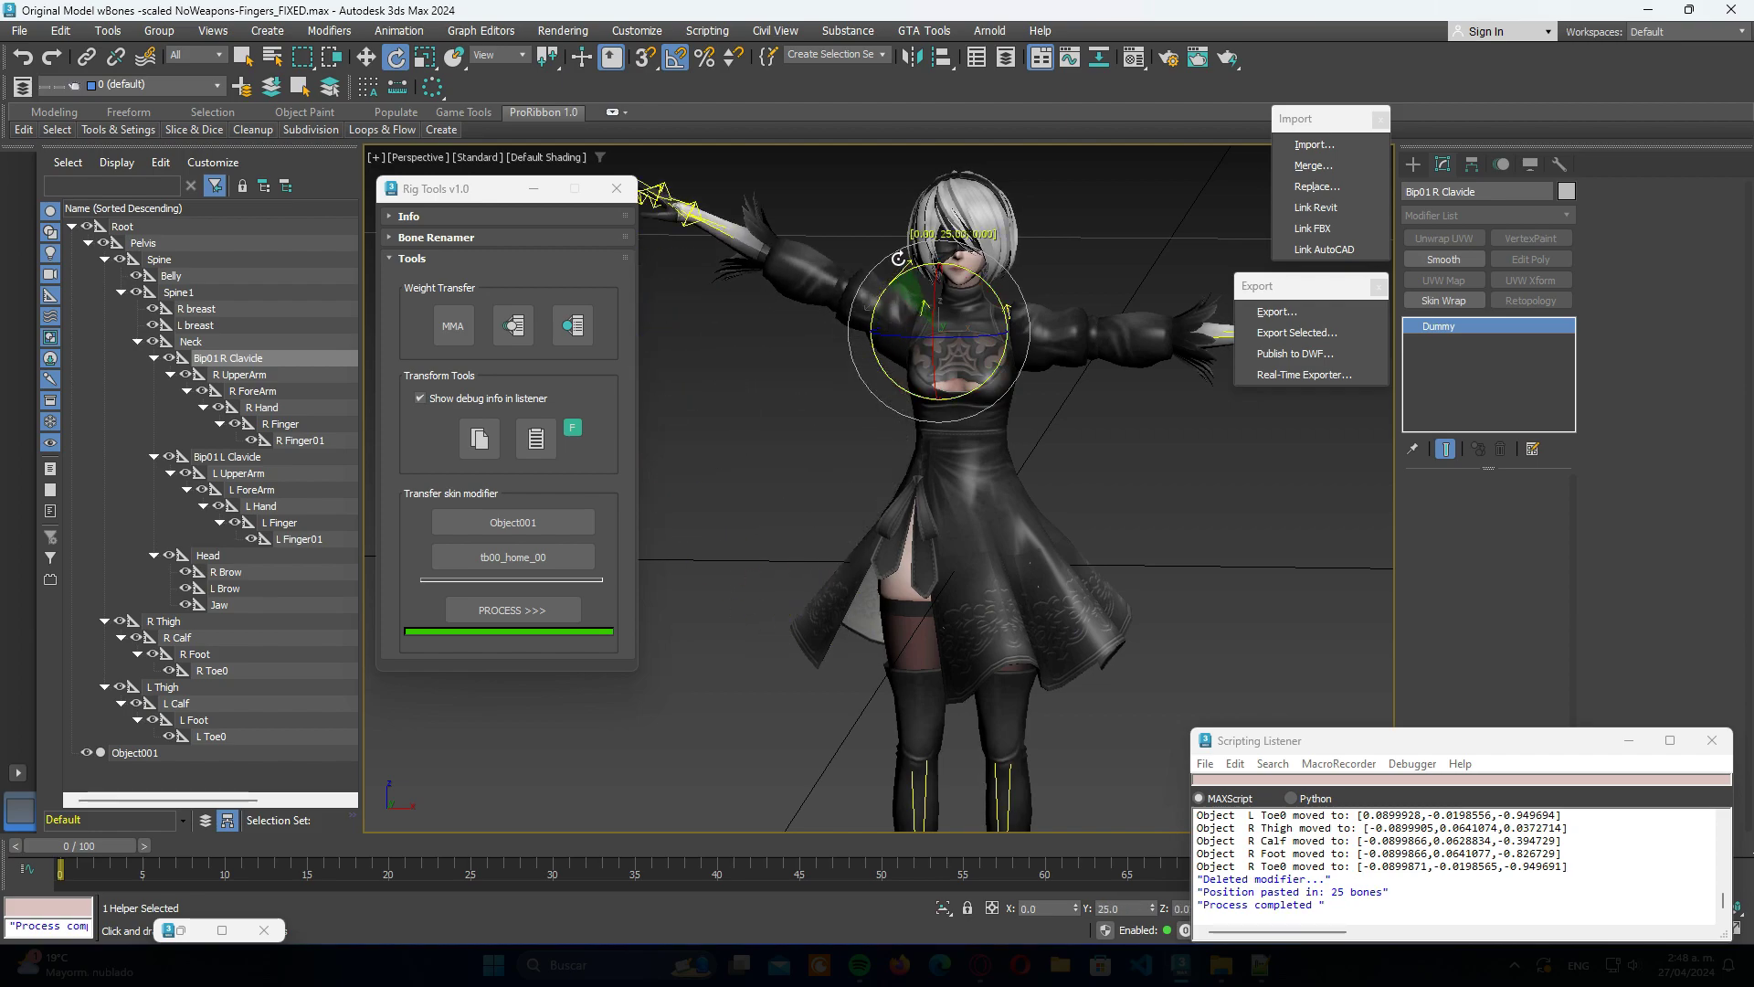
{"action": "key", "text": "ctrl+z"}
Step: Bend the R Finger01 and R Finger bones to check finger skinning
{"action": "left_click", "coordinate": [265, 375]}
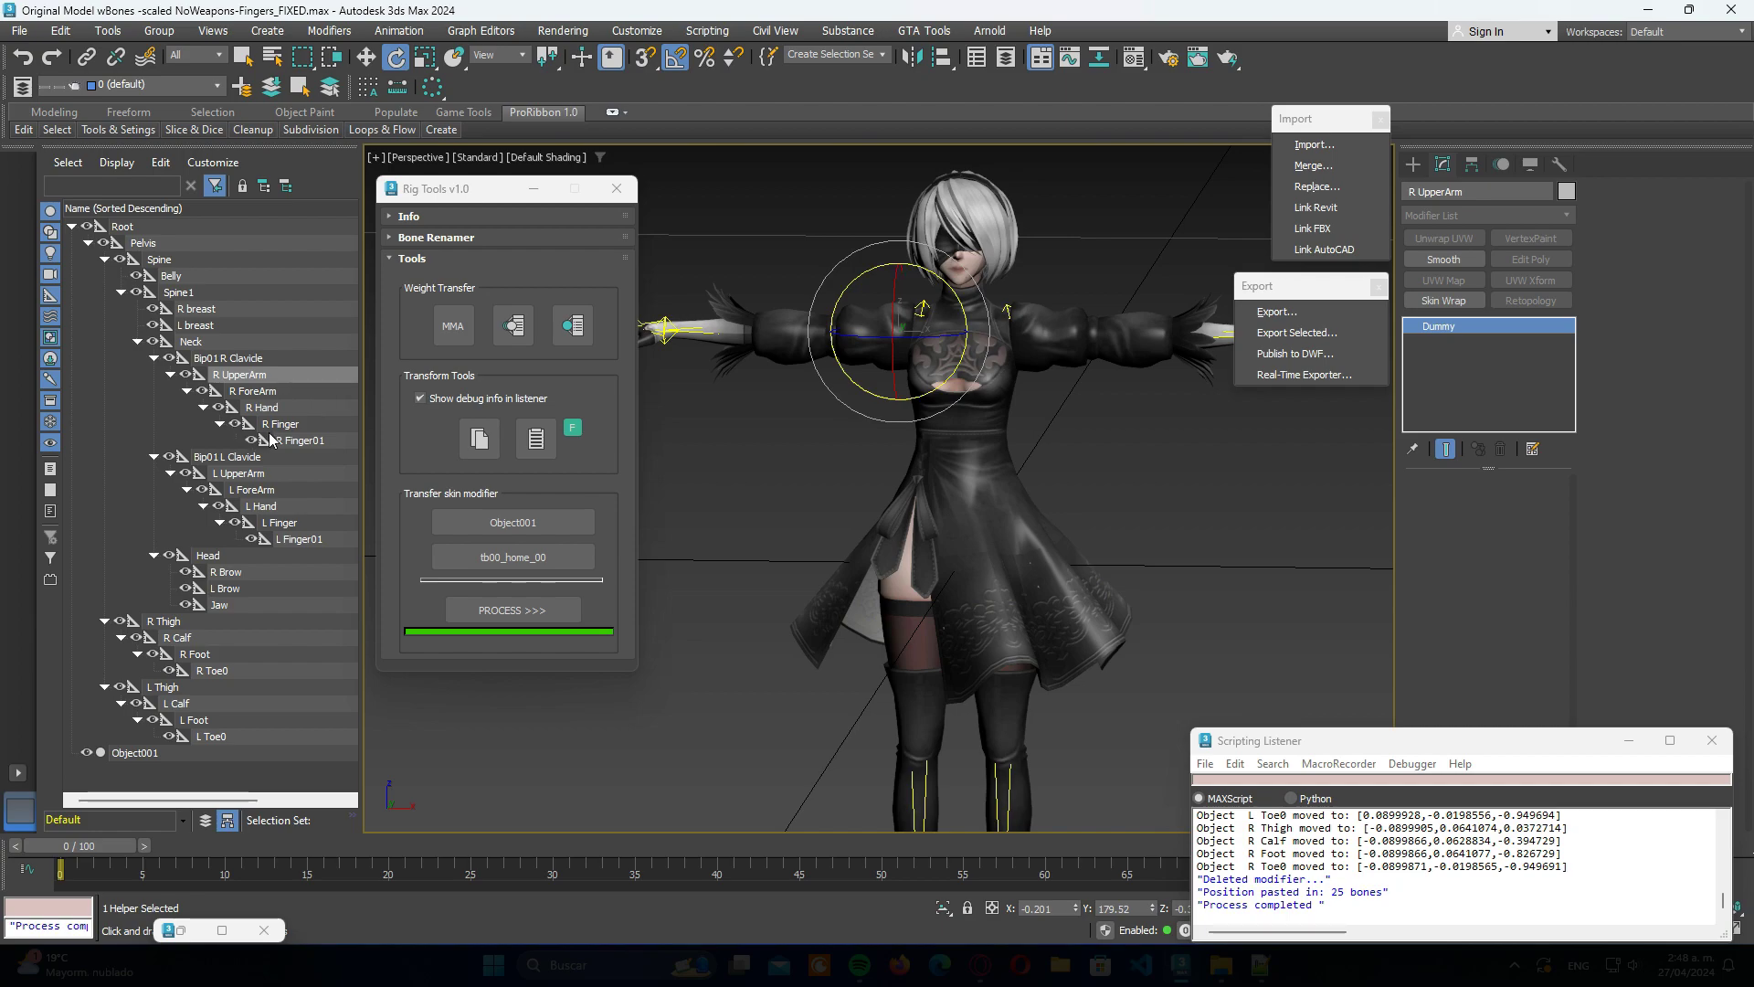
{"action": "left_click", "coordinate": [297, 443]}
{"action": "mouse_move", "coordinate": [922, 414]}
{"action": "middle_mouse_down", "text": "alt"}
{"action": "mouse_move", "coordinate": [876, 374]}
{"action": "mouse_move", "coordinate": [891, 351]}
{"action": "mouse_move", "coordinate": [800, 465]}
{"action": "middle_mouse_up", "text": "alt"}
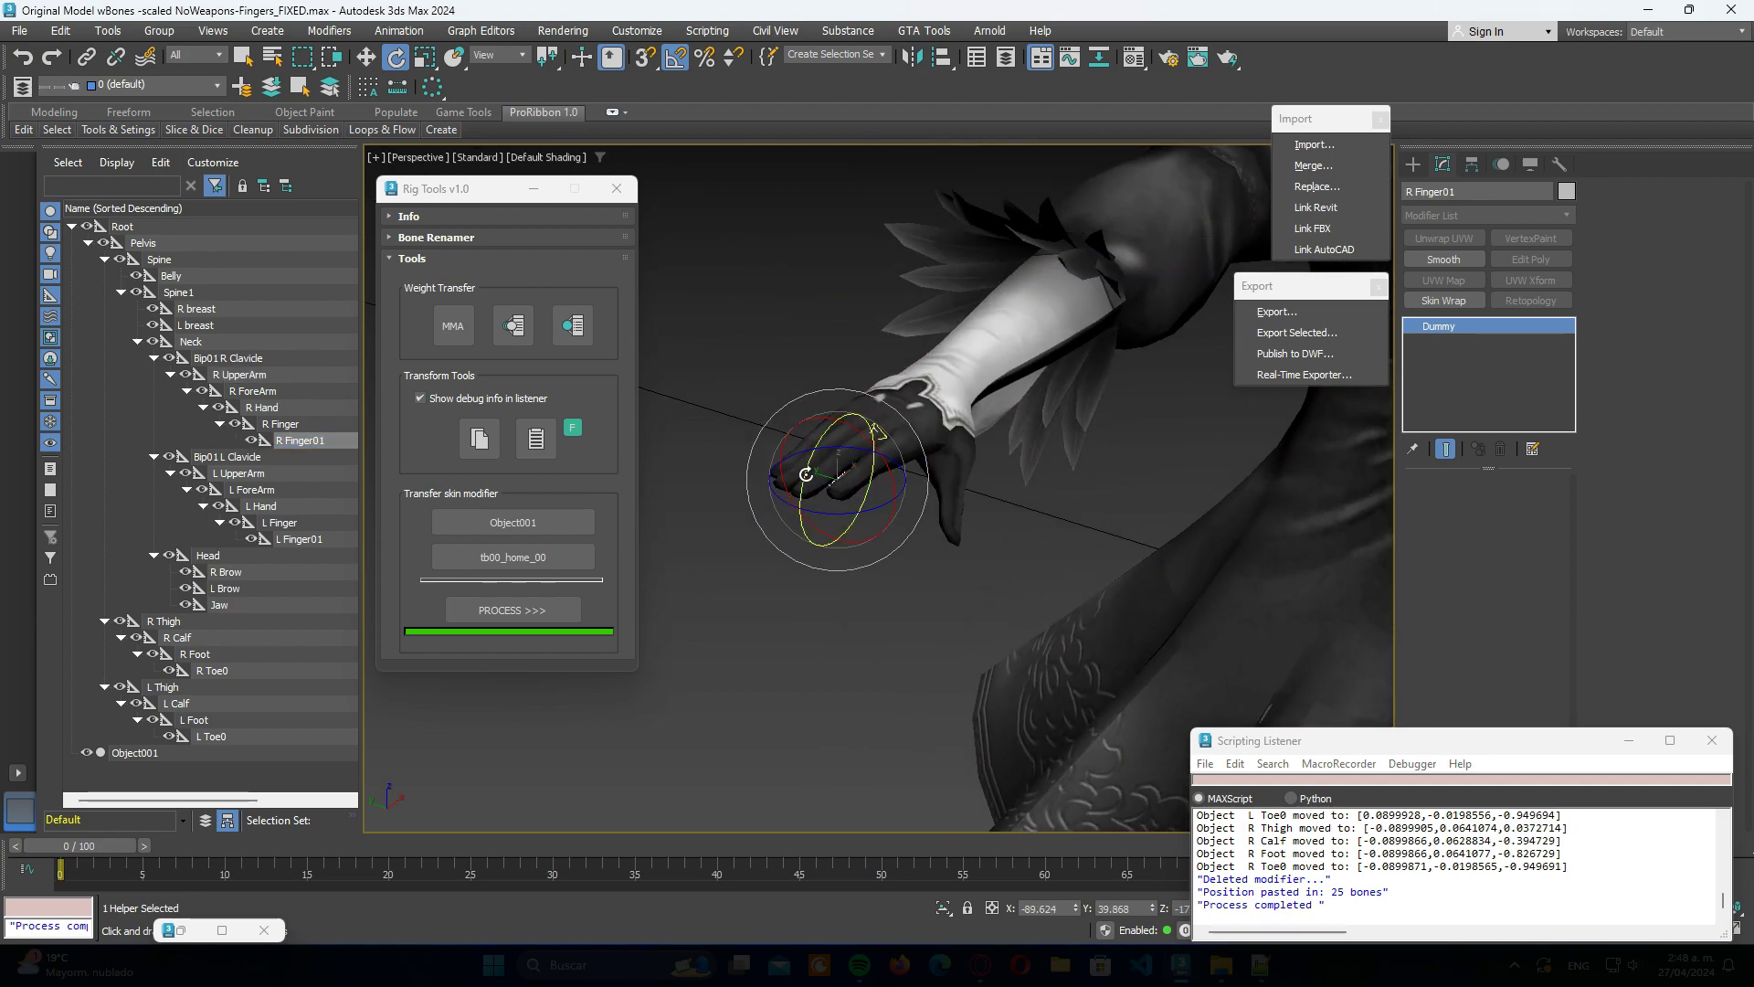
{"action": "left_click_drag", "start_coordinate": [806, 474], "coordinate": [823, 477]}
{"action": "middle_click_drag", "start_coordinate": [822, 477], "coordinate": [839, 479], "text": "alt"}
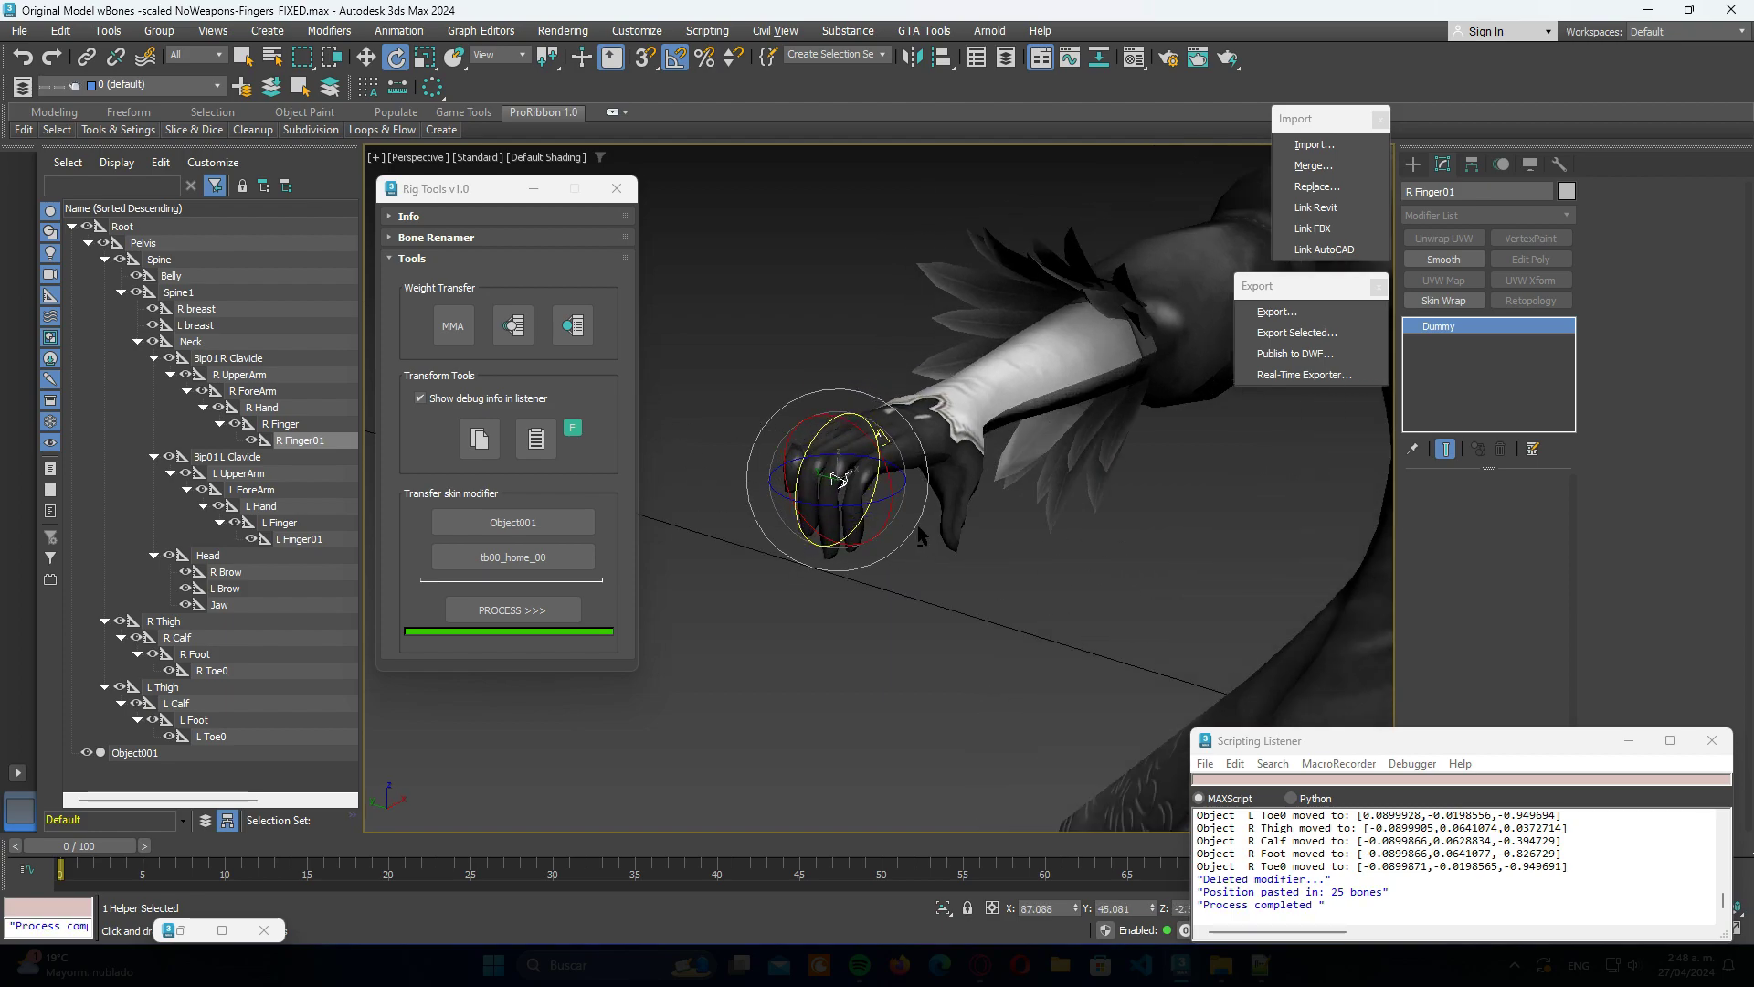
{"action": "middle_click_drag", "start_coordinate": [917, 524], "coordinate": [877, 475], "text": "alt"}
{"action": "left_click", "coordinate": [279, 423]}
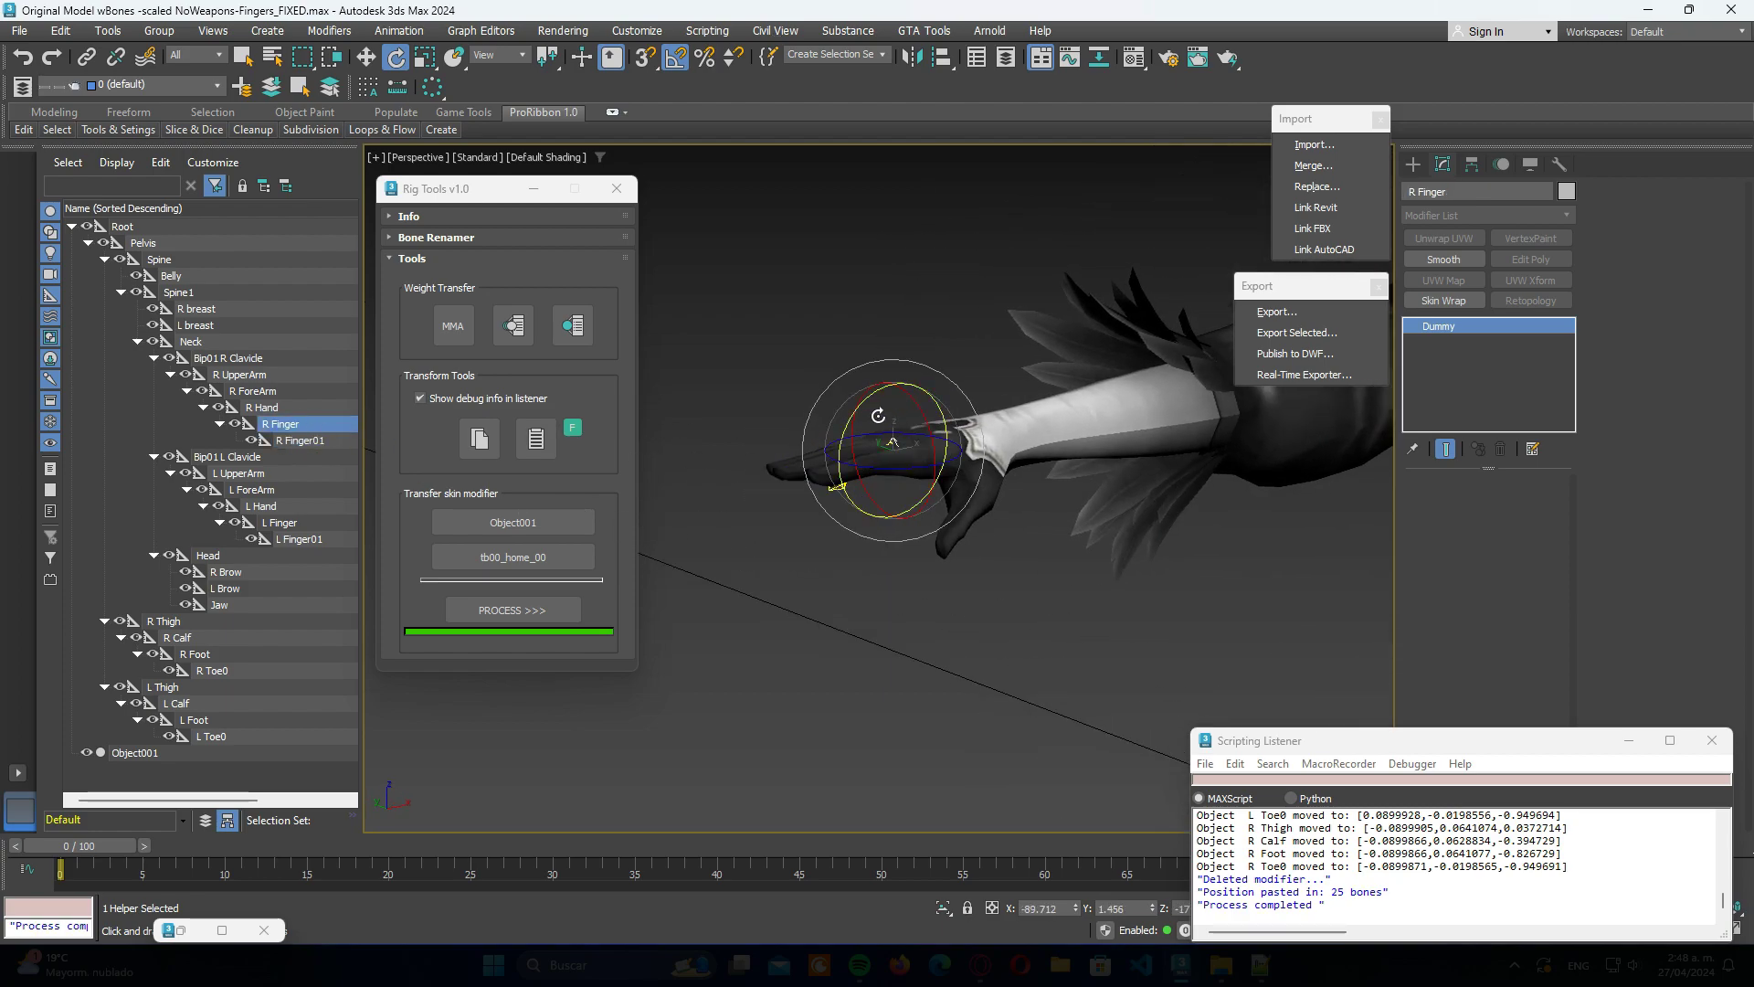
{"action": "left_click_drag", "start_coordinate": [878, 416], "coordinate": [879, 475]}
{"action": "mouse_move", "coordinate": [879, 475]}
{"action": "middle_mouse_down", "text": "alt"}
{"action": "mouse_move", "coordinate": [1005, 558]}
{"action": "mouse_move", "coordinate": [1082, 548]}
{"action": "mouse_move", "coordinate": [1098, 575]}
{"action": "mouse_move", "coordinate": [917, 516]}
{"action": "middle_mouse_up", "text": "alt"}
{"action": "scroll", "coordinate": [917, 517], "scroll_direction": "up", "scroll_amount": 3}
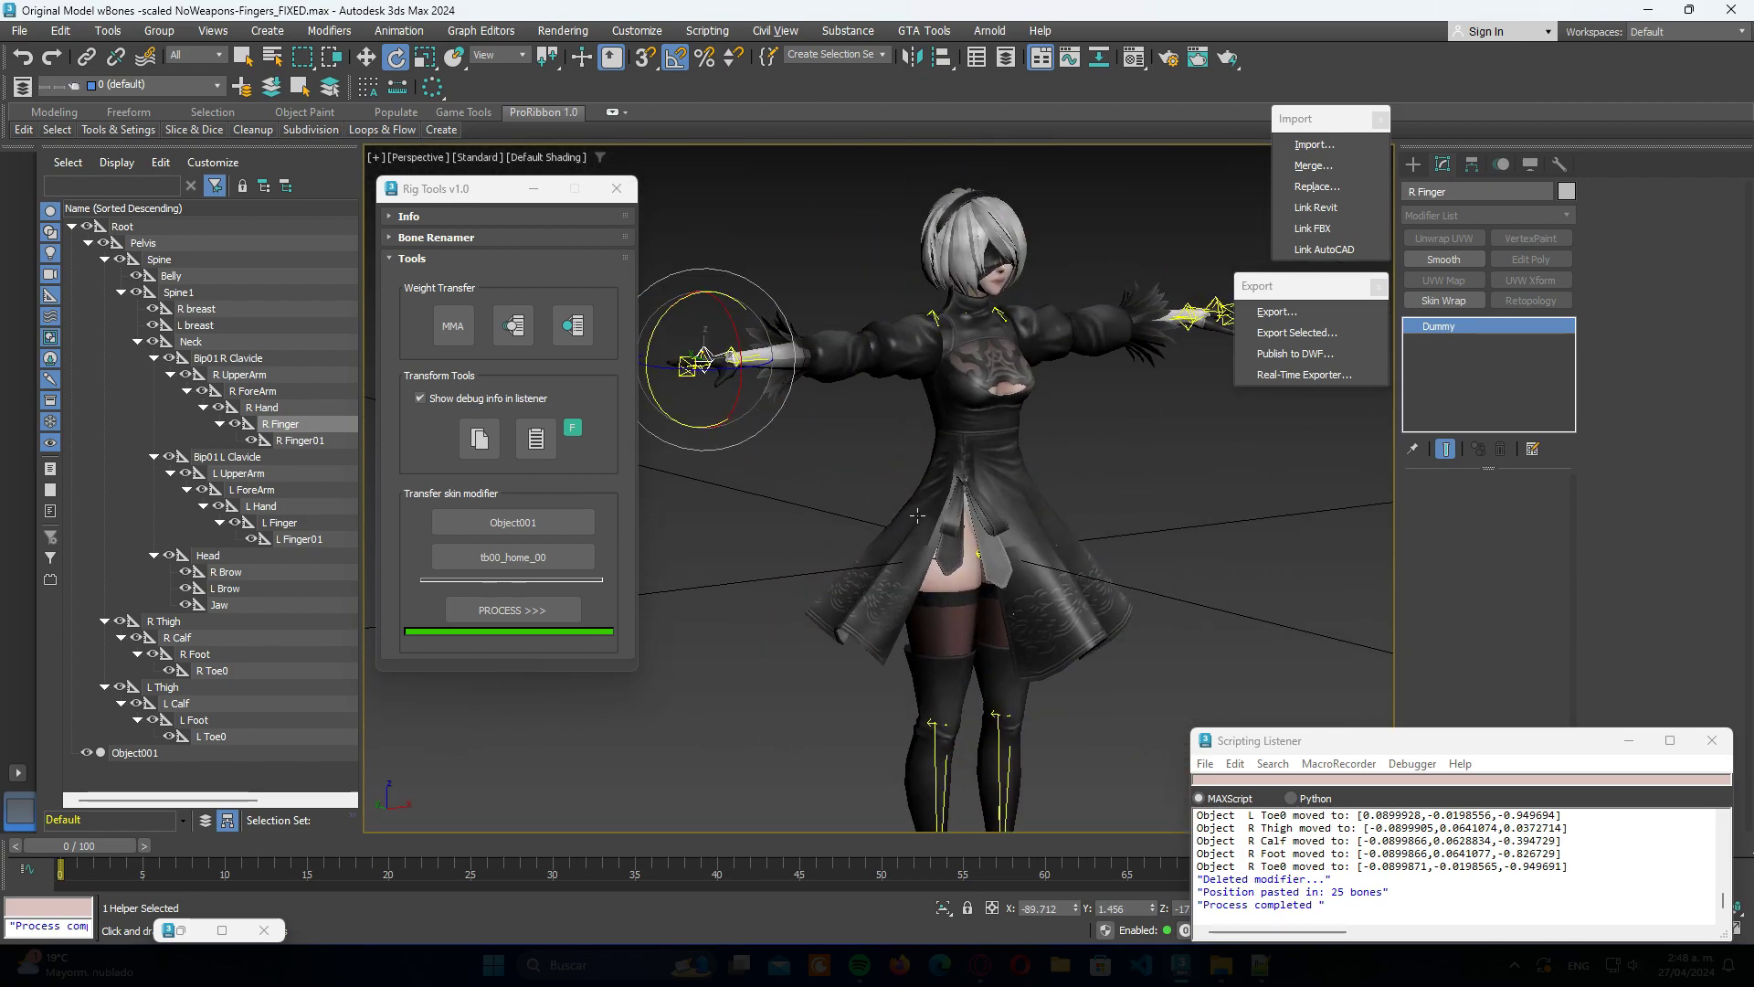
Step: Tilt the Head bone and rotate the L Thigh to test their deformation
{"action": "left_click", "coordinate": [224, 559]}
{"action": "mouse_move", "coordinate": [1001, 284]}
{"action": "left_mouse_down"}
{"action": "mouse_move", "coordinate": [1009, 239]}
{"action": "mouse_move", "coordinate": [995, 269]}
{"action": "left_mouse_up"}
{"action": "left_click", "coordinate": [183, 687]}
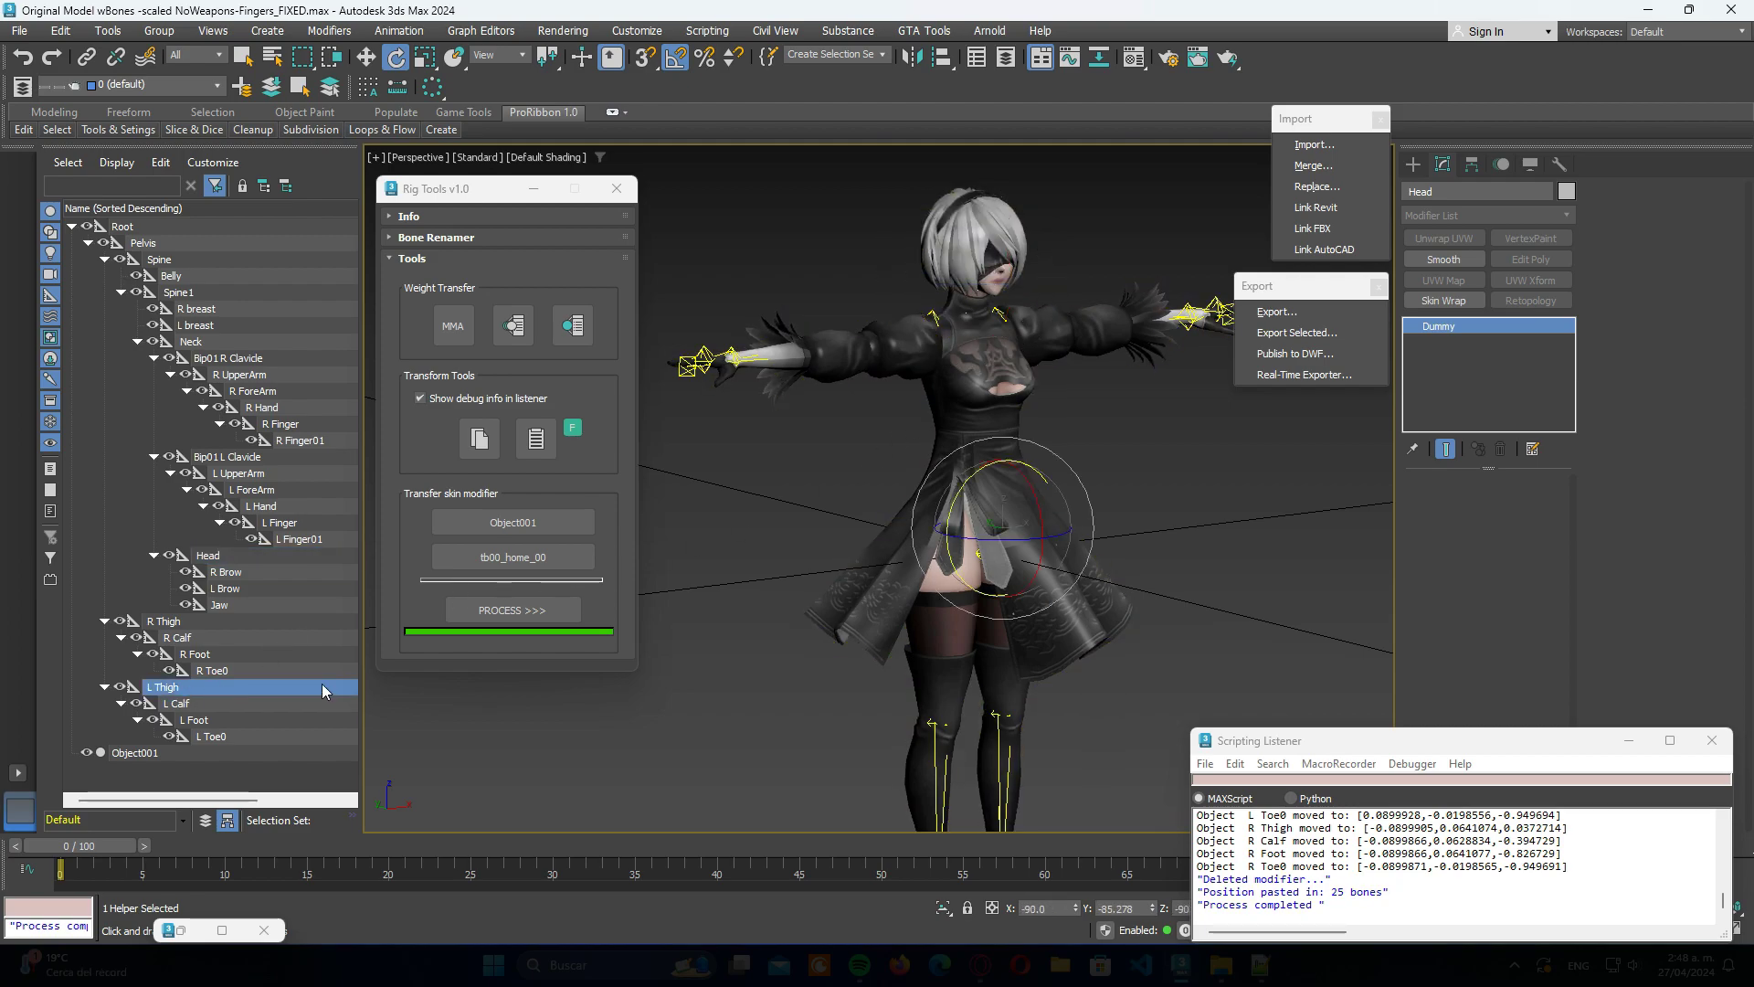
{"action": "scroll", "coordinate": [1040, 502], "scroll_direction": "up", "scroll_amount": 2}
{"action": "scroll", "coordinate": [1040, 502], "scroll_direction": "up", "scroll_amount": 2}
{"action": "scroll", "coordinate": [1041, 501], "scroll_direction": "up", "scroll_amount": 2}
{"action": "mouse_move", "coordinate": [1040, 502]}
{"action": "left_mouse_down"}
{"action": "mouse_move", "coordinate": [946, 404]}
{"action": "mouse_move", "coordinate": [1067, 537]}
{"action": "left_mouse_up"}
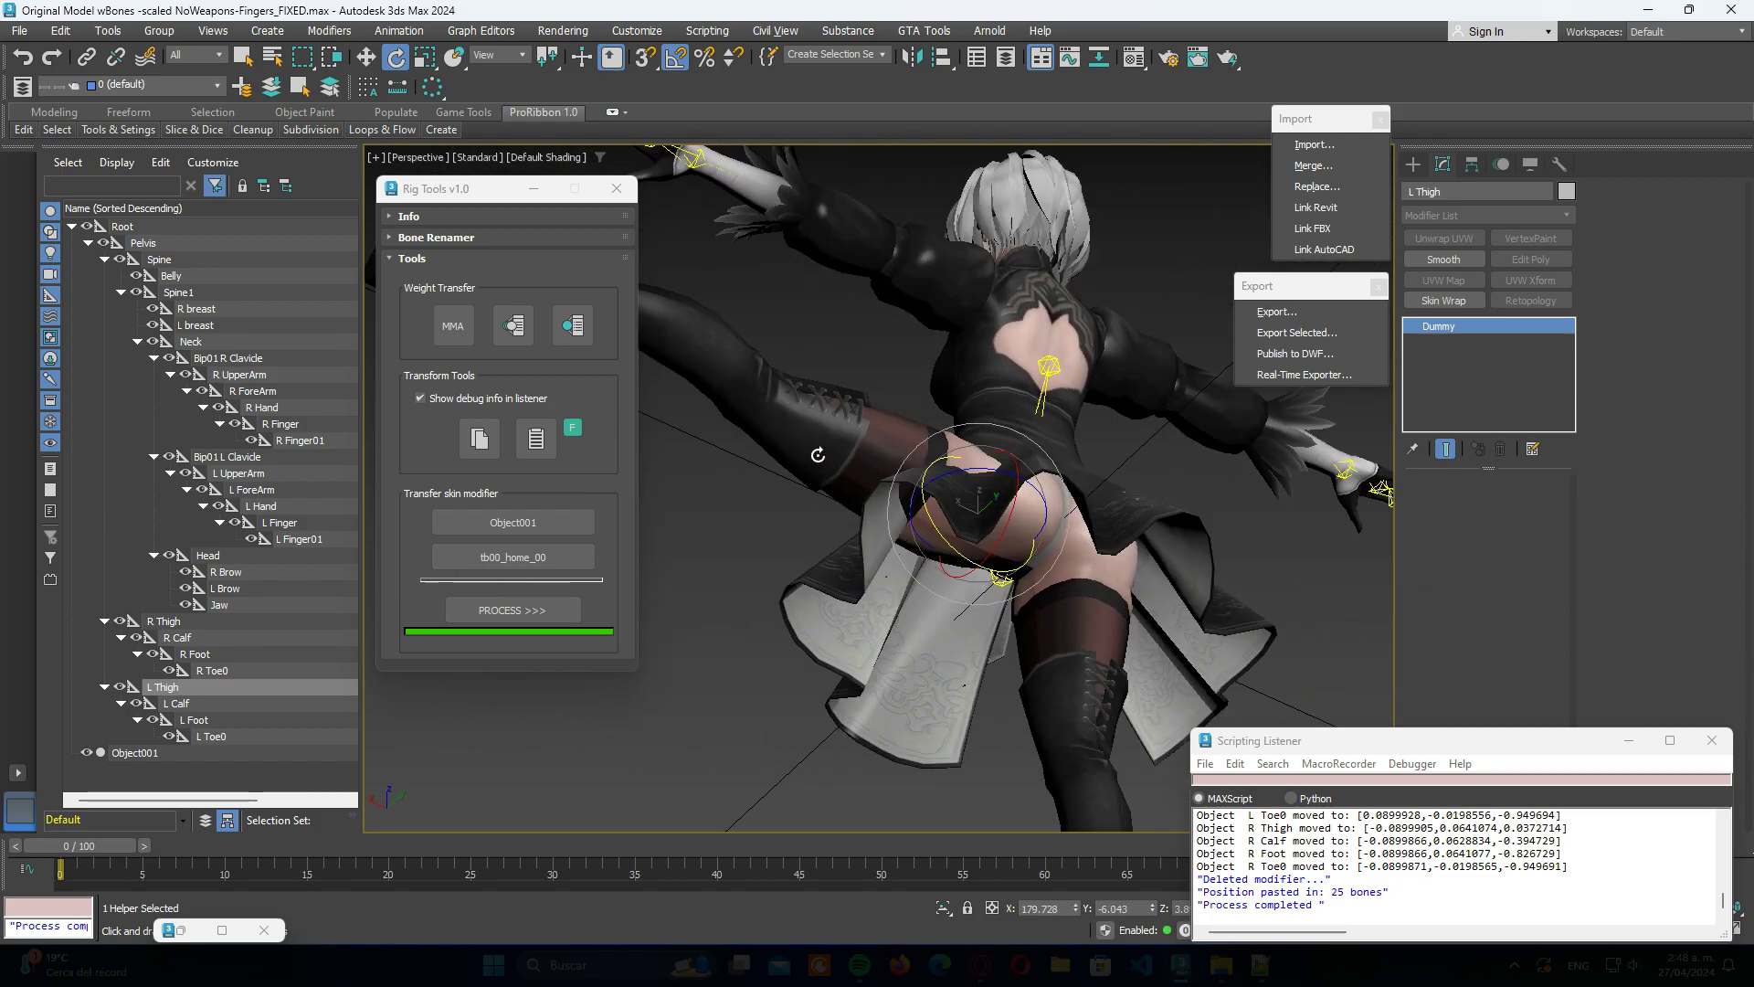
Step: Undo the L Thigh rotation so the leg hangs straight, and recentre the view
{"action": "scroll", "coordinate": [1067, 537], "scroll_direction": "down", "scroll_amount": 3}
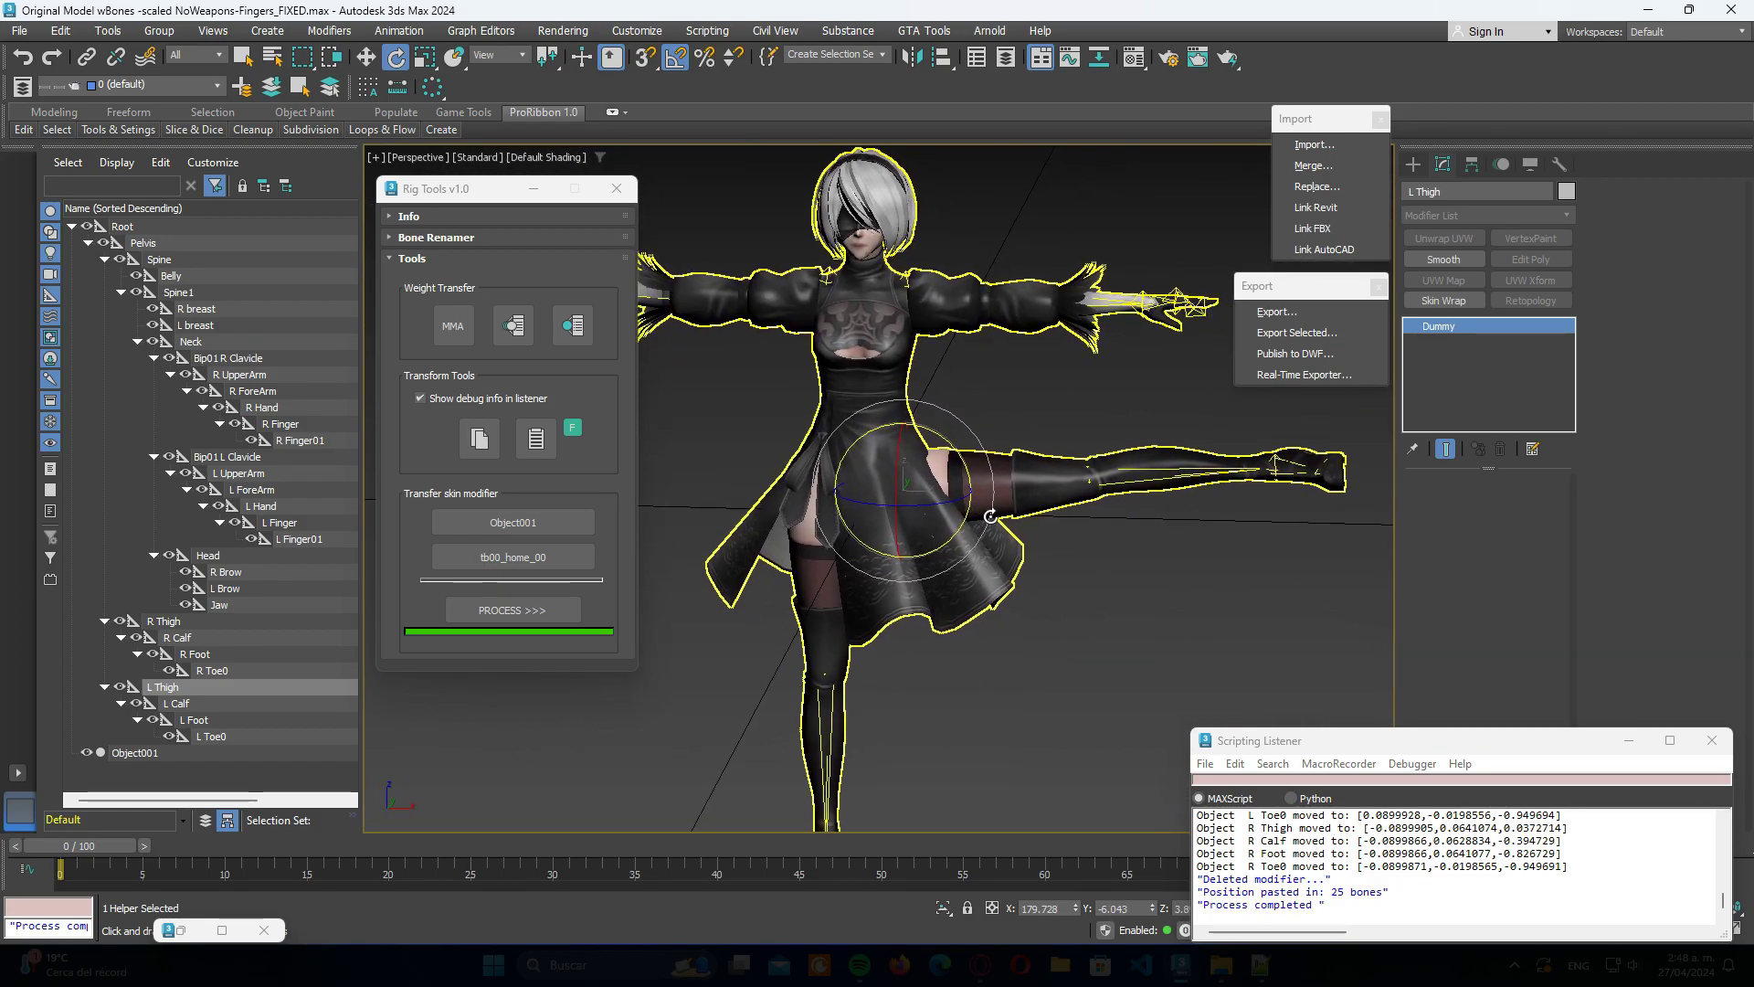
{"action": "key", "text": "ctrl+z"}
{"action": "scroll", "coordinate": [1084, 544], "scroll_direction": "down", "scroll_amount": 2}
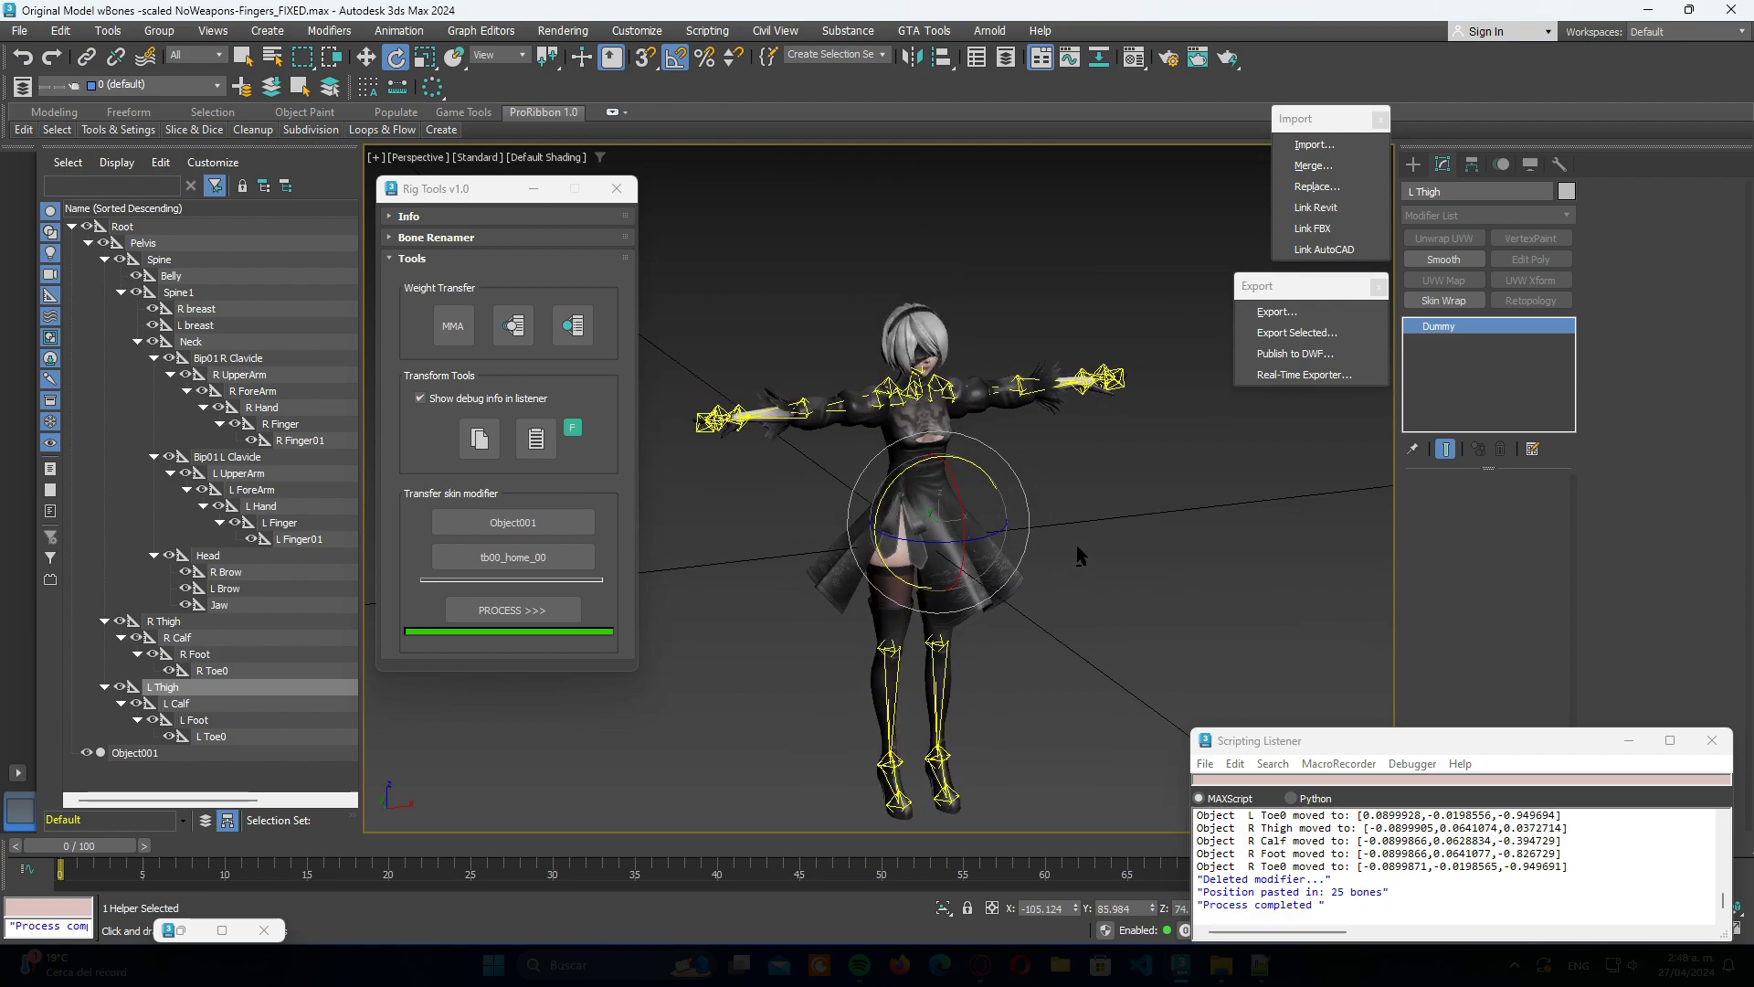
{"action": "key", "text": "ctrl+z"}
{"action": "middle_click_drag", "start_coordinate": [1081, 523], "coordinate": [1100, 492]}
Step: Convert the character's Physical materials to RenderWare materials from the GTA utilities
{"action": "left_click", "coordinate": [1560, 163]}
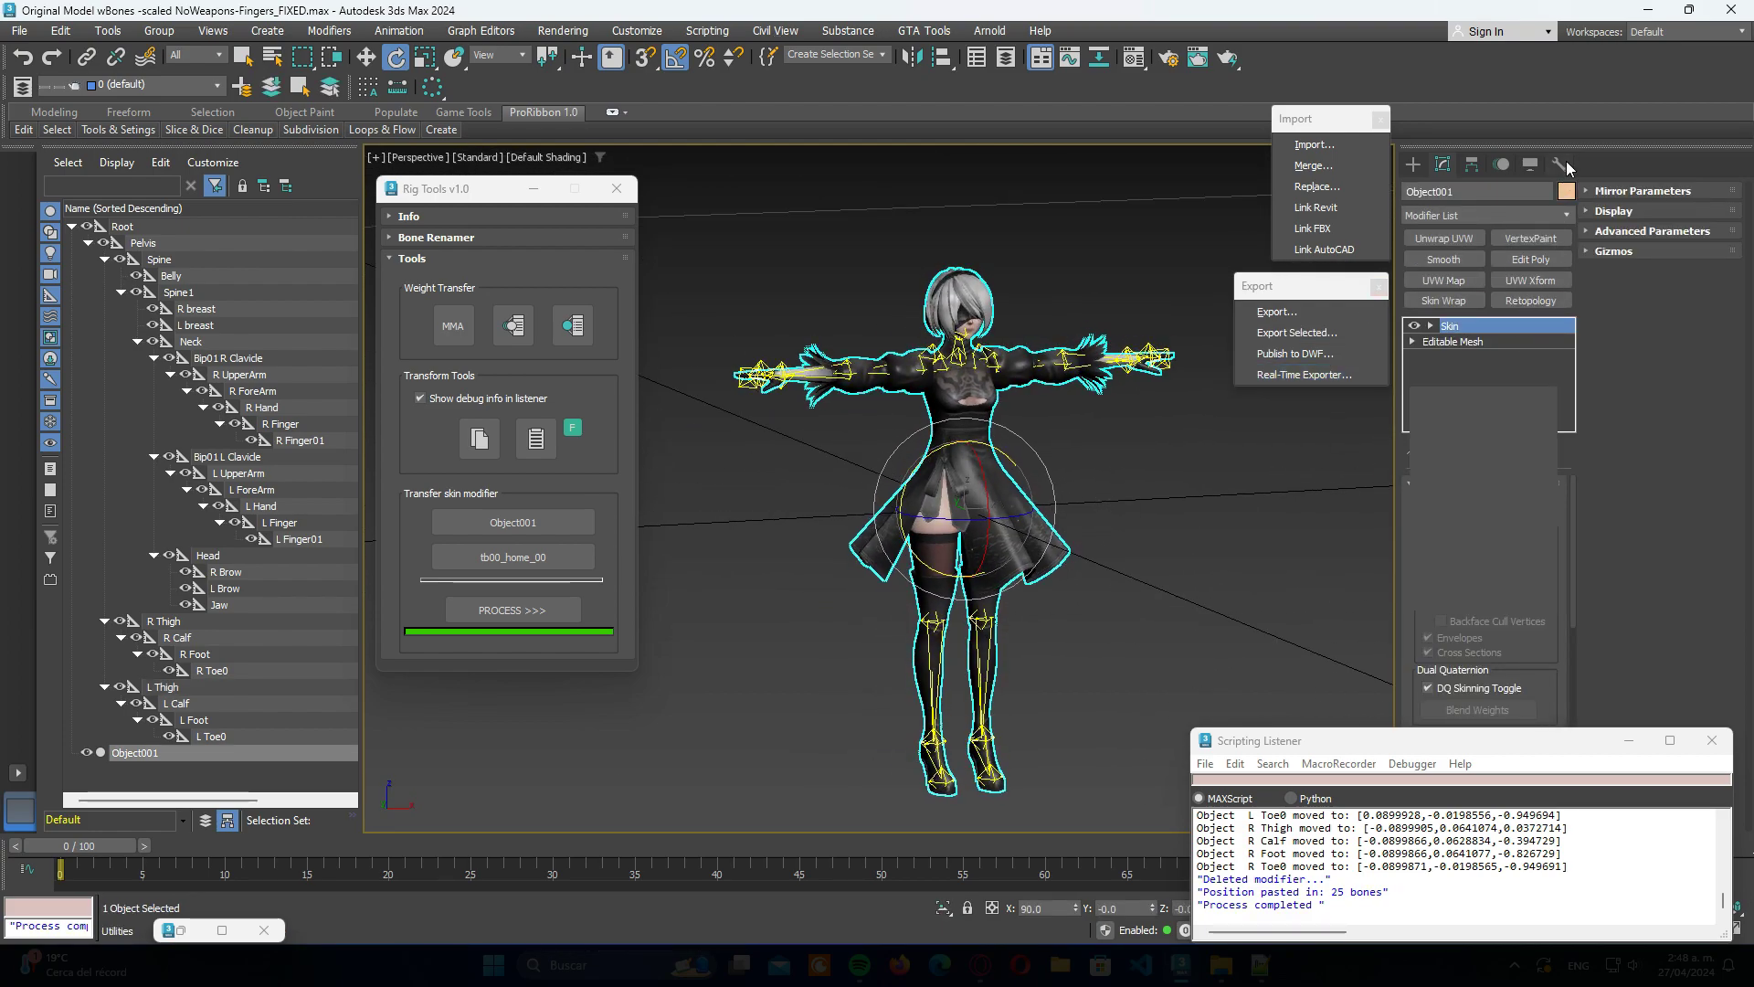
{"action": "left_click", "coordinate": [1481, 713]}
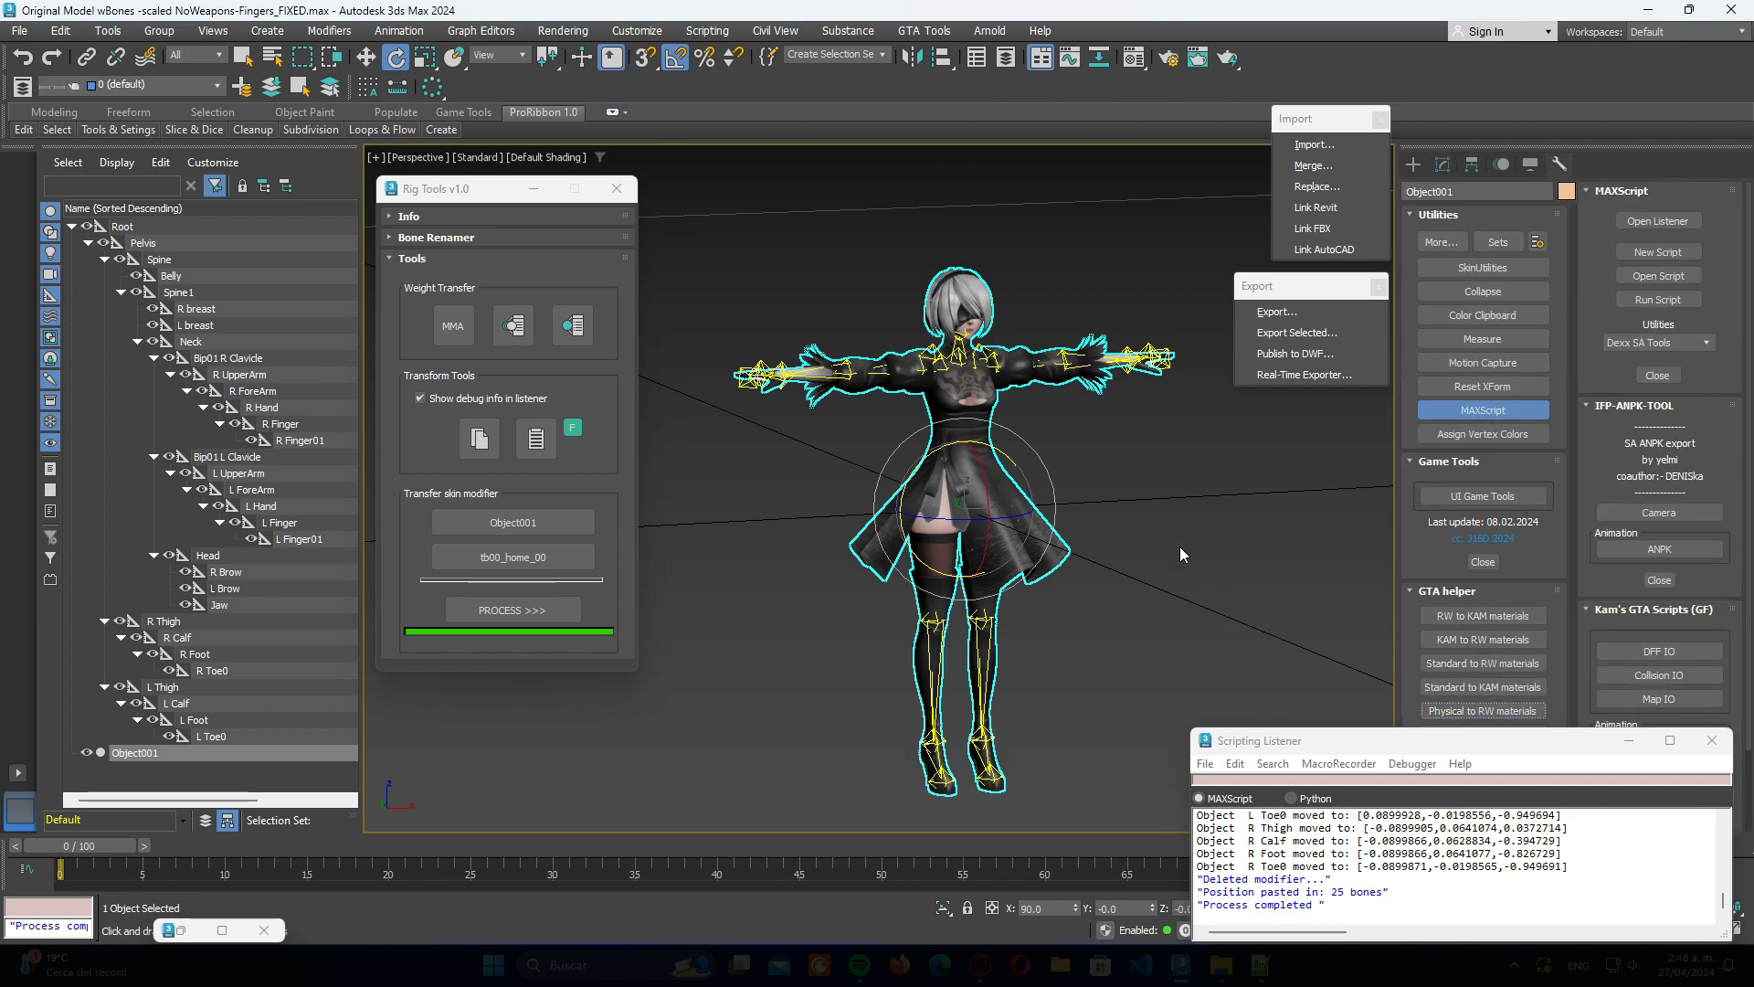
{"action": "key", "text": "w"}
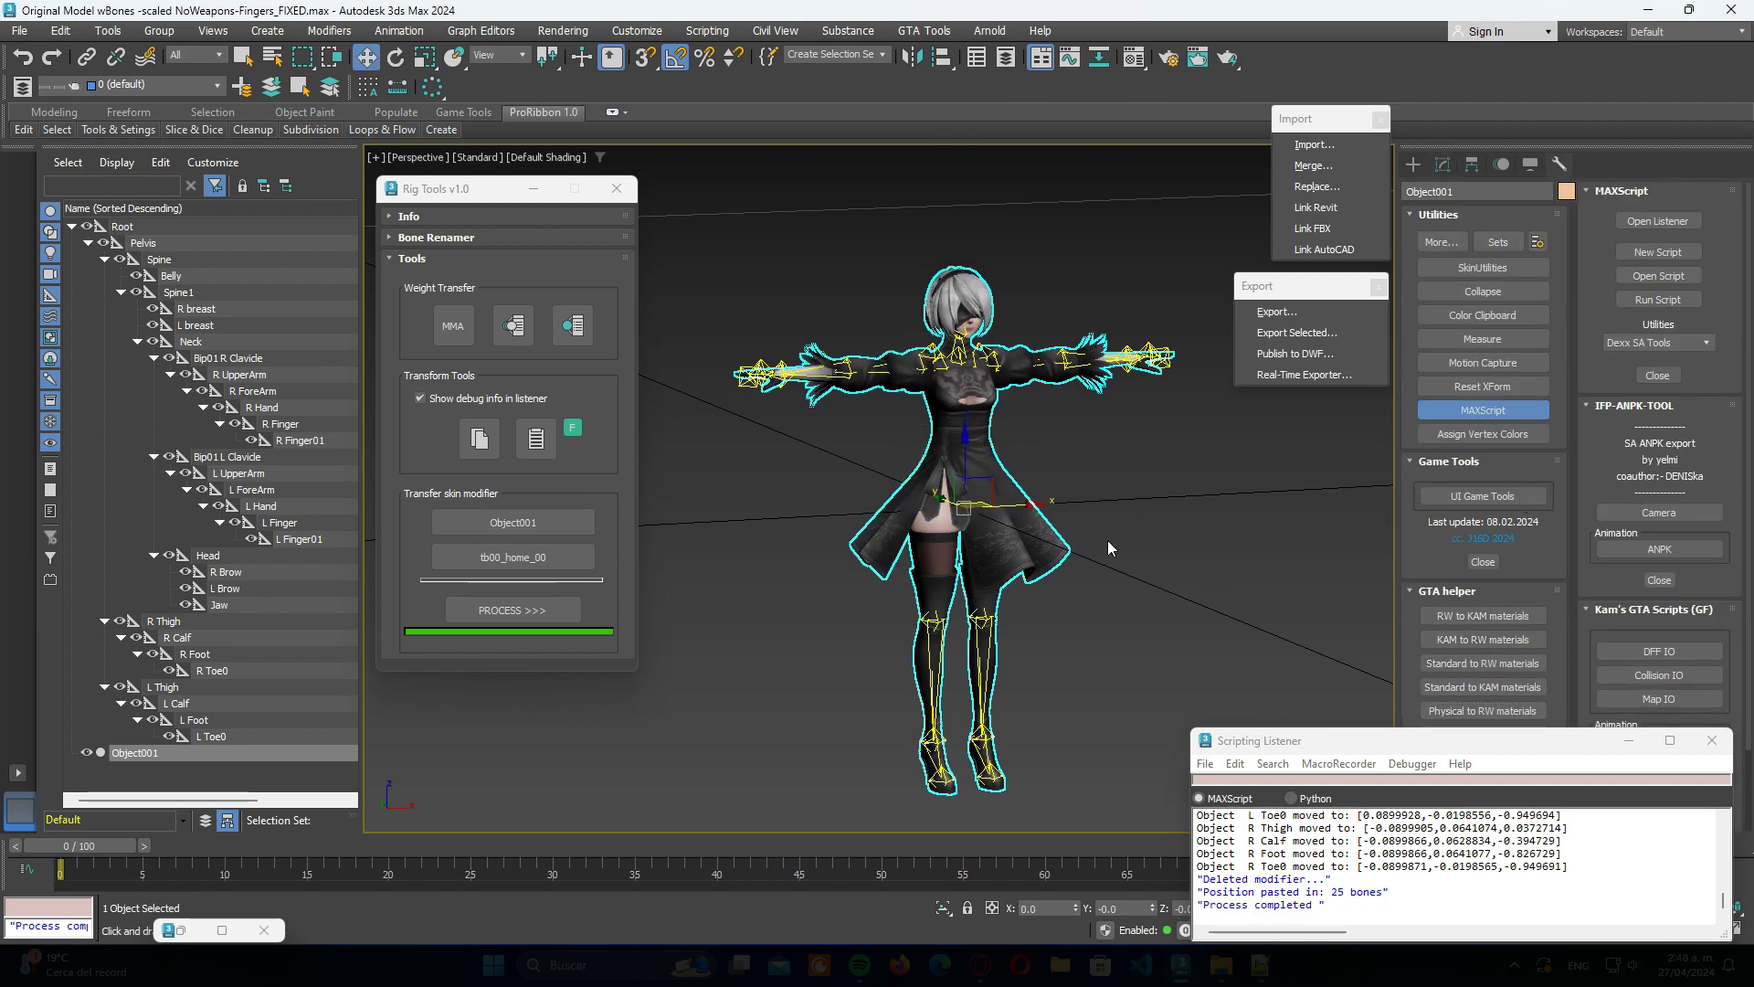
Step: Eyedrop the character's Multi/Sub-Object material and inspect its RW_Mtl sub-material
{"action": "key", "text": "m"}
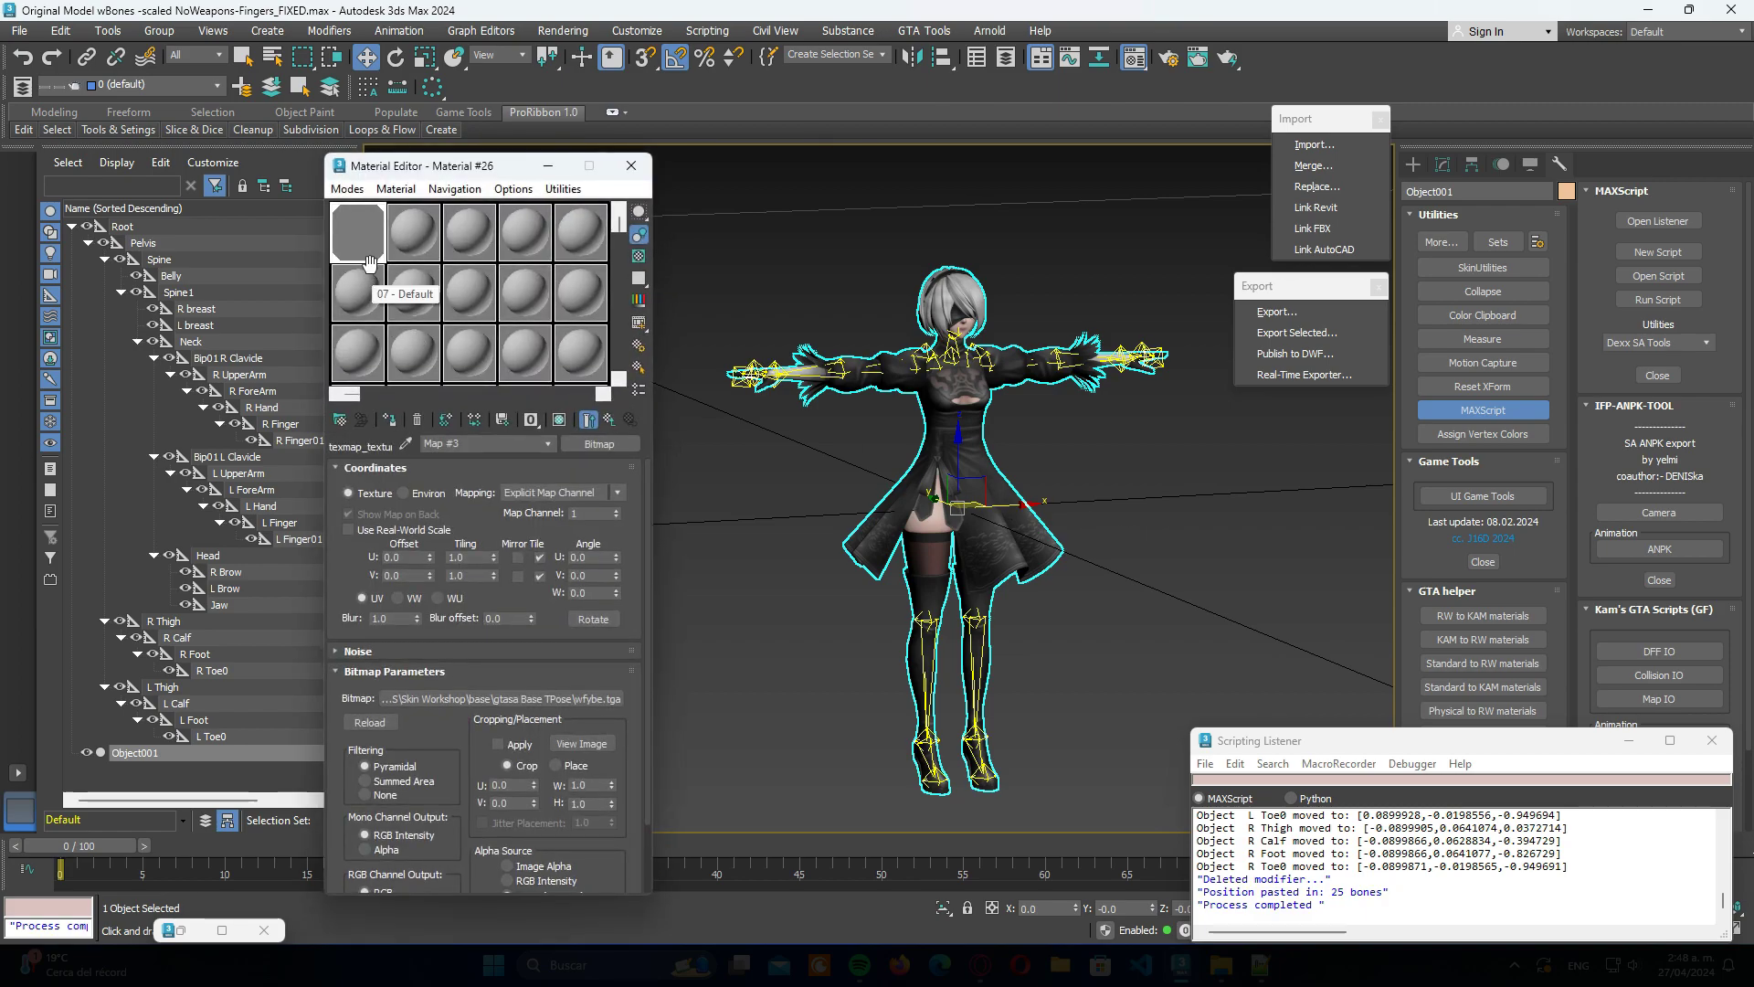
{"action": "left_click", "coordinate": [406, 443]}
{"action": "left_click", "coordinate": [994, 443]}
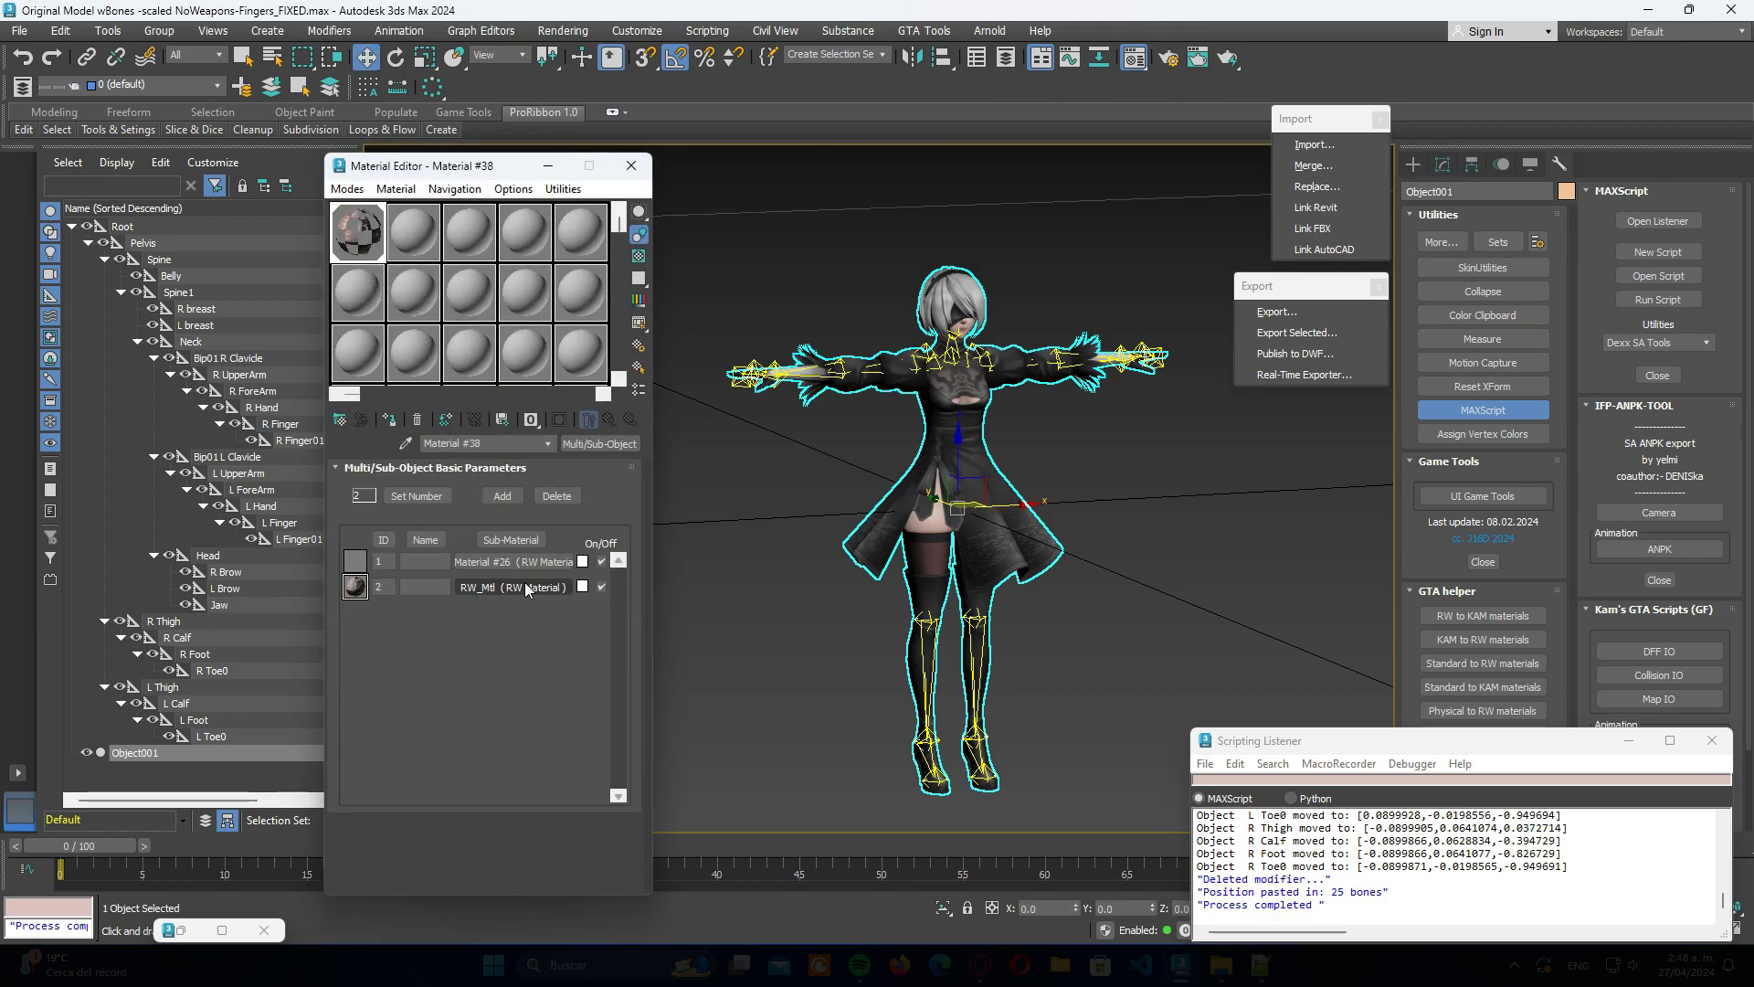
{"action": "left_click", "coordinate": [524, 587]}
{"action": "left_click", "coordinate": [628, 165]}
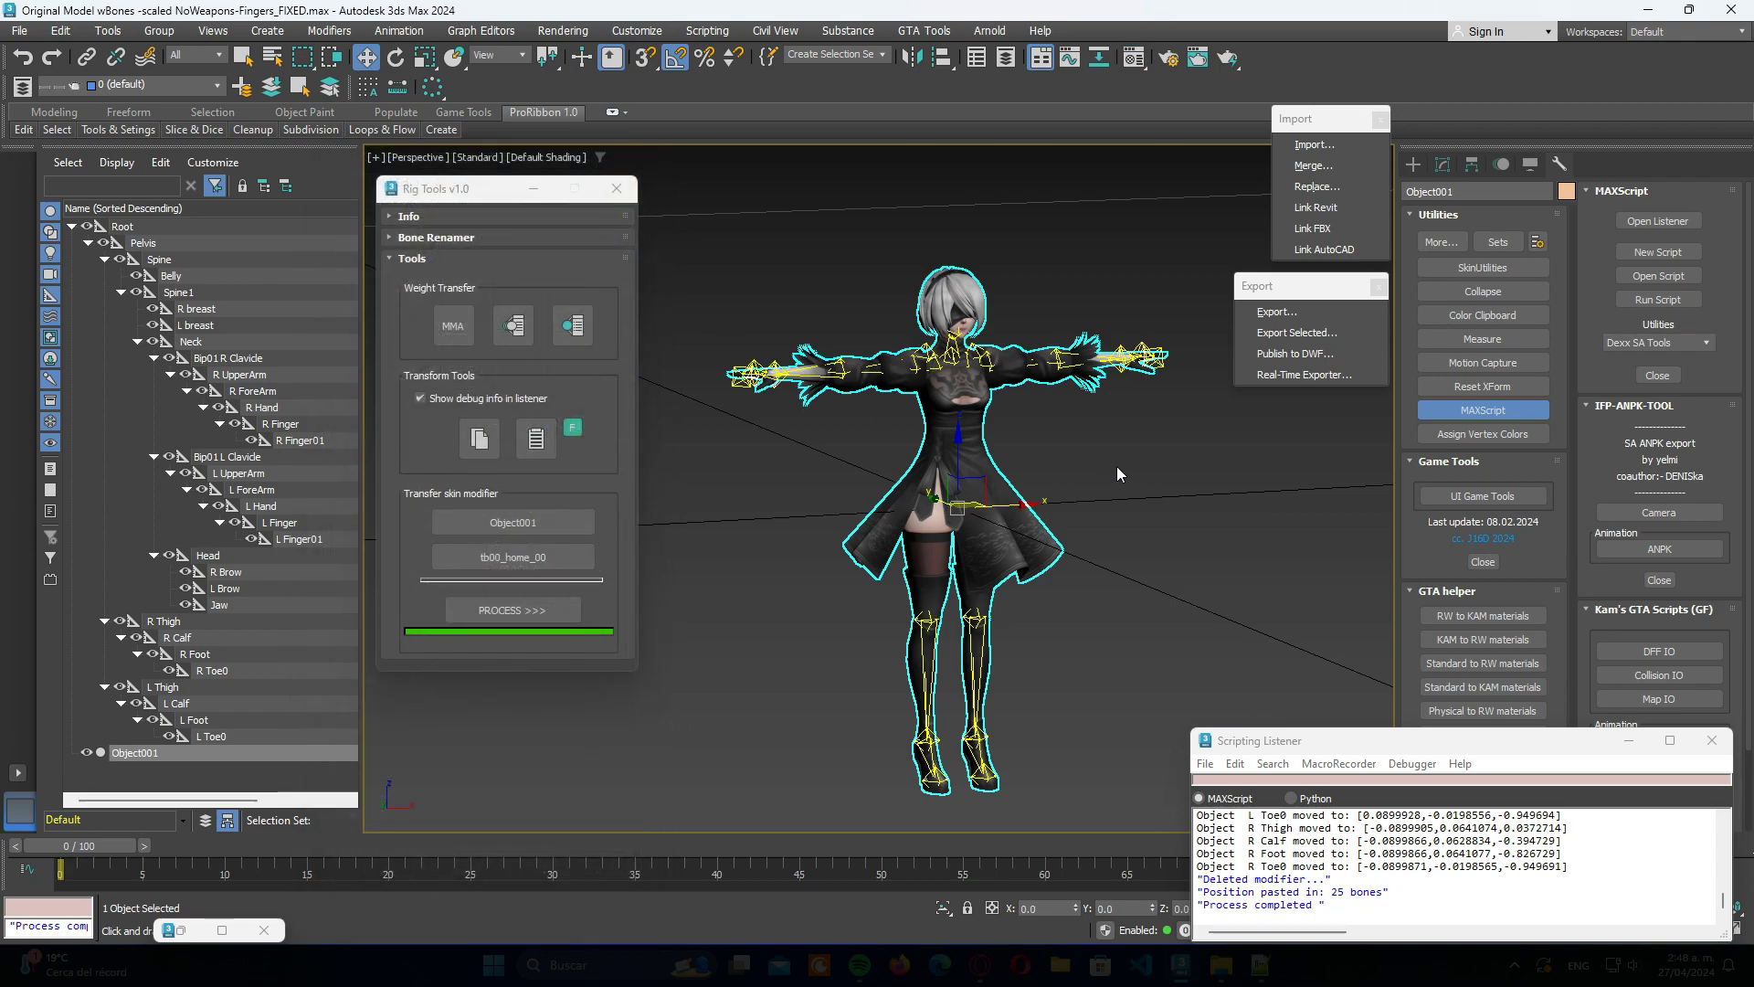
{"action": "left_click", "coordinate": [869, 437]}
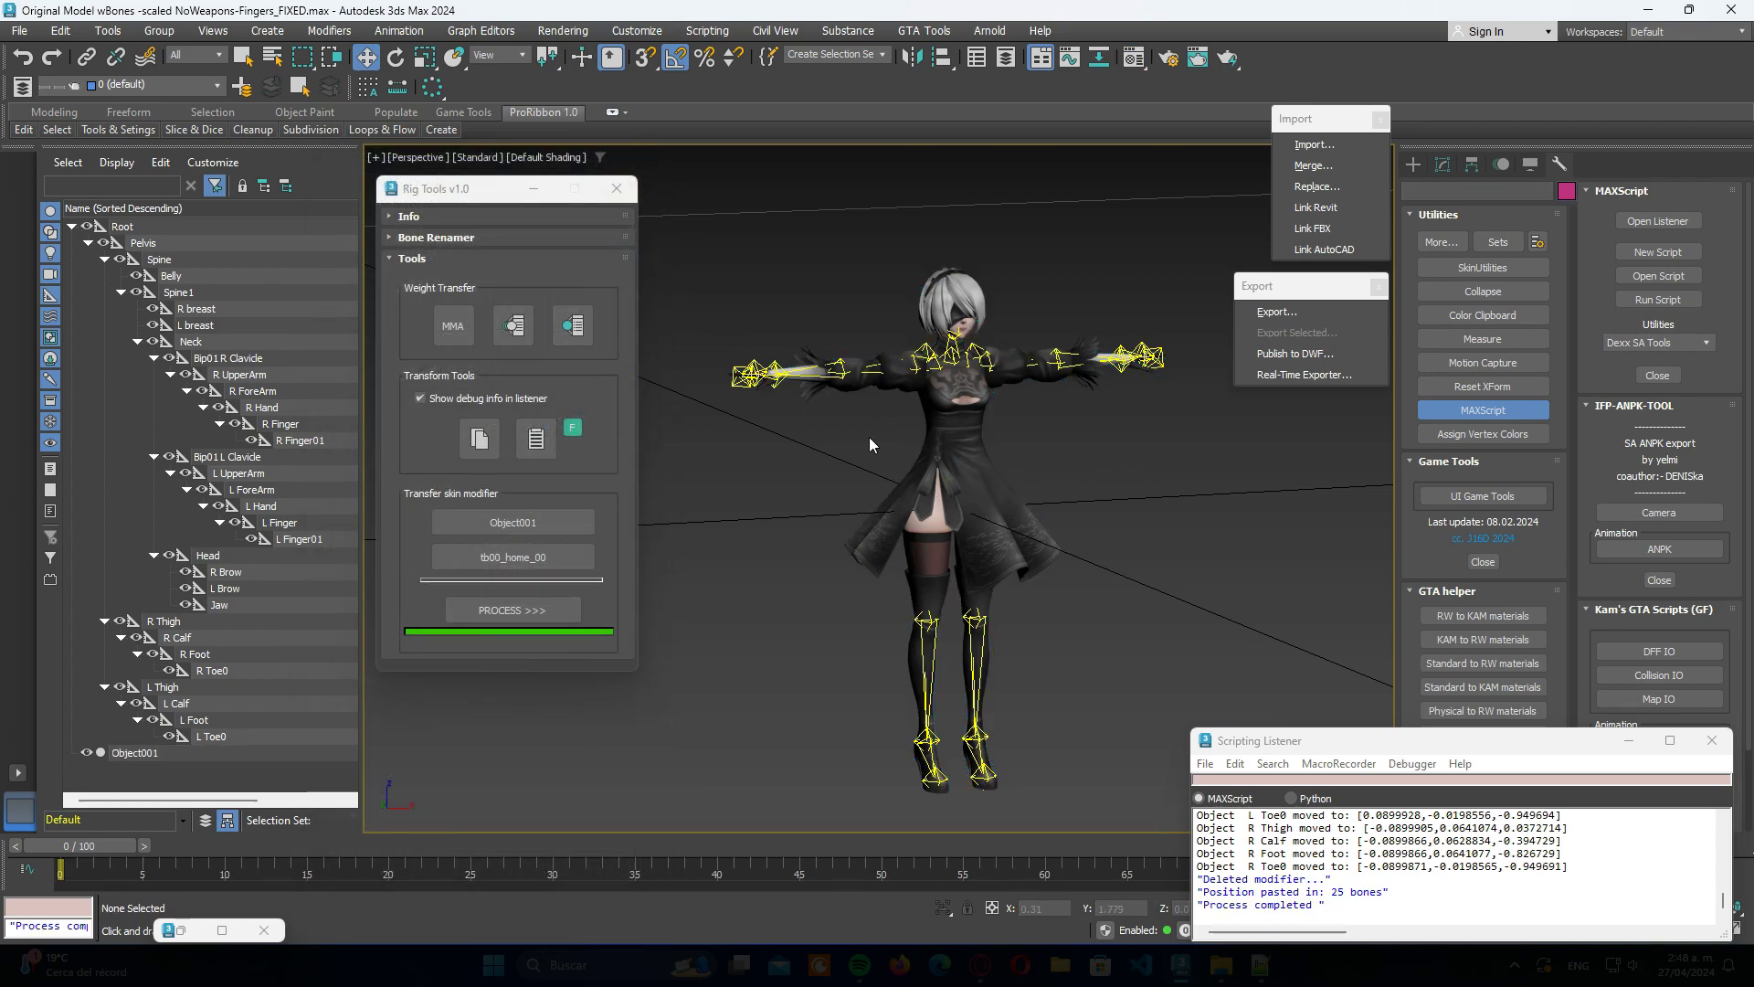
Step: Hide the character mesh and set the Root bone's absolute Z to -0.021
{"action": "left_click", "coordinate": [71, 226]}
{"action": "left_click", "coordinate": [134, 227]}
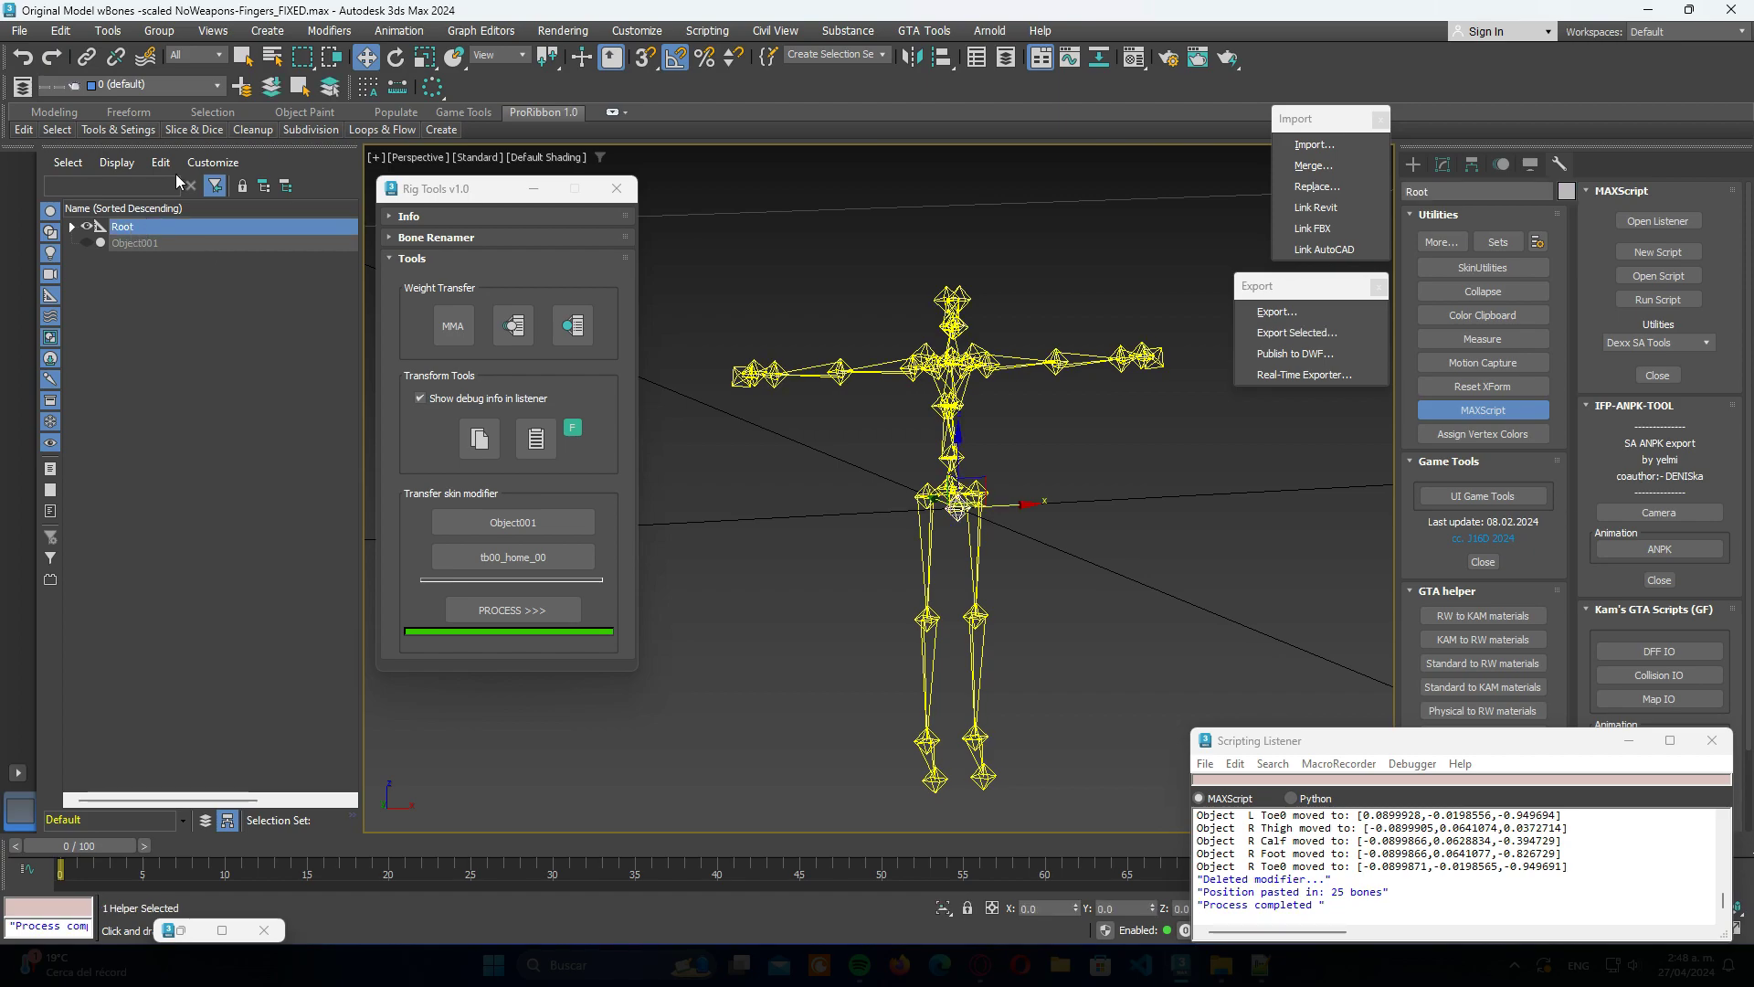
{"action": "right_click", "coordinate": [366, 57]}
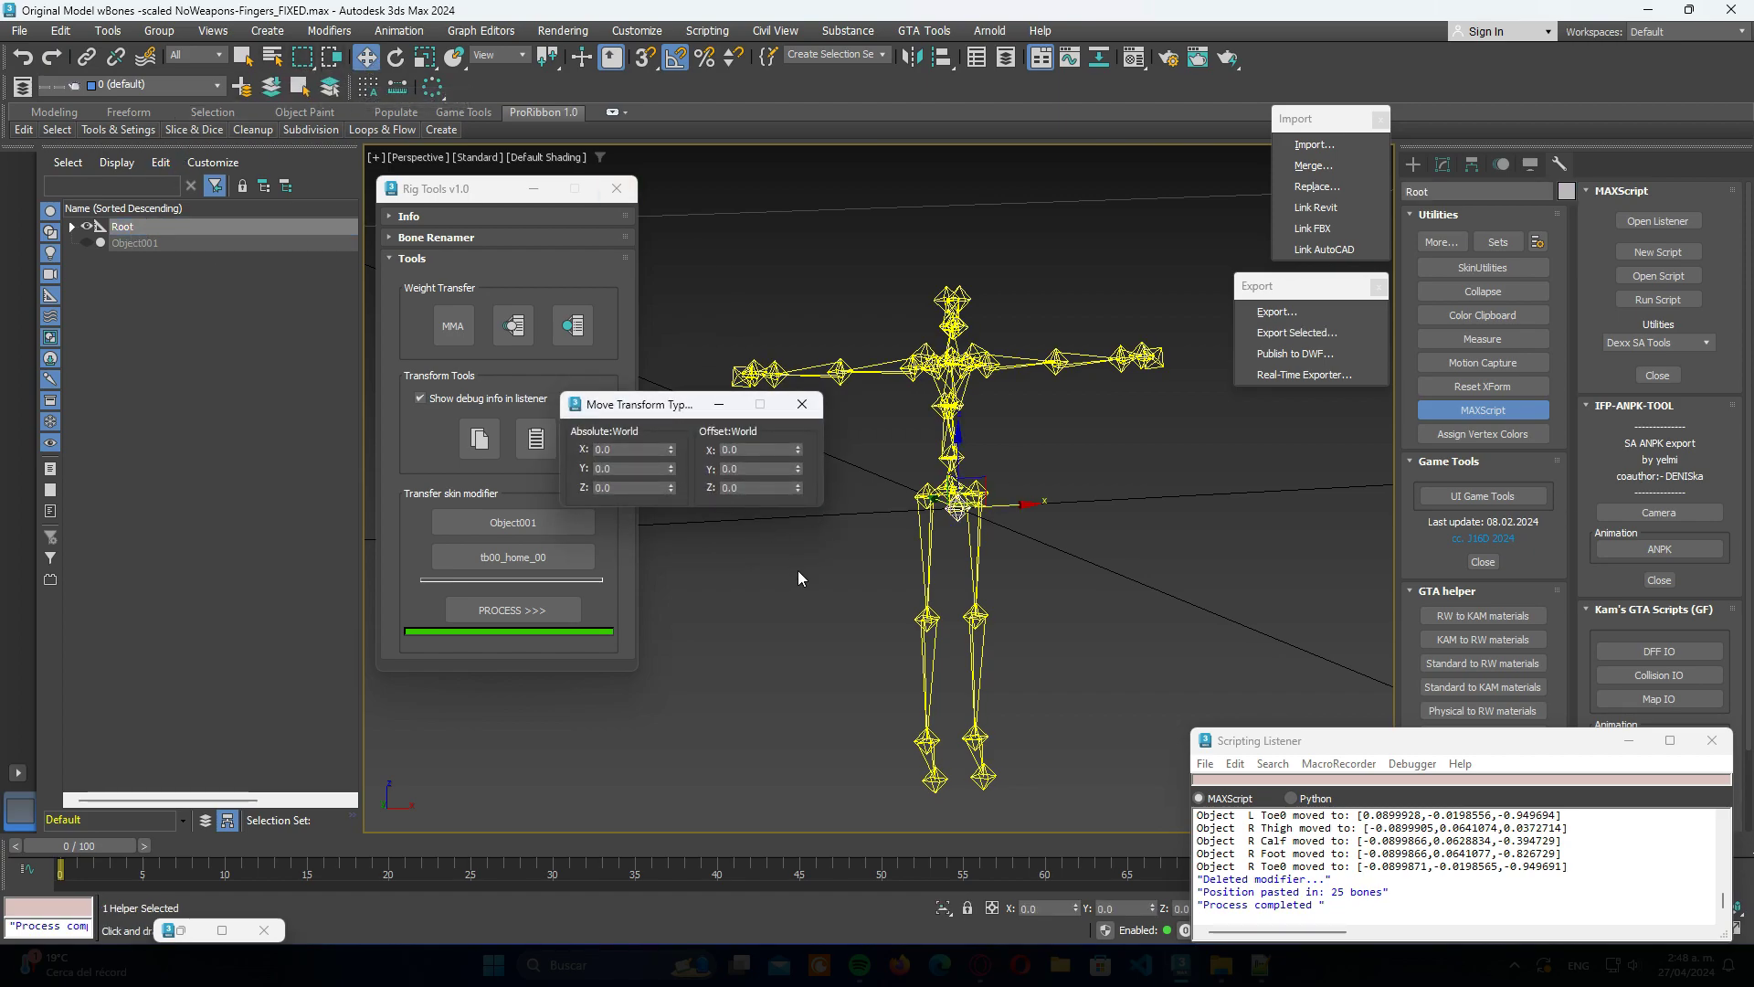
{"action": "middle_click_drag", "start_coordinate": [797, 570], "coordinate": [957, 521], "text": "alt"}
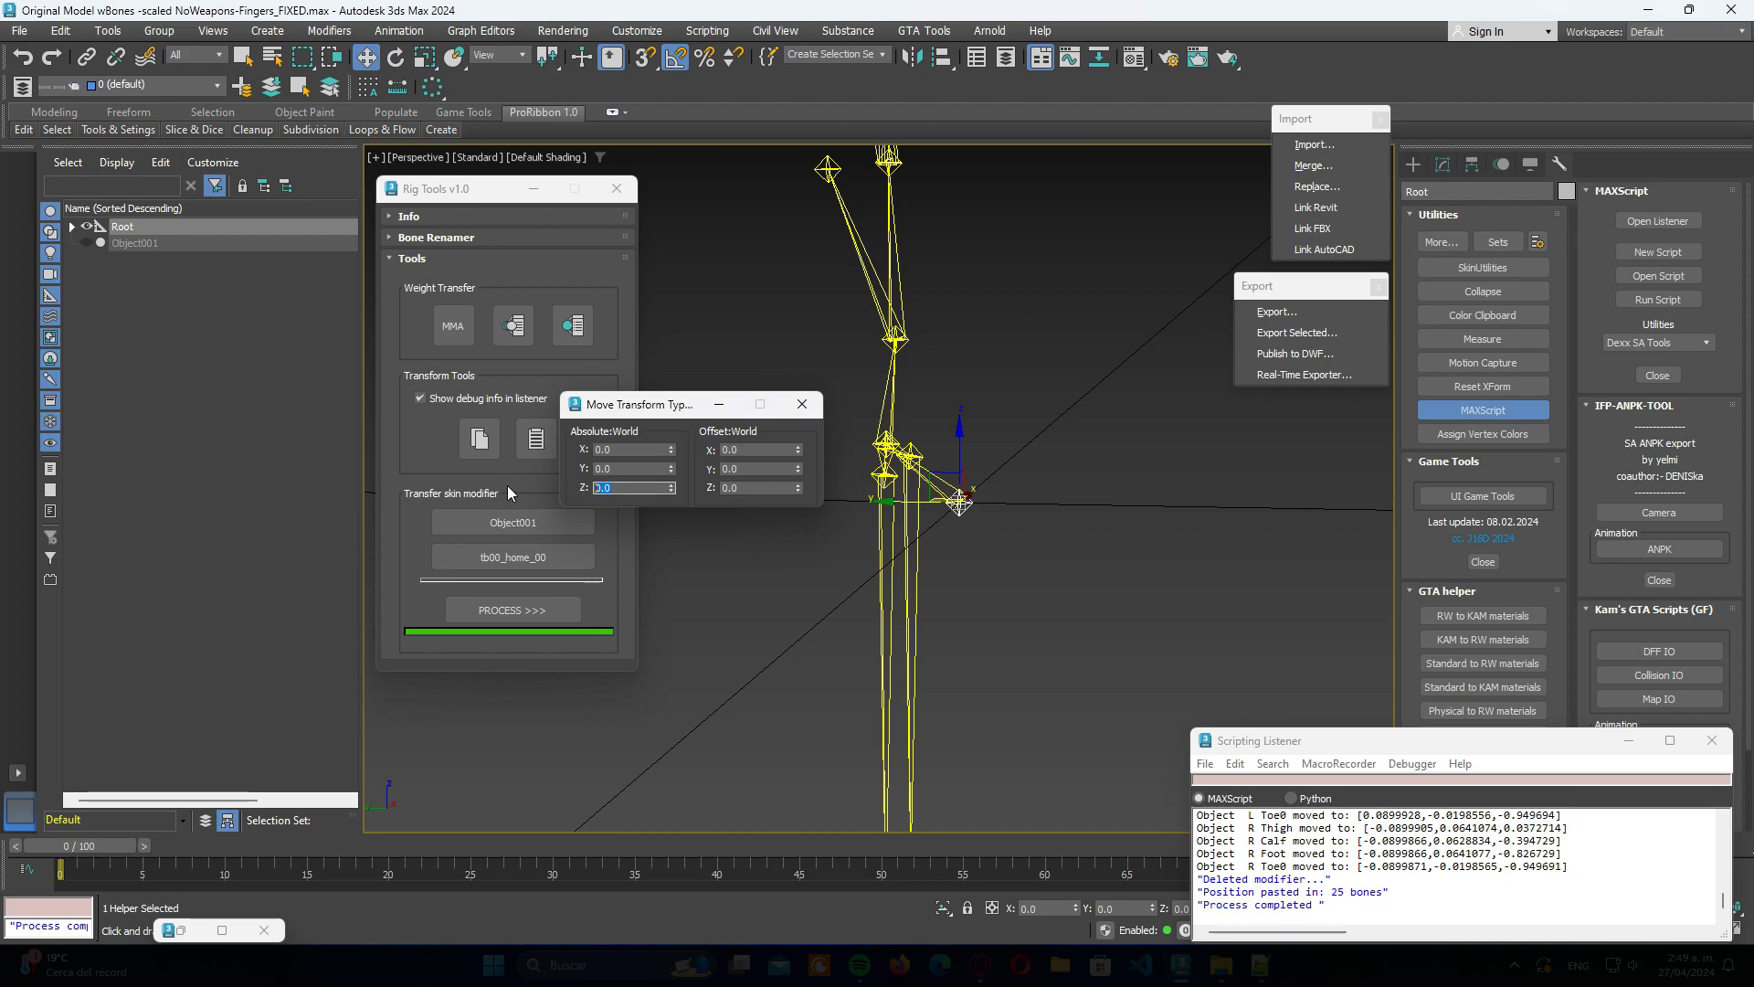
{"action": "type", "text": "-0."}
{"action": "key", "text": "Return"}
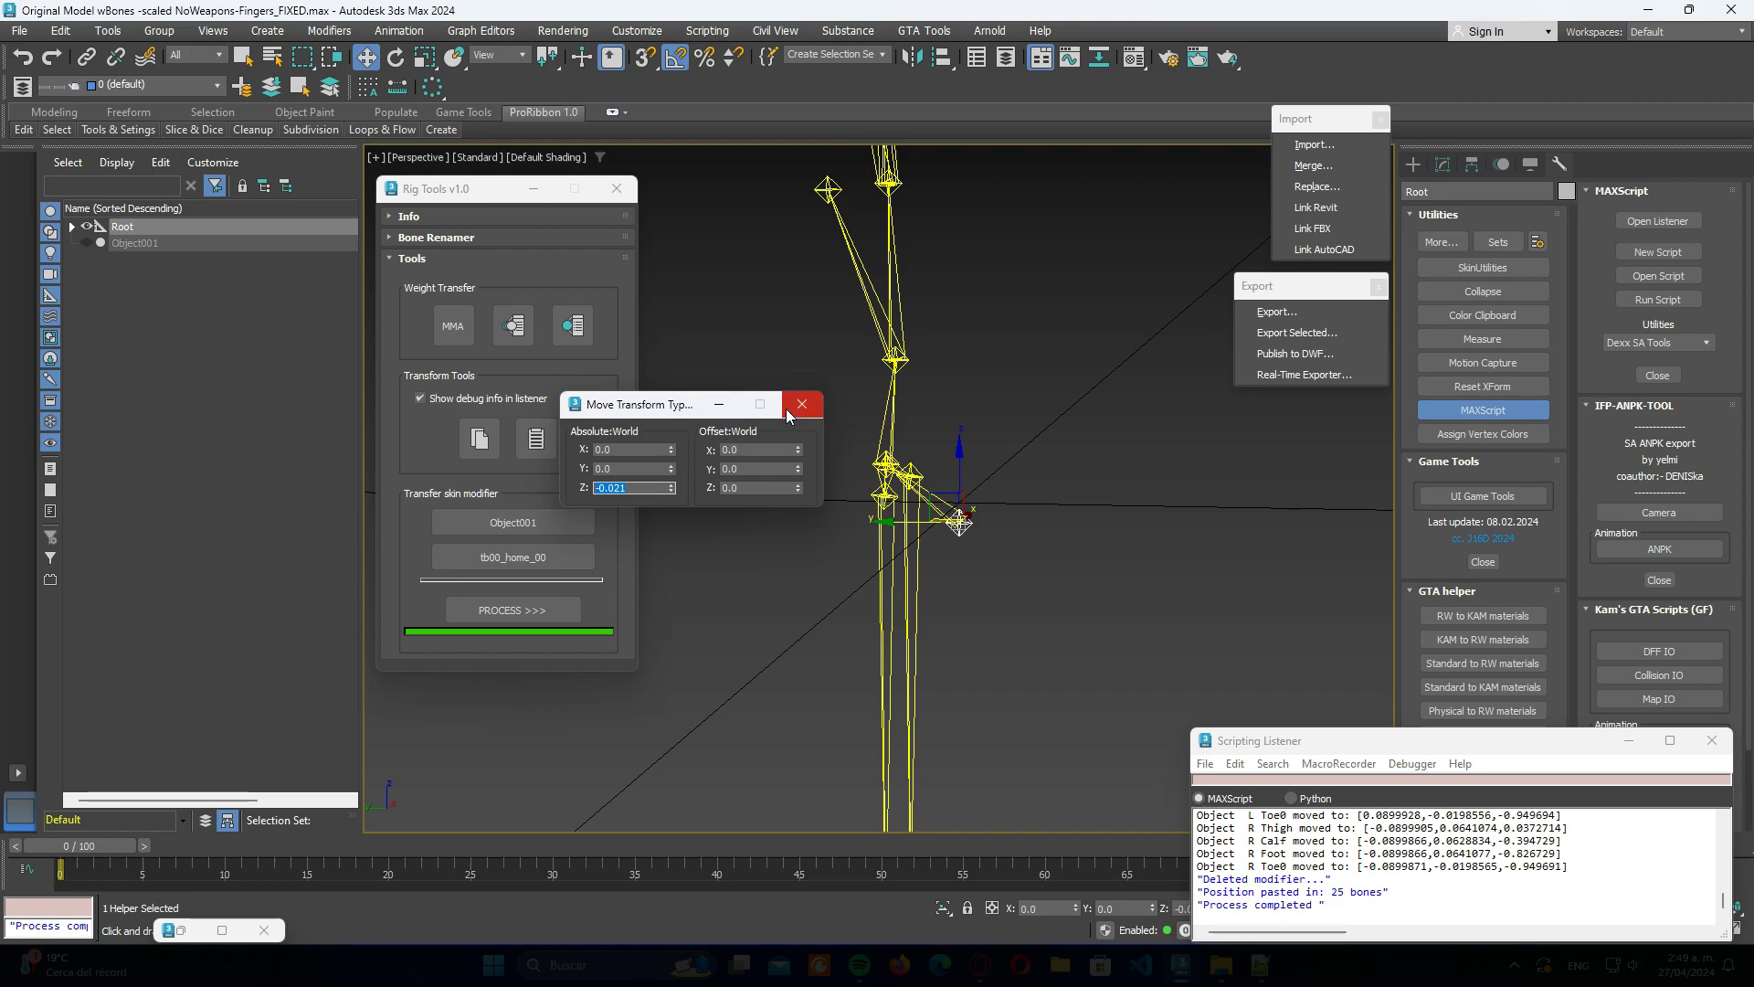
Step: Reset the Pelvis bone's Y position to 0
{"action": "left_click", "coordinate": [73, 226]}
{"action": "left_click", "coordinate": [135, 242]}
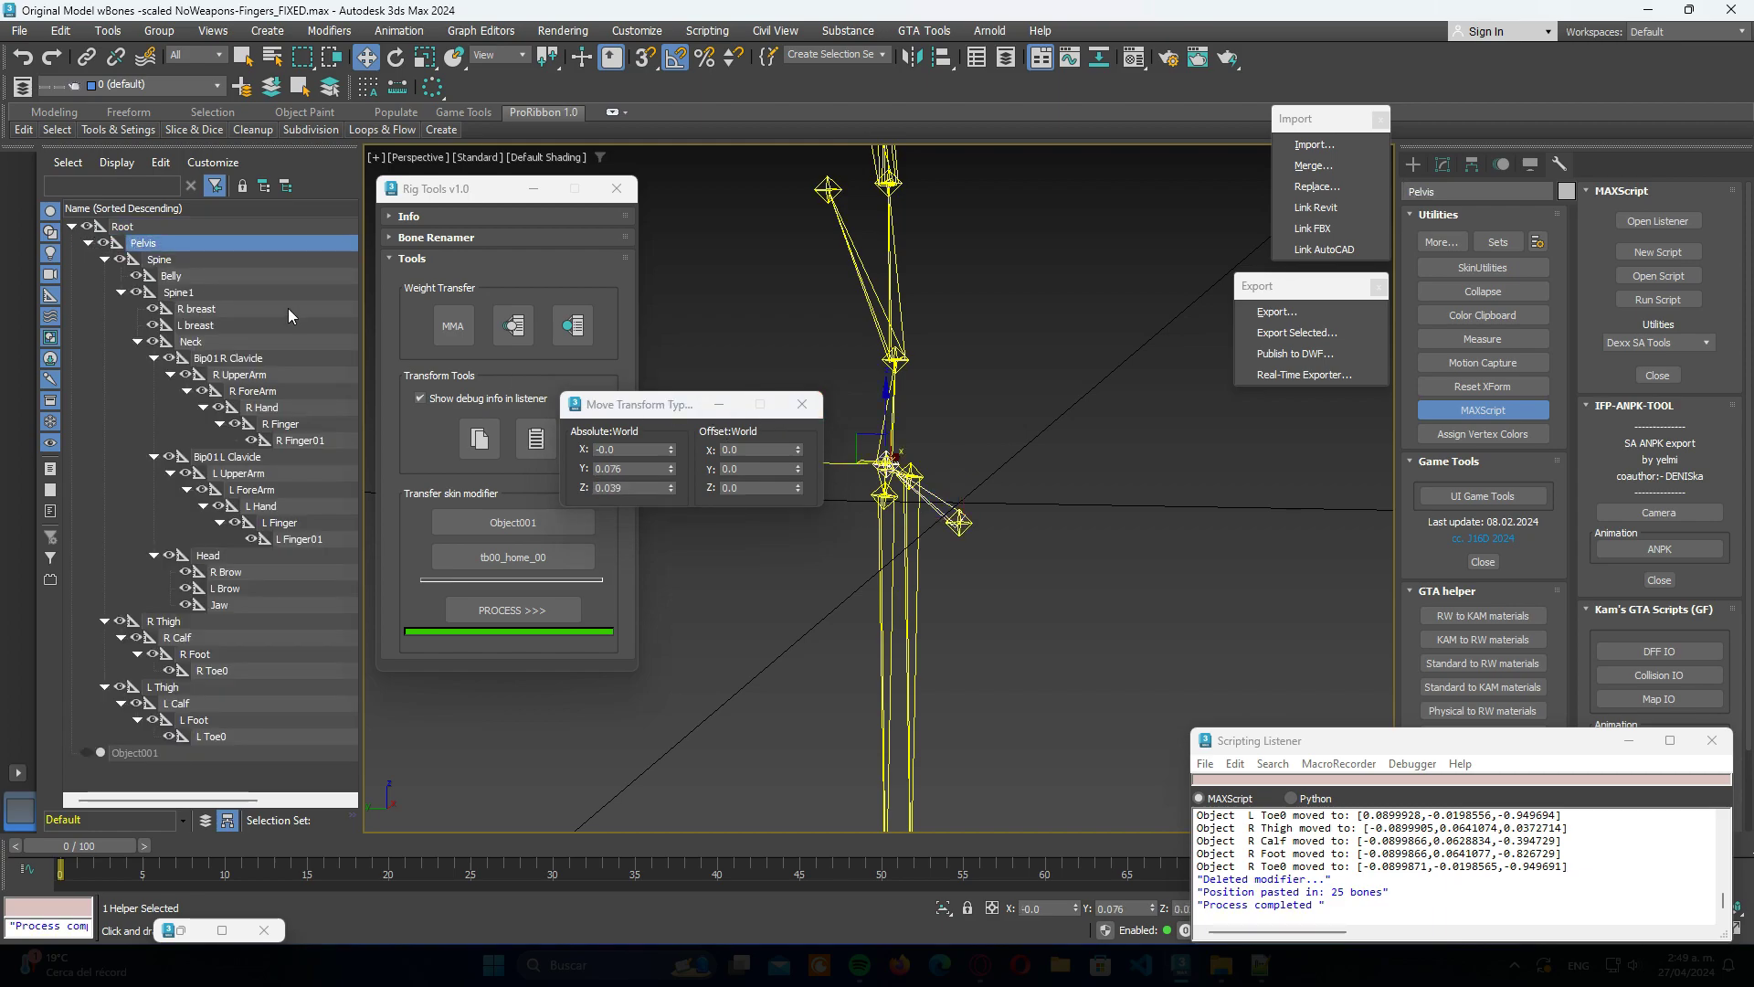
{"action": "right_click", "coordinate": [672, 470]}
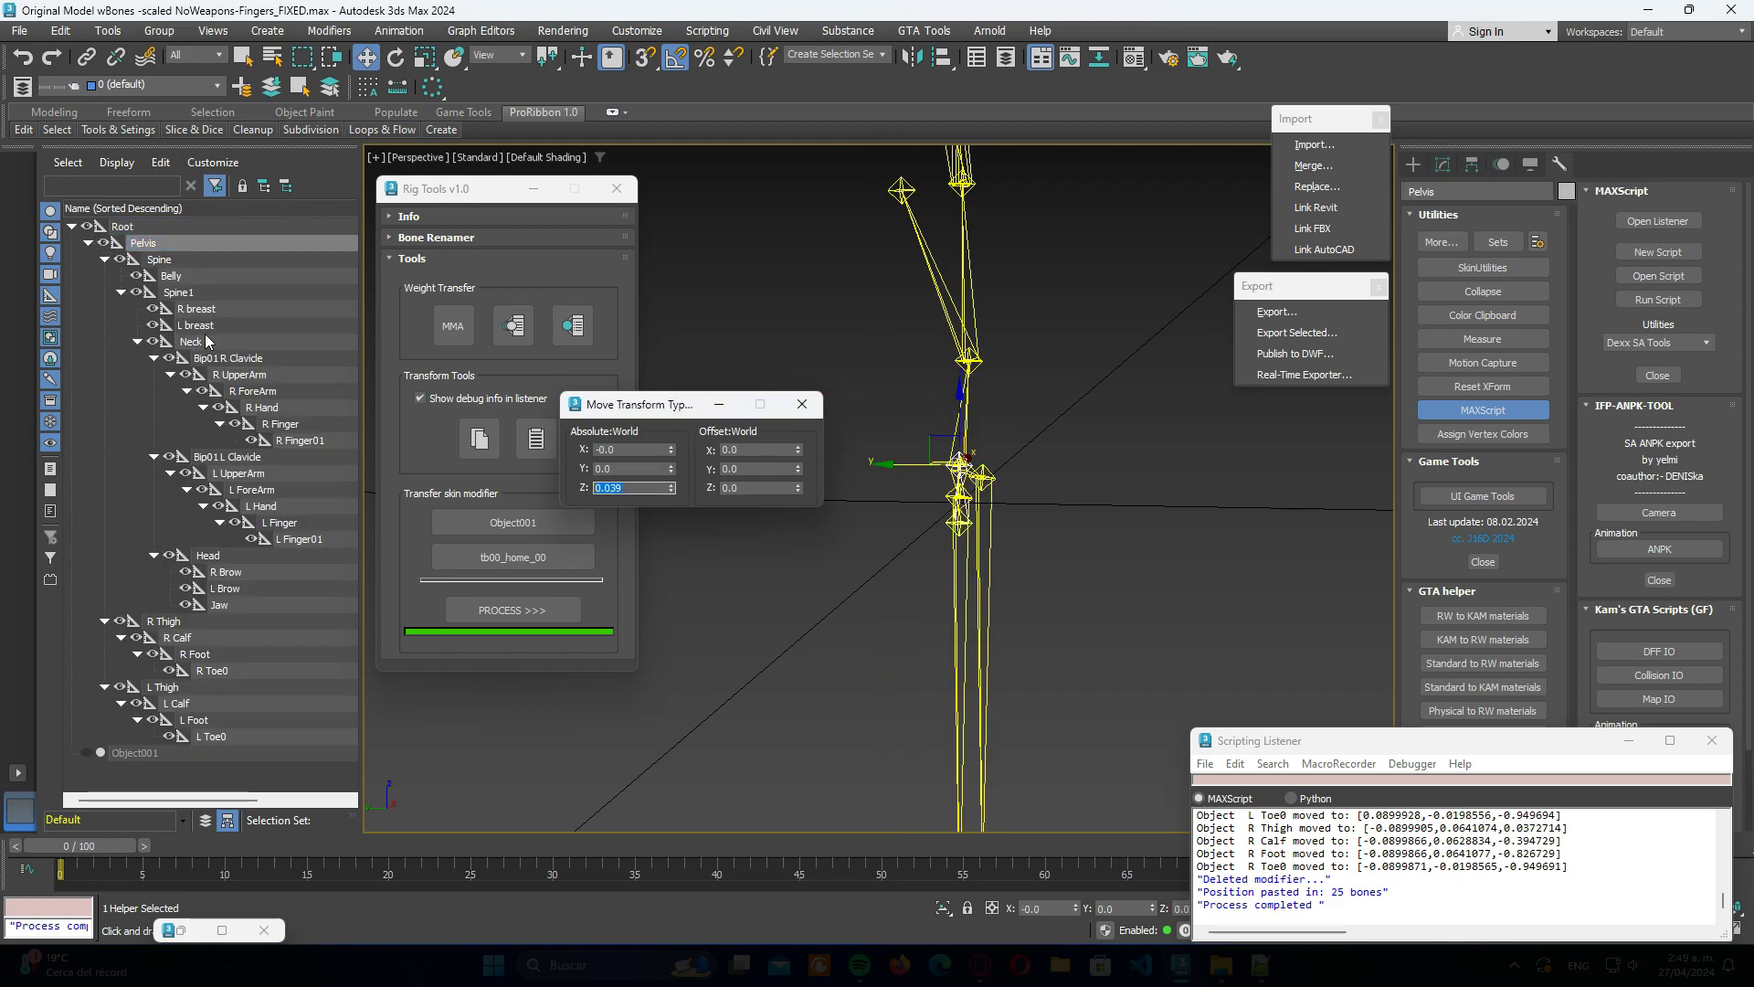
{"action": "left_click", "coordinate": [71, 226]}
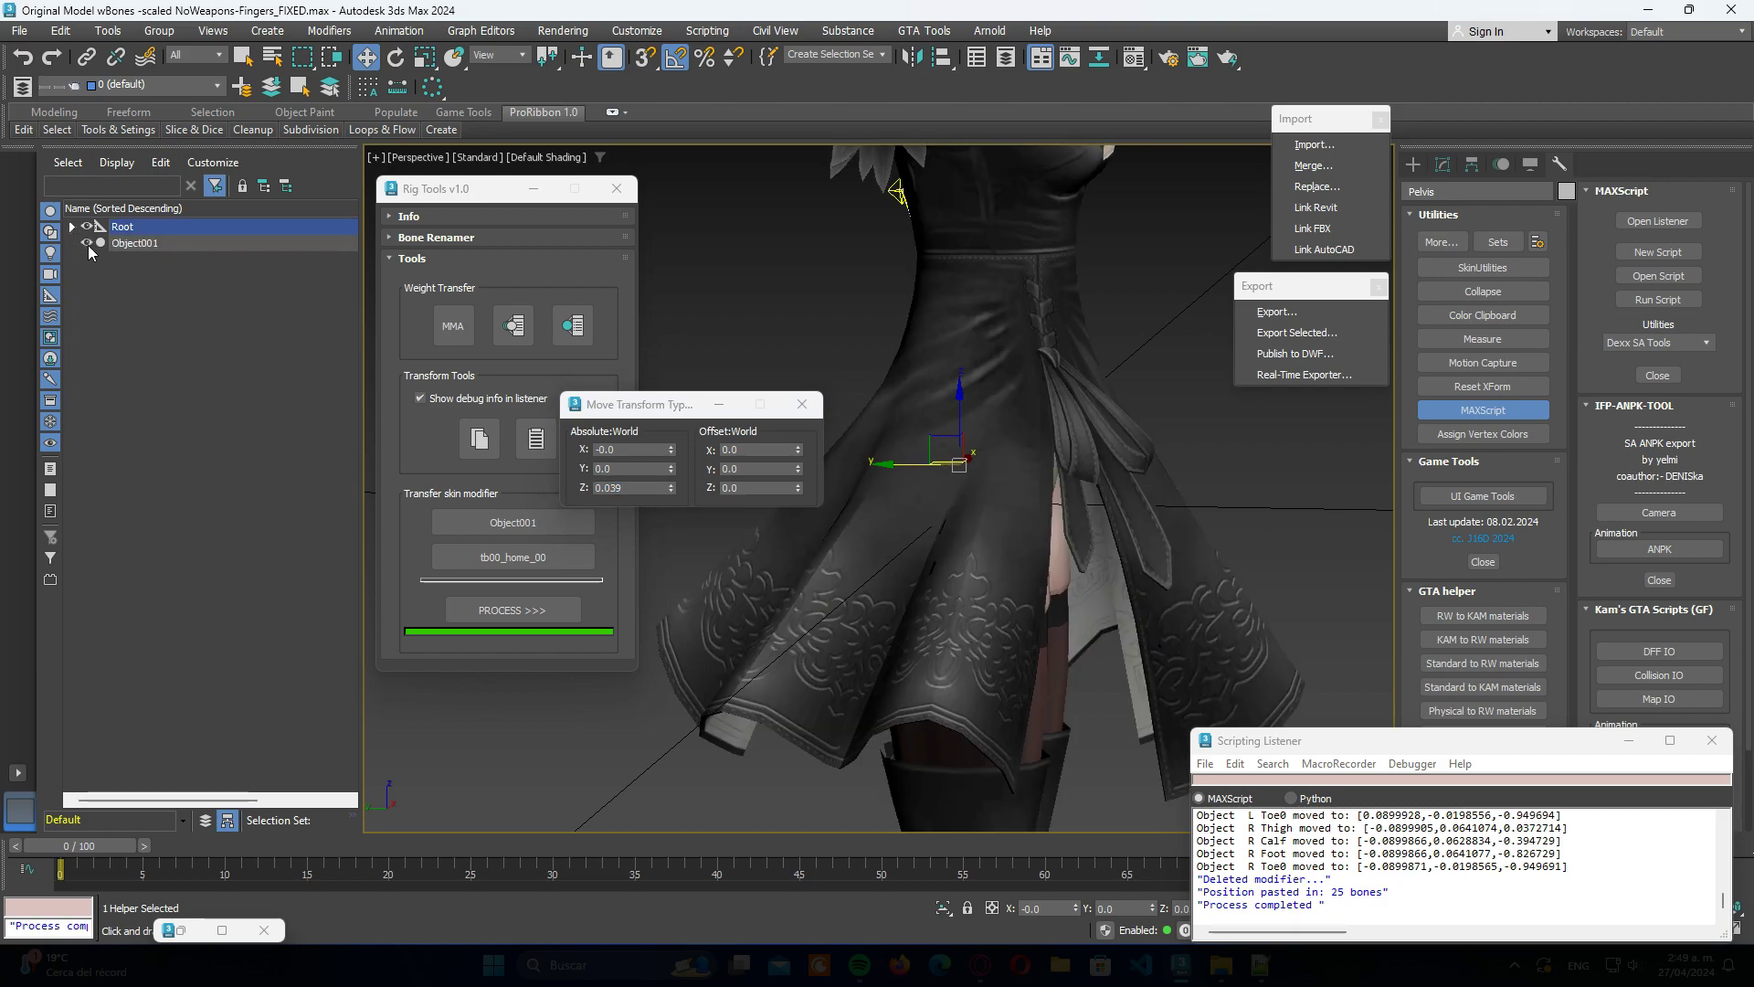
Step: Show the character mesh again, view the whole character, and select Root
{"action": "left_click", "coordinate": [802, 404]}
{"action": "scroll", "coordinate": [1004, 420], "scroll_direction": "down", "scroll_amount": 5}
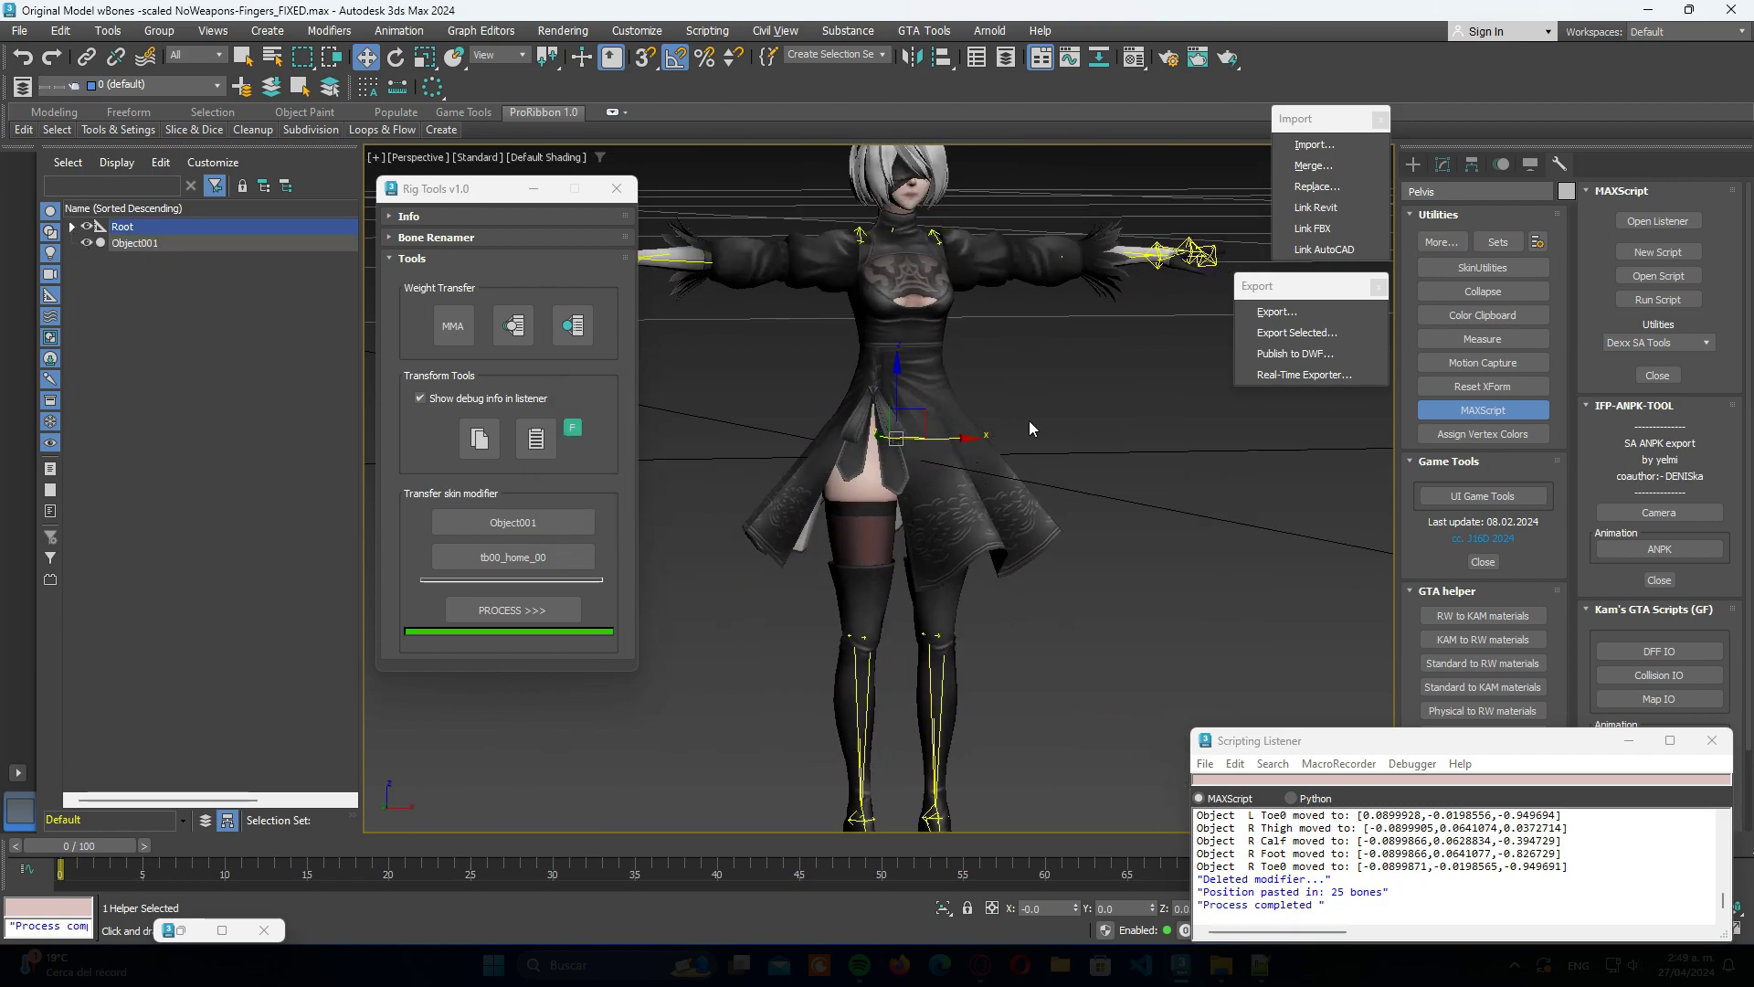
{"action": "left_click", "coordinate": [1115, 408]}
{"action": "middle_click_drag", "start_coordinate": [1115, 407], "coordinate": [975, 438], "text": "alt"}
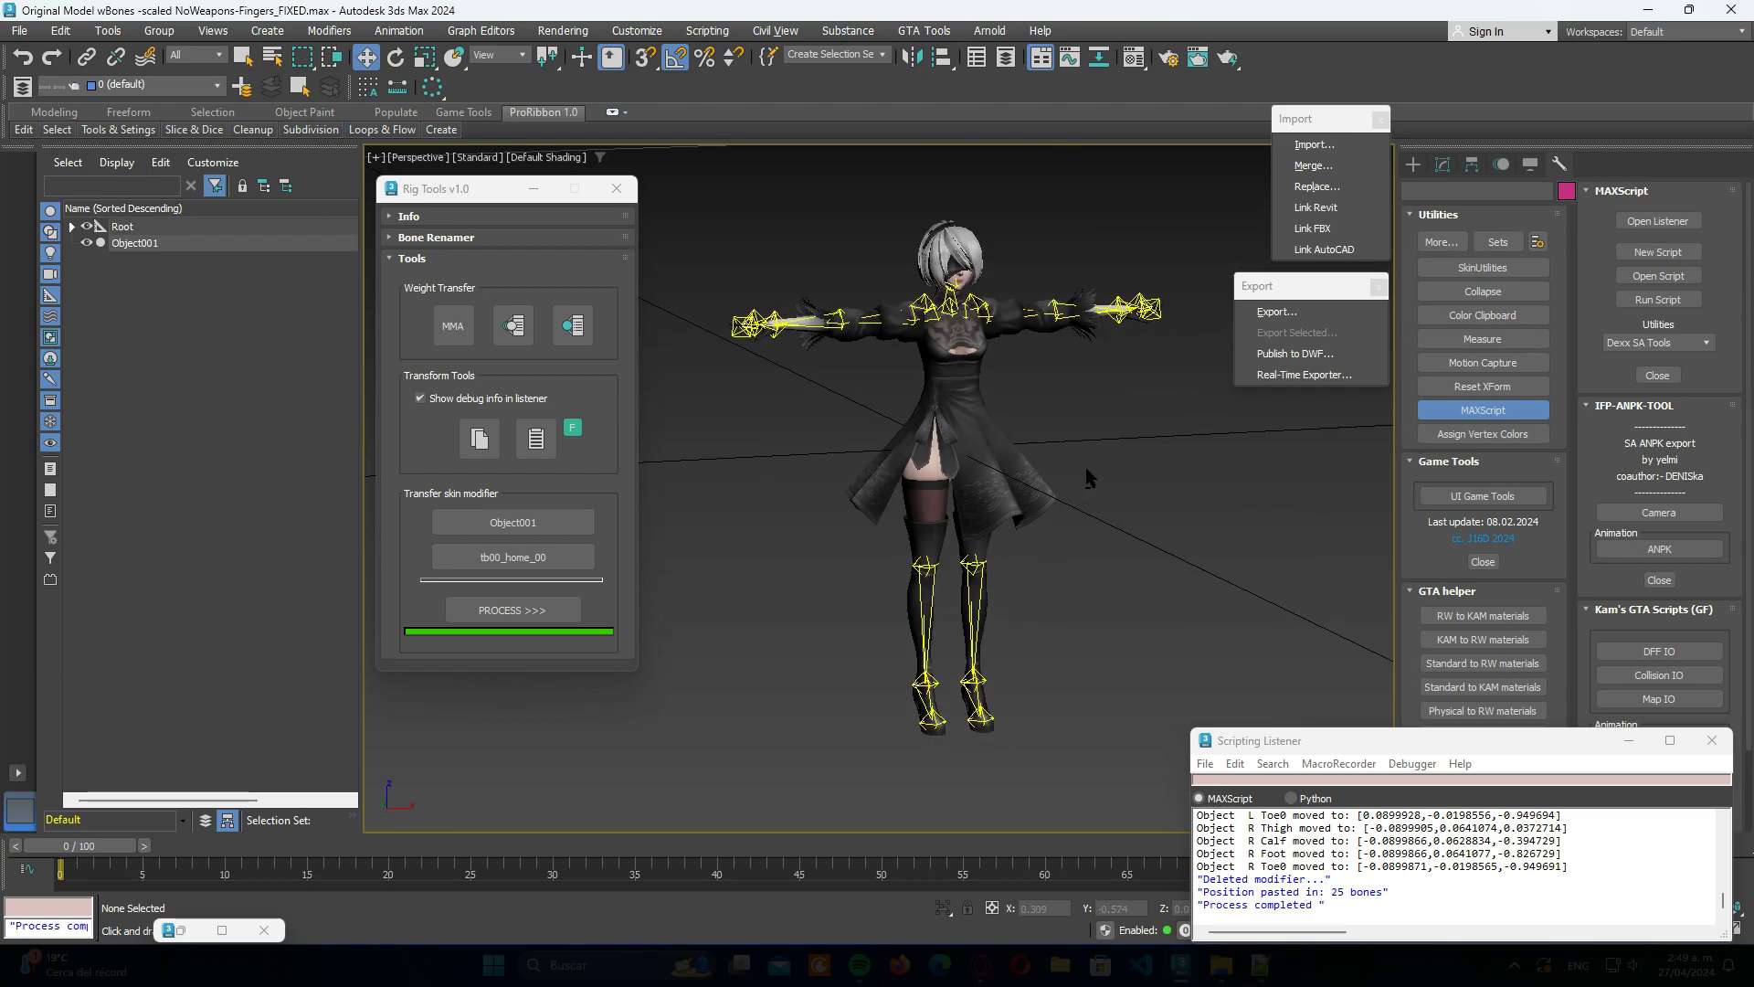
{"action": "scroll", "coordinate": [975, 437], "scroll_direction": "up", "scroll_amount": 3}
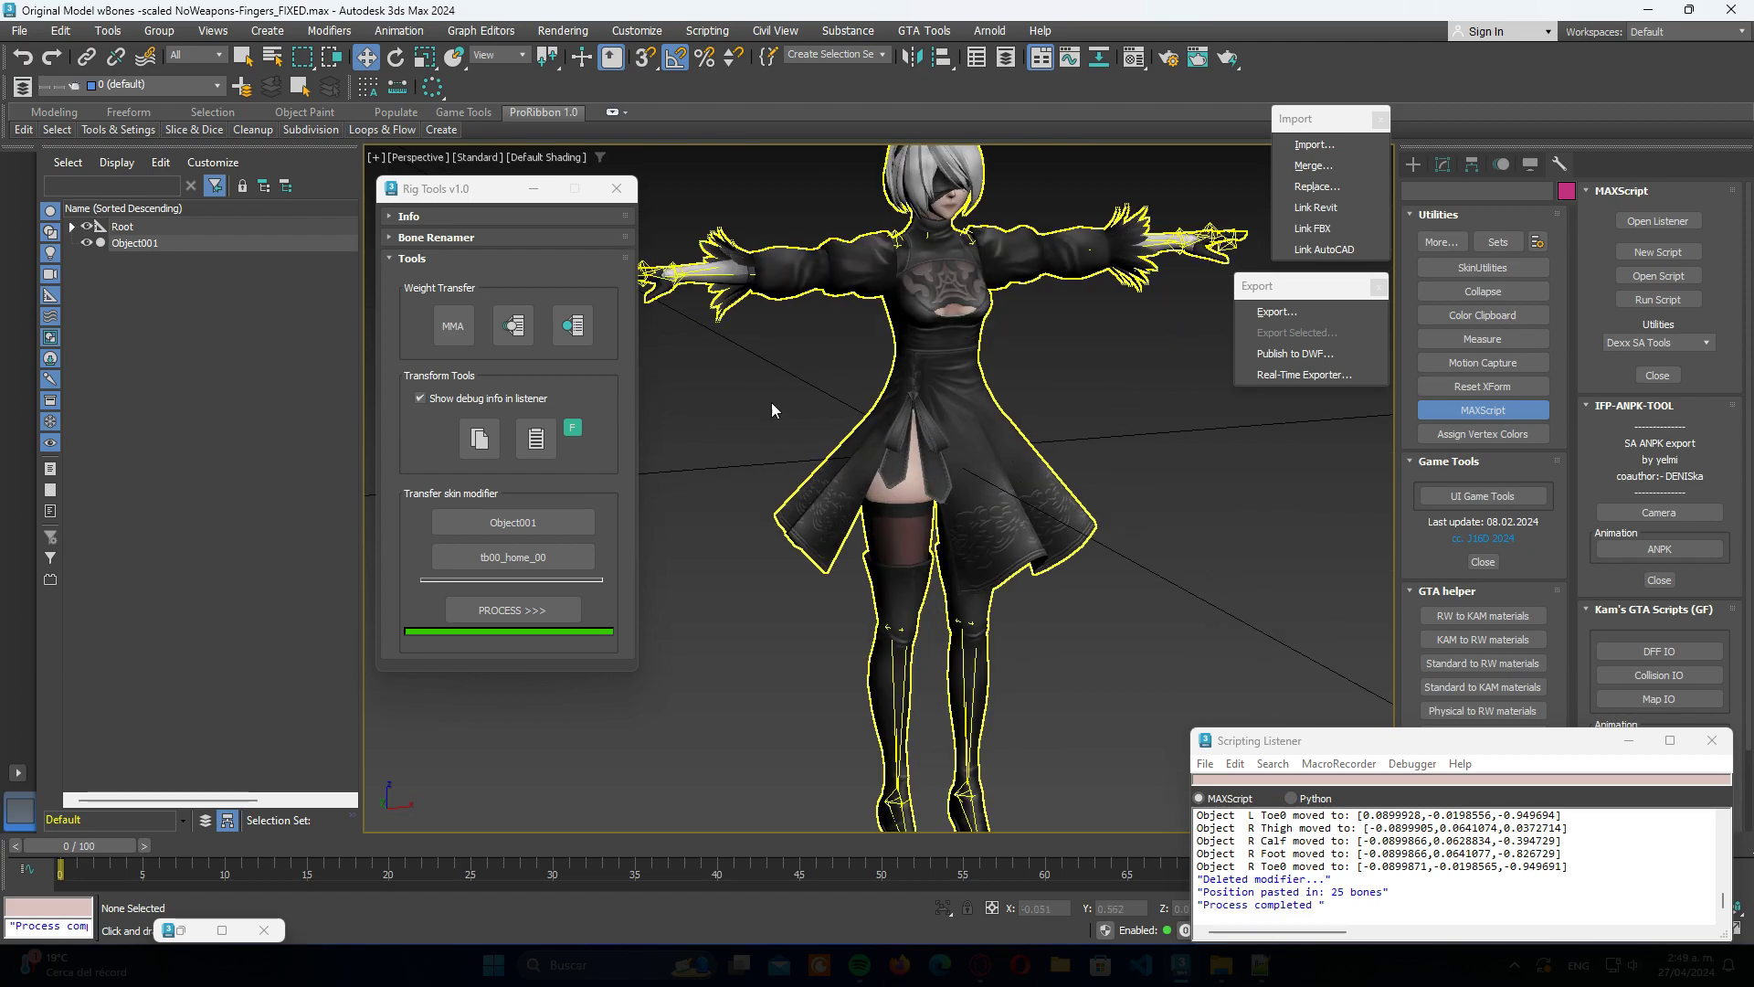
{"action": "left_click", "coordinate": [123, 227]}
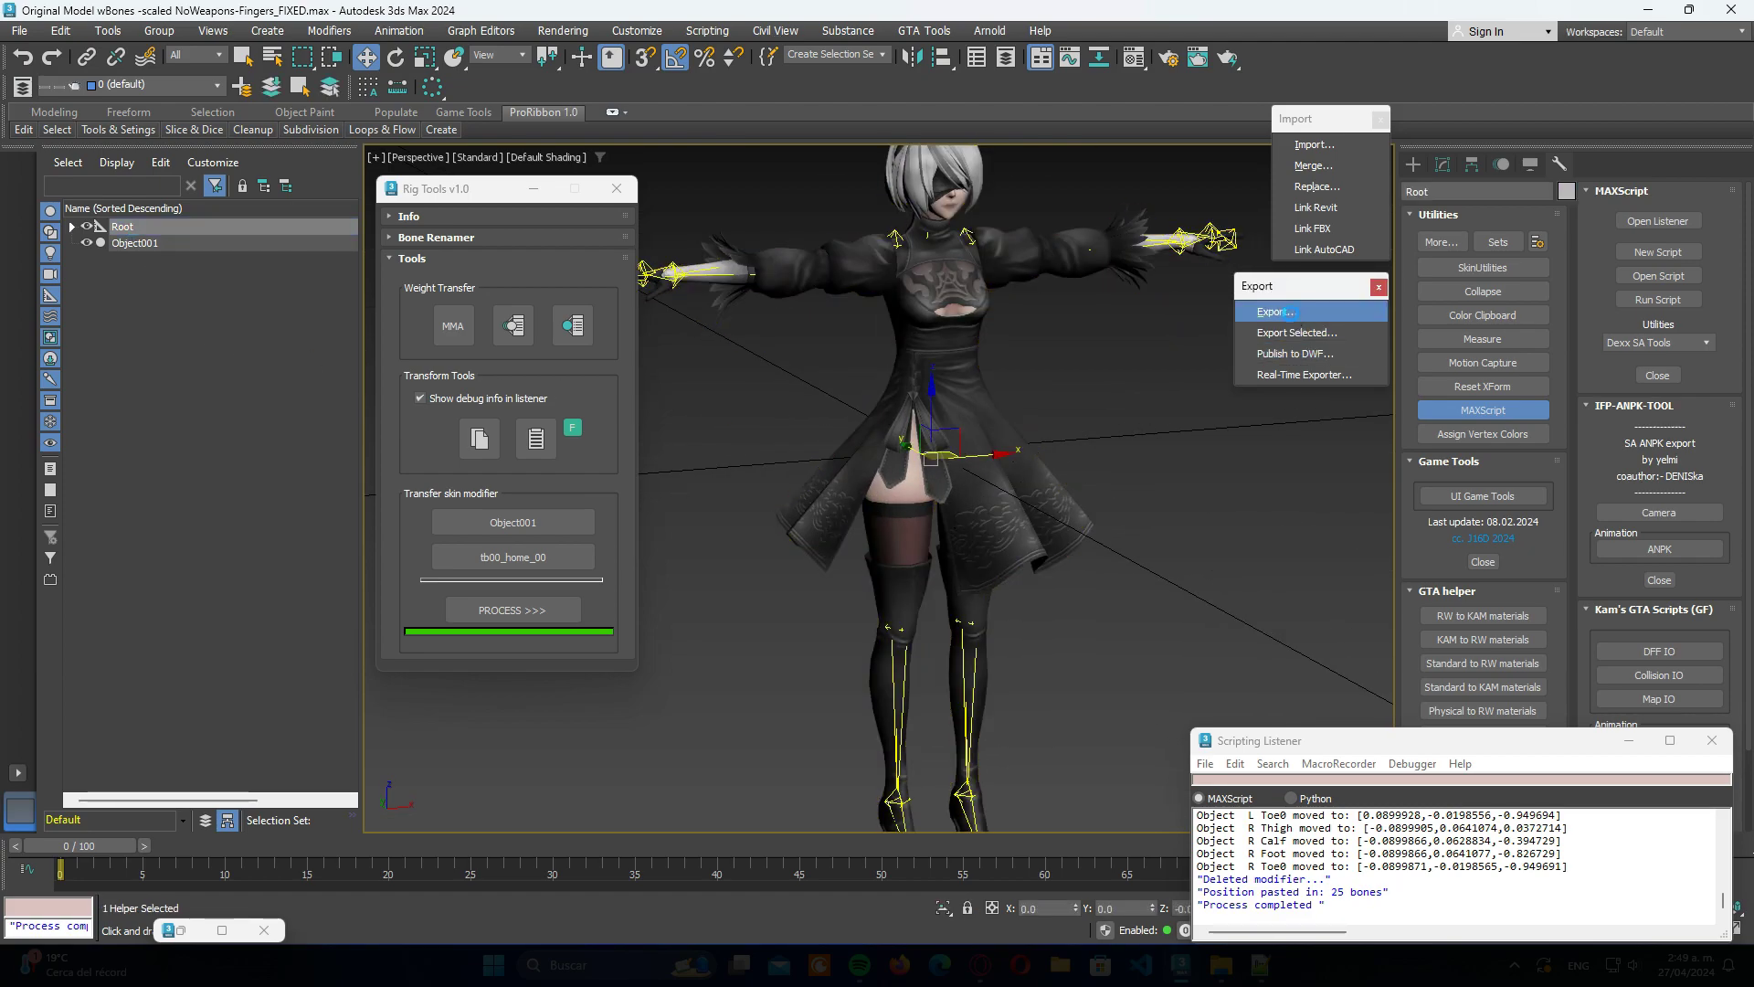
Step: Overwrite 2b_original_newRig_rootFixed.dff with a GTA SA (3.6) DFF export, keeping HAnim hierarchy enabled
{"action": "left_click", "coordinate": [1276, 311]}
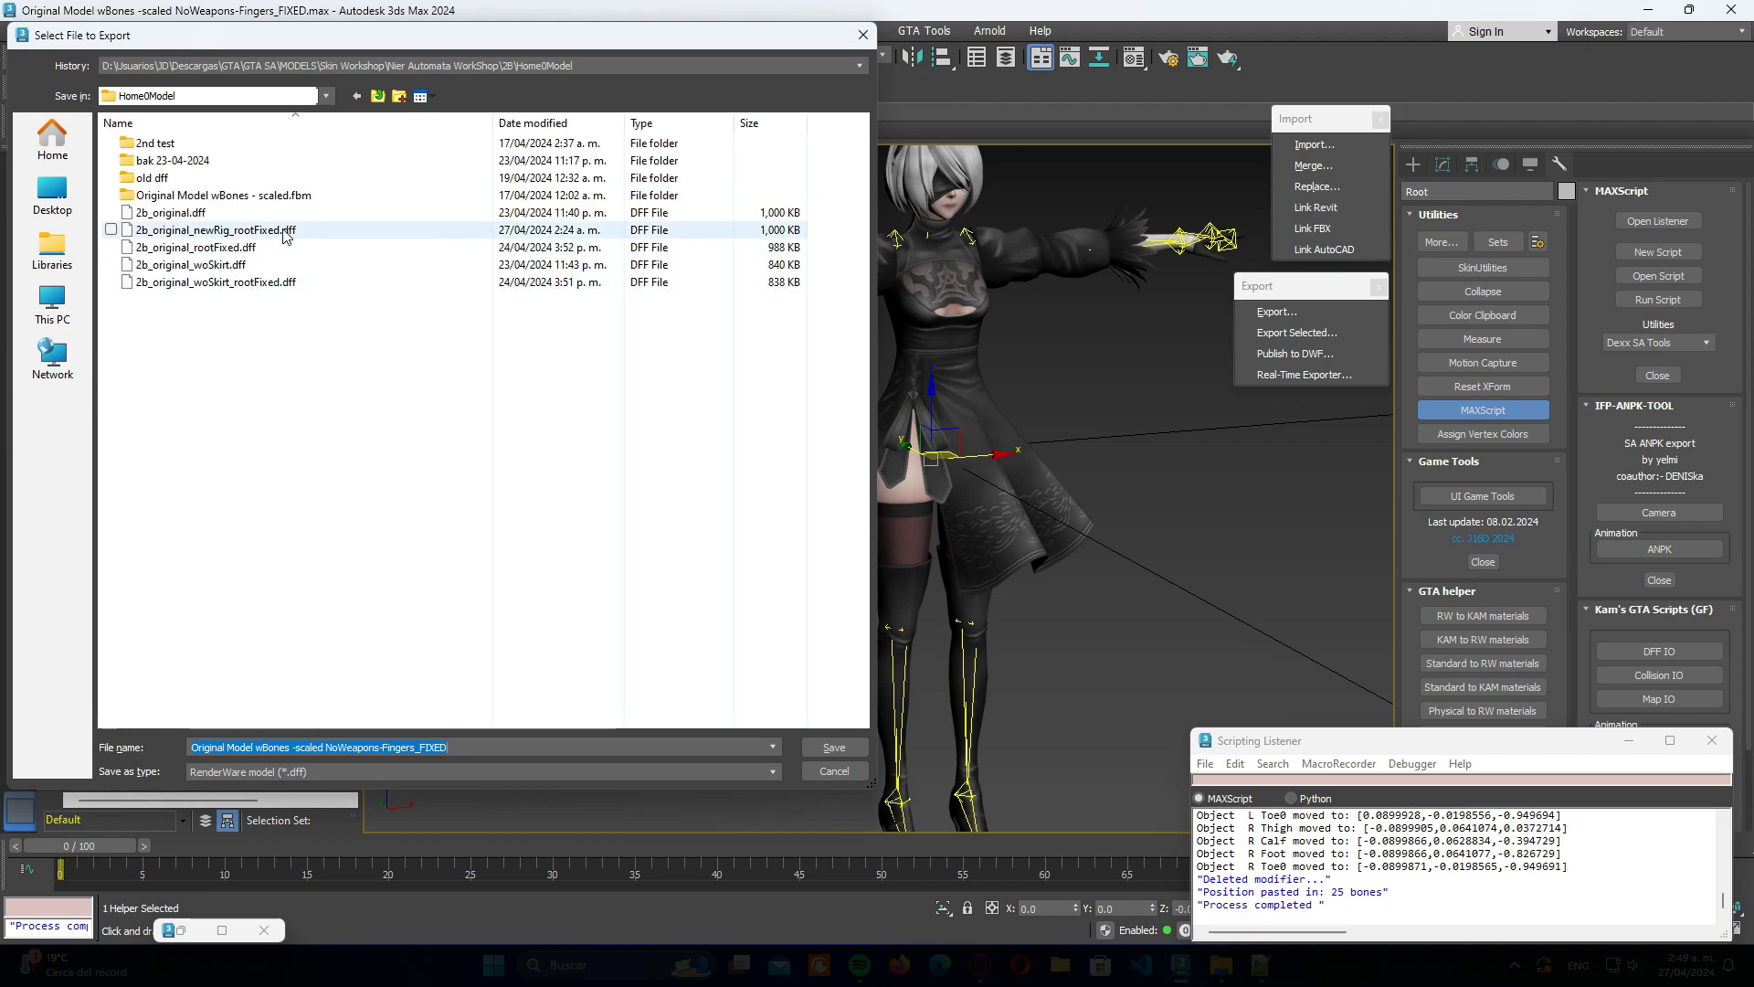
{"action": "left_click", "coordinate": [288, 229]}
{"action": "left_click", "coordinate": [829, 747]}
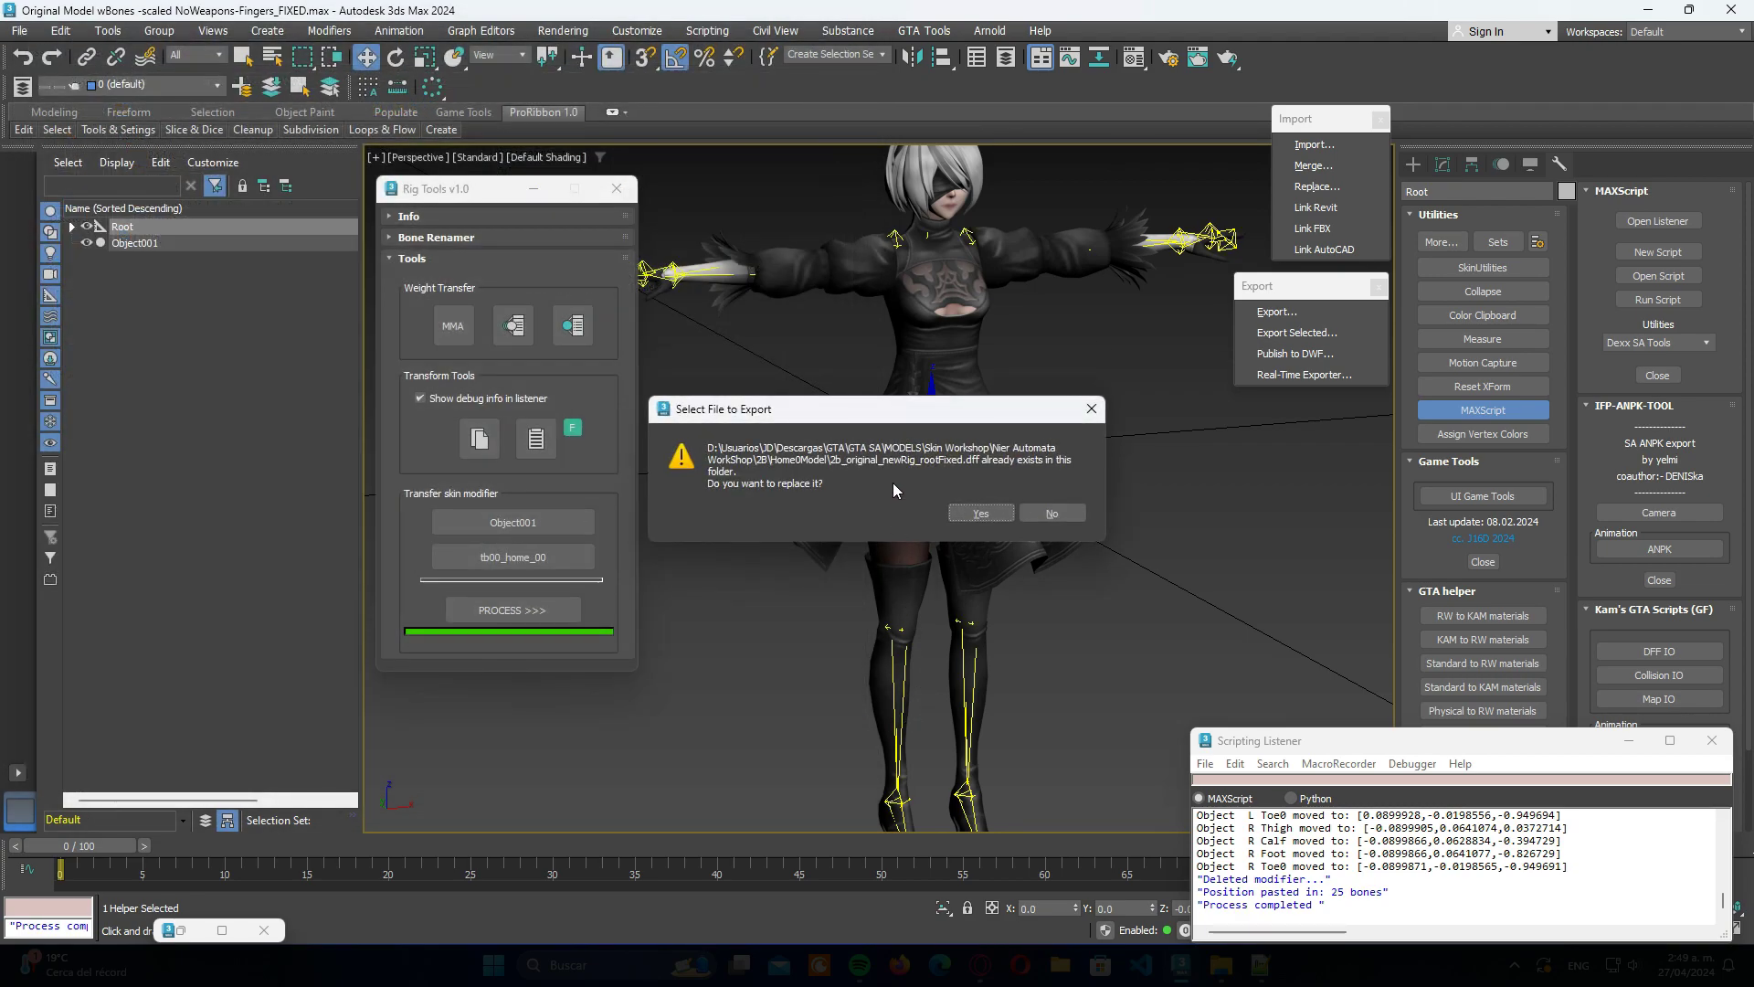
{"action": "left_click", "coordinate": [979, 513]}
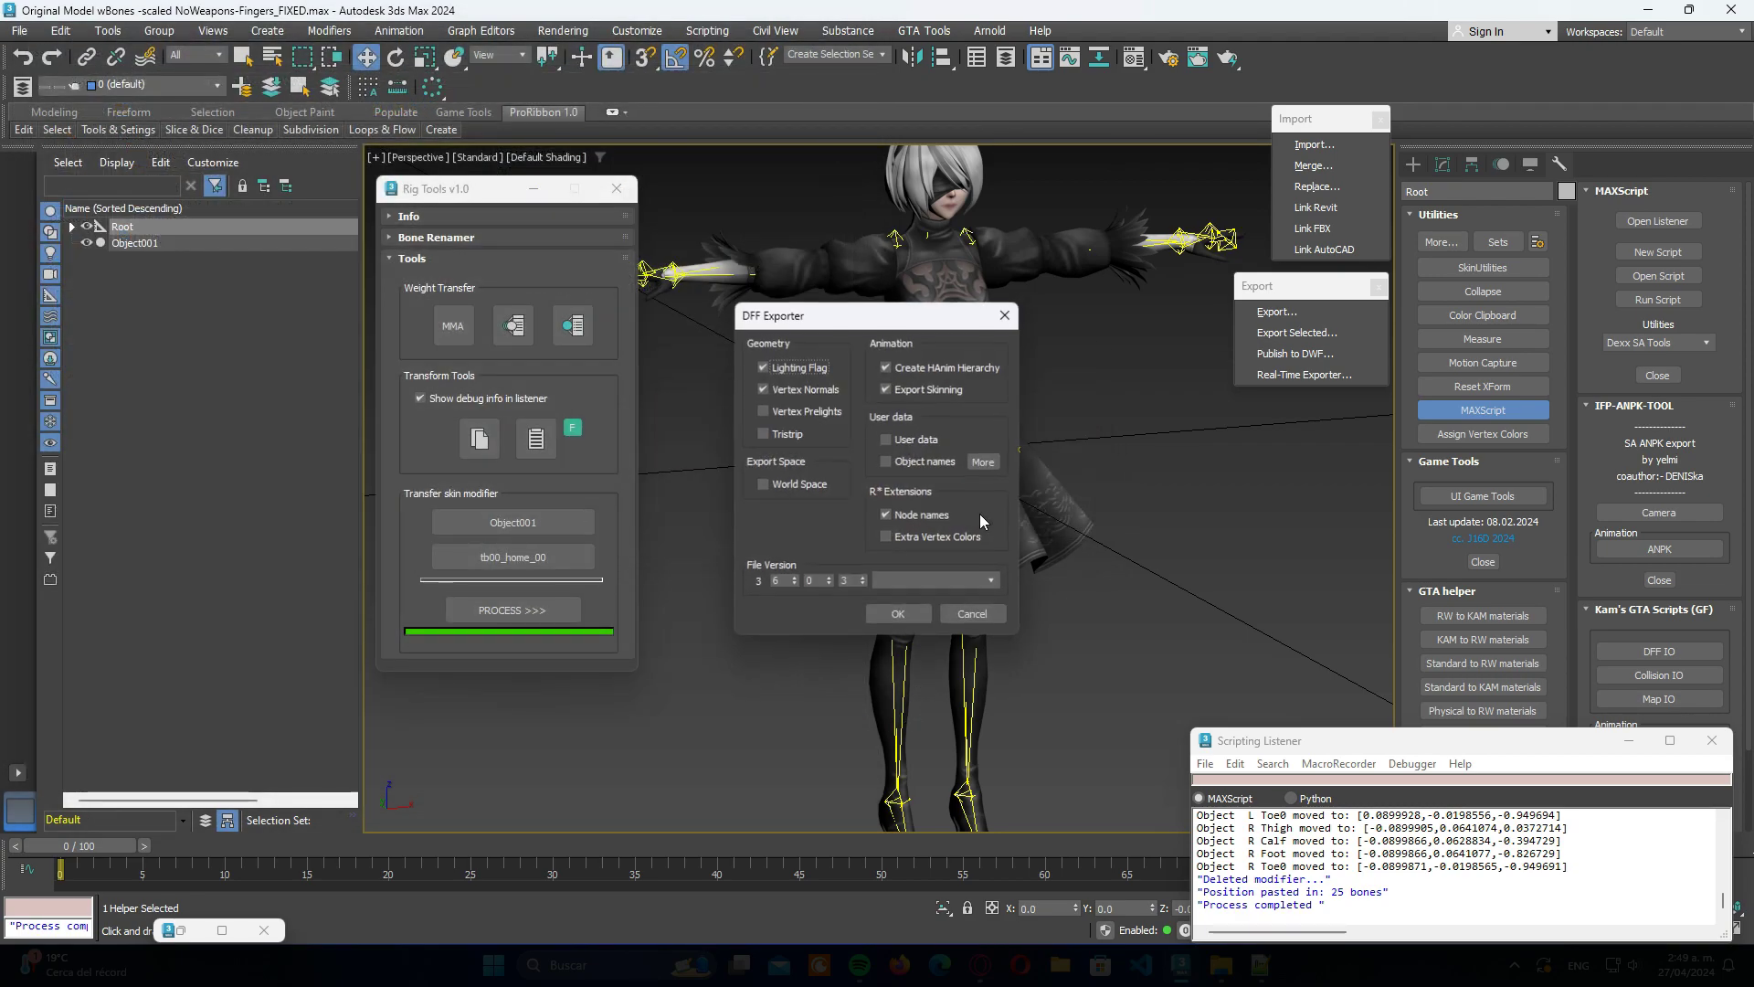
{"action": "double_click", "coordinate": [913, 370]}
{"action": "left_click", "coordinate": [911, 583]}
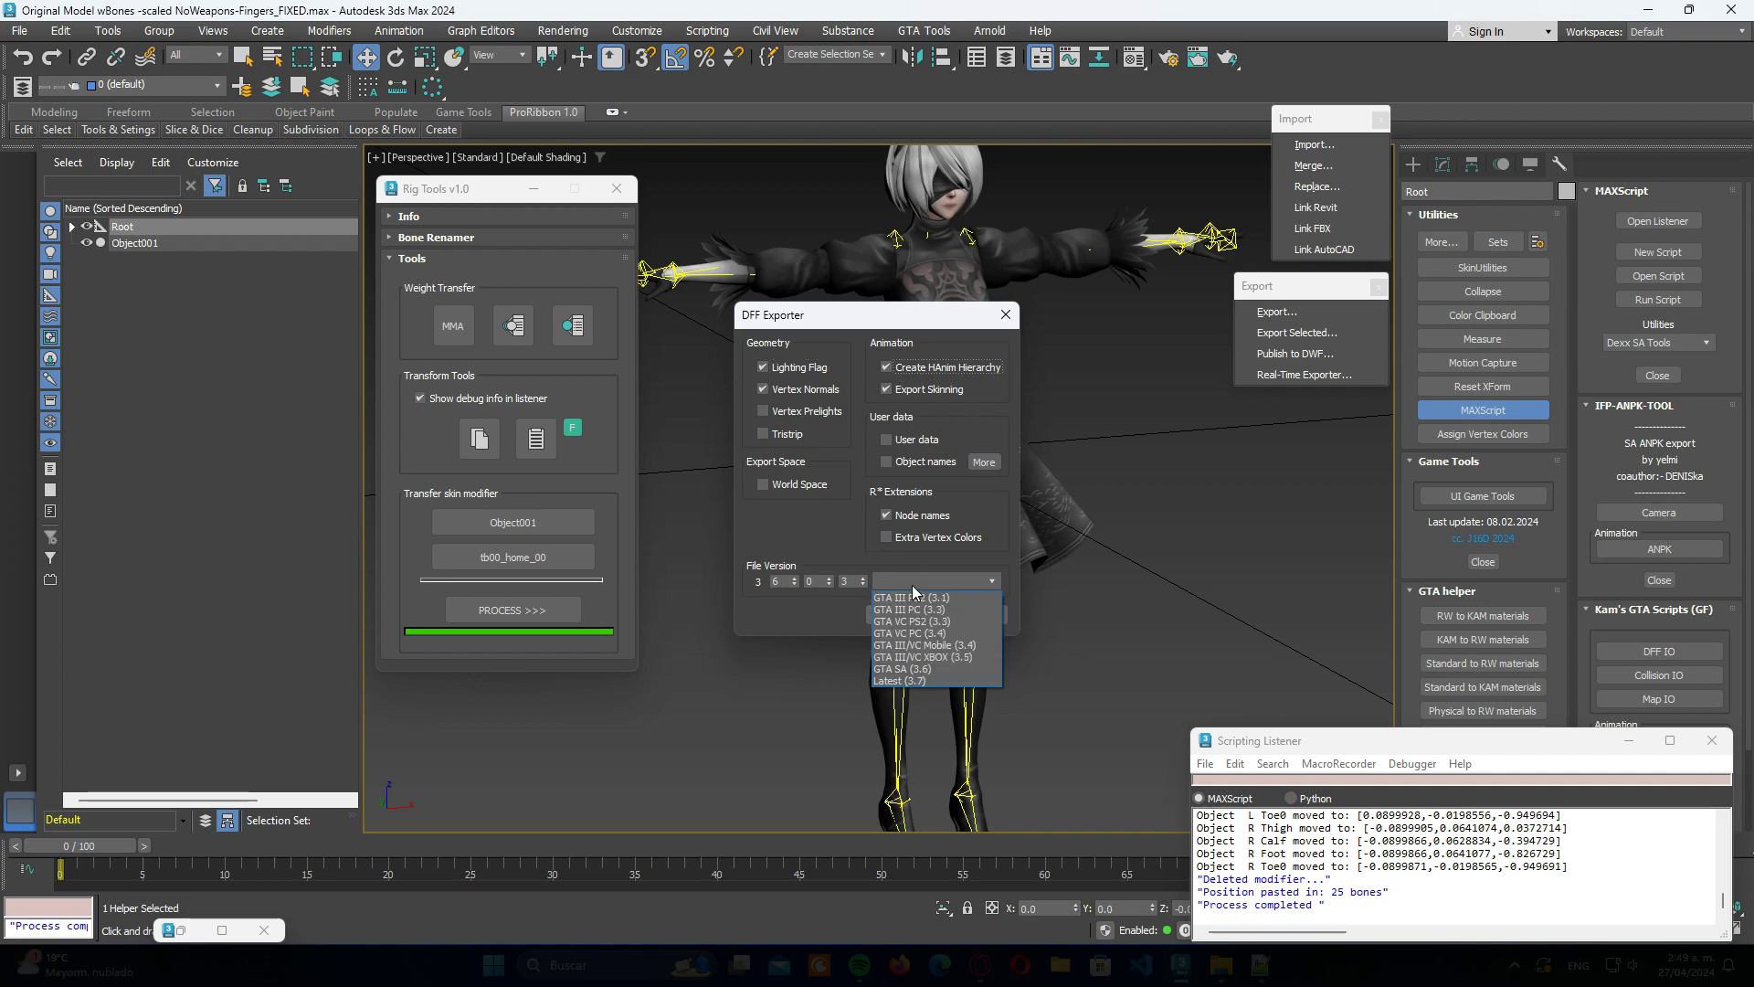
{"action": "left_click", "coordinate": [900, 667]}
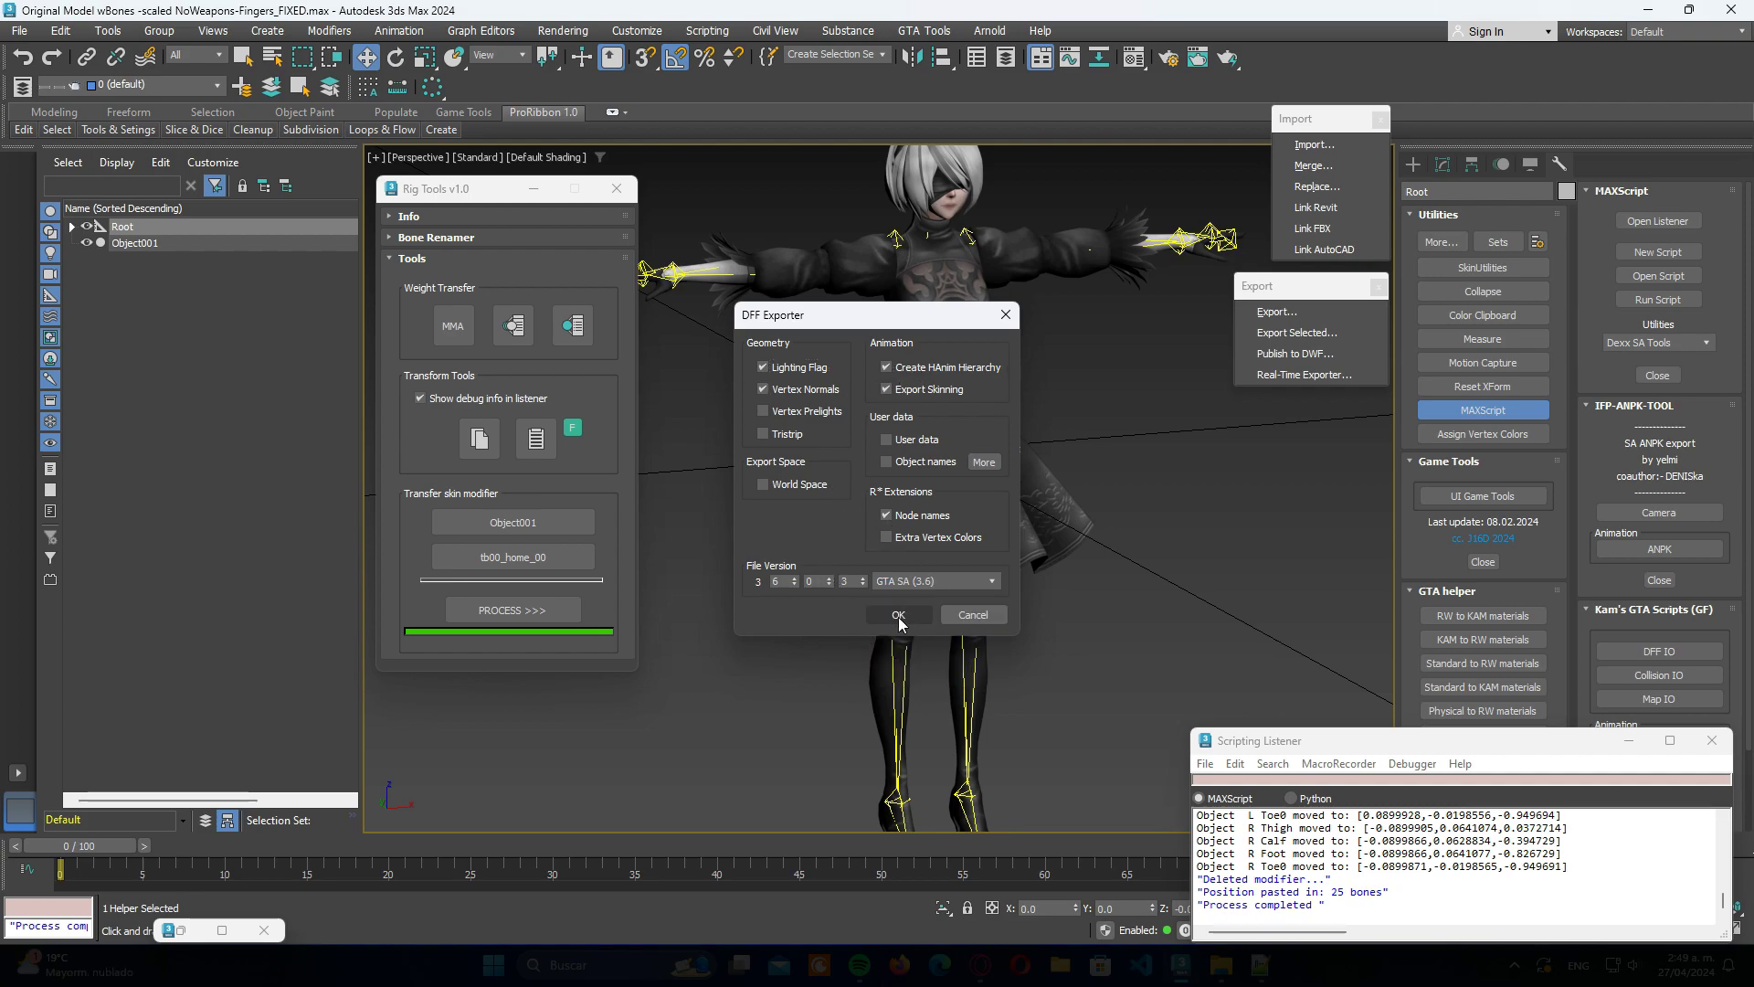
{"action": "left_click", "coordinate": [898, 617]}
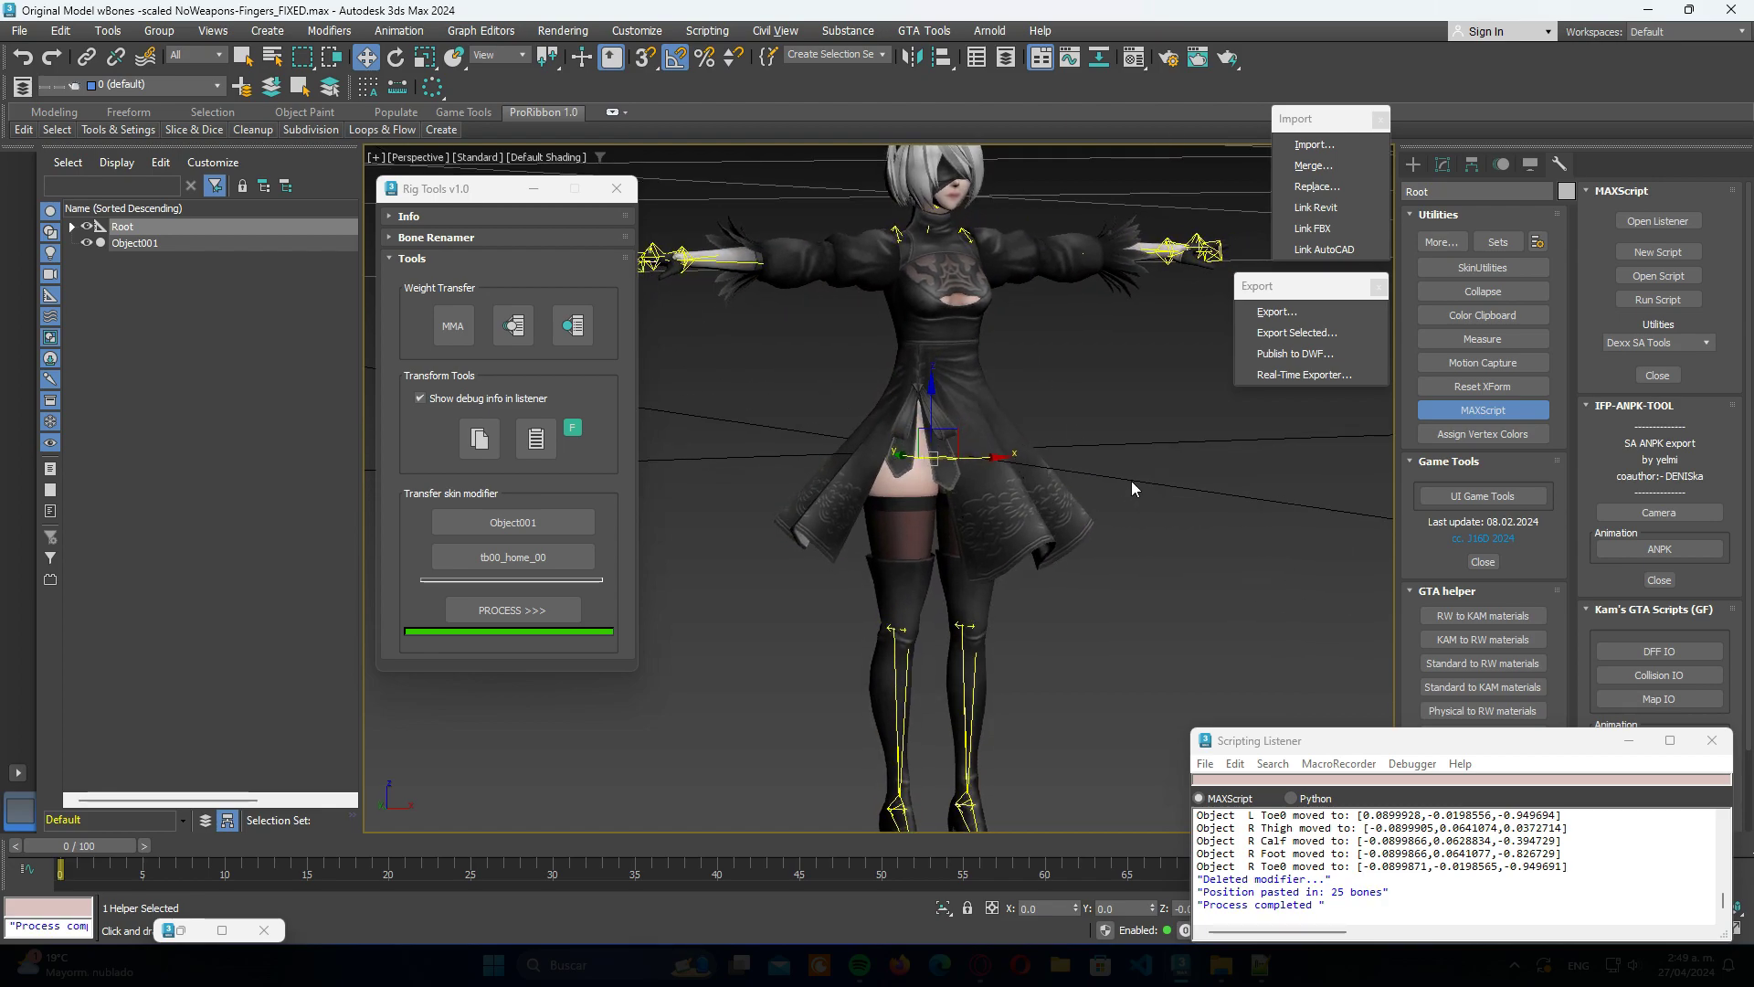
{"action": "middle_click_drag", "start_coordinate": [1131, 480], "coordinate": [1128, 581]}
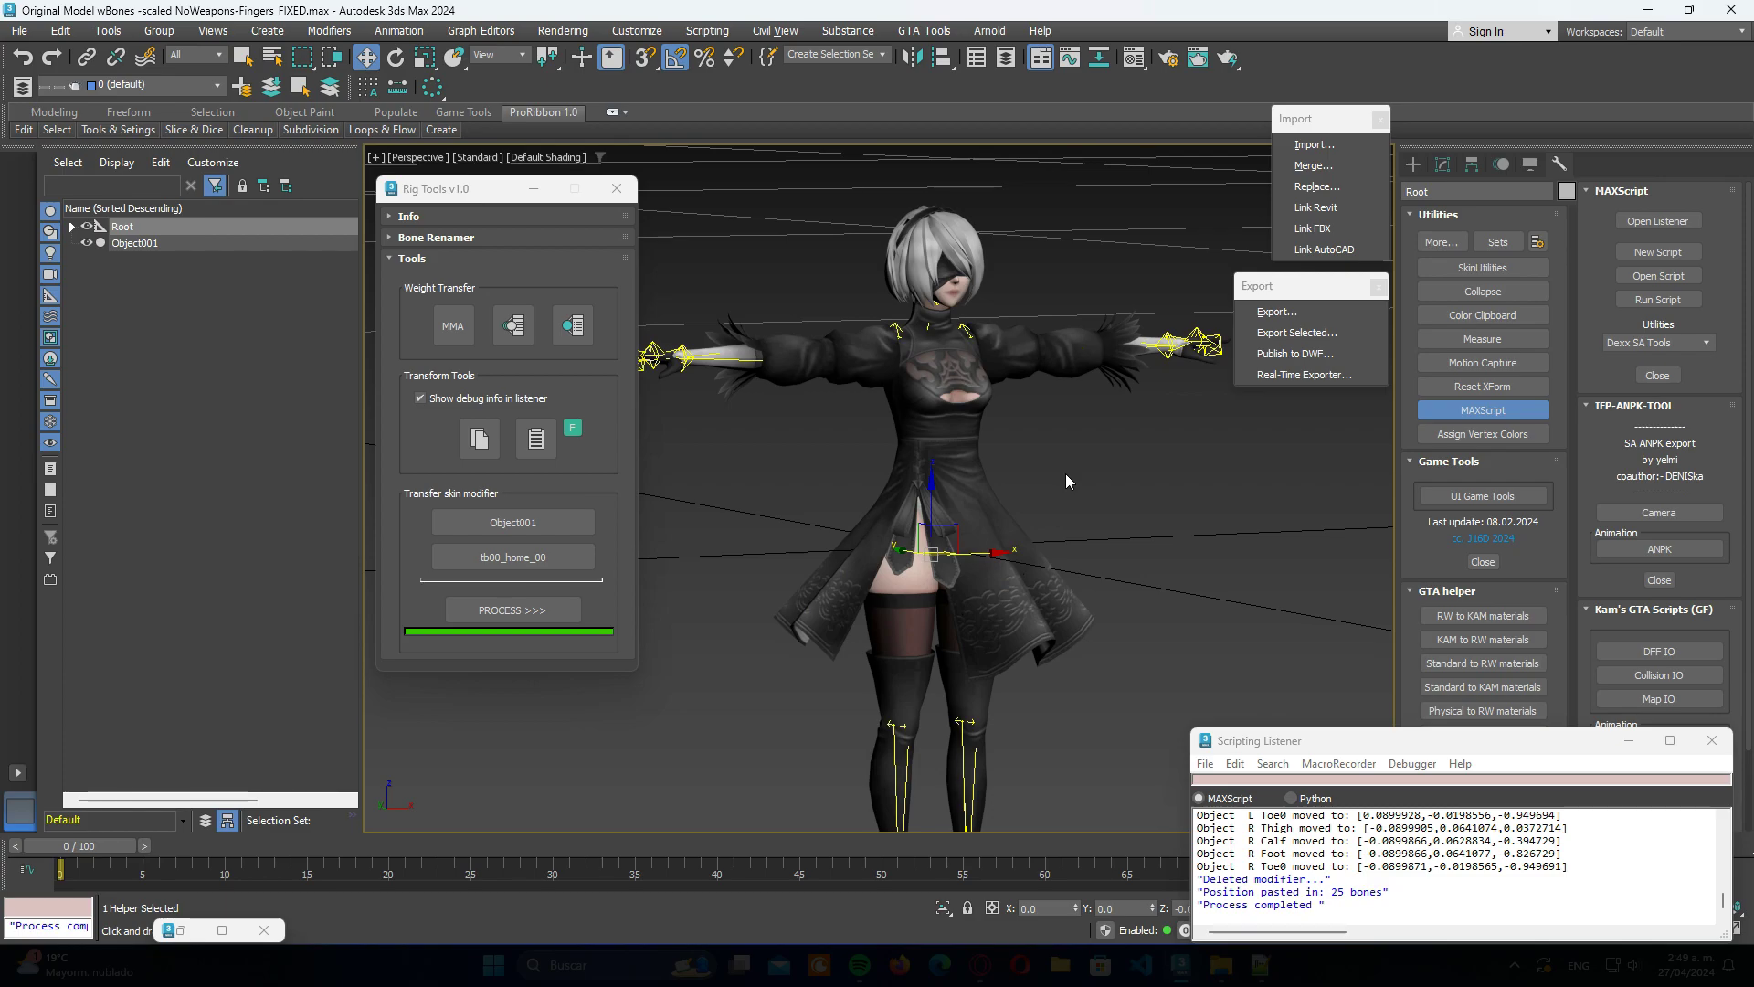